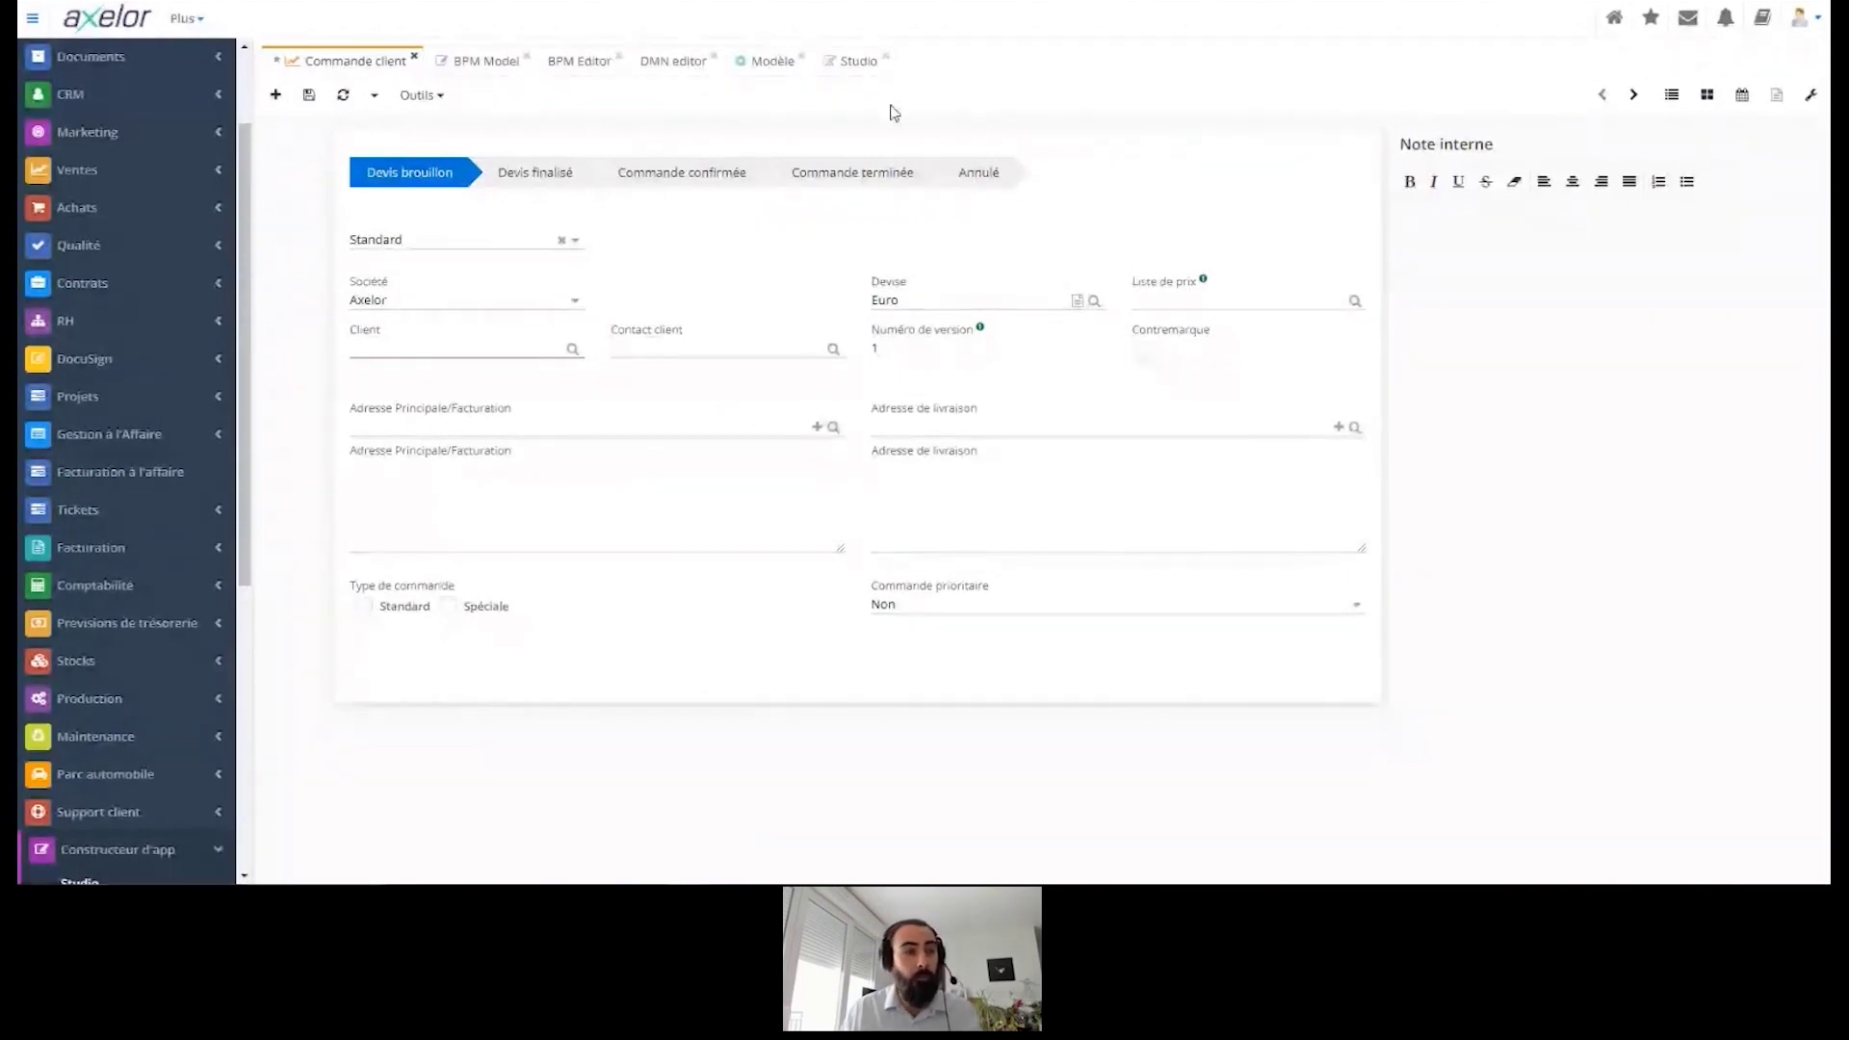
Step: Add a Chaîne de caractères field to the Order Verification panel of the SaleOrder form in Studio, and remove it again
{"action": "left_click", "coordinate": [857, 63]}
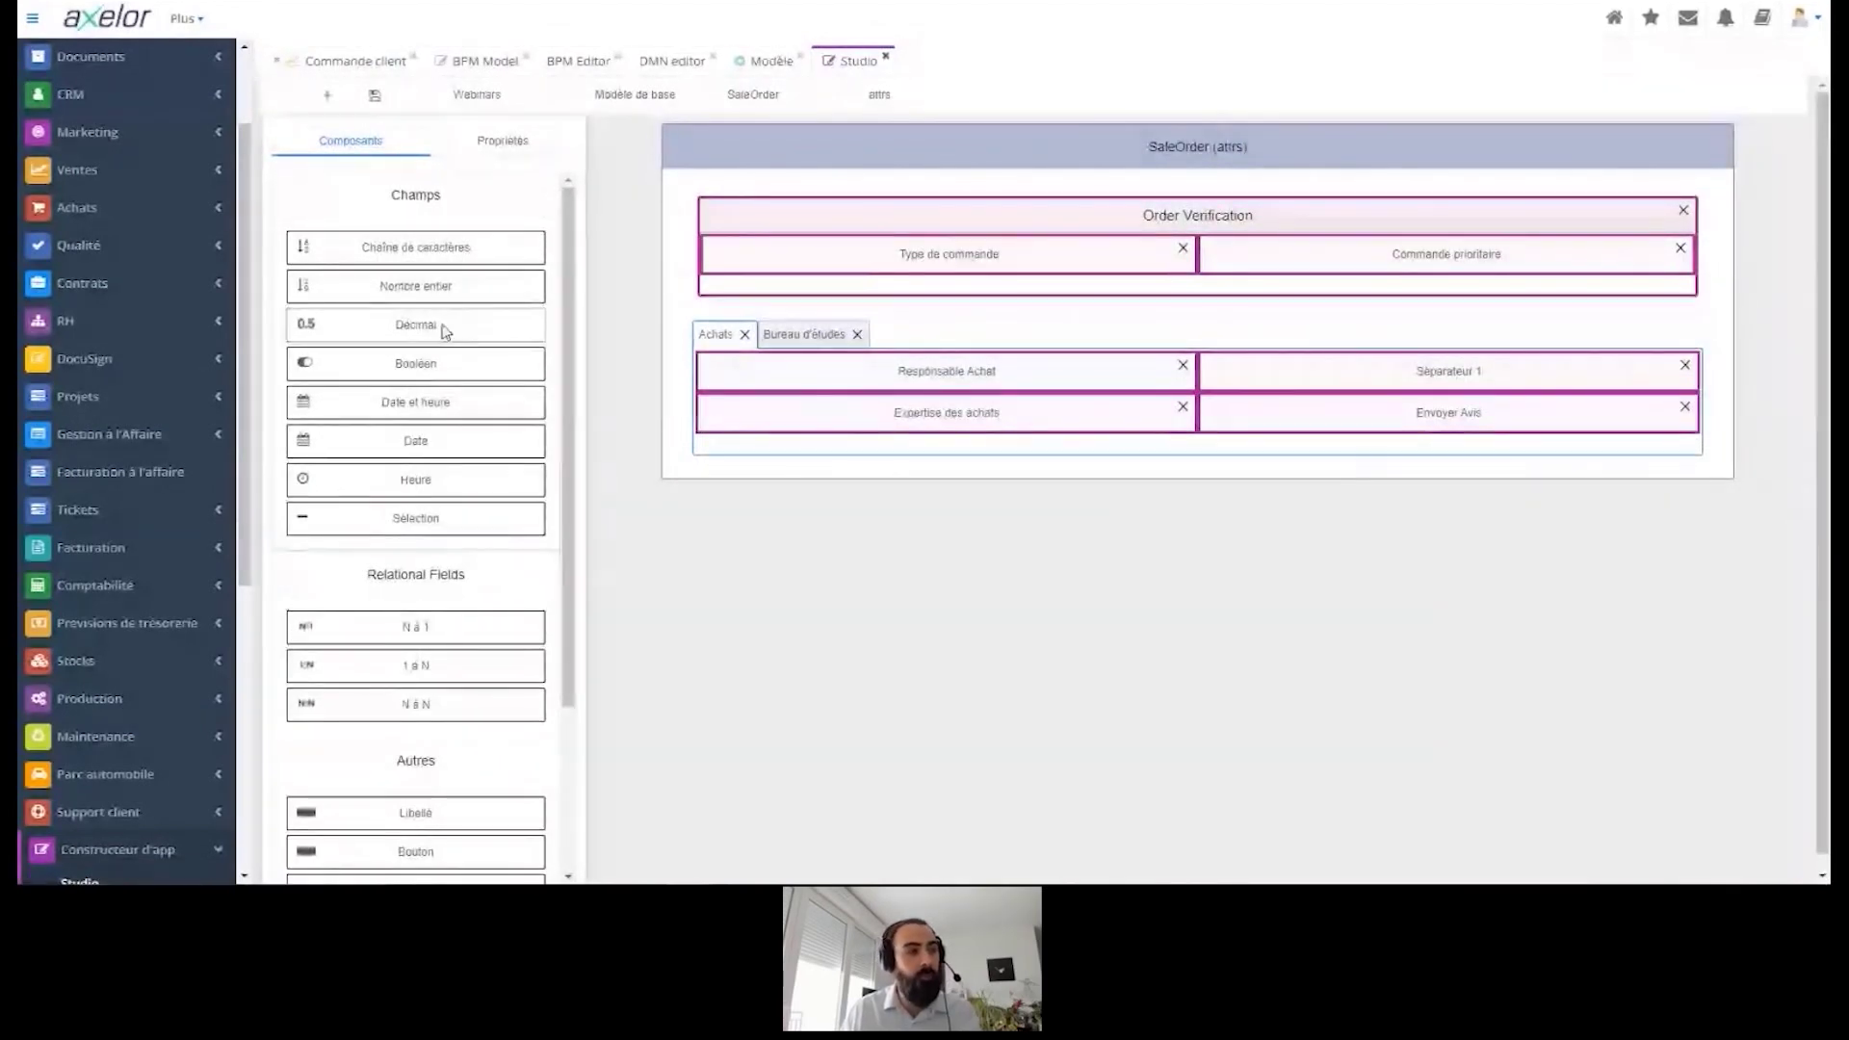
{"action": "left_click_drag", "start_coordinate": [424, 248], "coordinate": [953, 301]}
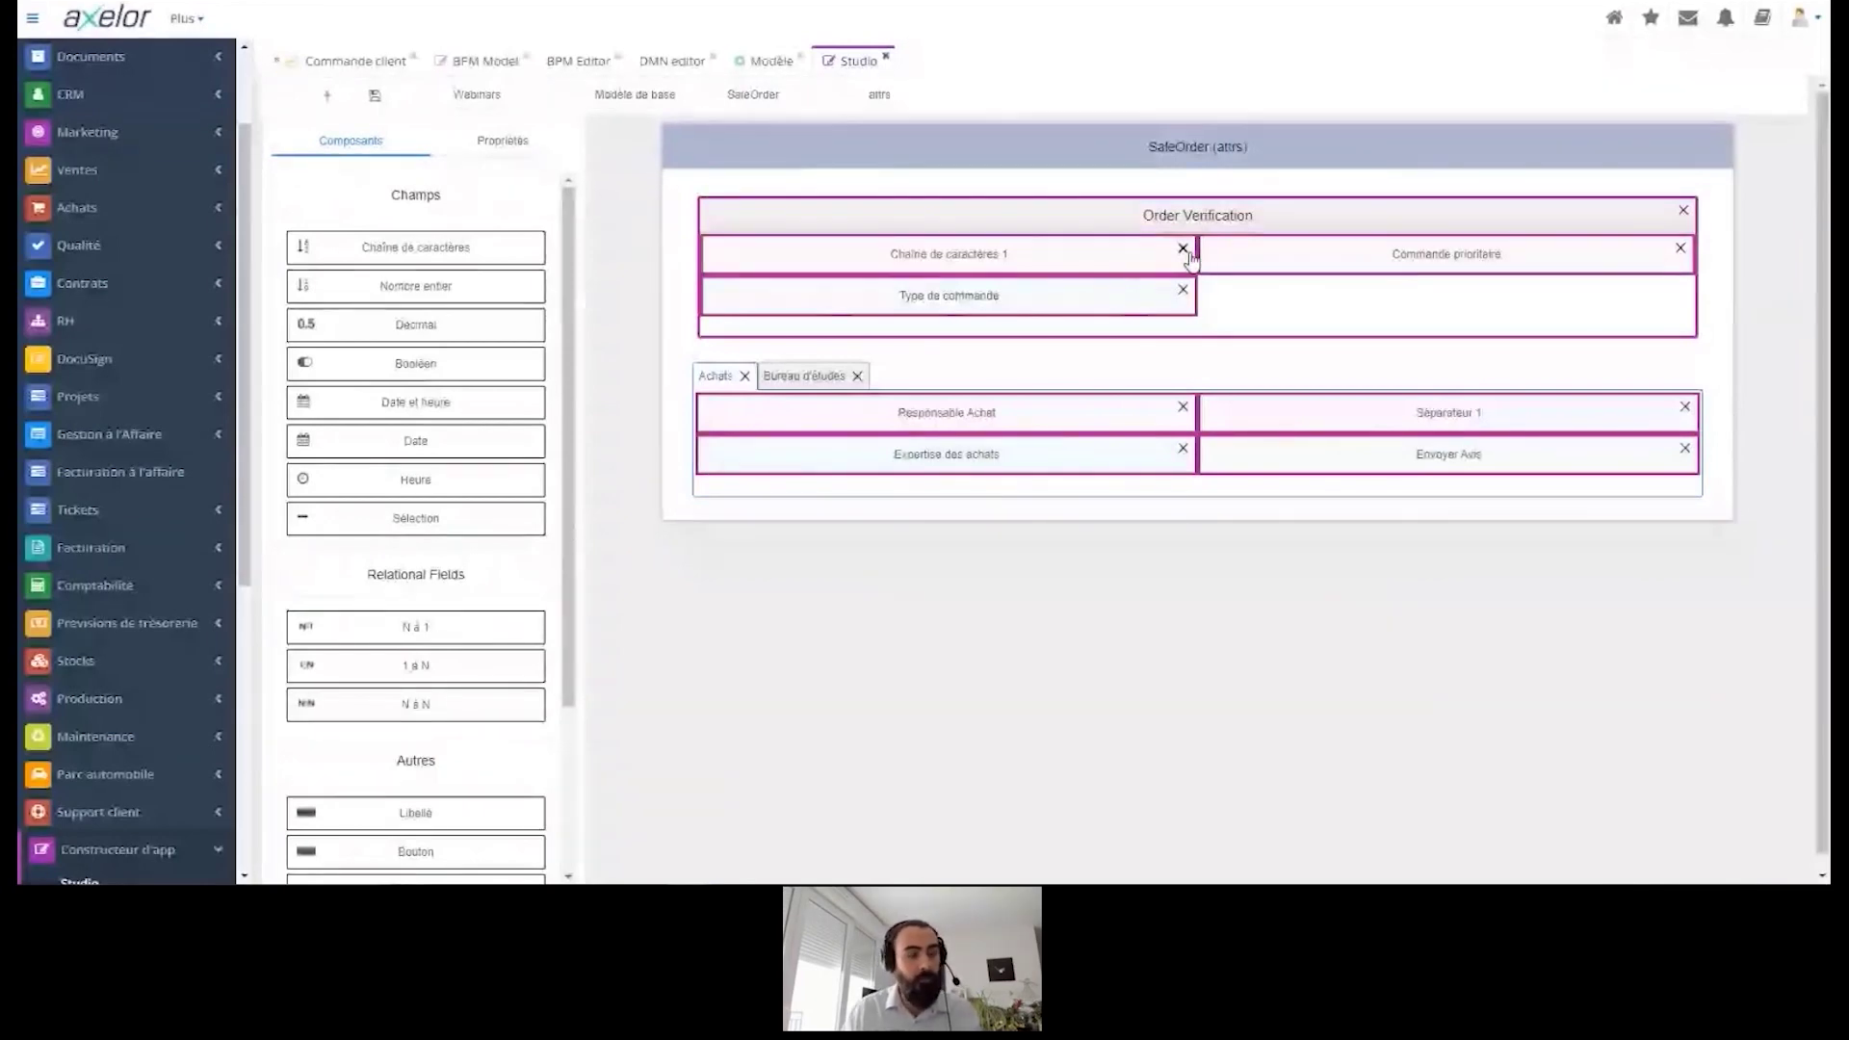
{"action": "left_click", "coordinate": [1183, 249]}
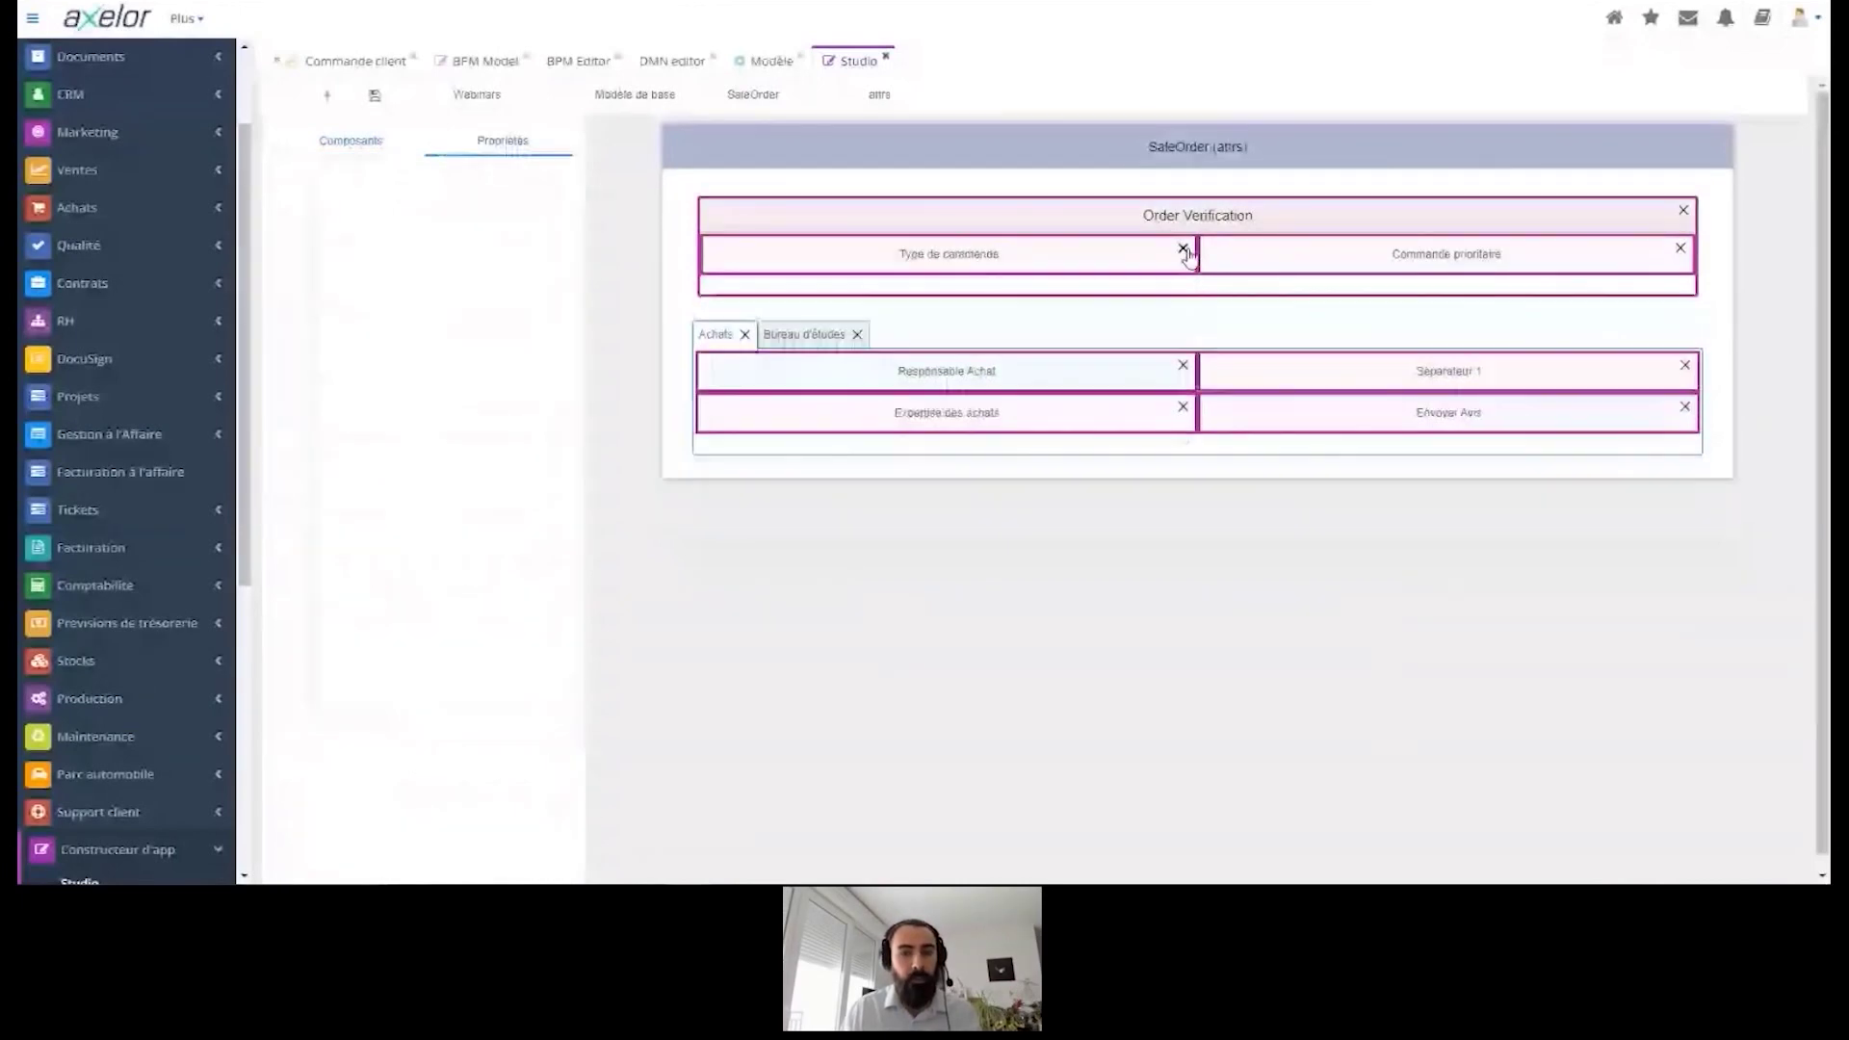
Step: Place a trial start event above the first task in the BPM Editor diagram, view its available event types, and delete it
{"action": "left_click", "coordinate": [578, 63]}
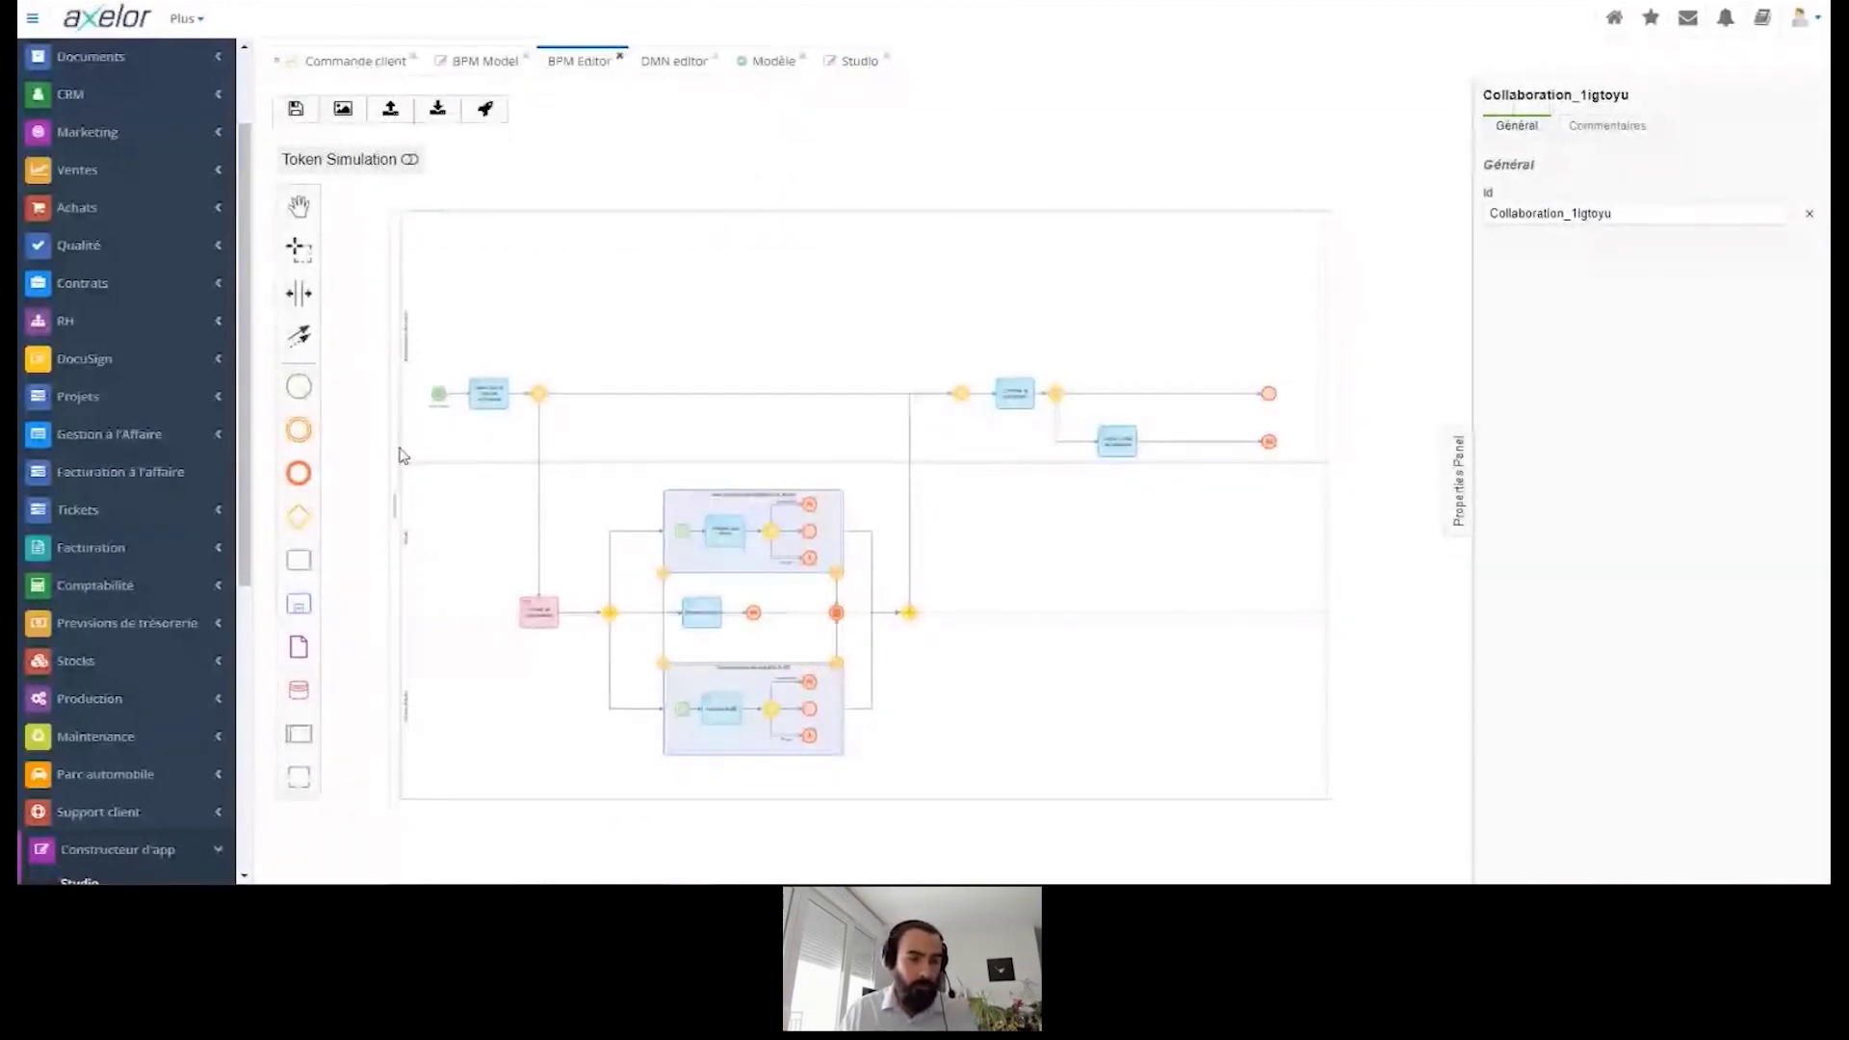
{"action": "left_click_drag", "start_coordinate": [298, 387], "coordinate": [489, 319]}
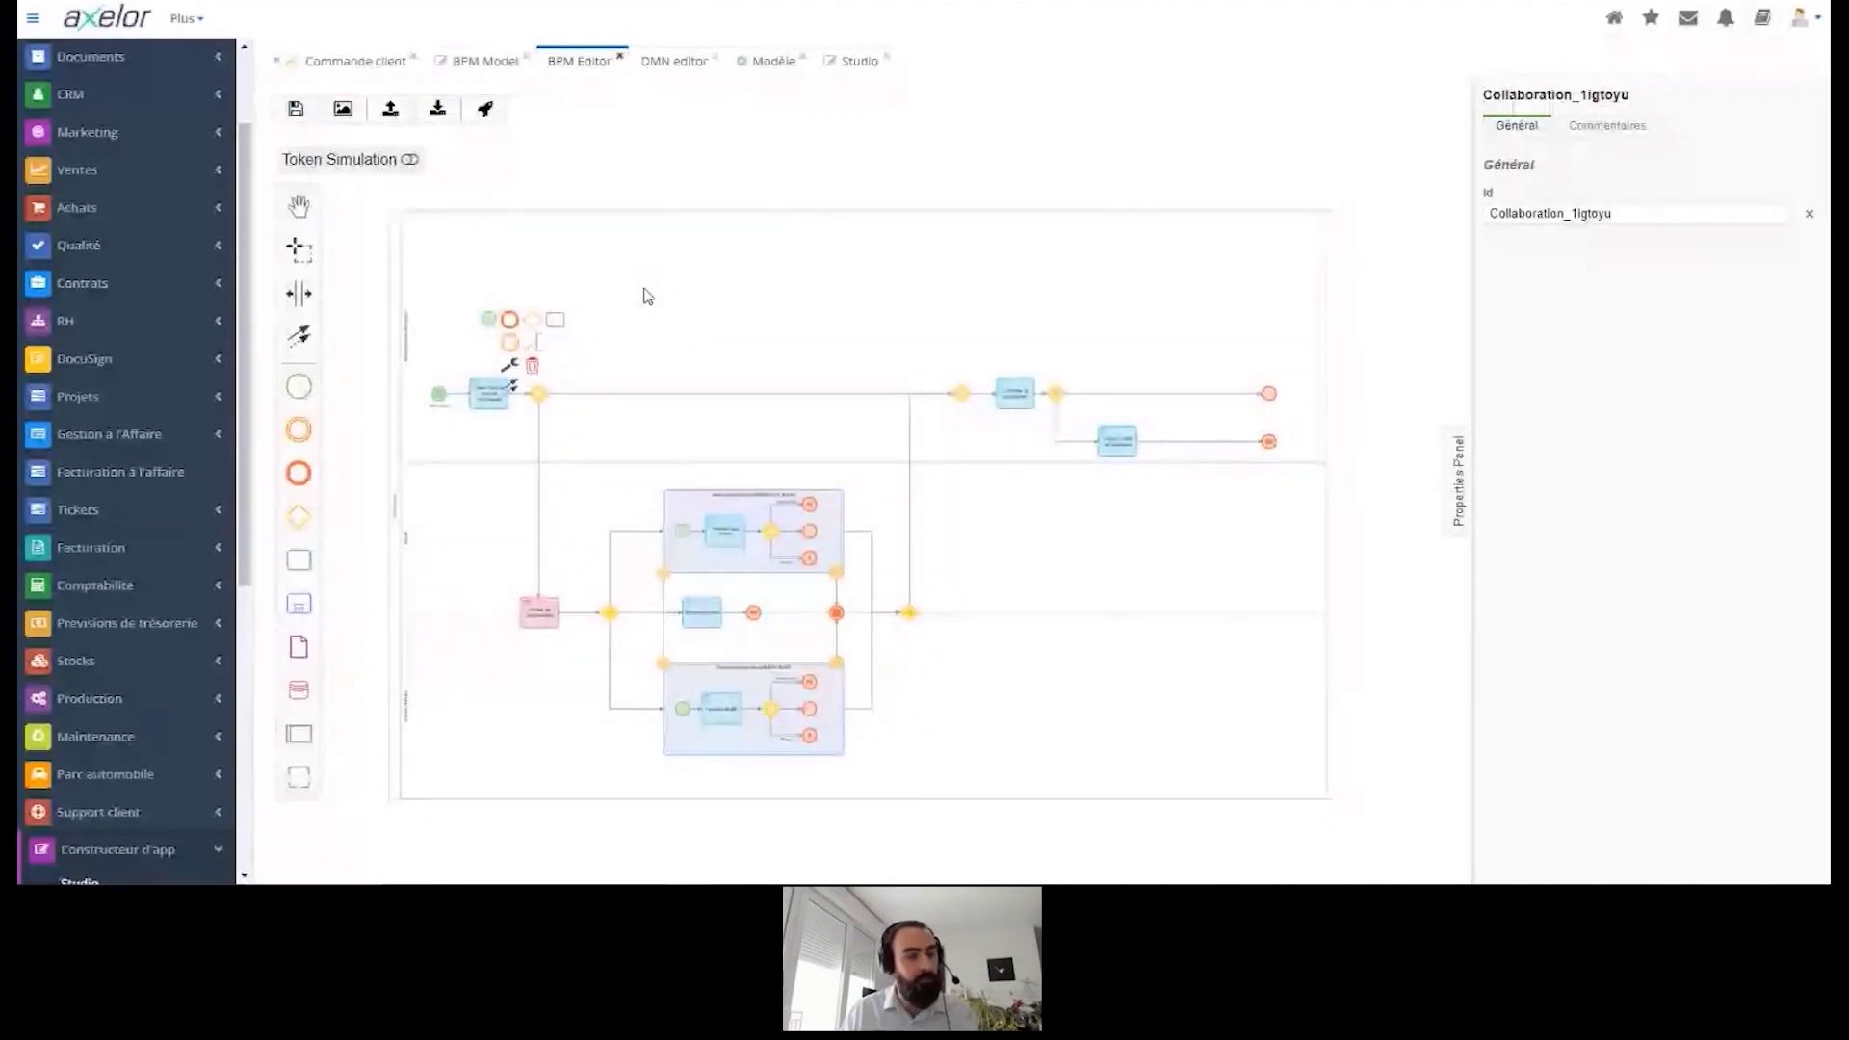
{"action": "left_click_drag", "start_coordinate": [491, 319], "coordinate": [496, 322]}
{"action": "left_click", "coordinate": [493, 320]}
{"action": "left_click", "coordinate": [510, 364]}
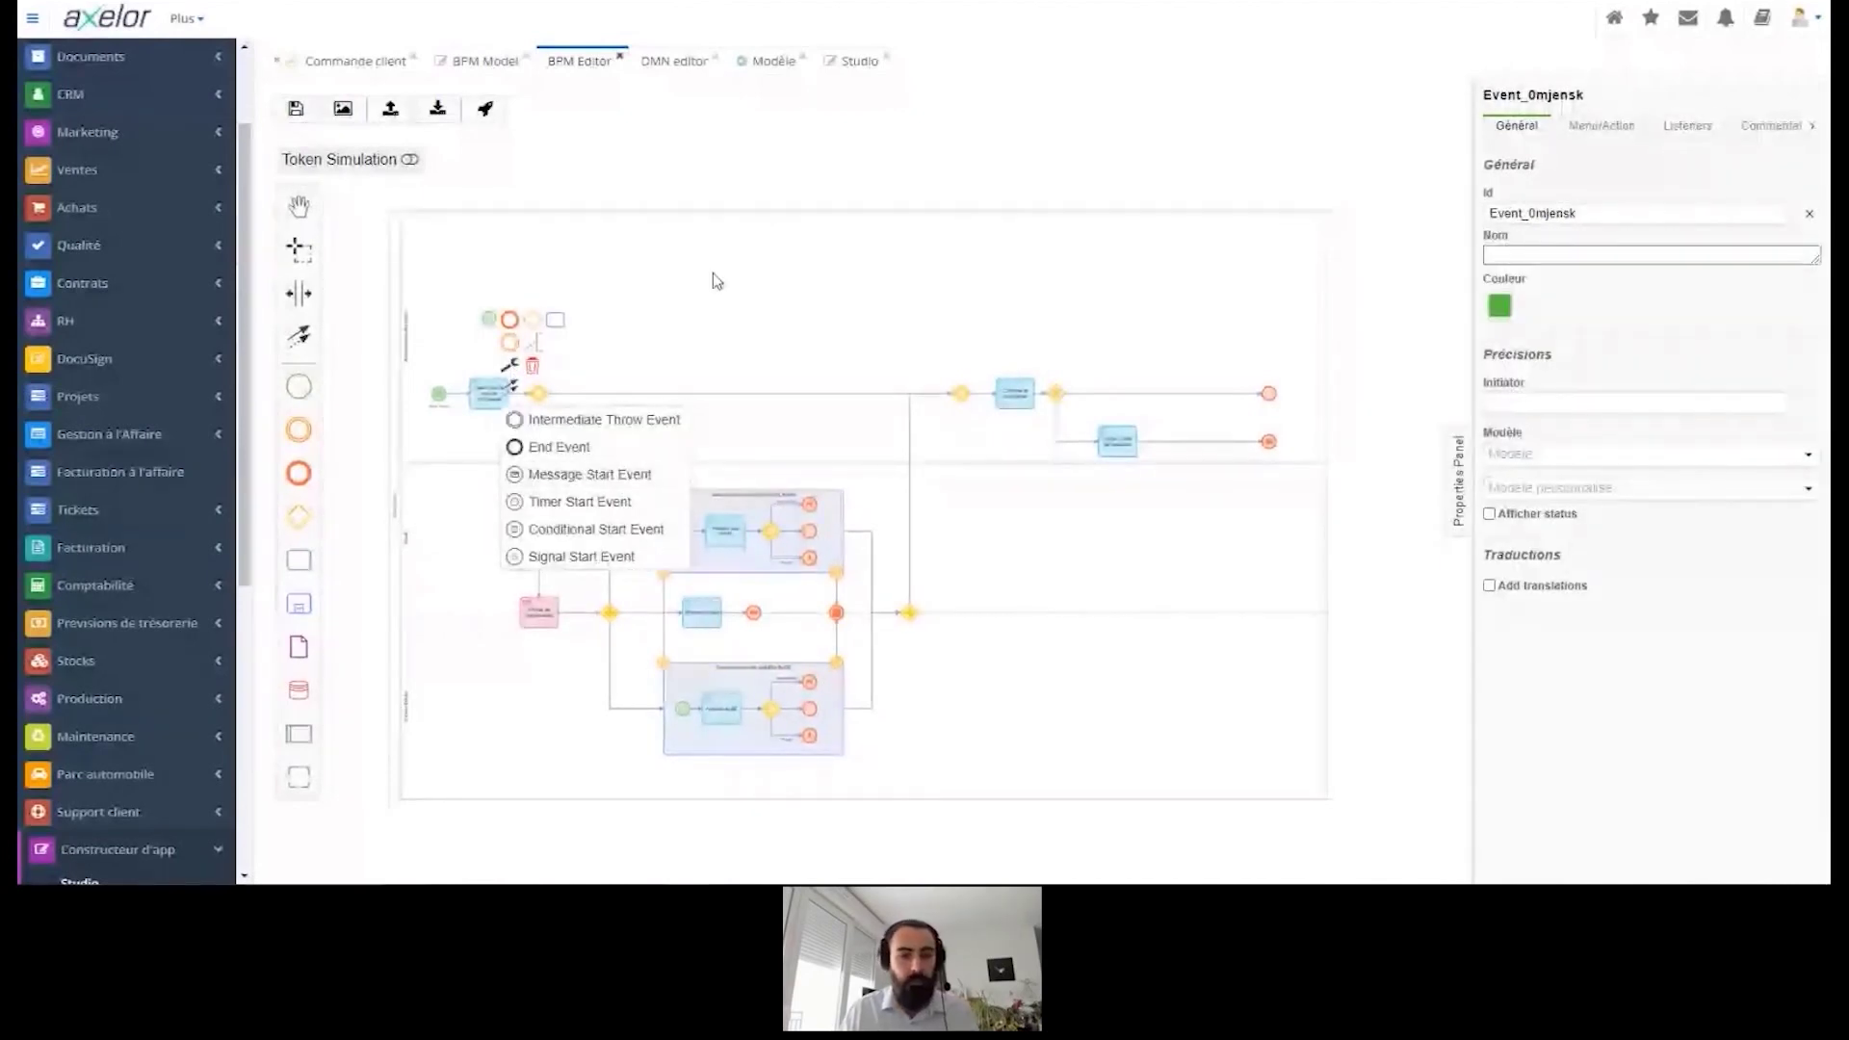
{"action": "left_click", "coordinate": [663, 272]}
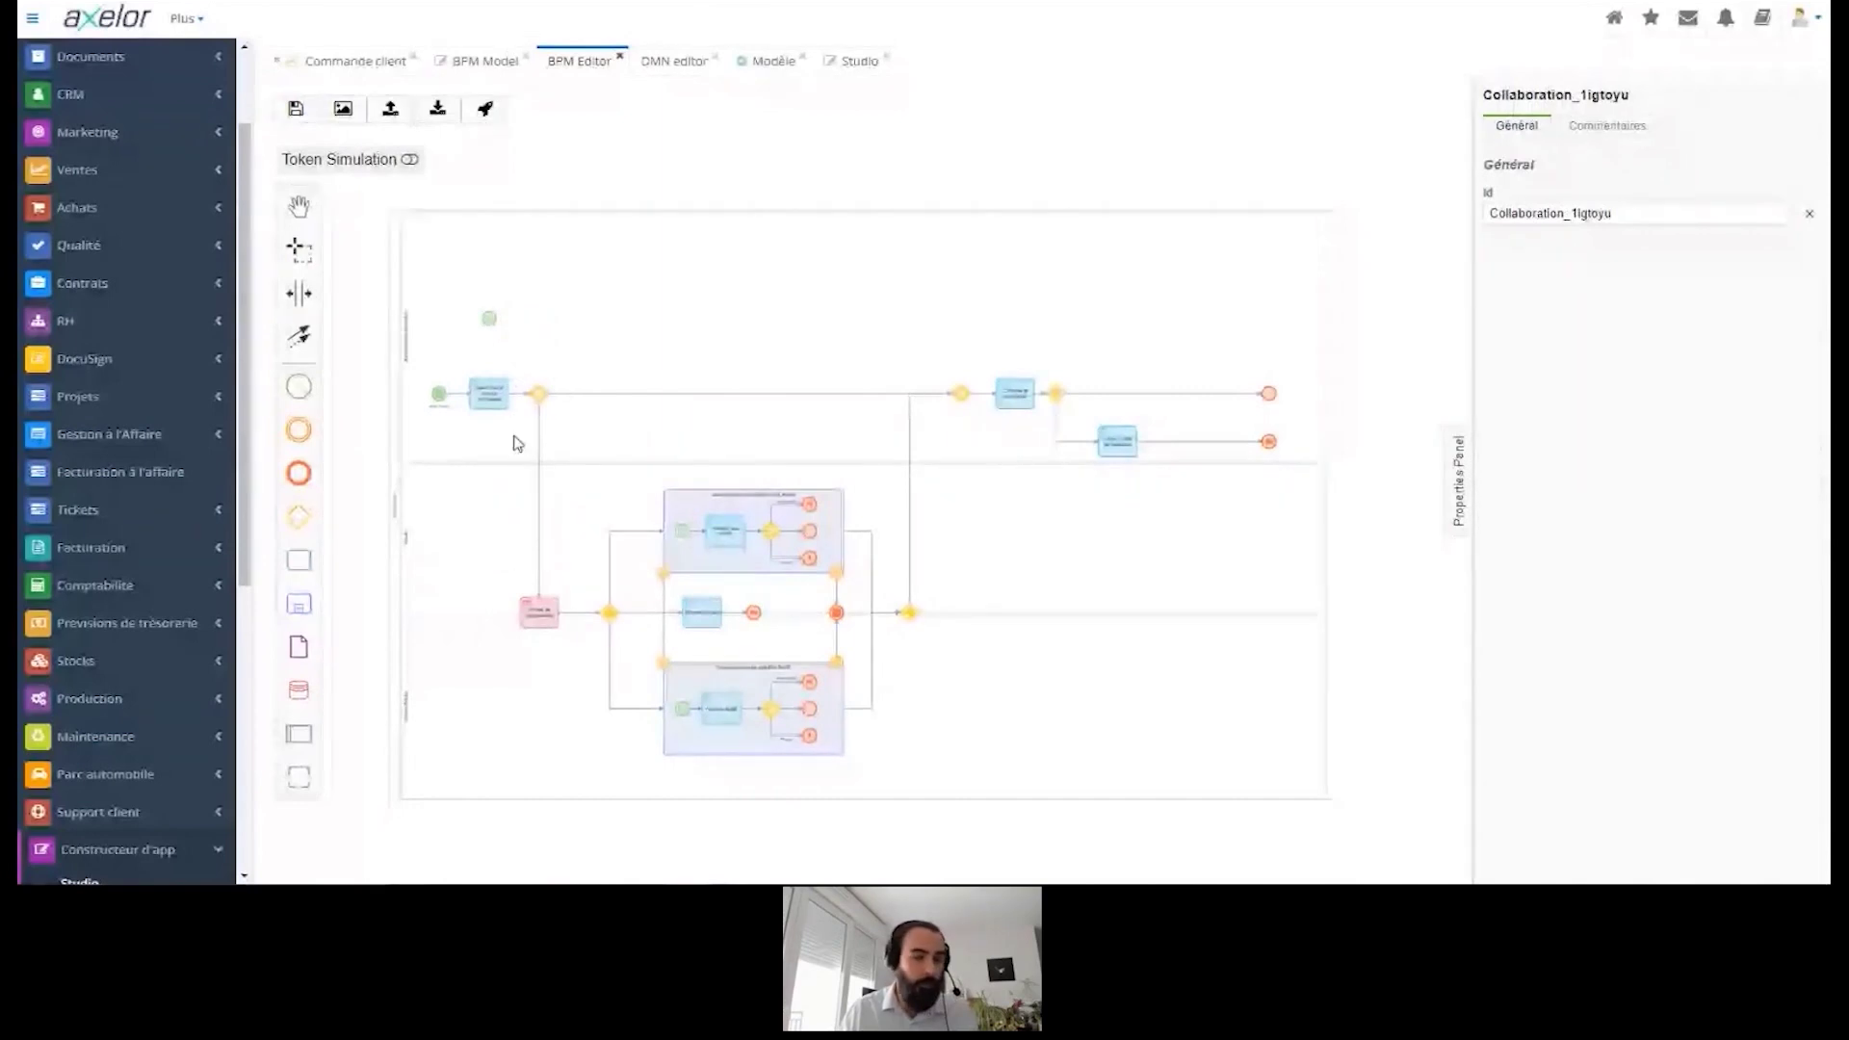
{"action": "left_click", "coordinate": [489, 319]}
{"action": "left_click", "coordinate": [534, 367]}
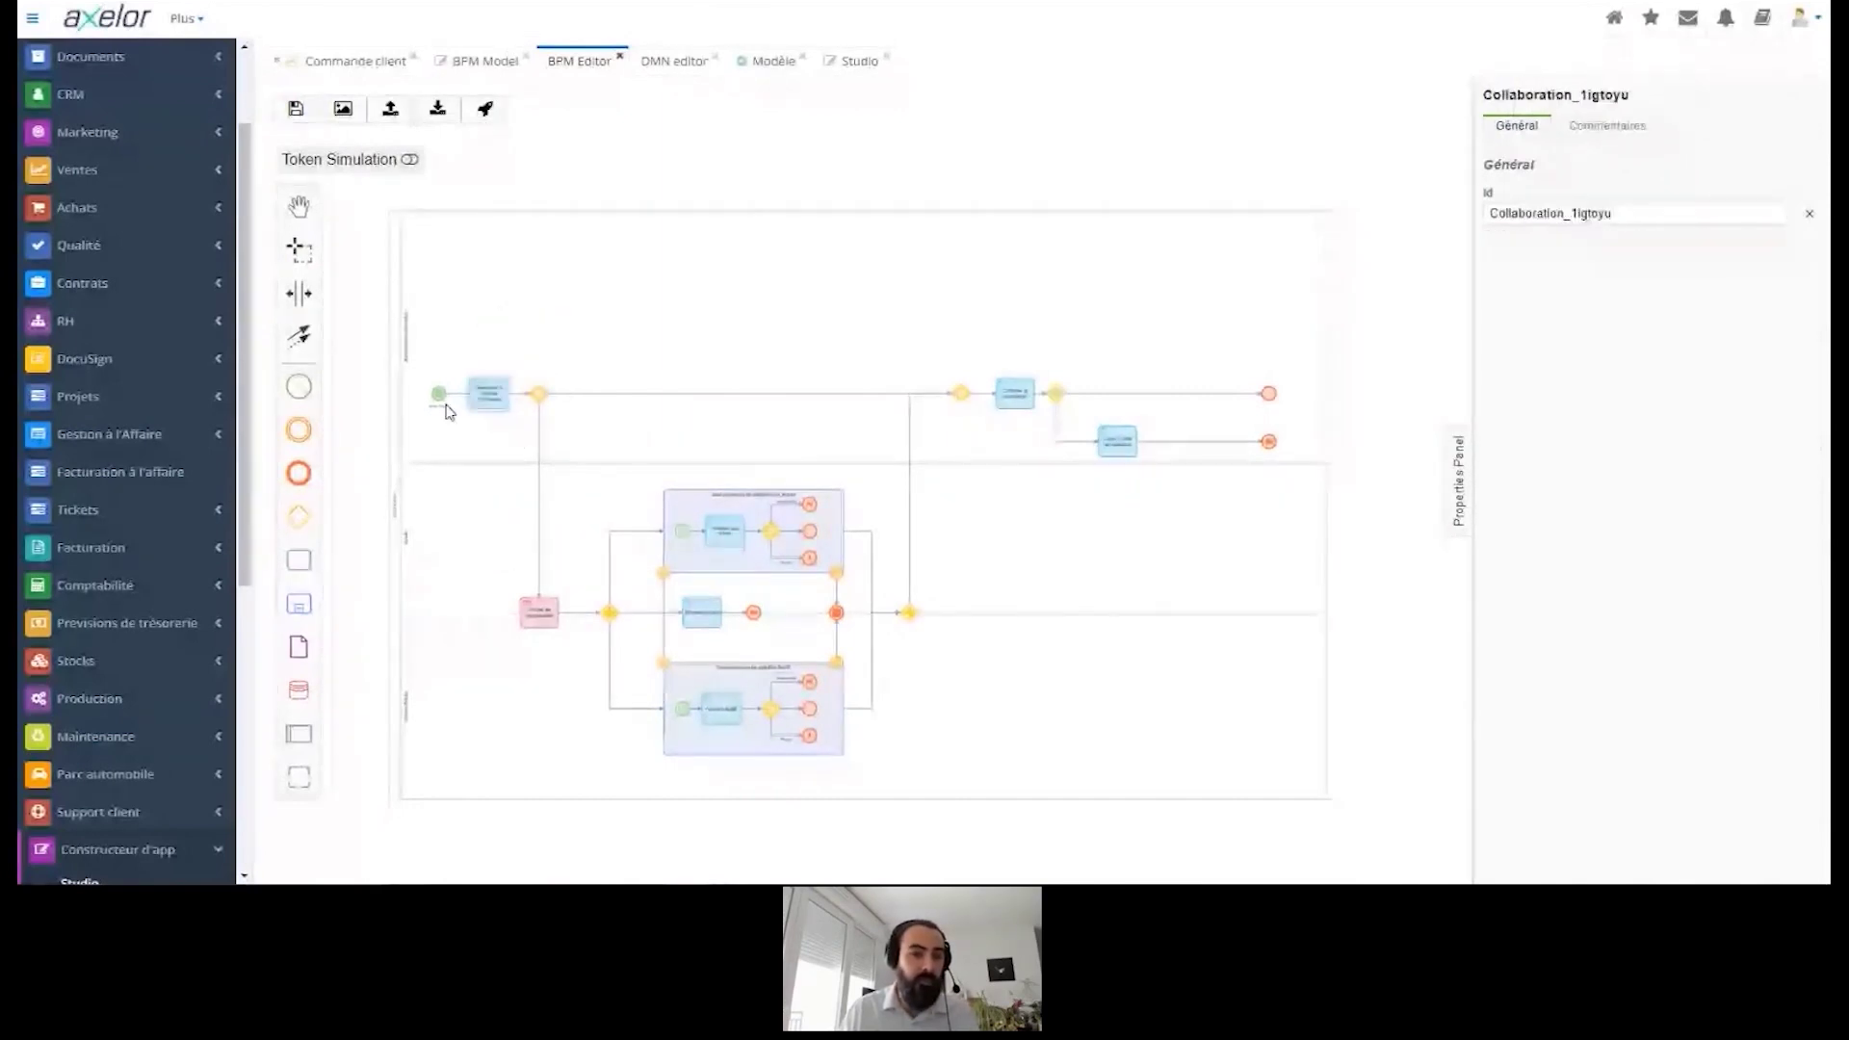
Step: Open the New Order start event's script expression and examine the Sale order status condition behind it
{"action": "left_click", "coordinate": [439, 394]}
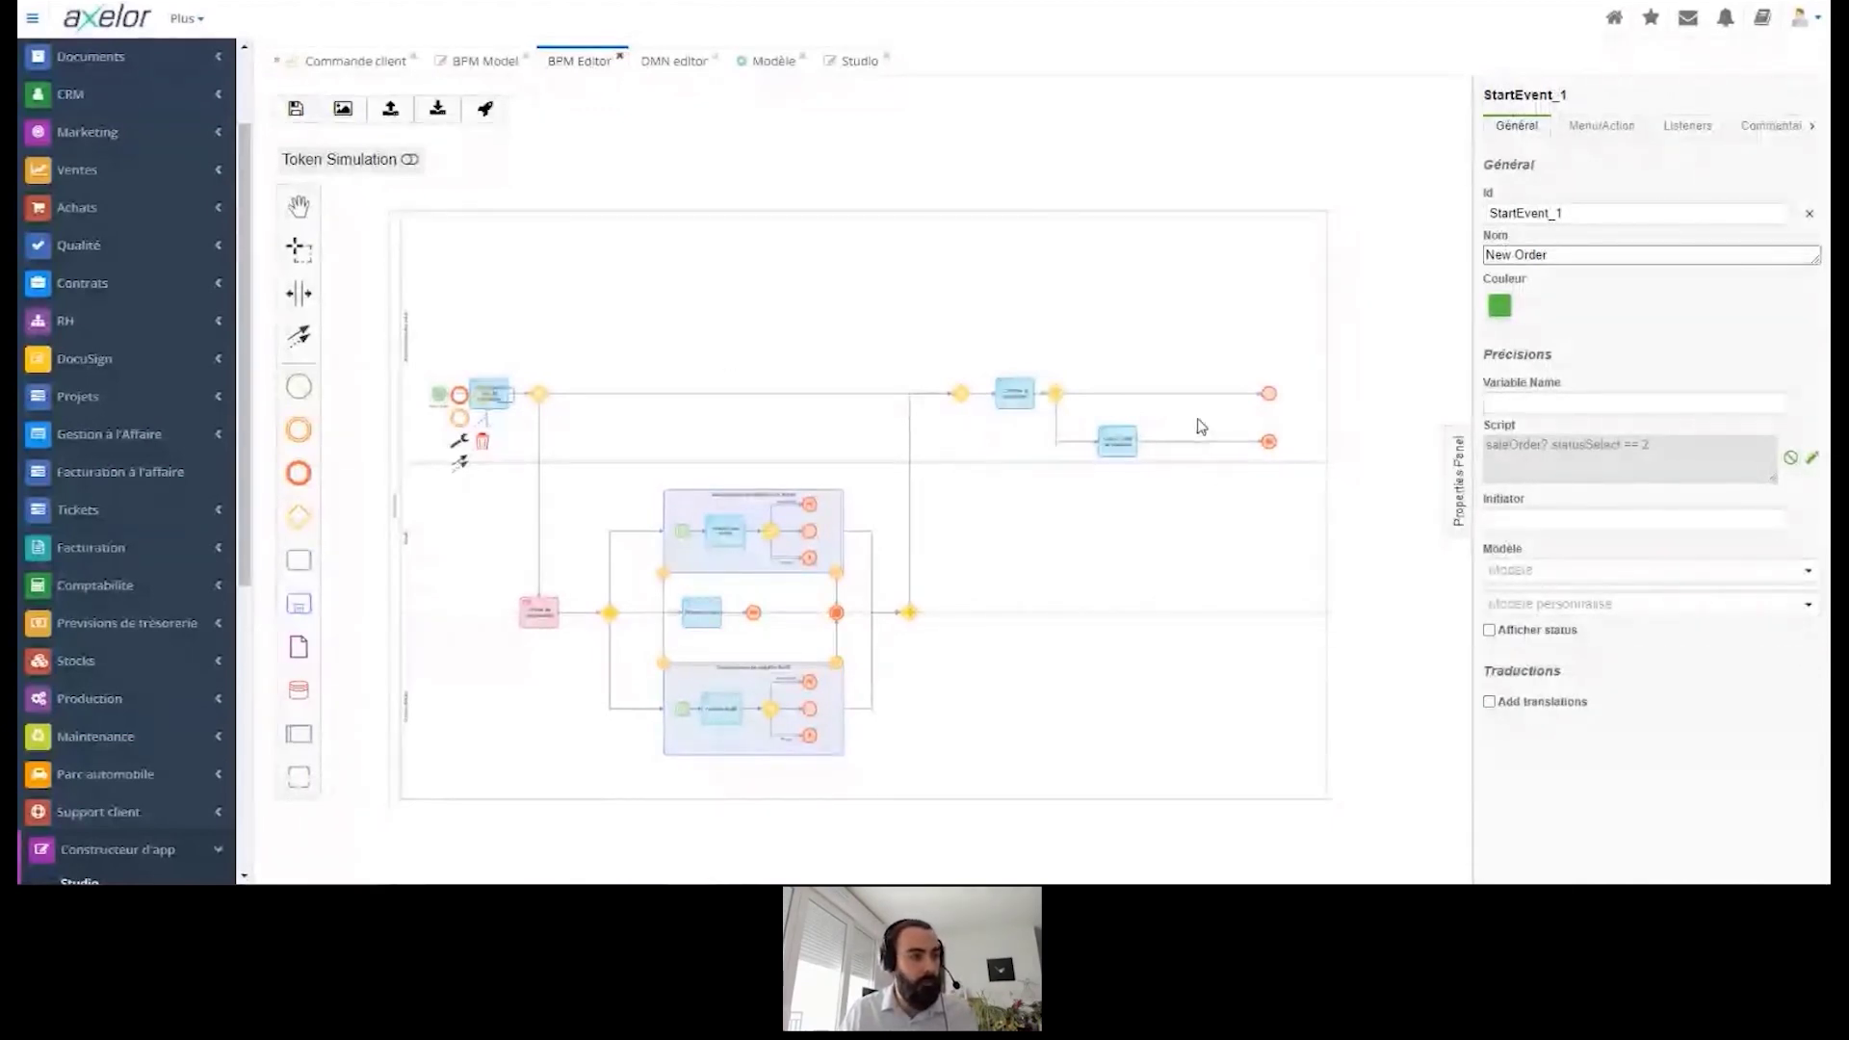
{"action": "left_click", "coordinate": [1814, 460]}
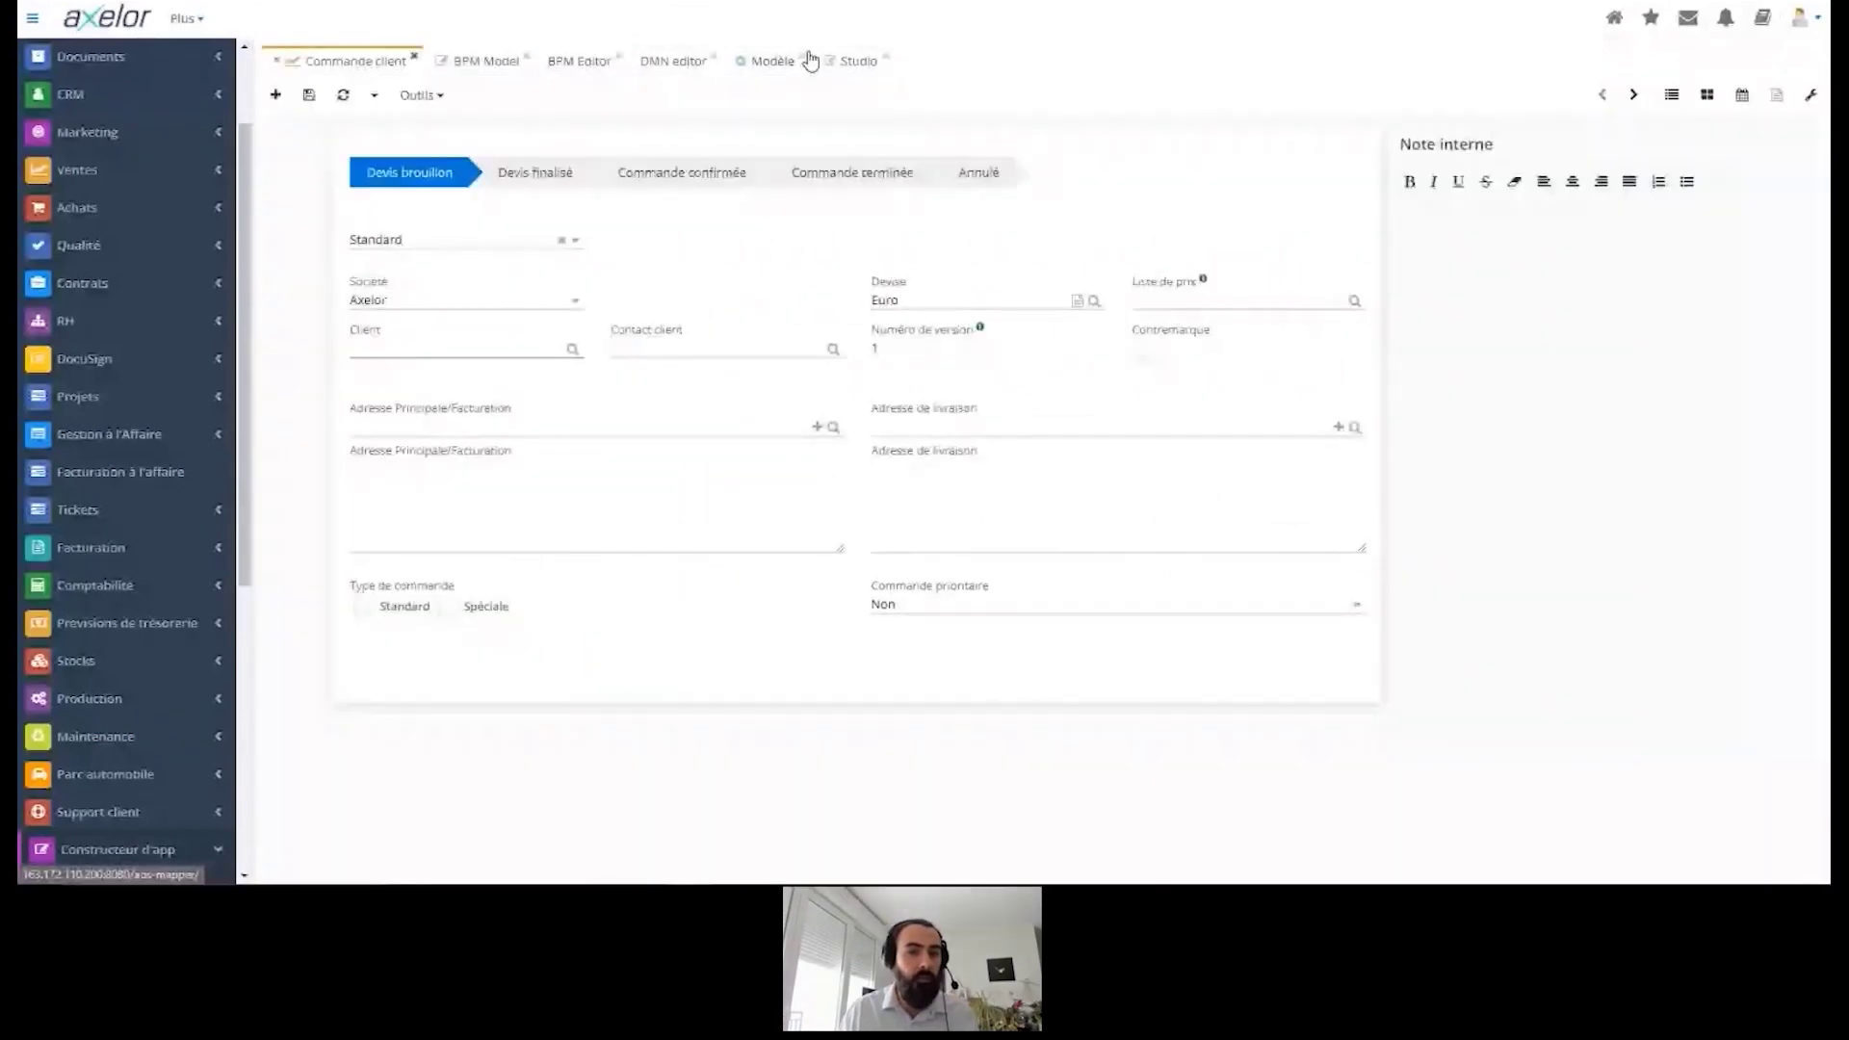
{"action": "left_click", "coordinate": [556, 63]}
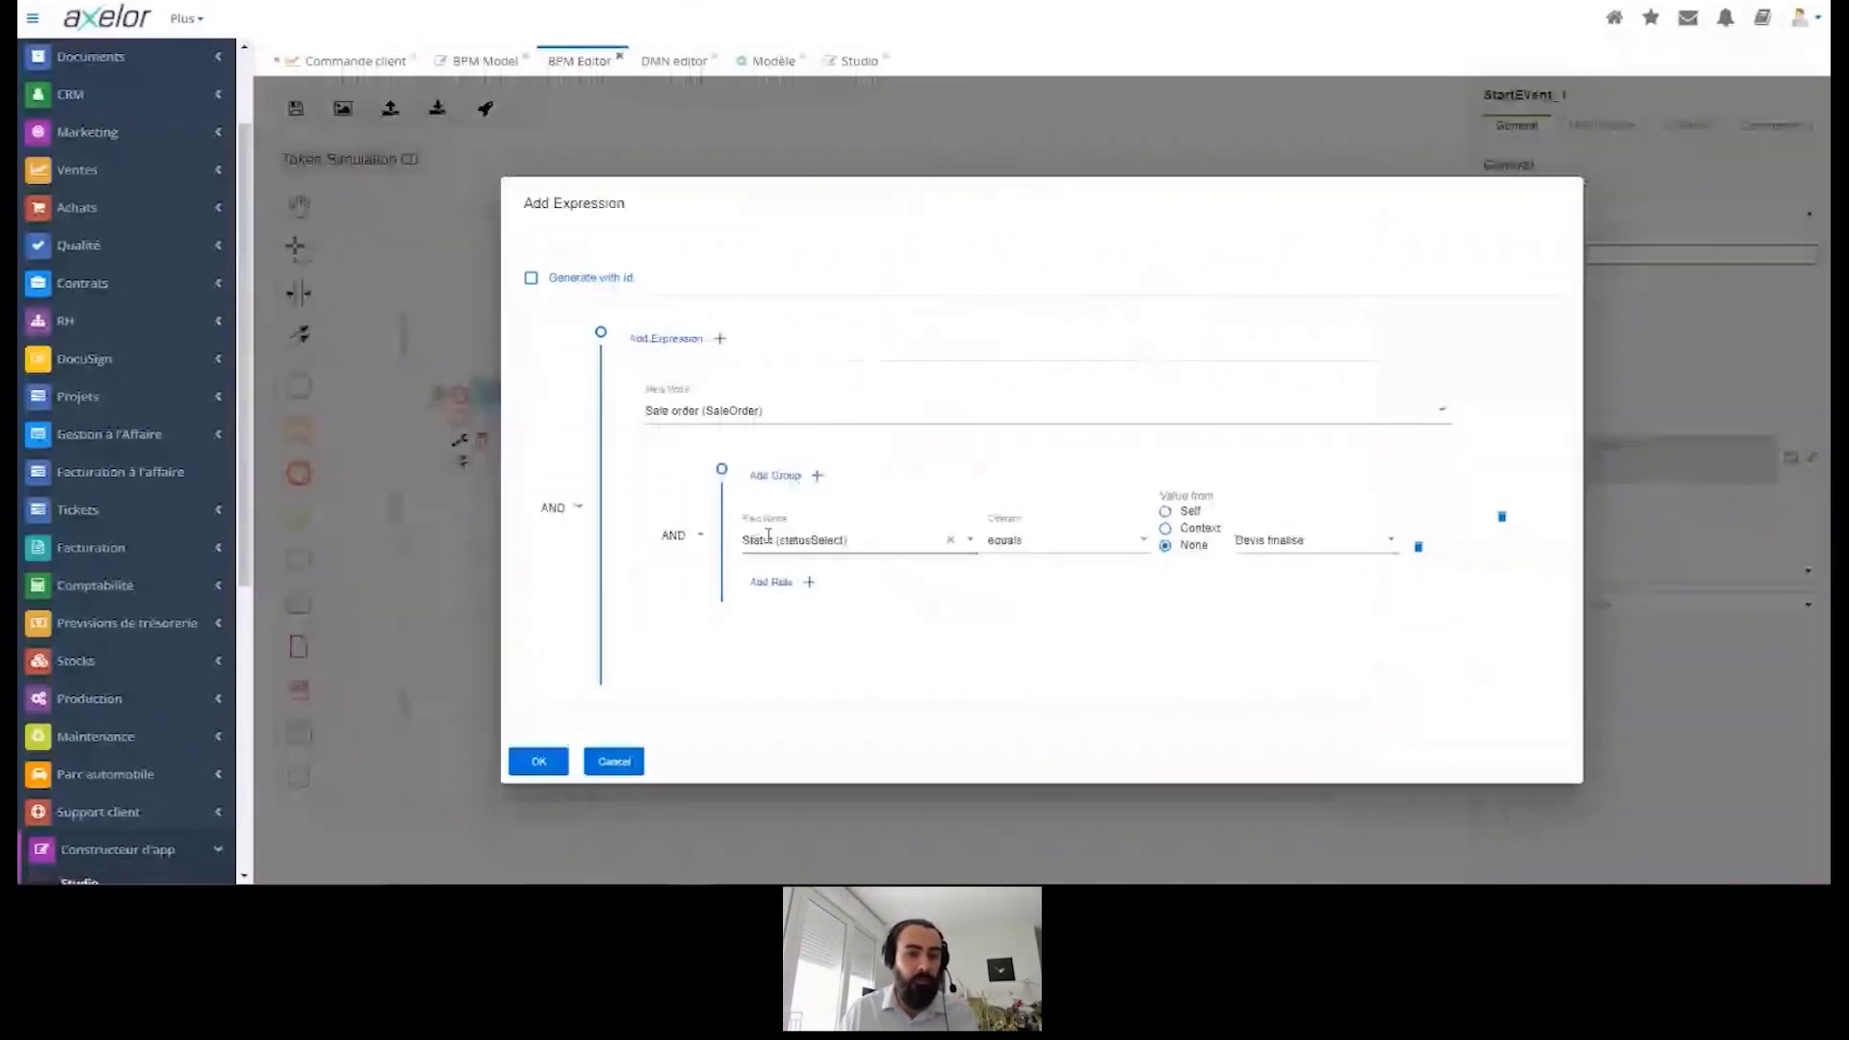
{"action": "left_click", "coordinate": [857, 547]}
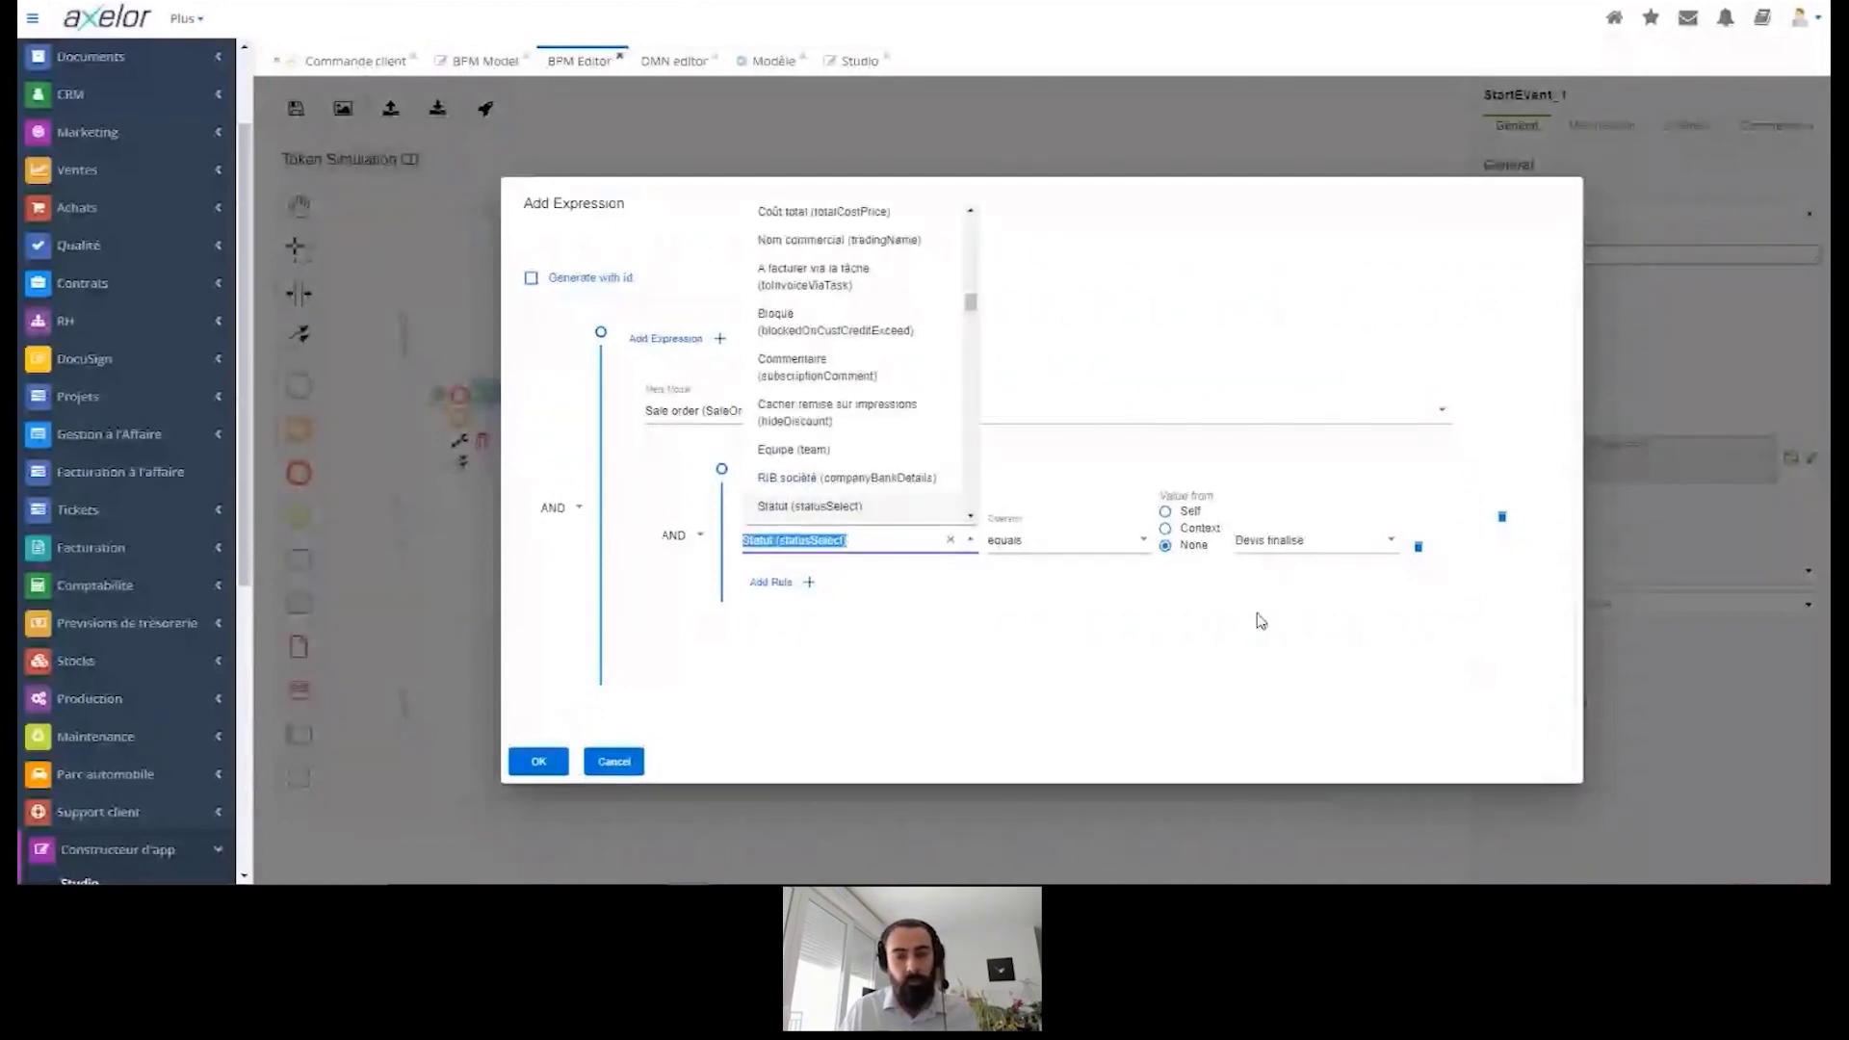
{"action": "left_click", "coordinate": [1032, 590]}
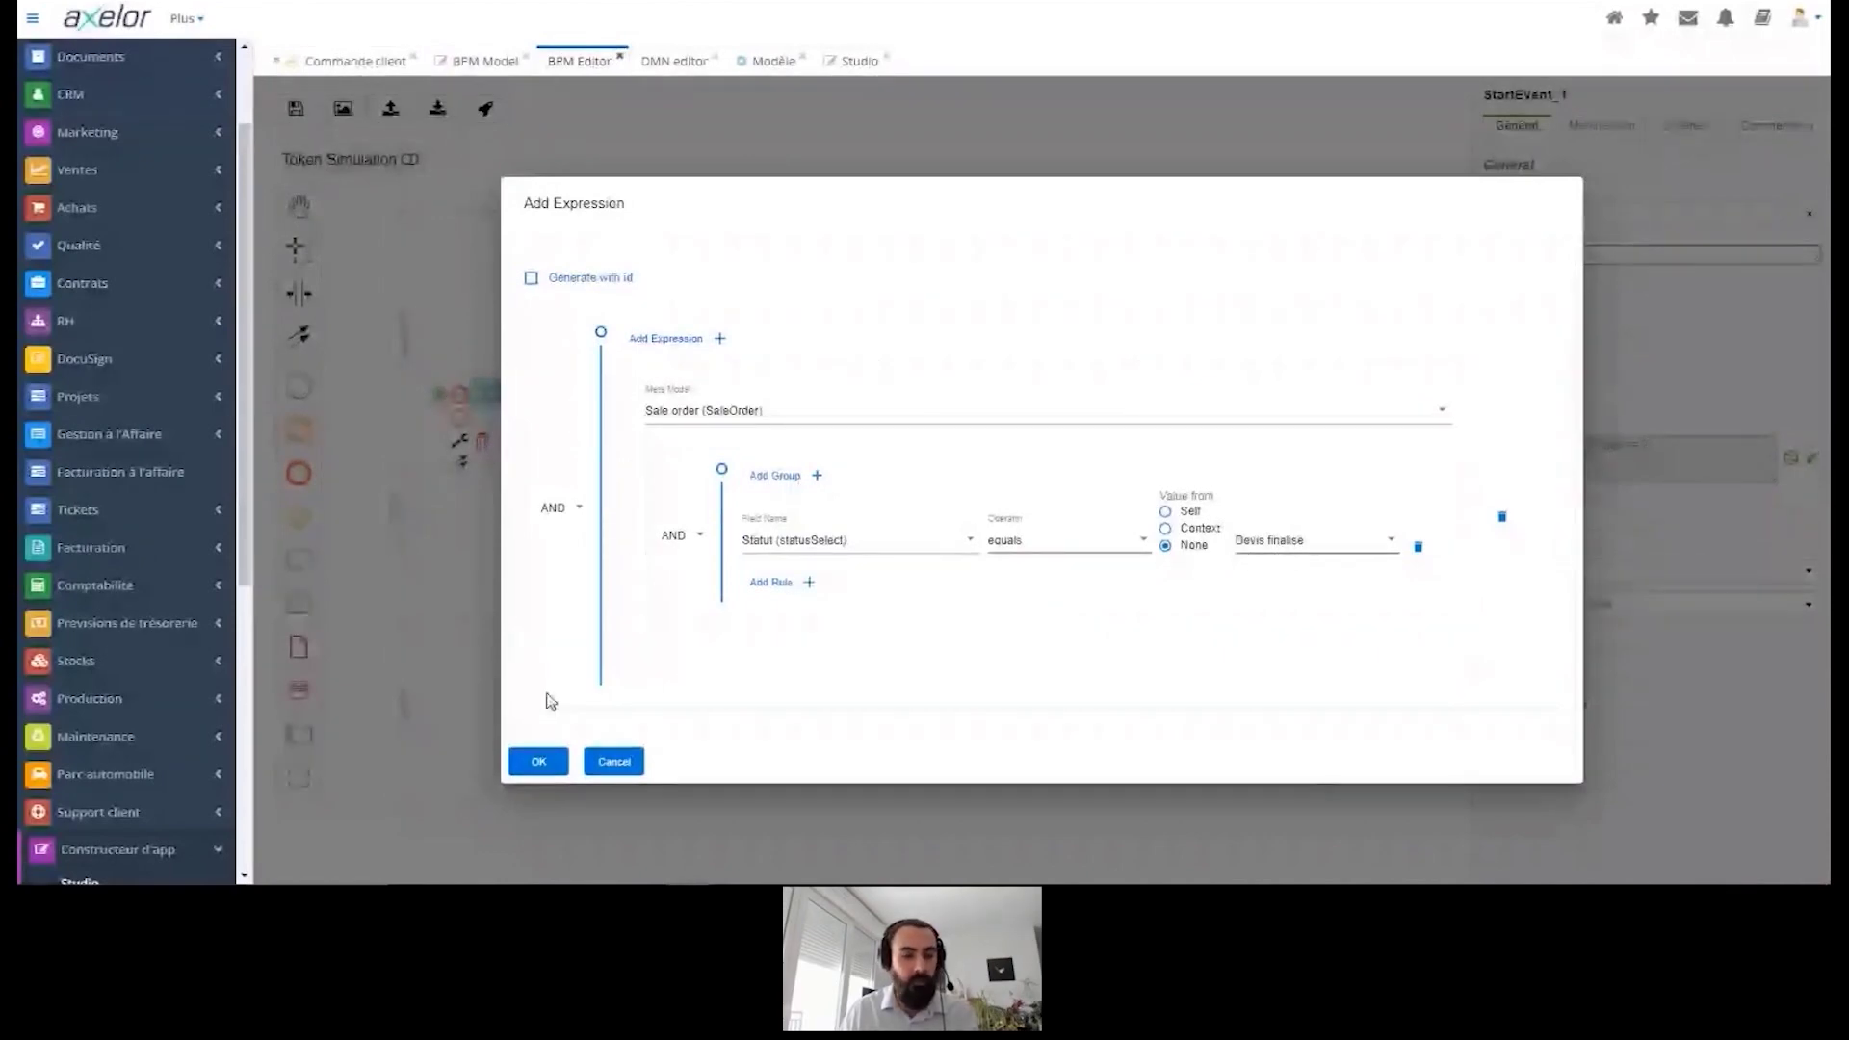
{"action": "left_click", "coordinate": [541, 762]}
{"action": "left_click", "coordinate": [1524, 446]}
{"action": "key", "text": "shift+End"}
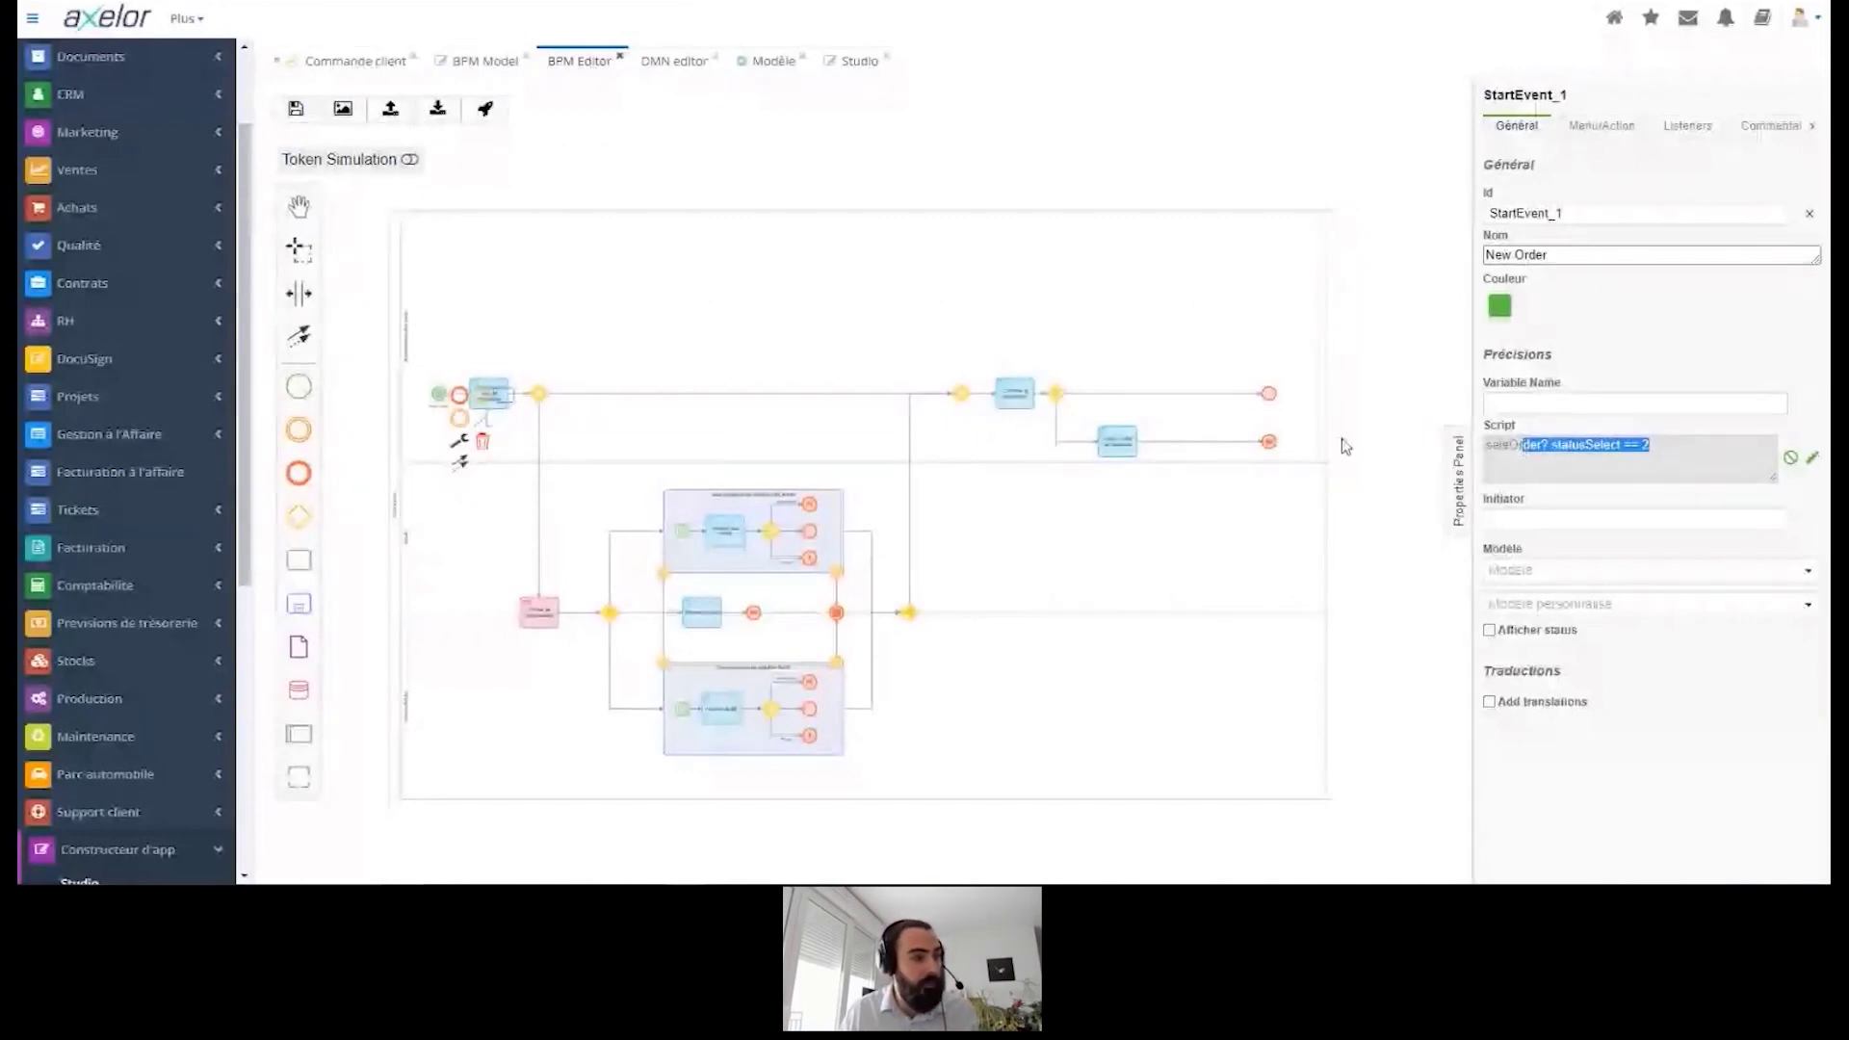
Step: Examine the general properties and view attributes of the Déterminer le type de commande task
{"action": "left_click", "coordinate": [821, 330]}
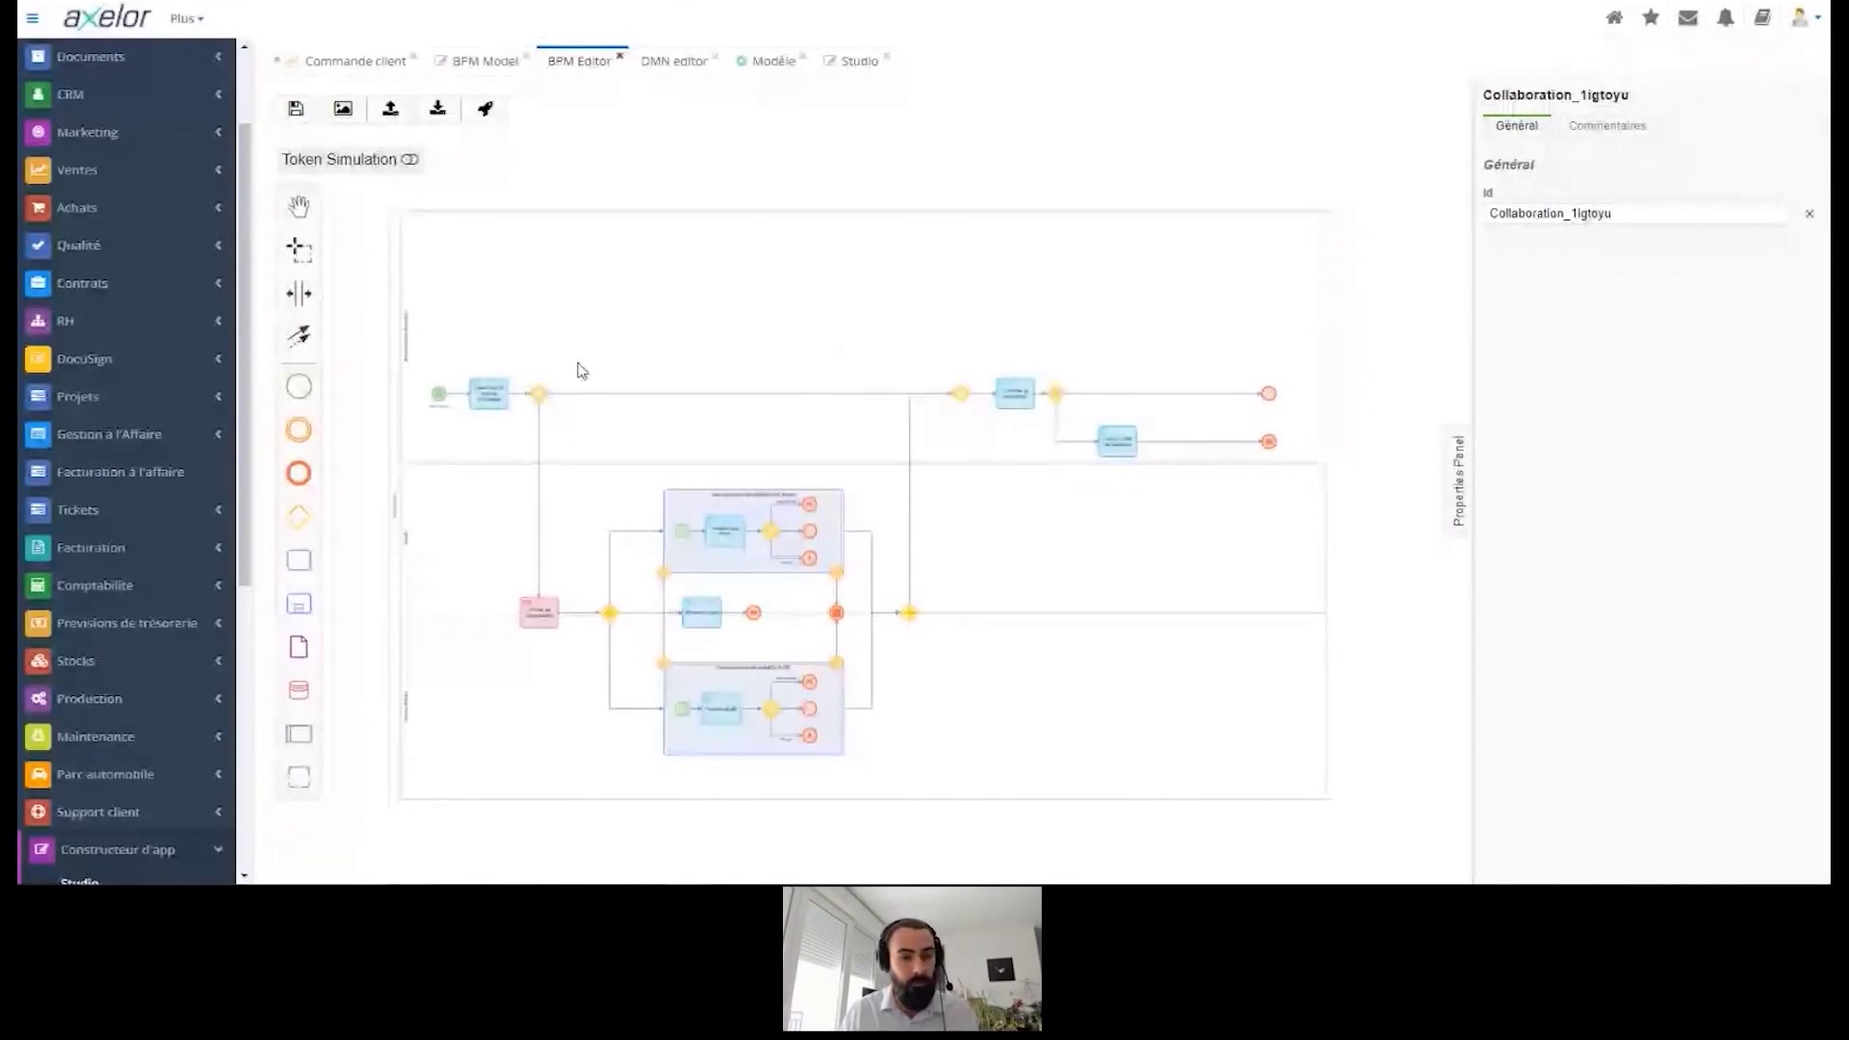
{"action": "left_click", "coordinate": [491, 407]}
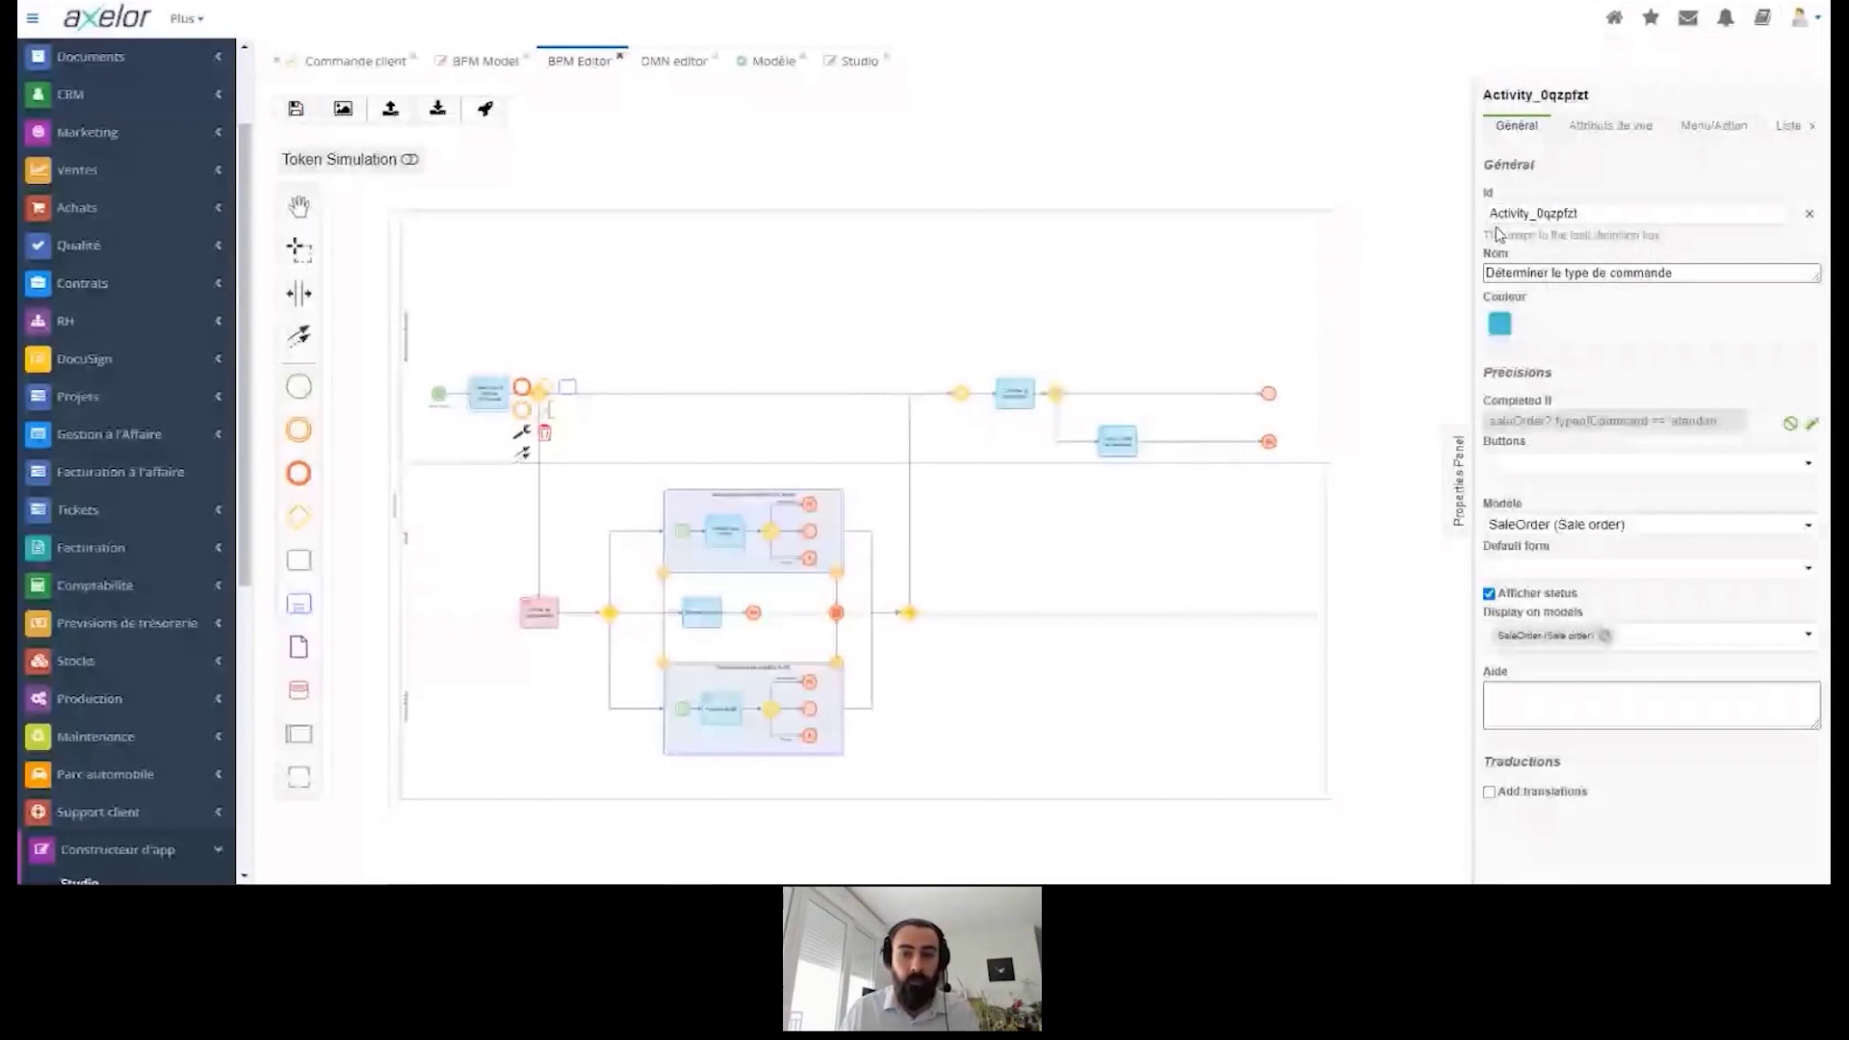
{"action": "left_click_drag", "start_coordinate": [1473, 231], "coordinate": [1199, 224]}
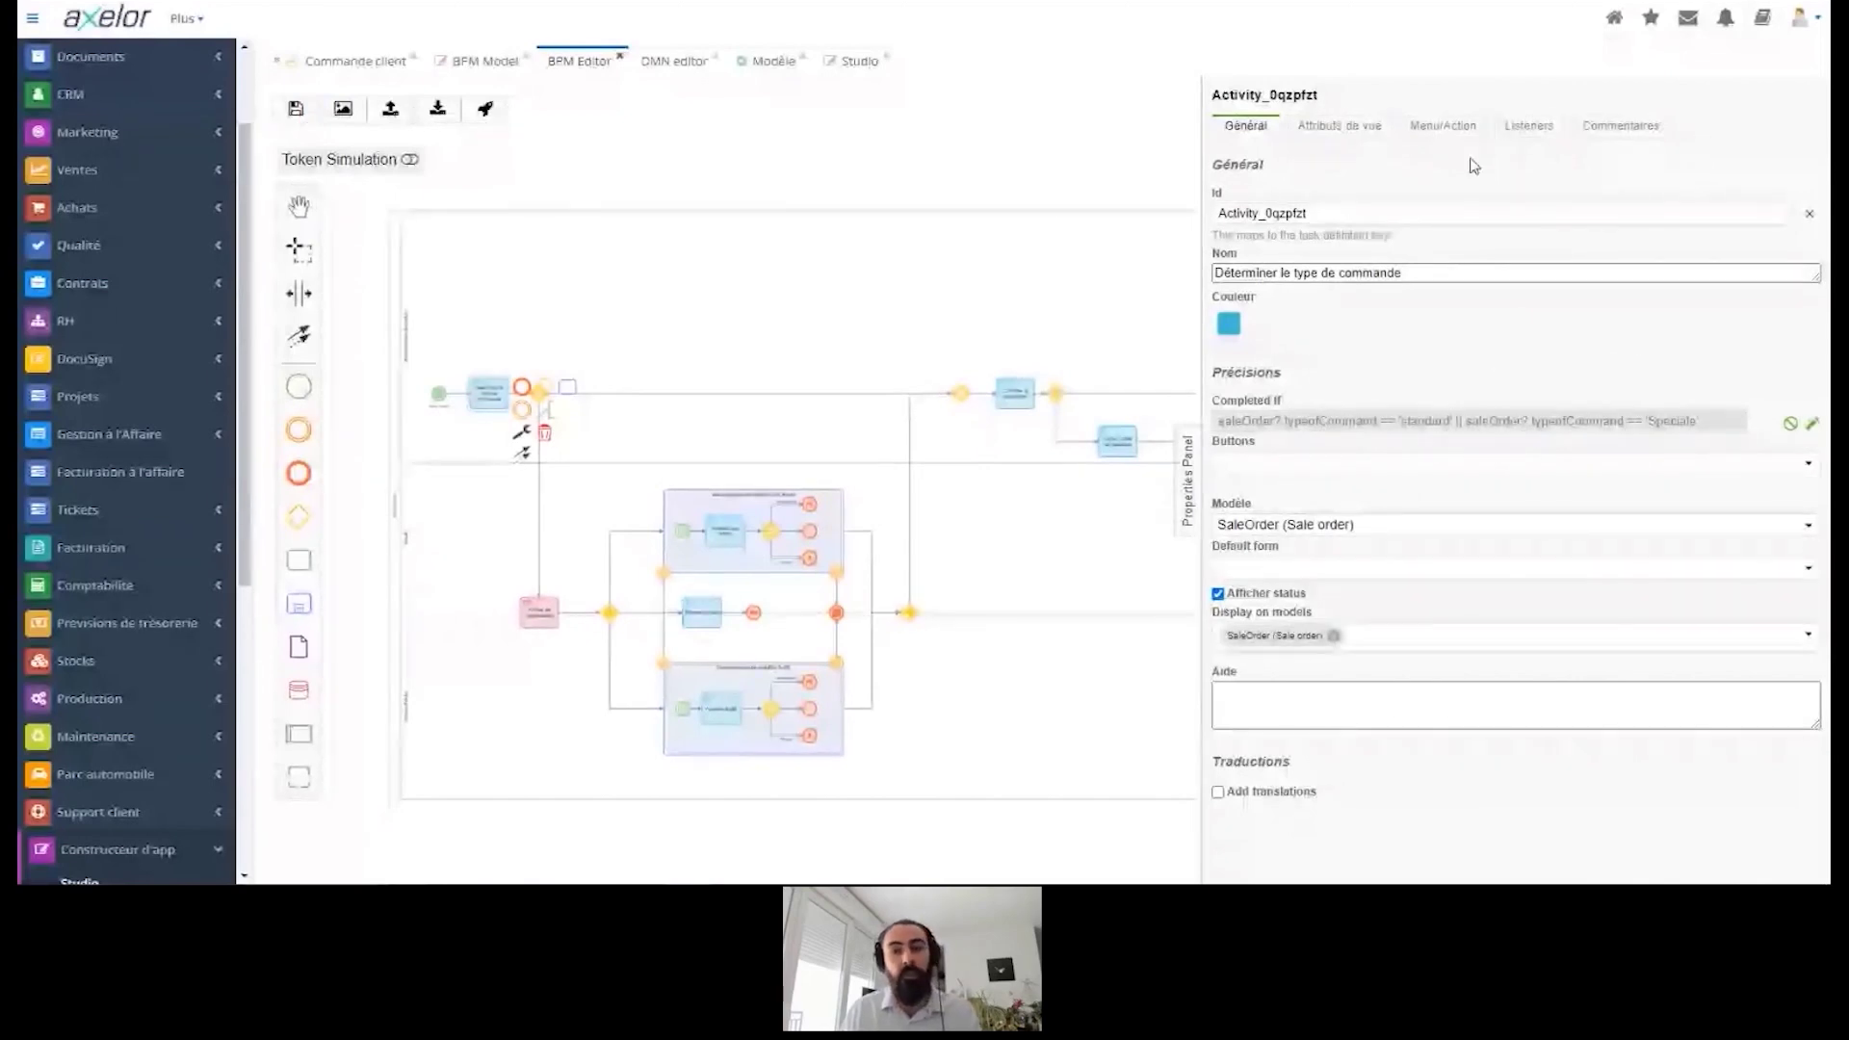
{"action": "left_click", "coordinate": [1350, 113]}
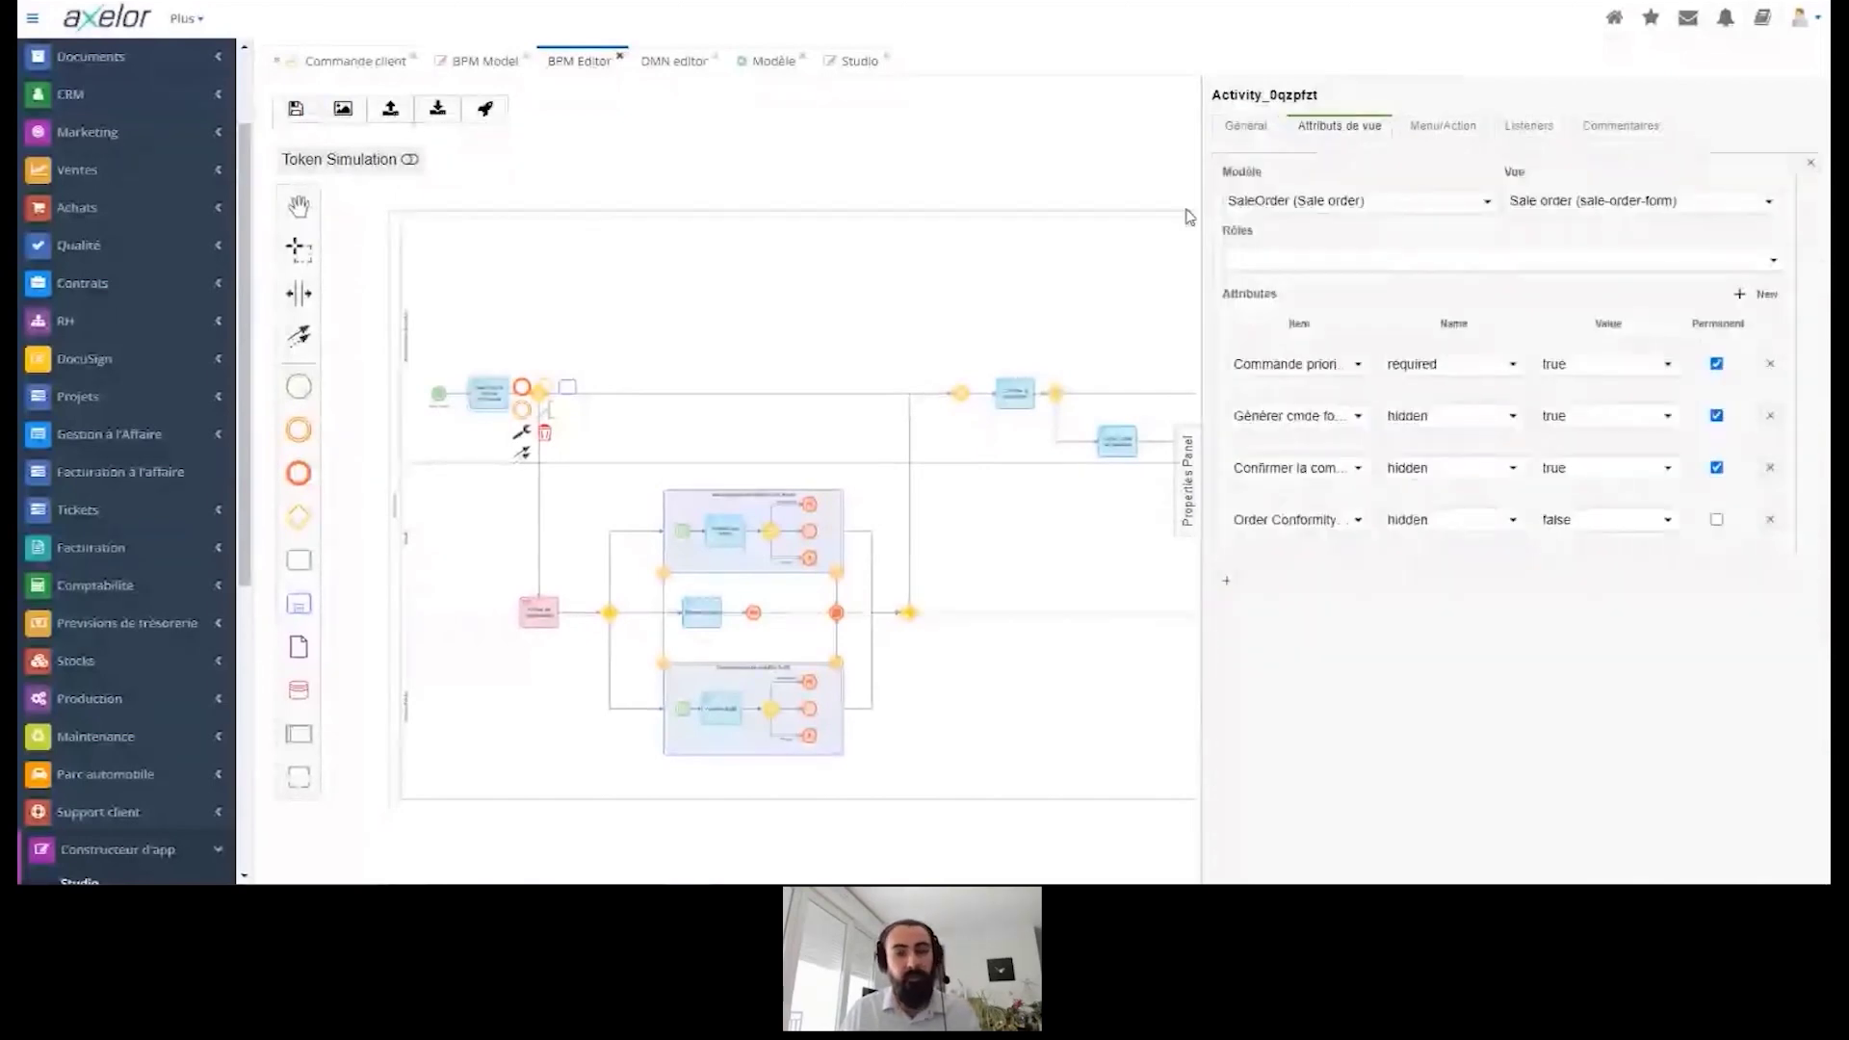
{"action": "left_click_drag", "start_coordinate": [1200, 187], "coordinate": [1076, 200]}
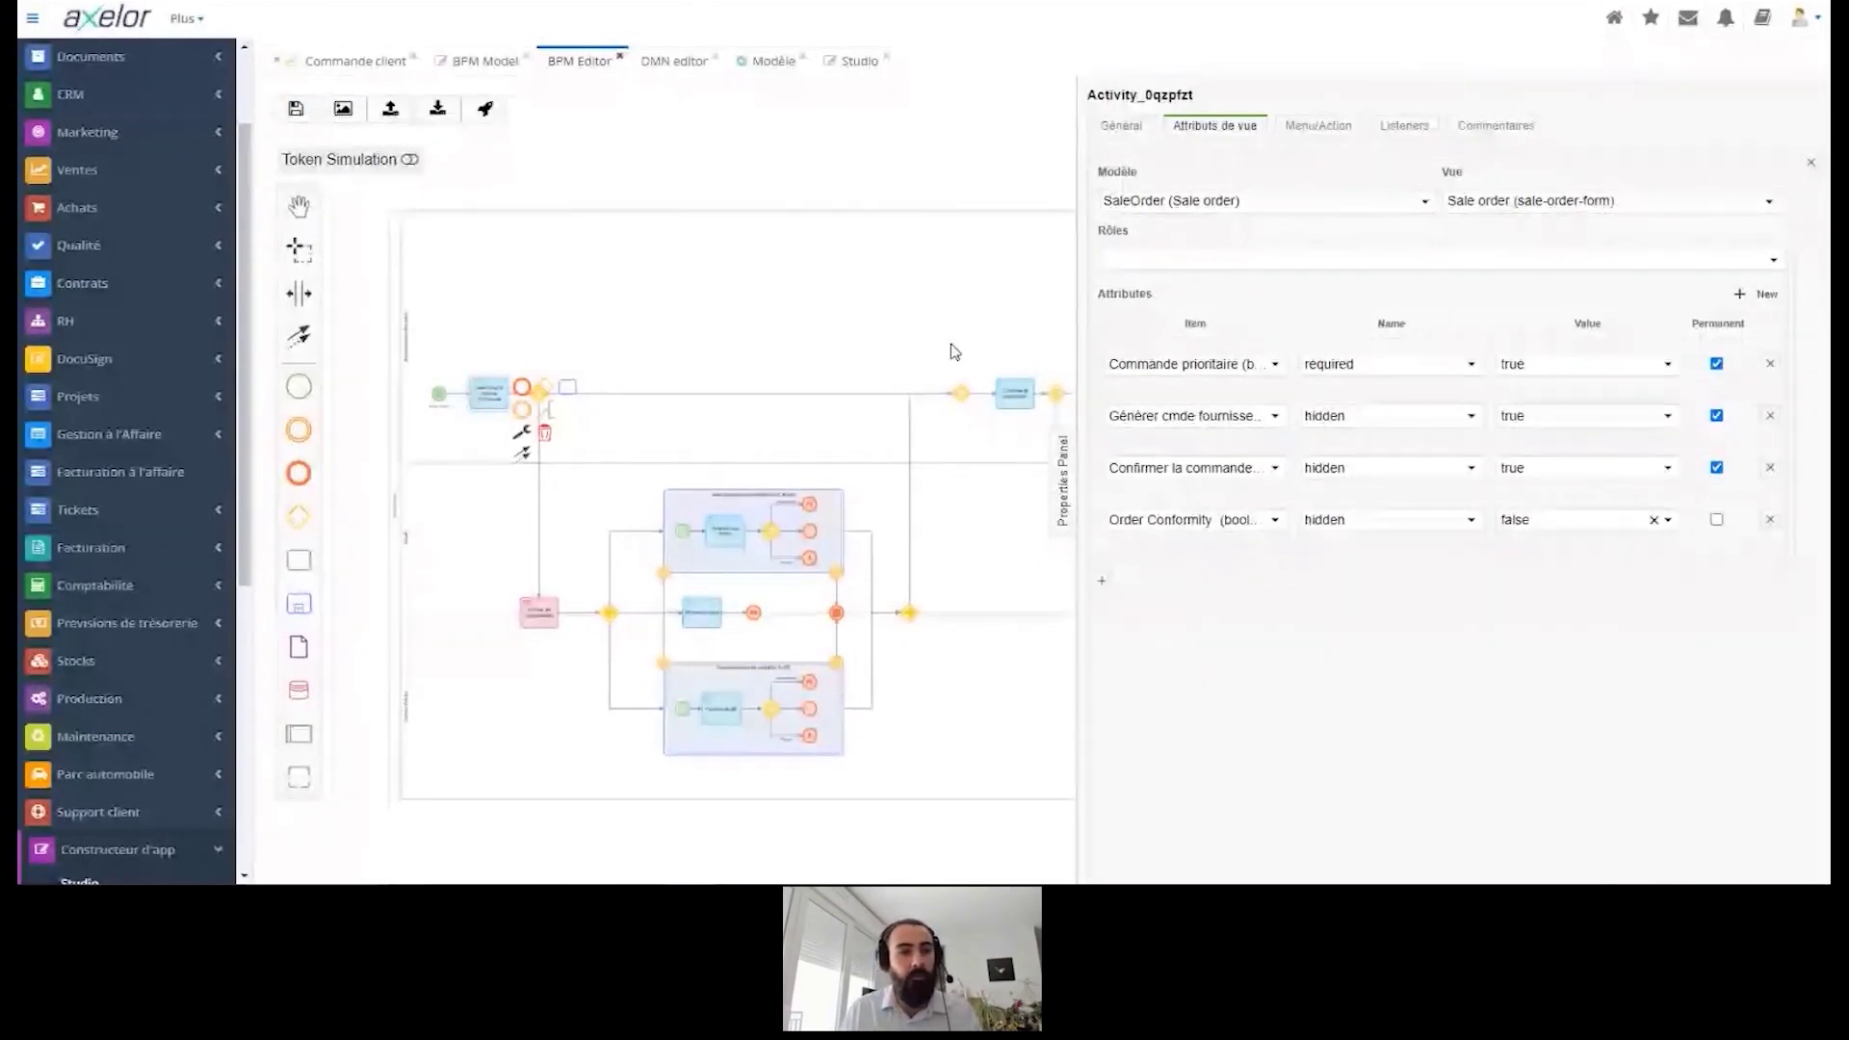
Step: On the new customer order for 123 Services, add an order line for the product Serveur haute performance
{"action": "left_click", "coordinate": [352, 73]}
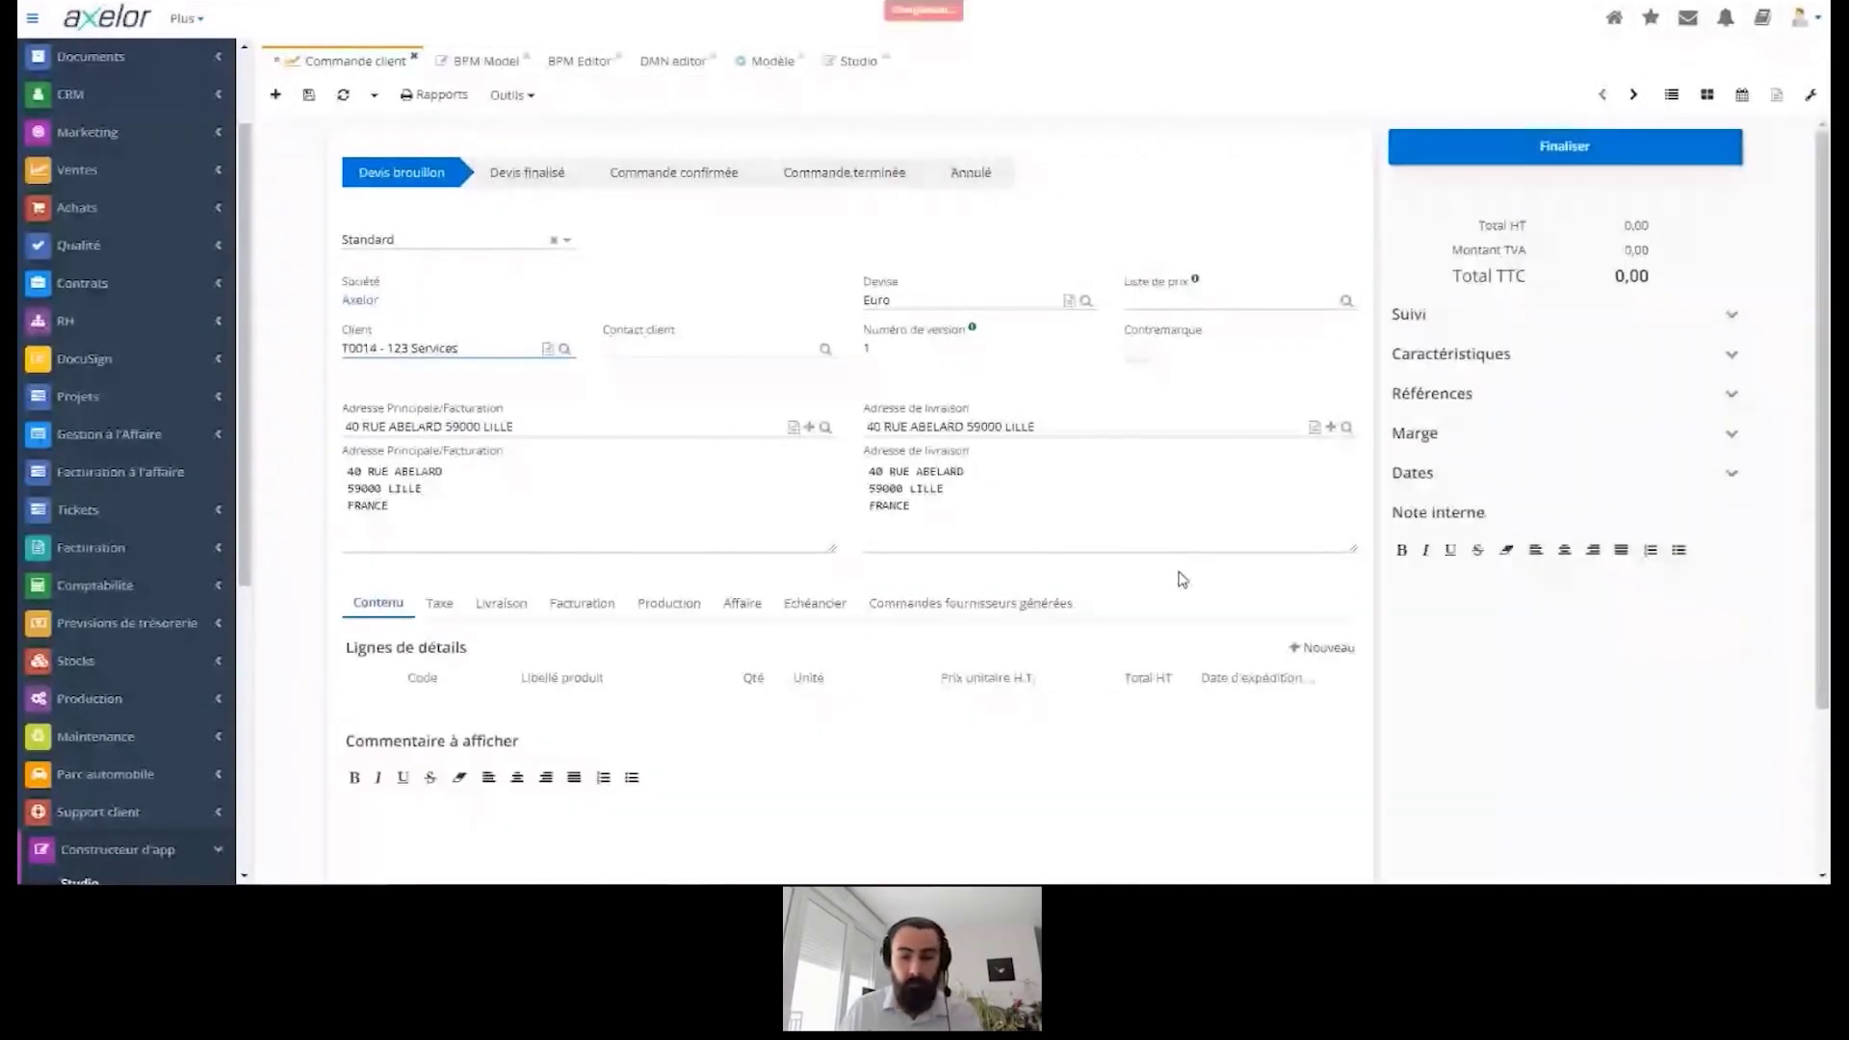
{"action": "left_click", "coordinate": [1347, 664]}
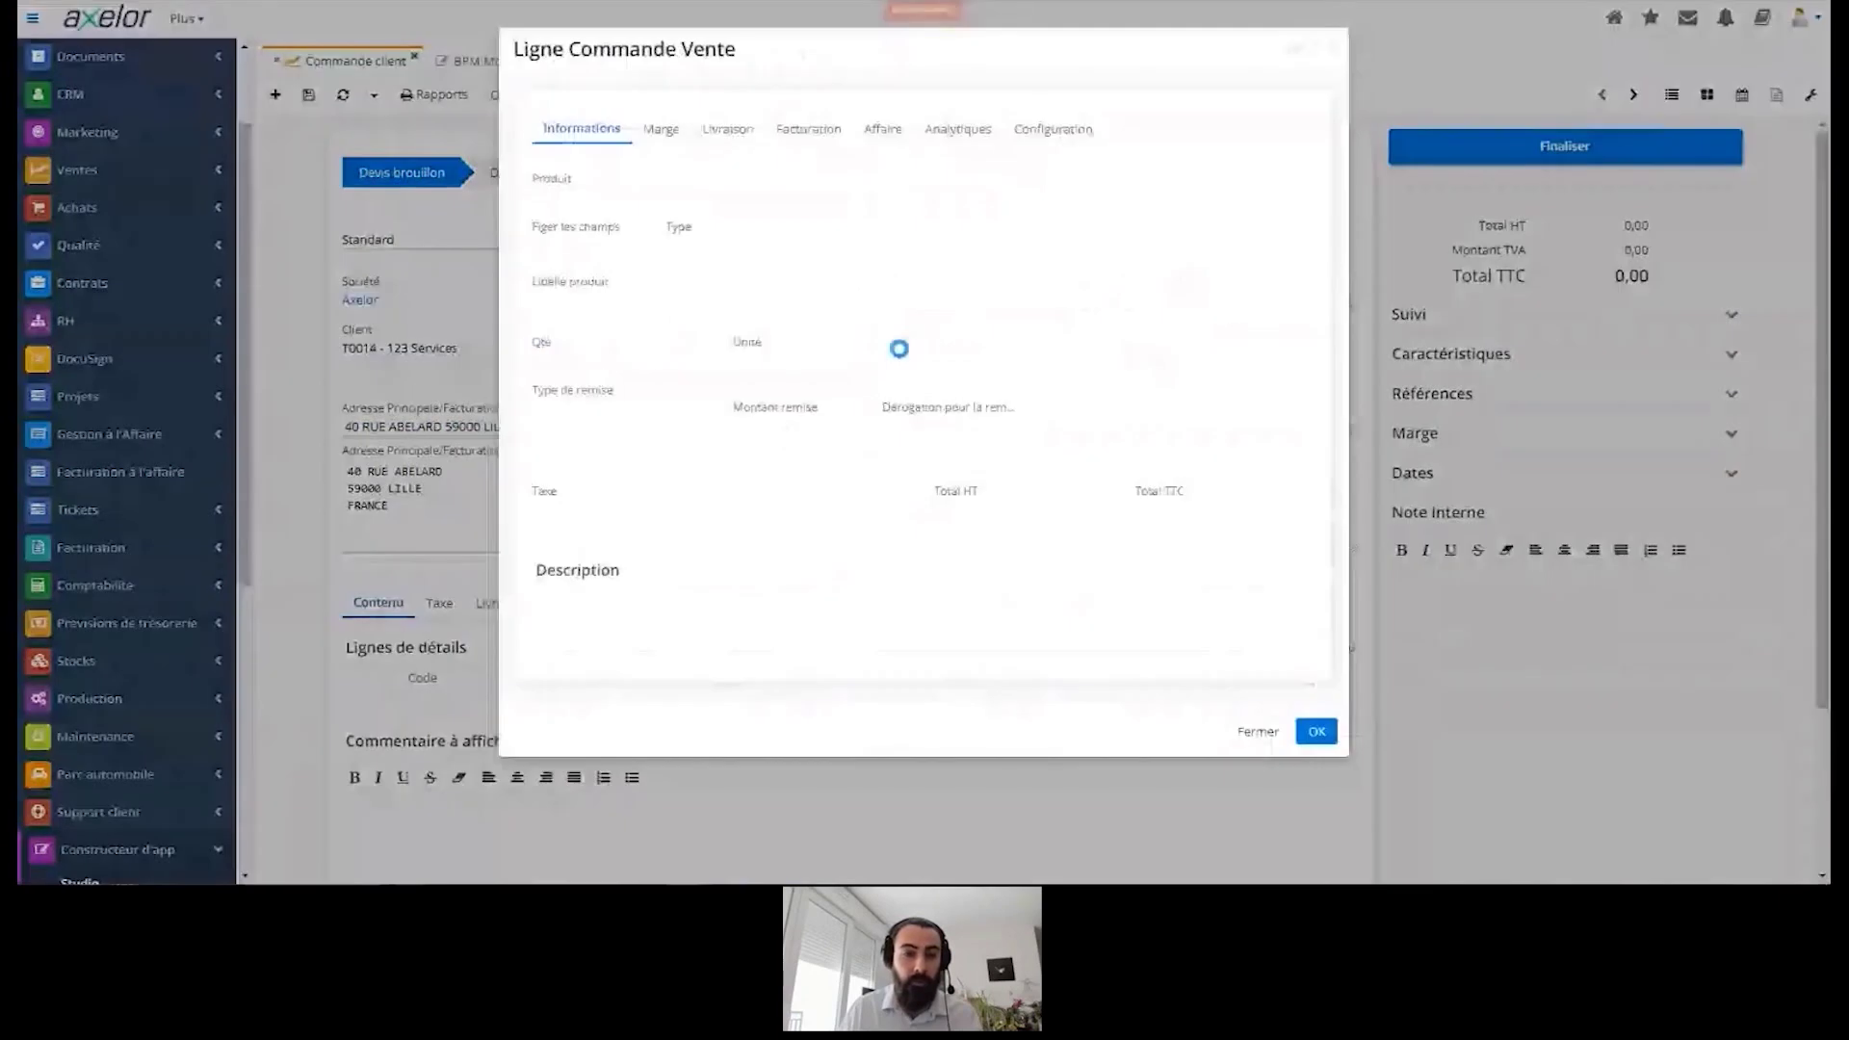
{"action": "left_click", "coordinate": [636, 198]}
{"action": "type", "text": "sder"}
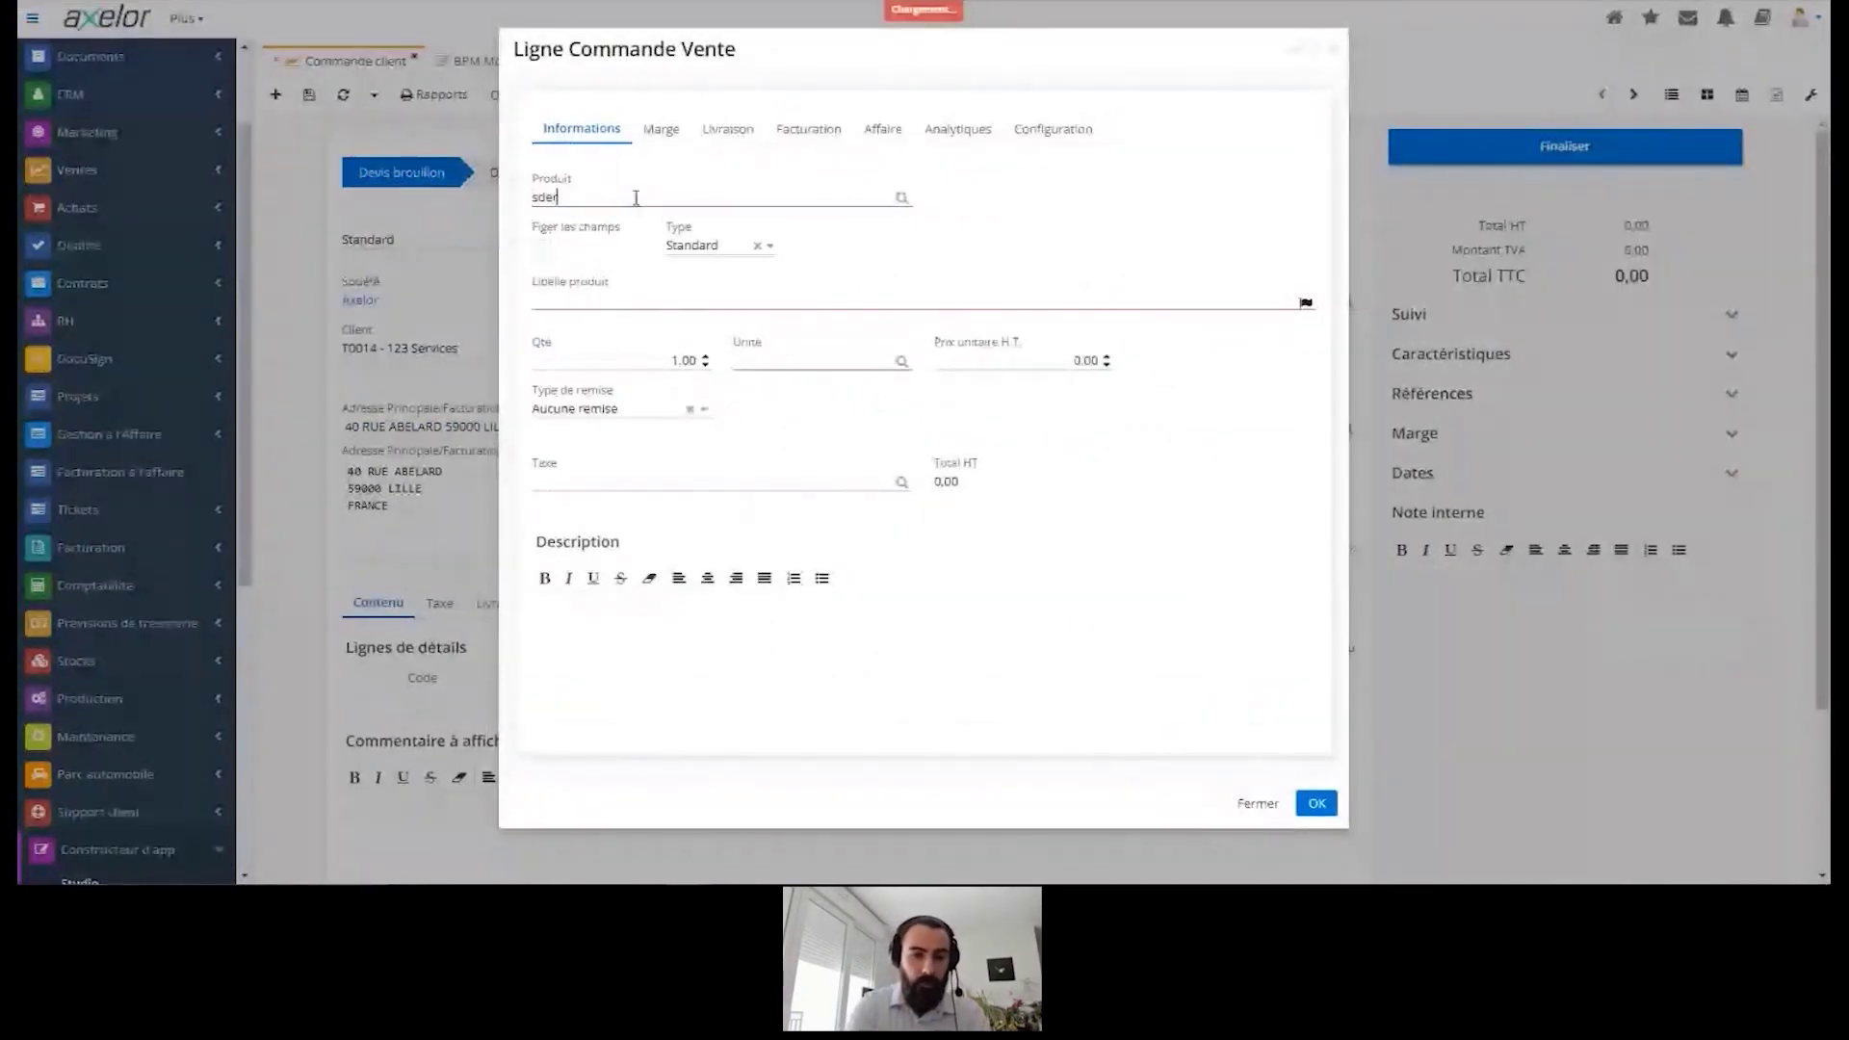
{"action": "key", "text": "BackSpace"}
{"action": "key", "text": "BackSpace"}
{"action": "key", "text": "BackSpace"}
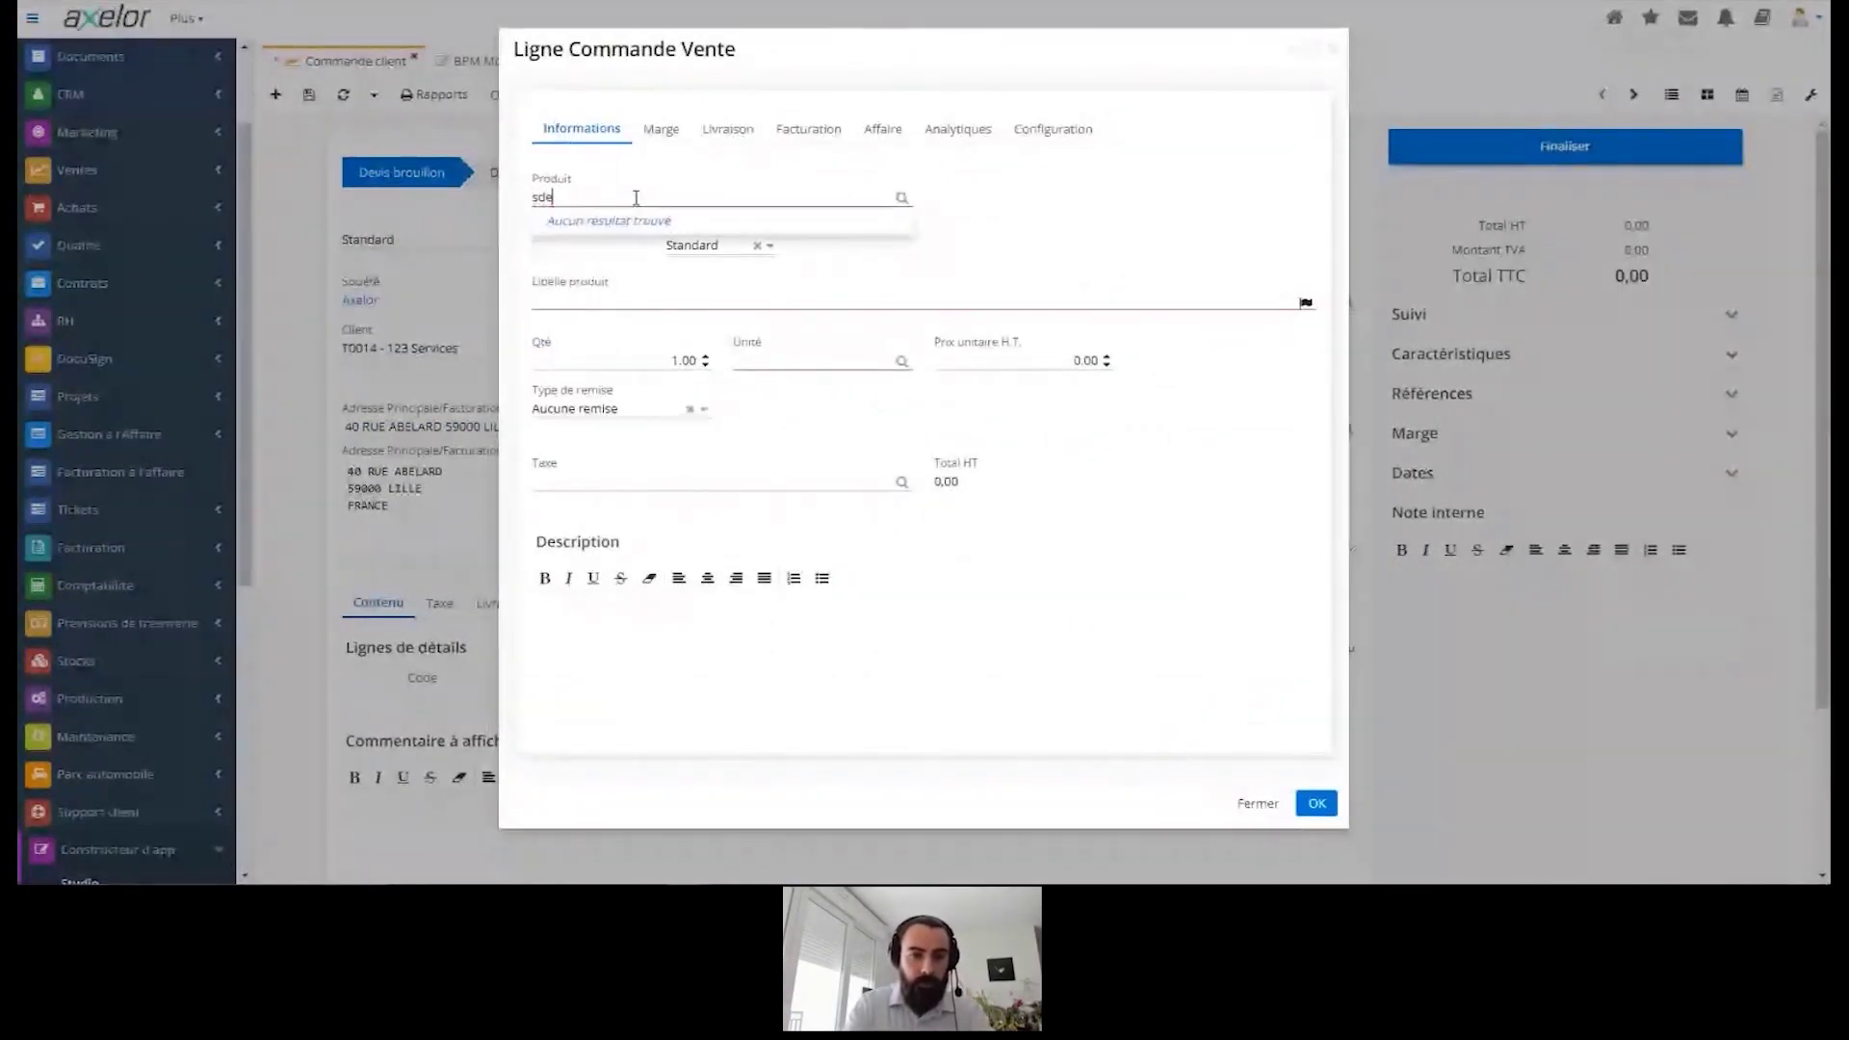
{"action": "type", "text": "er"}
{"action": "left_click", "coordinate": [655, 286]}
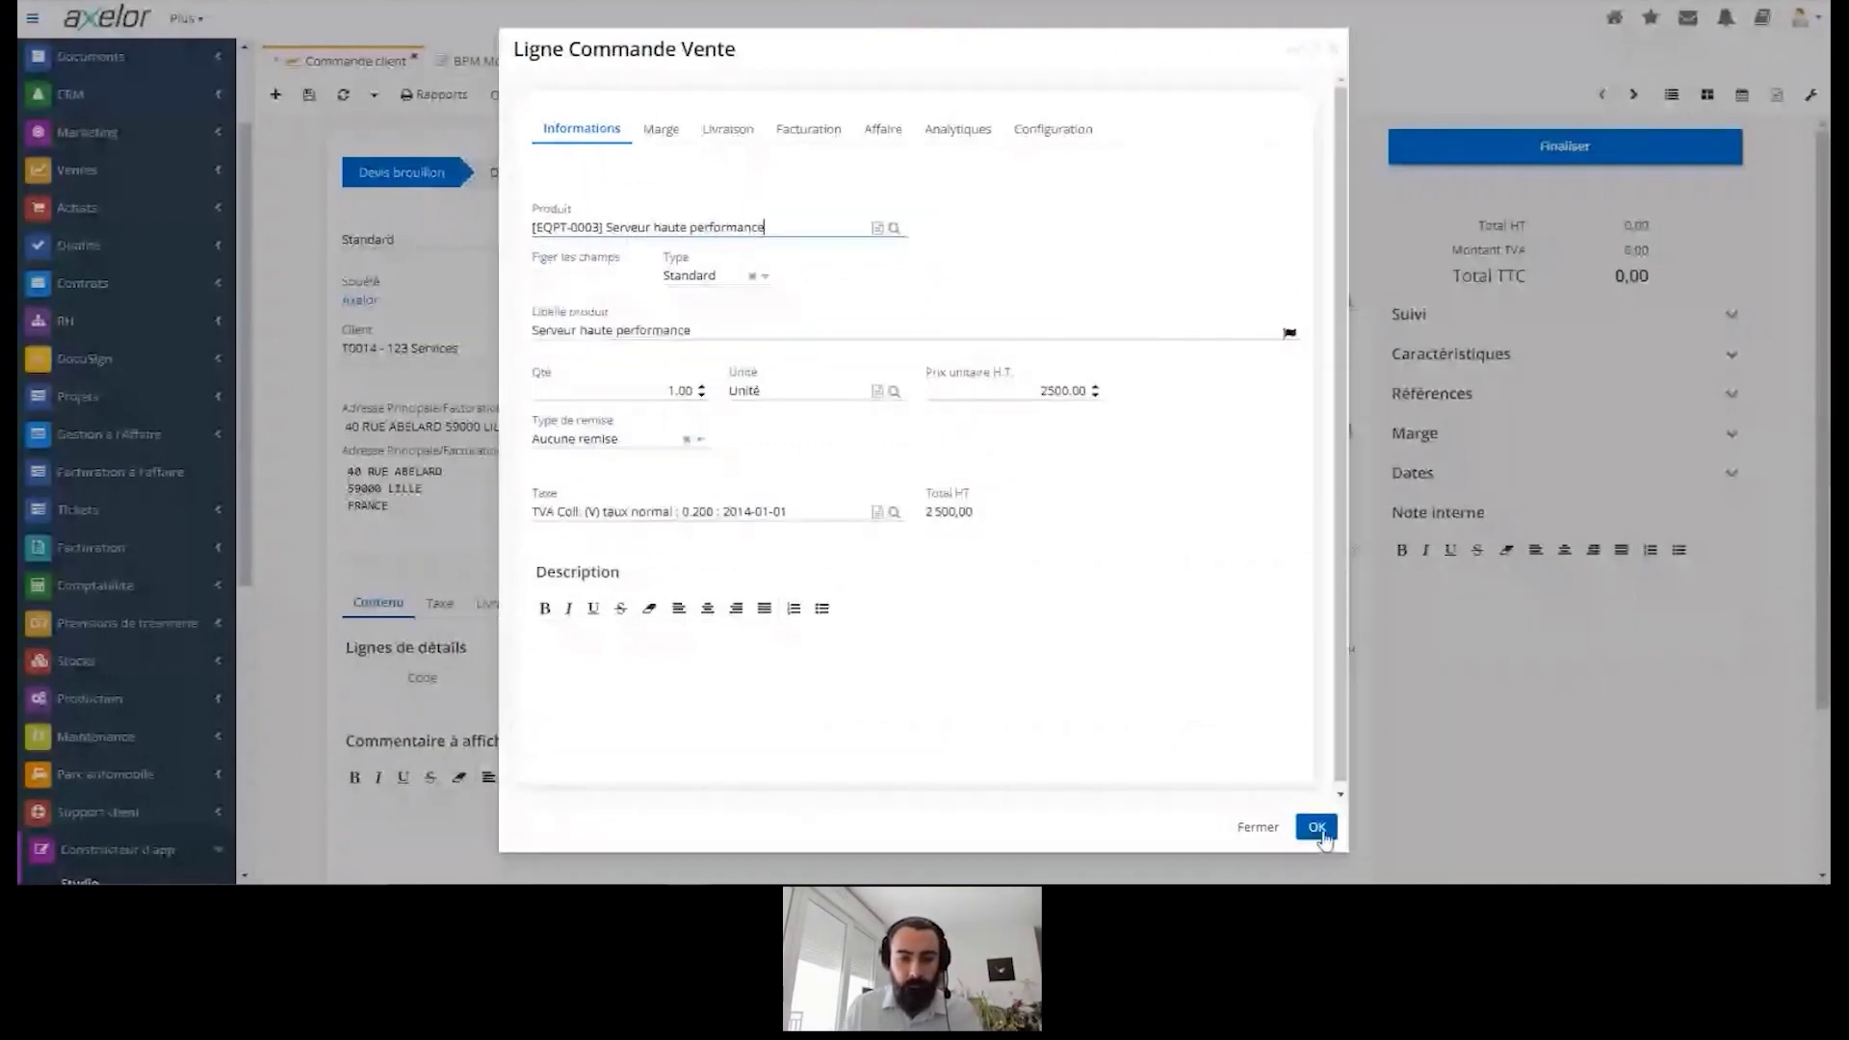
{"action": "left_click", "coordinate": [1317, 828]}
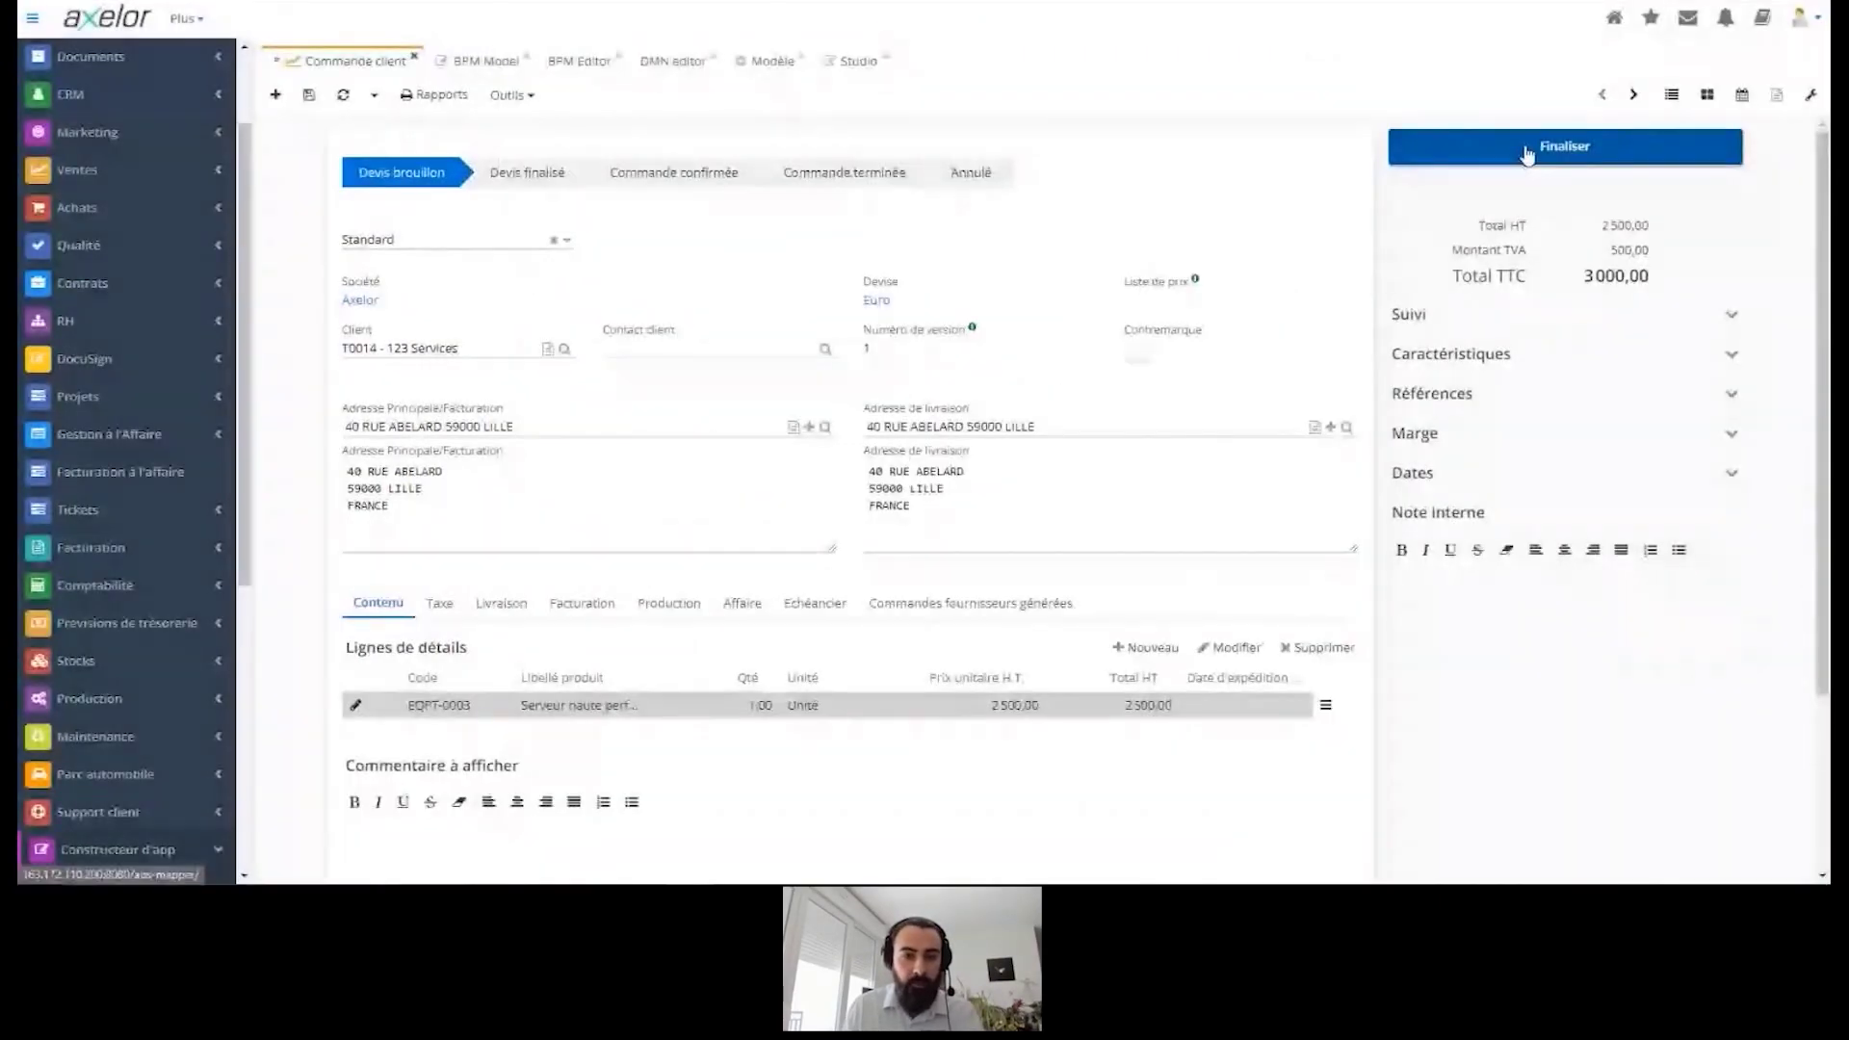
Step: Finalize the quote and display its running process instance
{"action": "left_click", "coordinate": [1527, 152]}
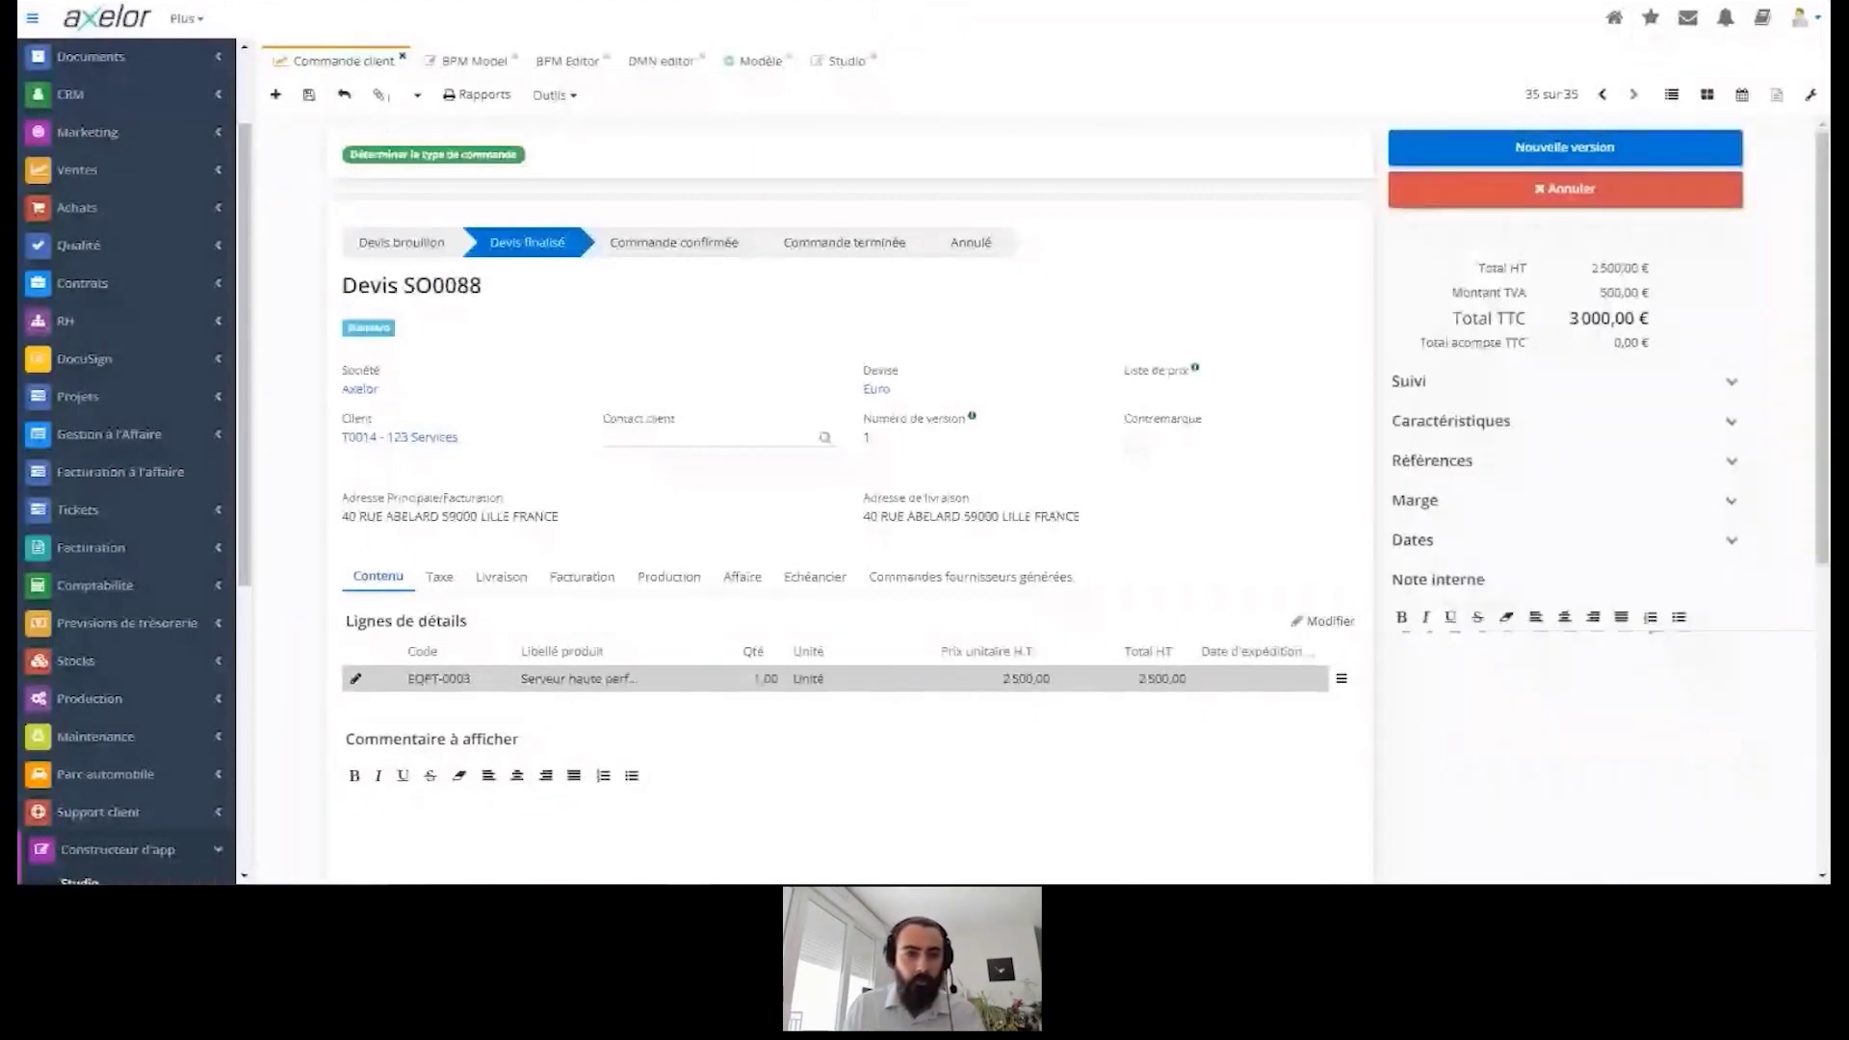
{"action": "left_click", "coordinate": [418, 97]}
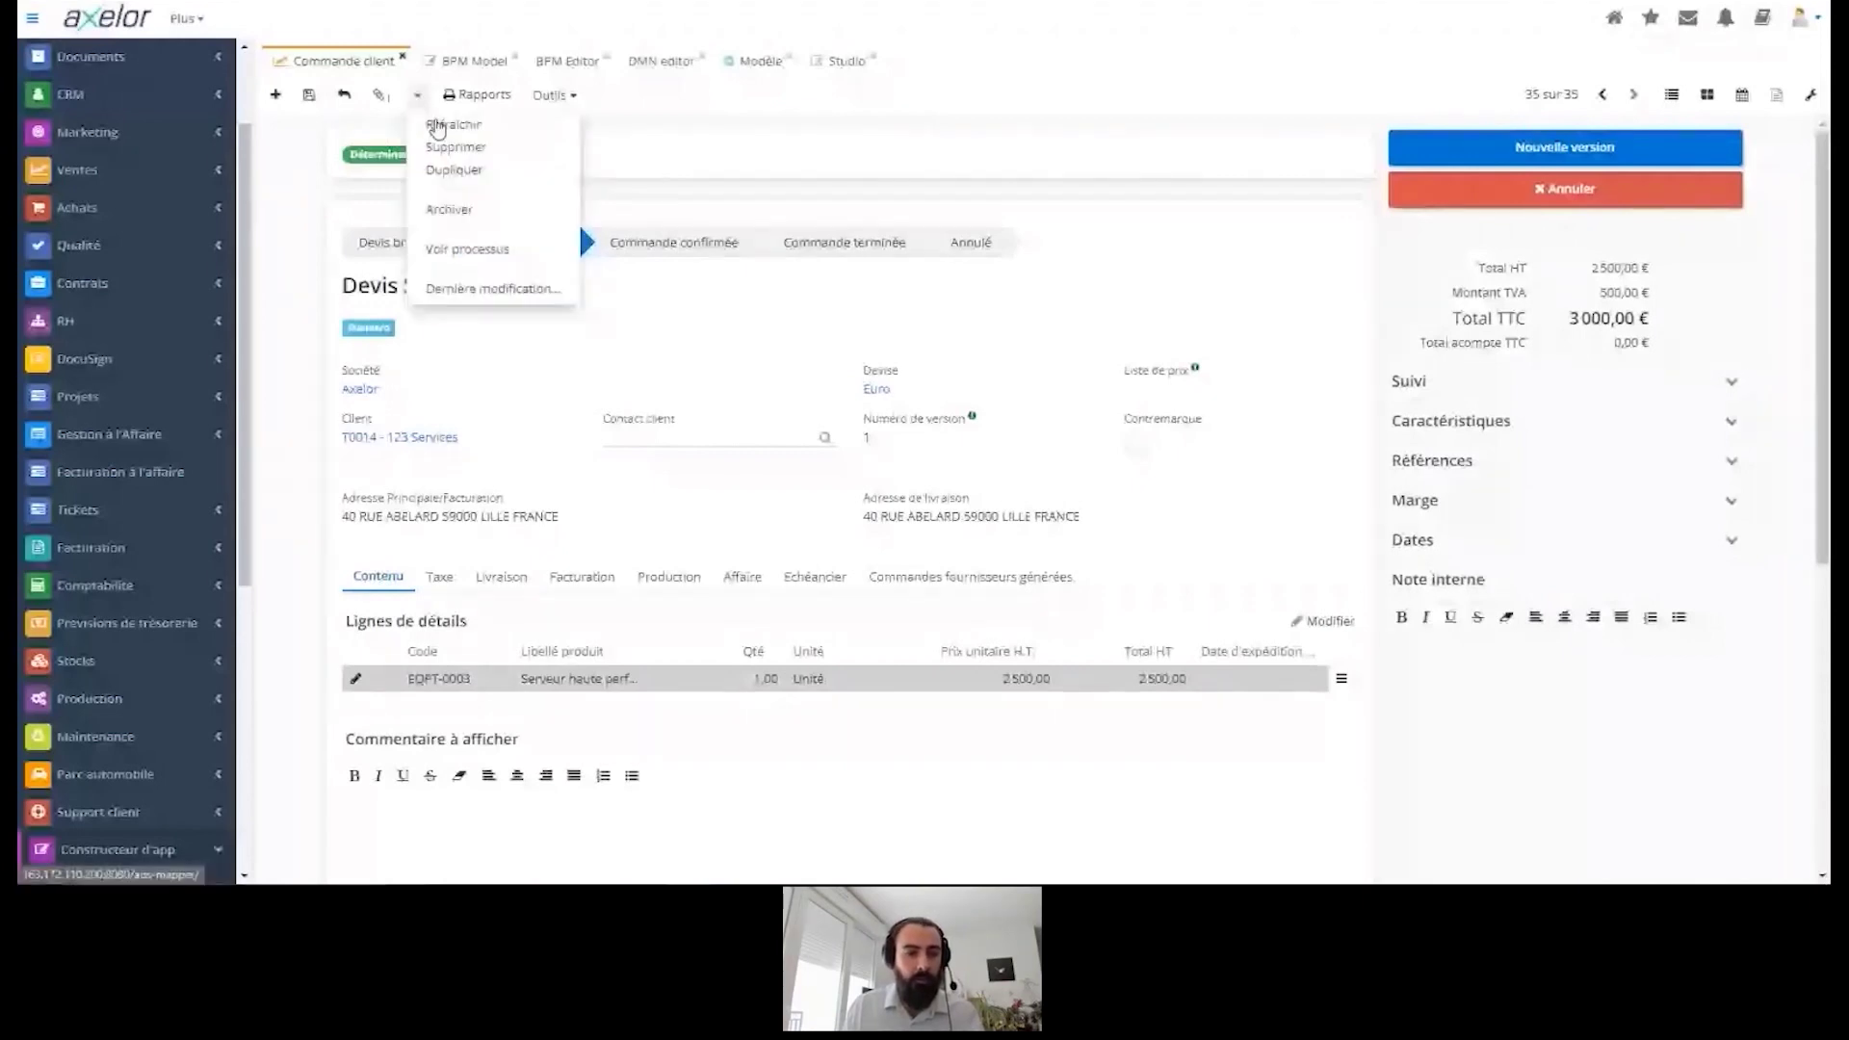
{"action": "left_click", "coordinate": [467, 249]}
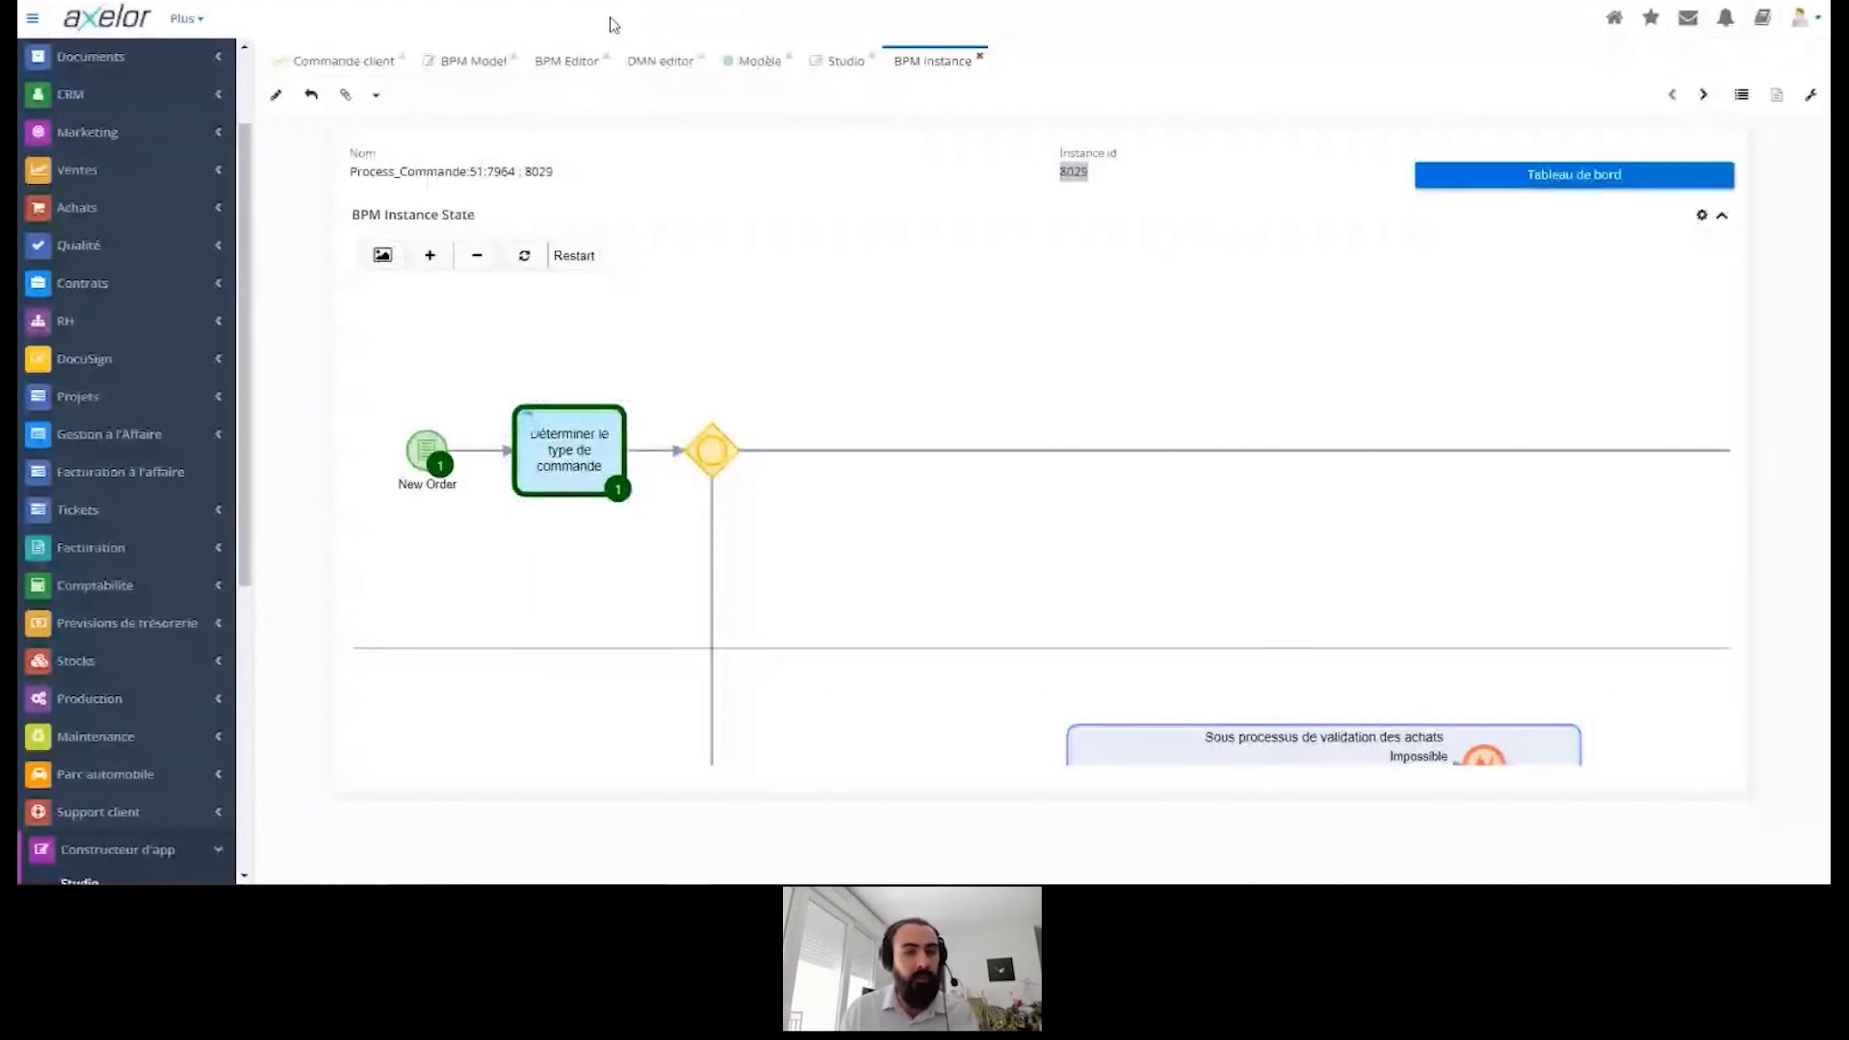
Step: Set the finalized quote's Commande prioritaire to Oui and Type de commande to Spéciale, and show its Bureau d'études fields
{"action": "left_click", "coordinate": [559, 62]}
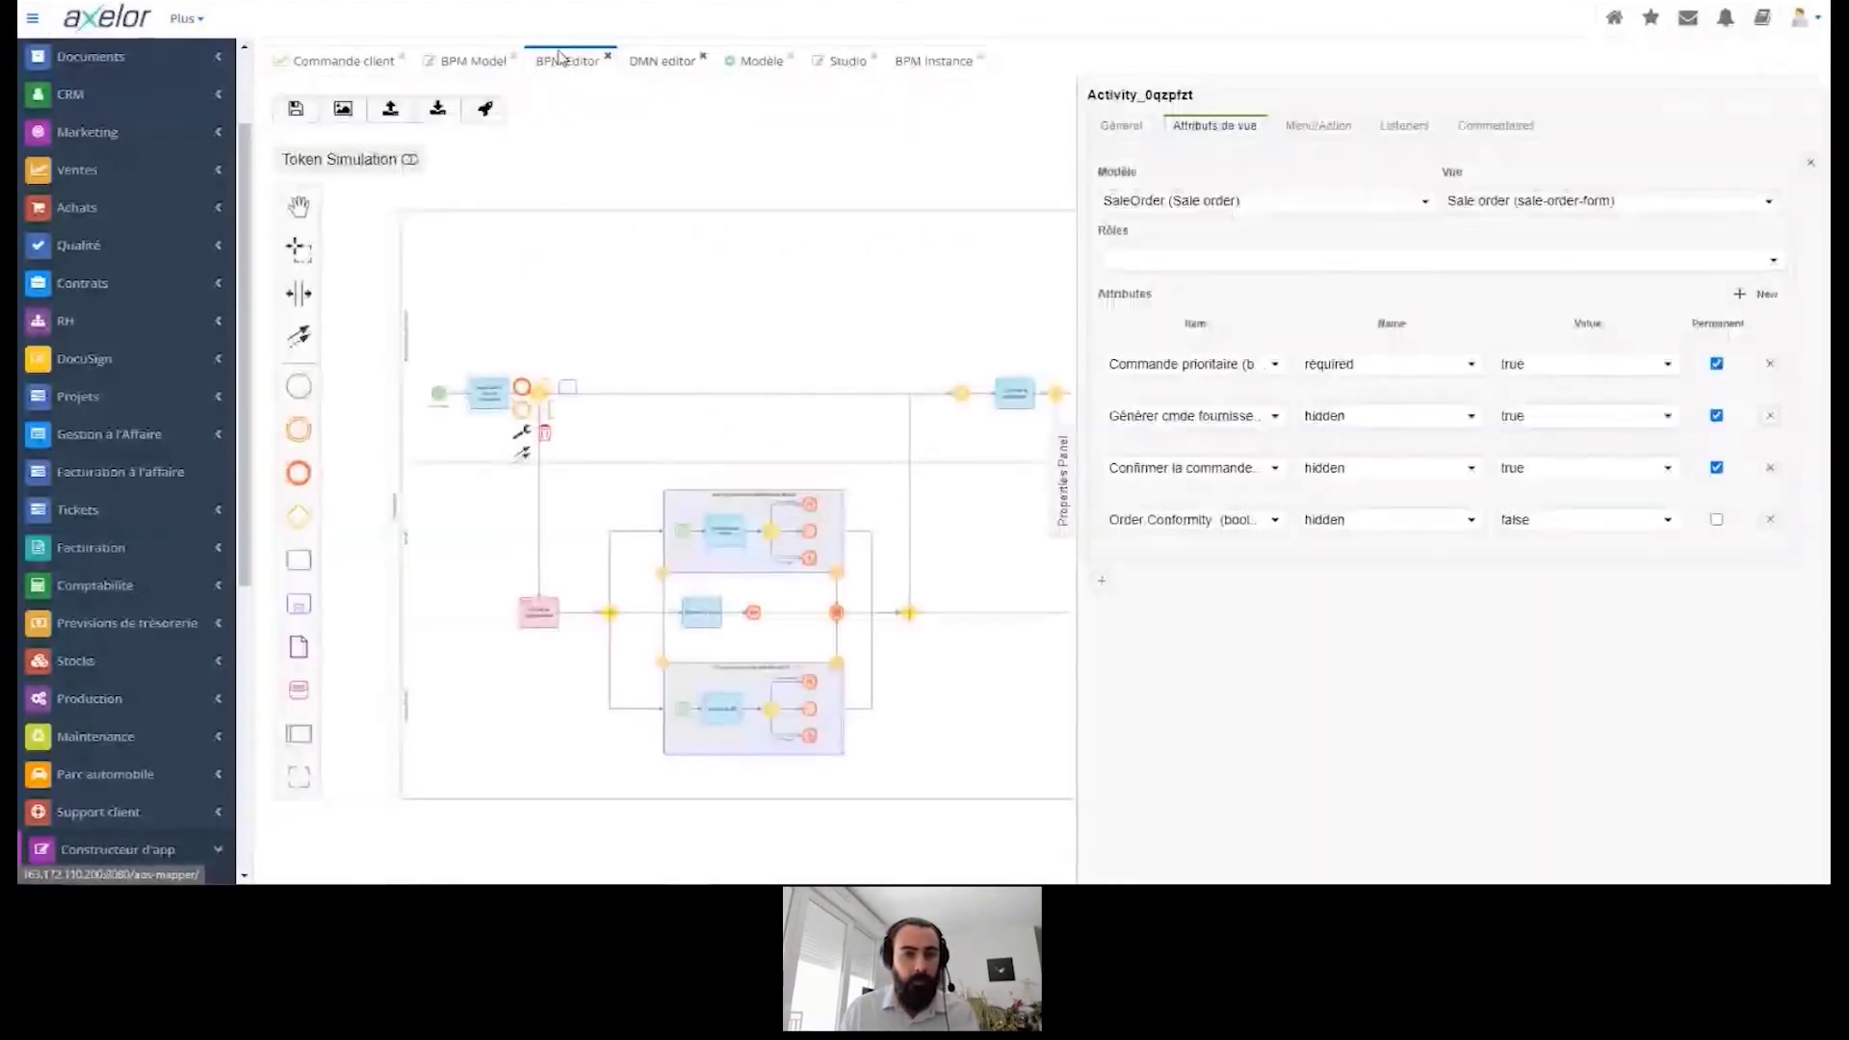
{"action": "left_click", "coordinate": [344, 61]}
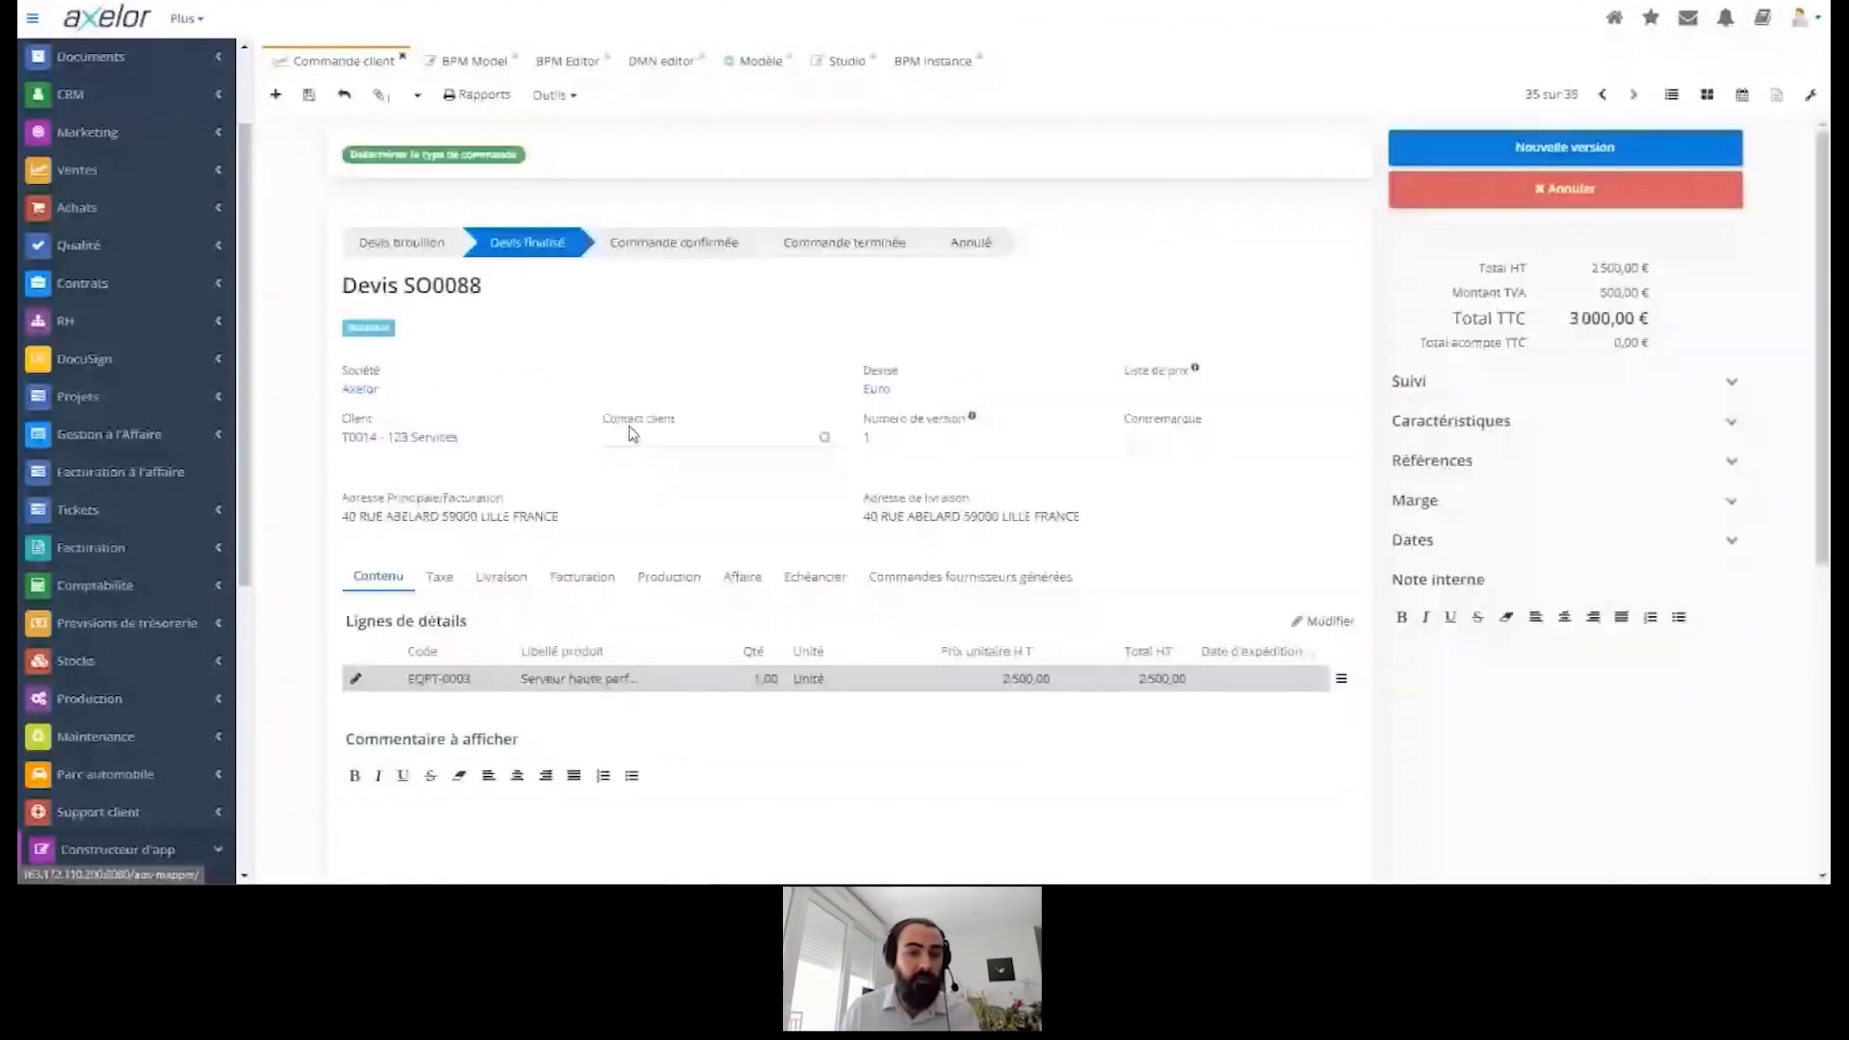
{"action": "scroll", "coordinate": [632, 434], "scroll_direction": "down", "scroll_amount": 4}
{"action": "left_click", "coordinate": [1016, 587]}
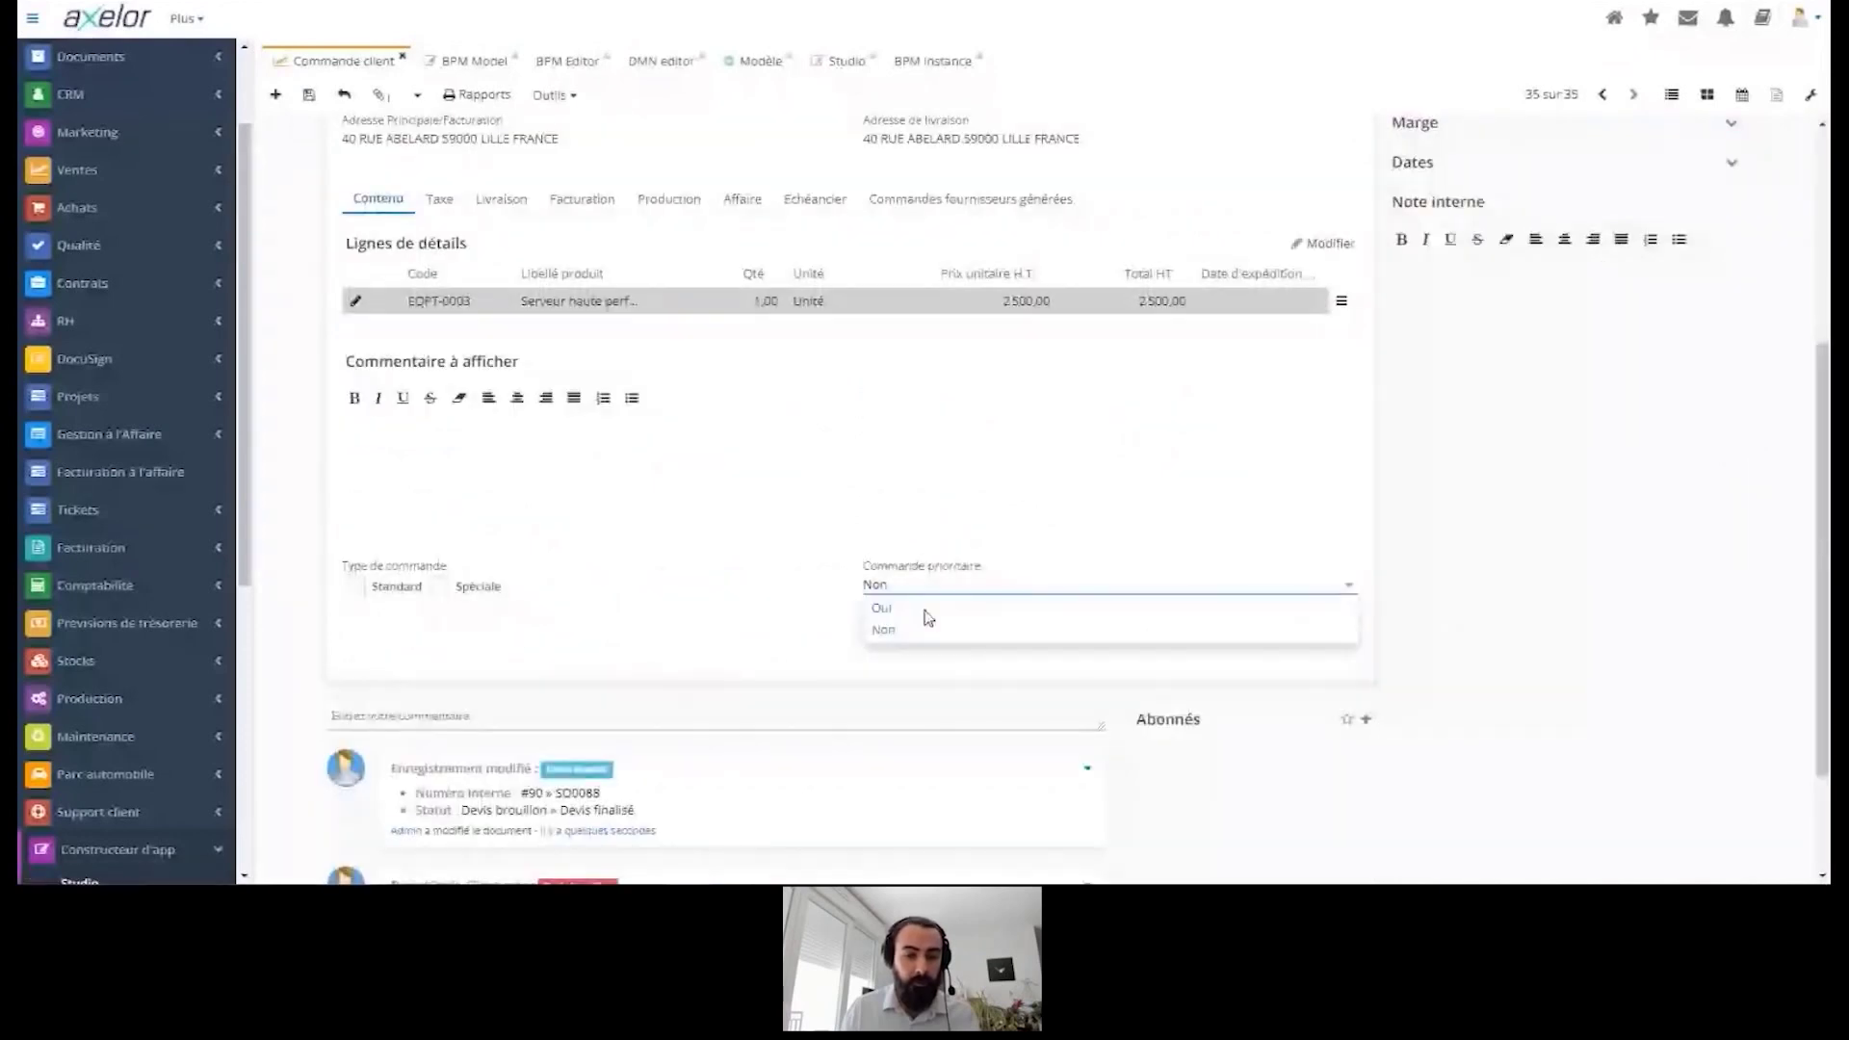
{"action": "left_click", "coordinate": [882, 608]}
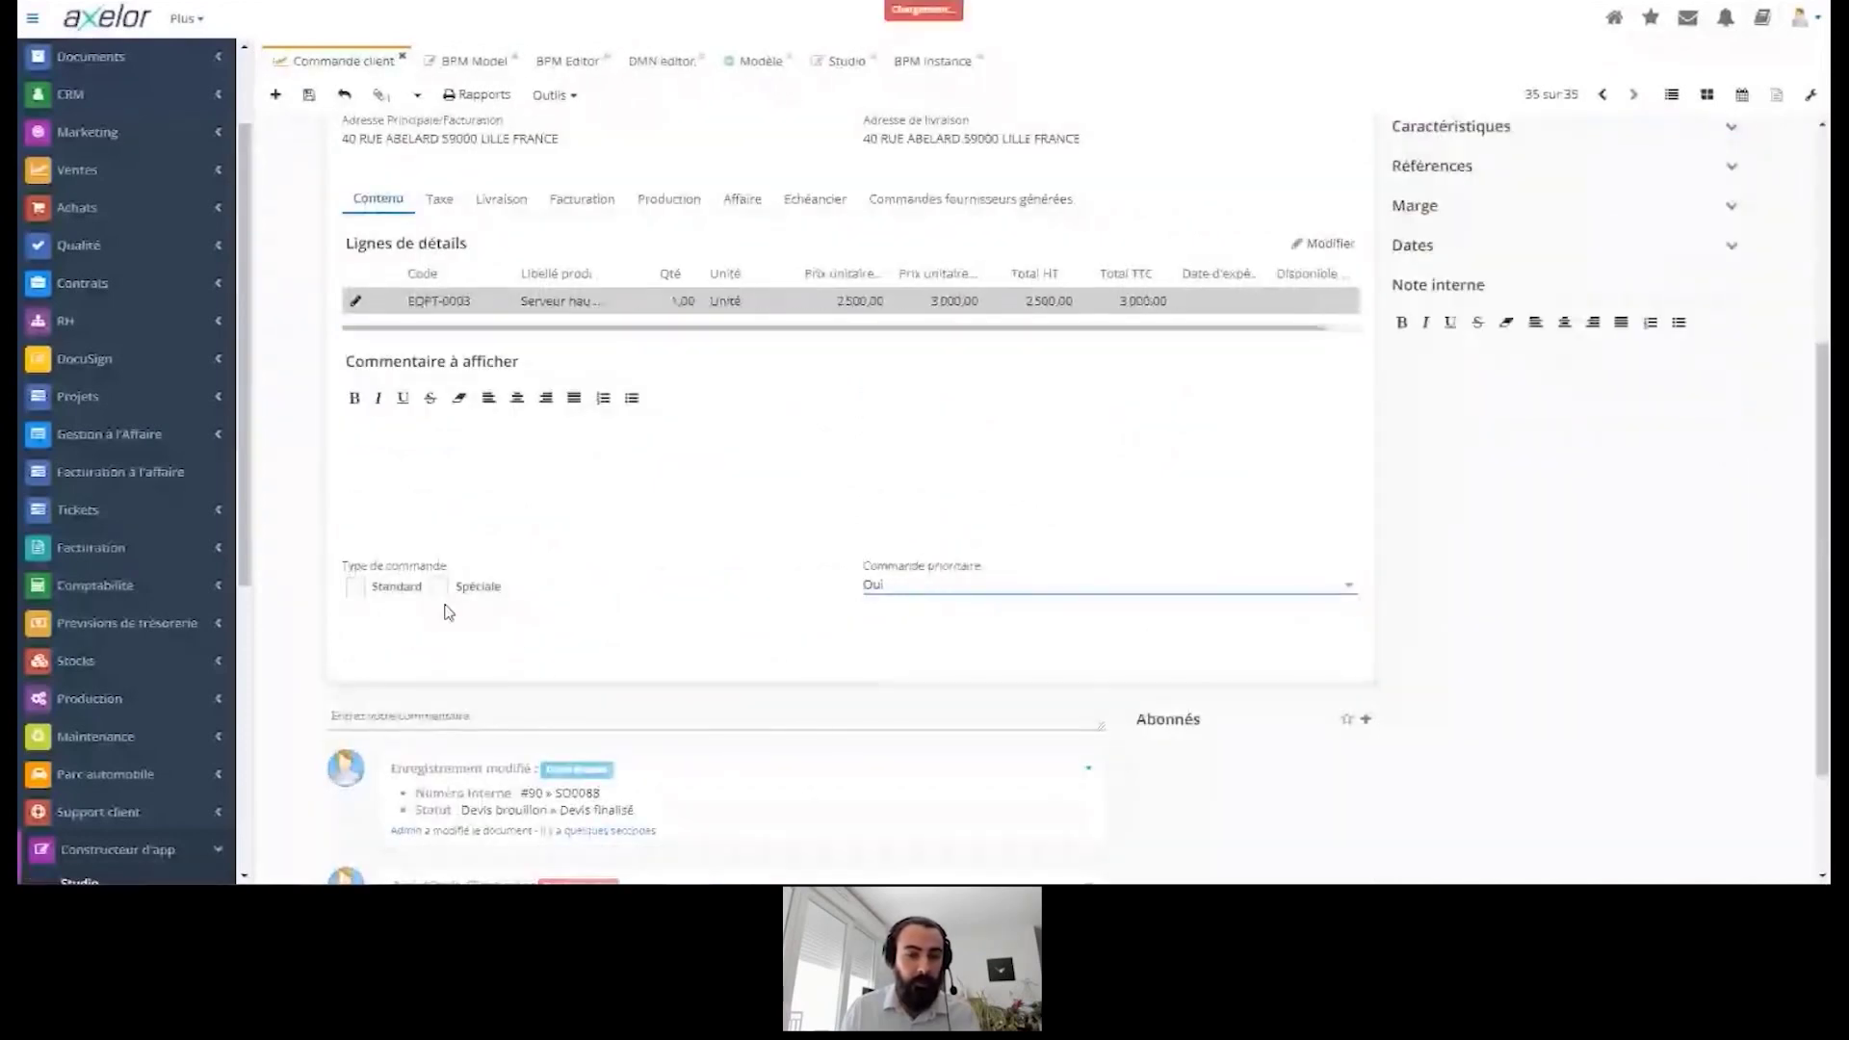
{"action": "left_click", "coordinate": [438, 586]}
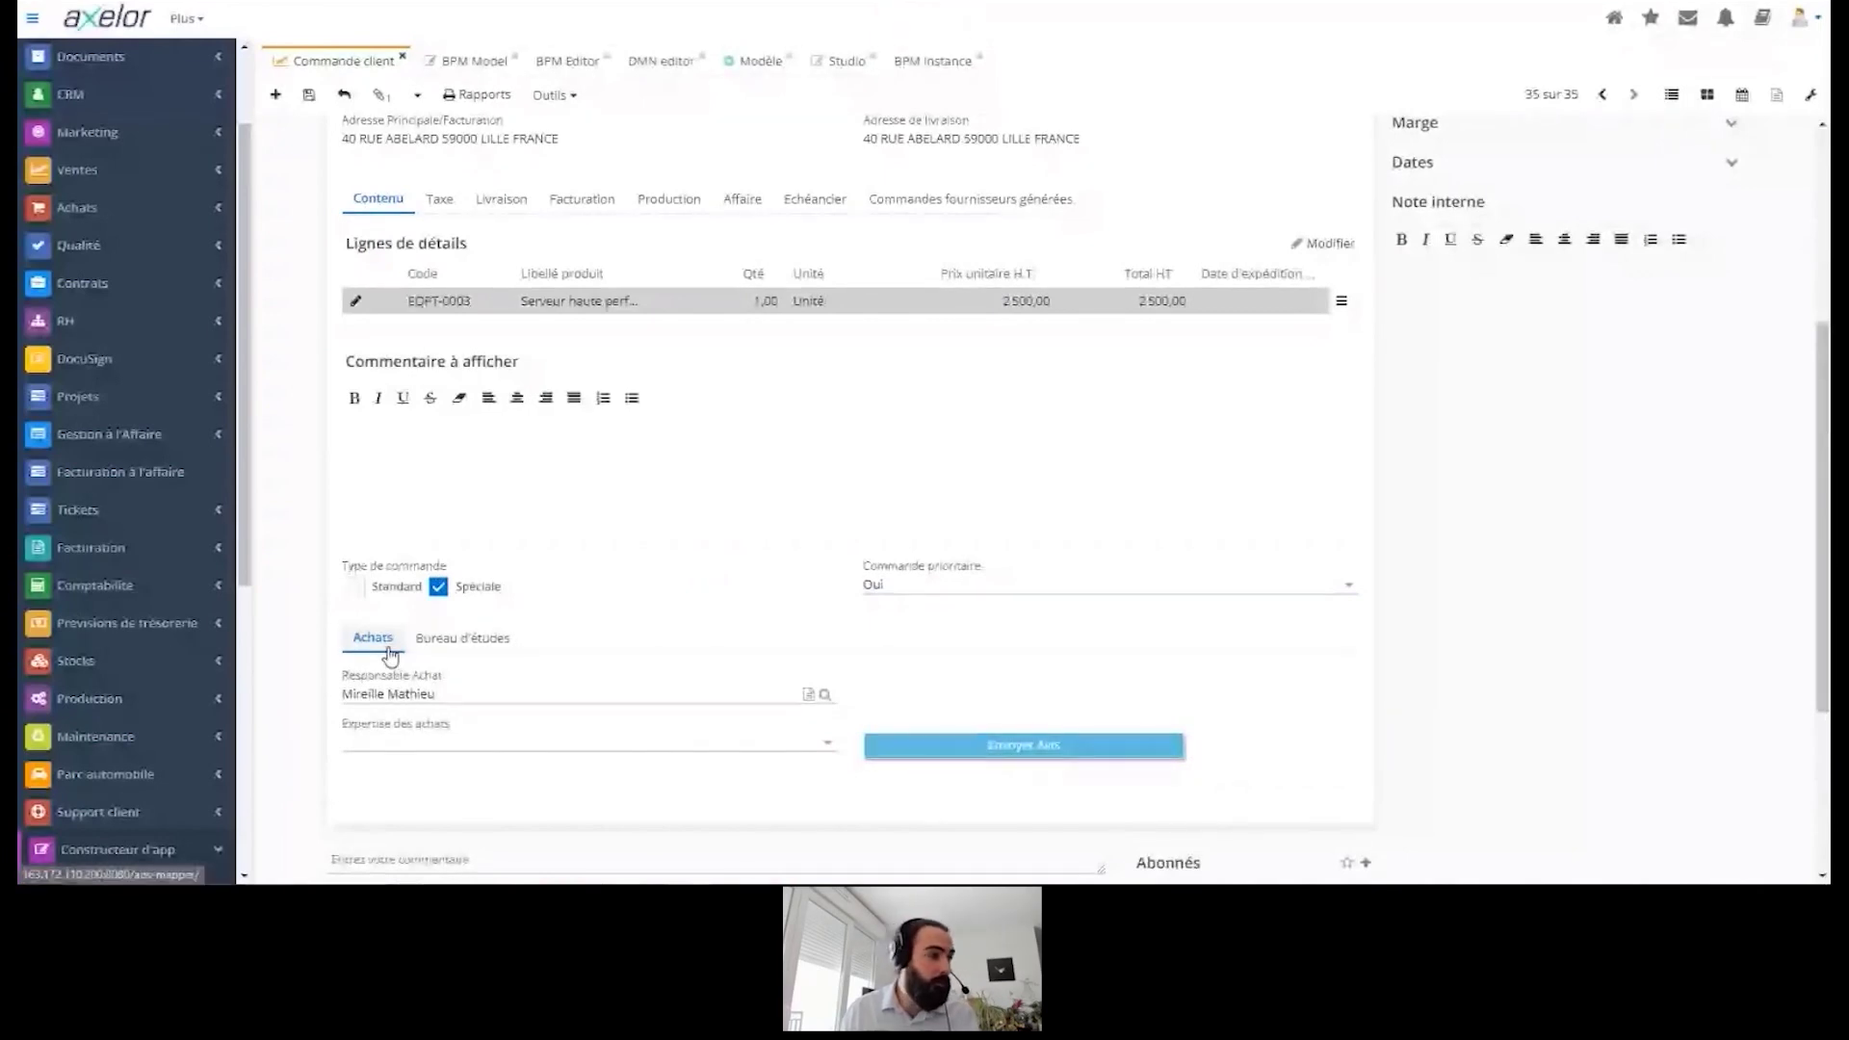
{"action": "left_click", "coordinate": [456, 640]}
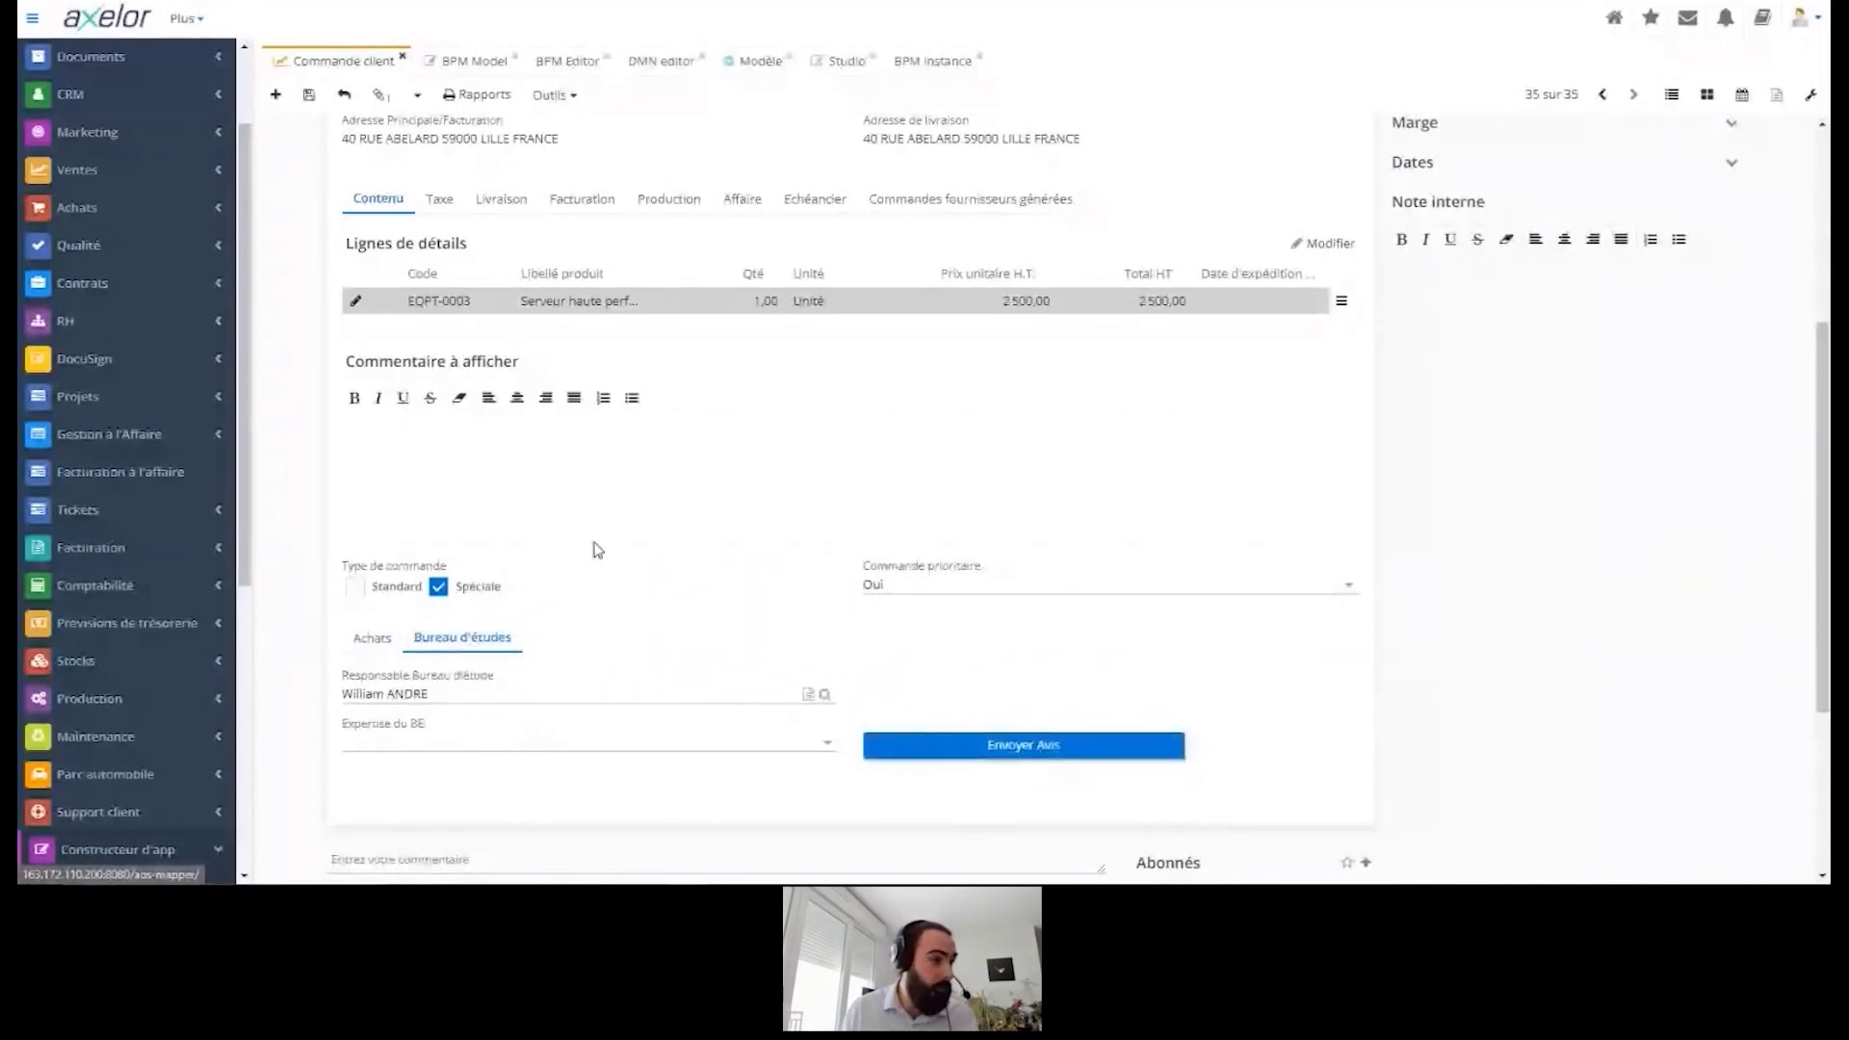
{"action": "scroll", "coordinate": [731, 551], "scroll_direction": "up", "scroll_amount": 4}
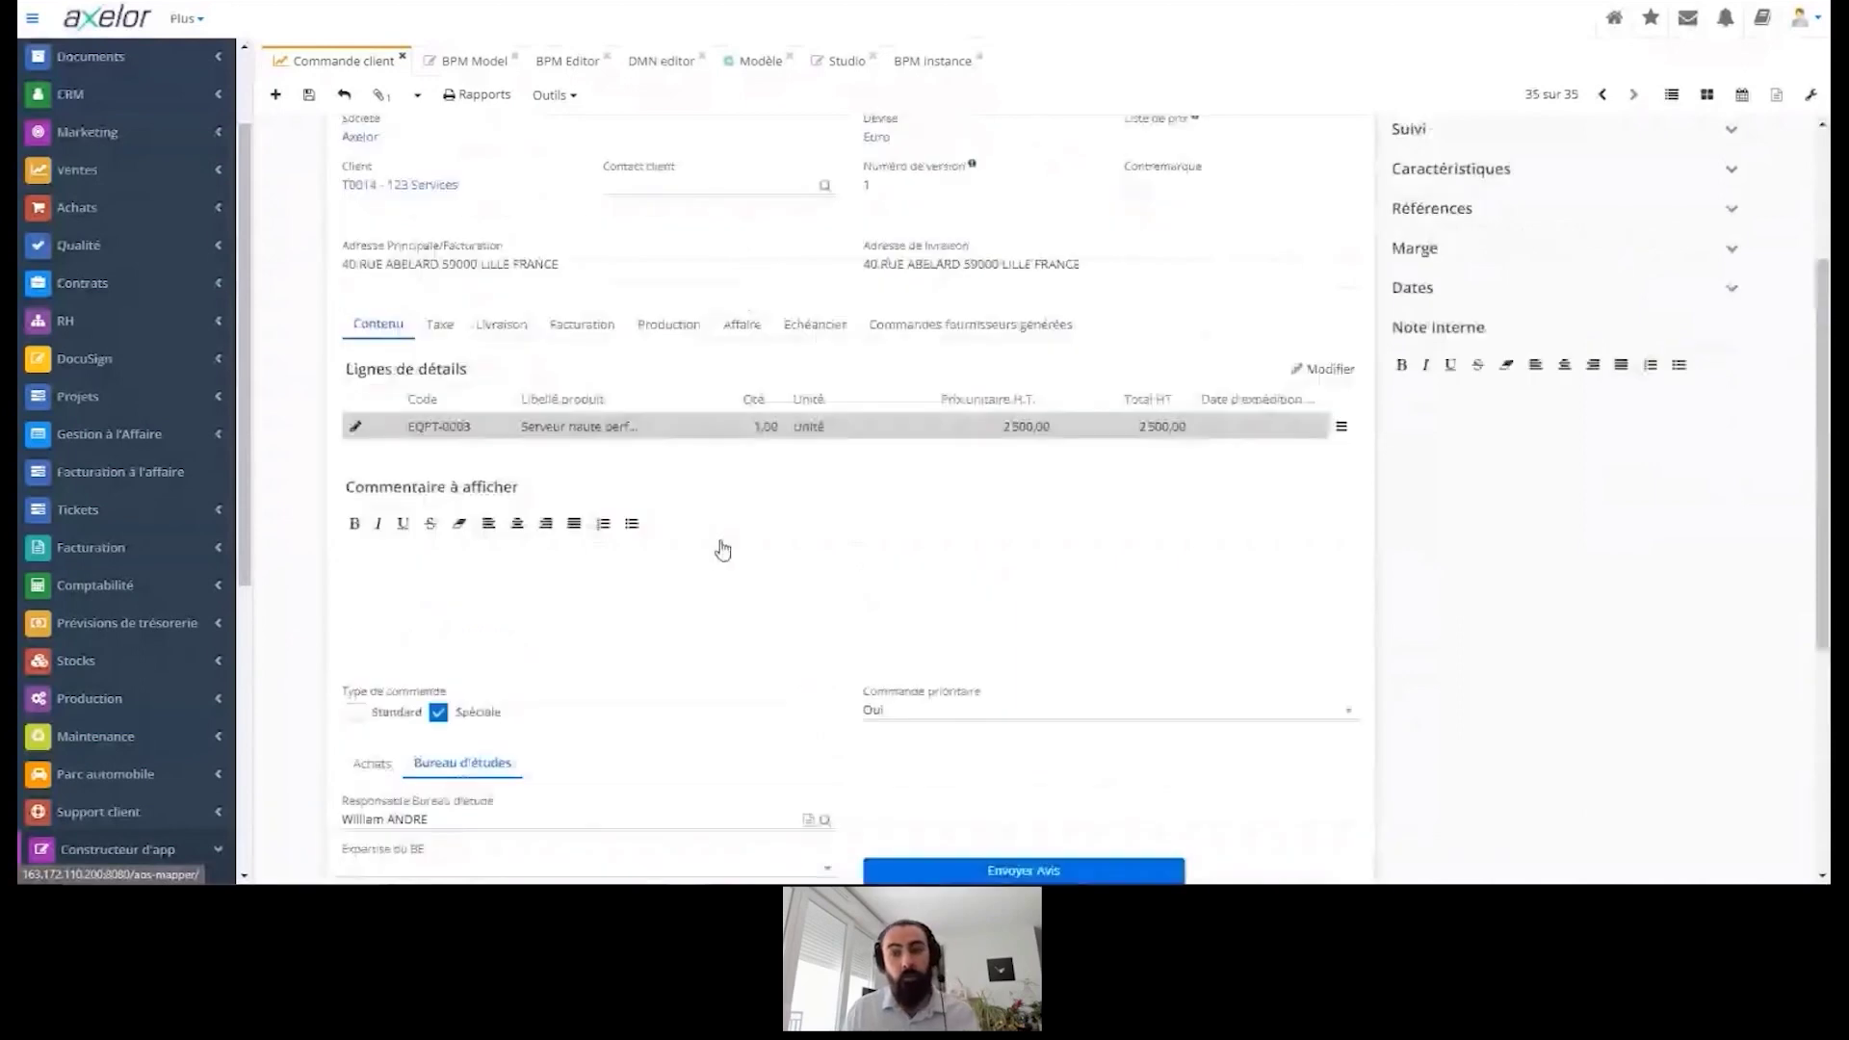
Step: Check the assigned manager in both the Achats and Bureau d'études sections of the special order
{"action": "scroll", "coordinate": [729, 559], "scroll_direction": "down", "scroll_amount": 4}
{"action": "left_click", "coordinate": [372, 638]}
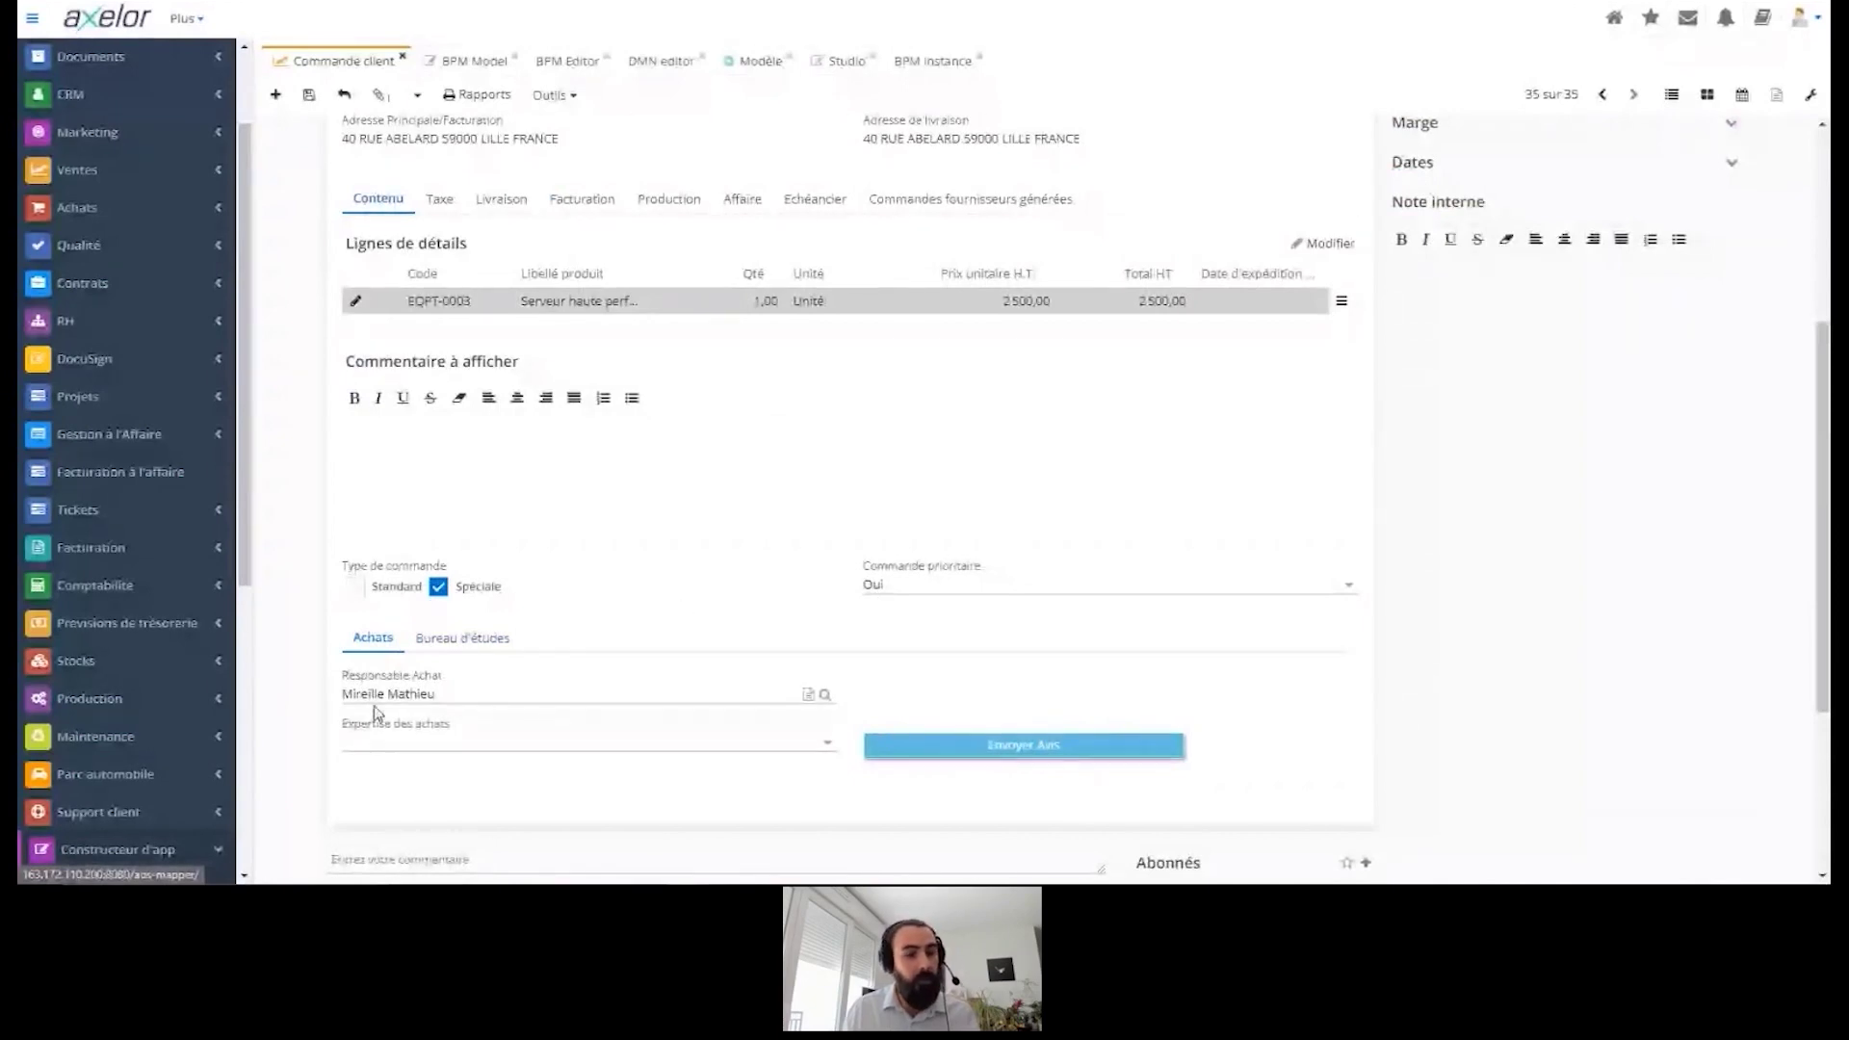
{"action": "left_click", "coordinate": [458, 640]}
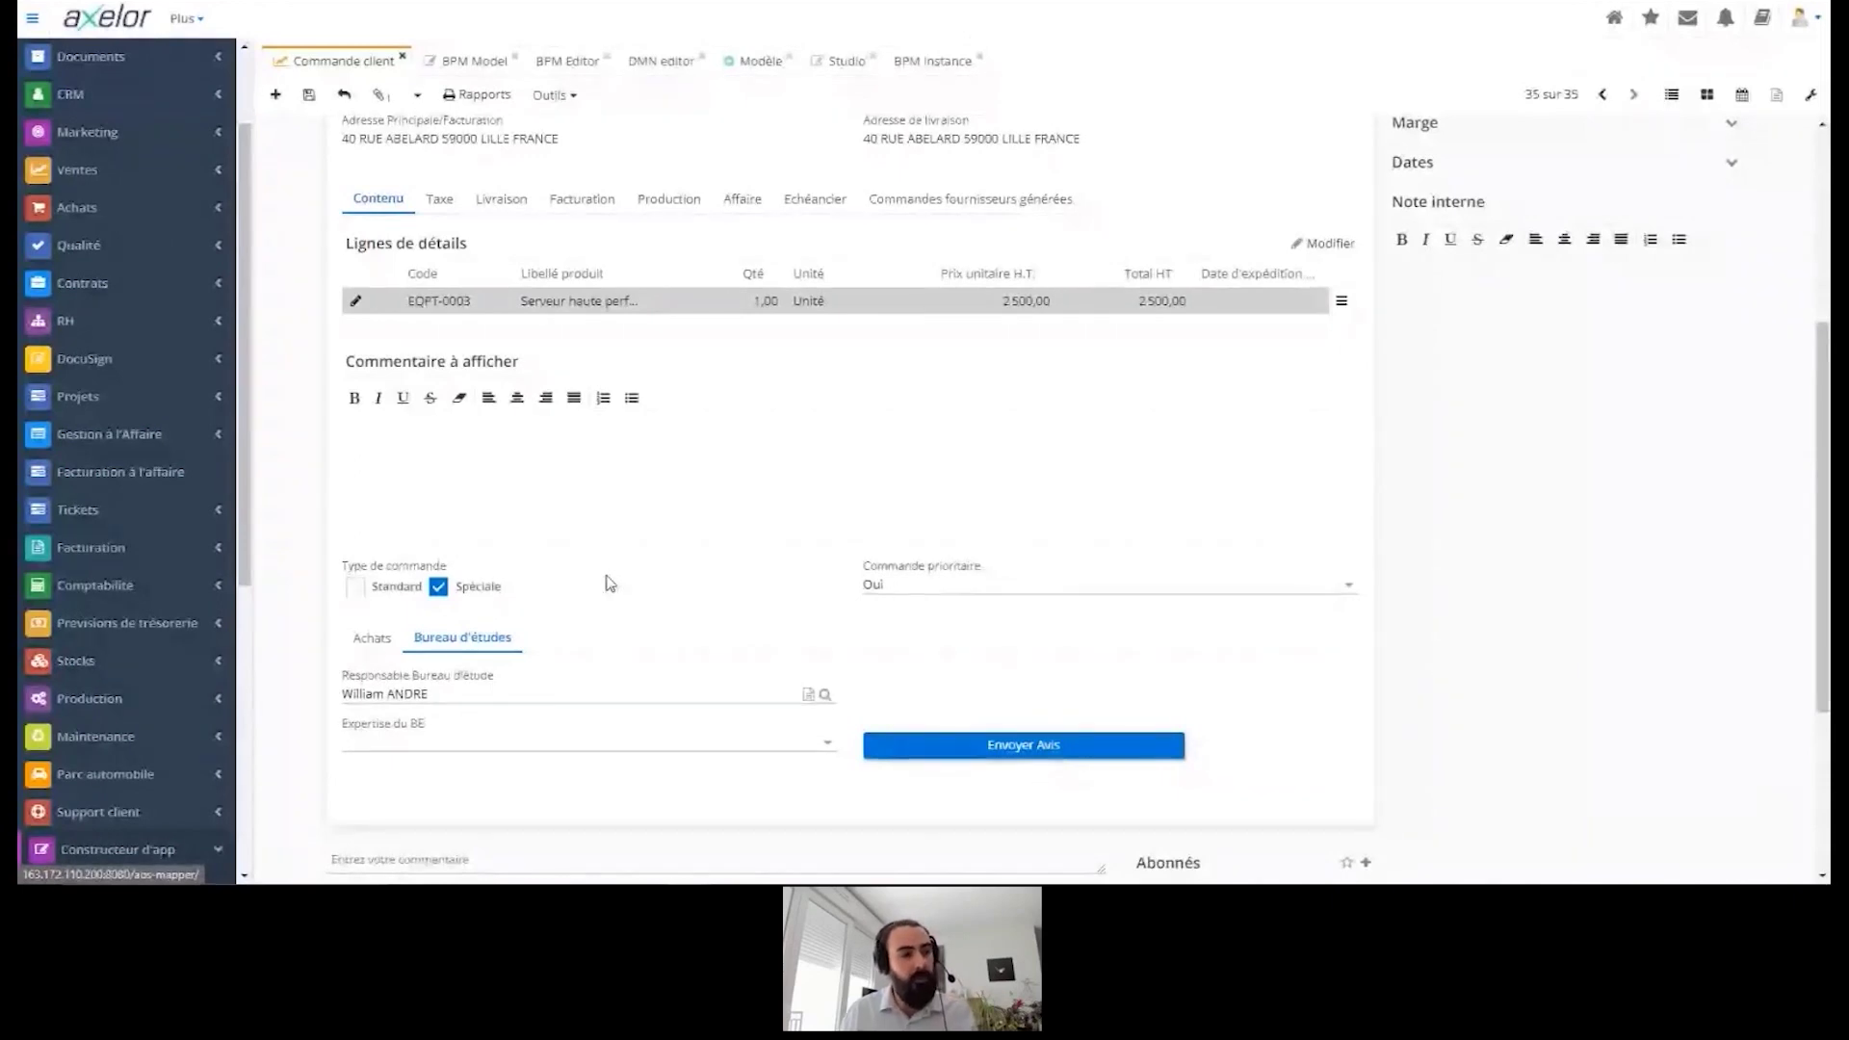
{"action": "scroll", "coordinate": [652, 595], "scroll_direction": "up", "scroll_amount": 3}
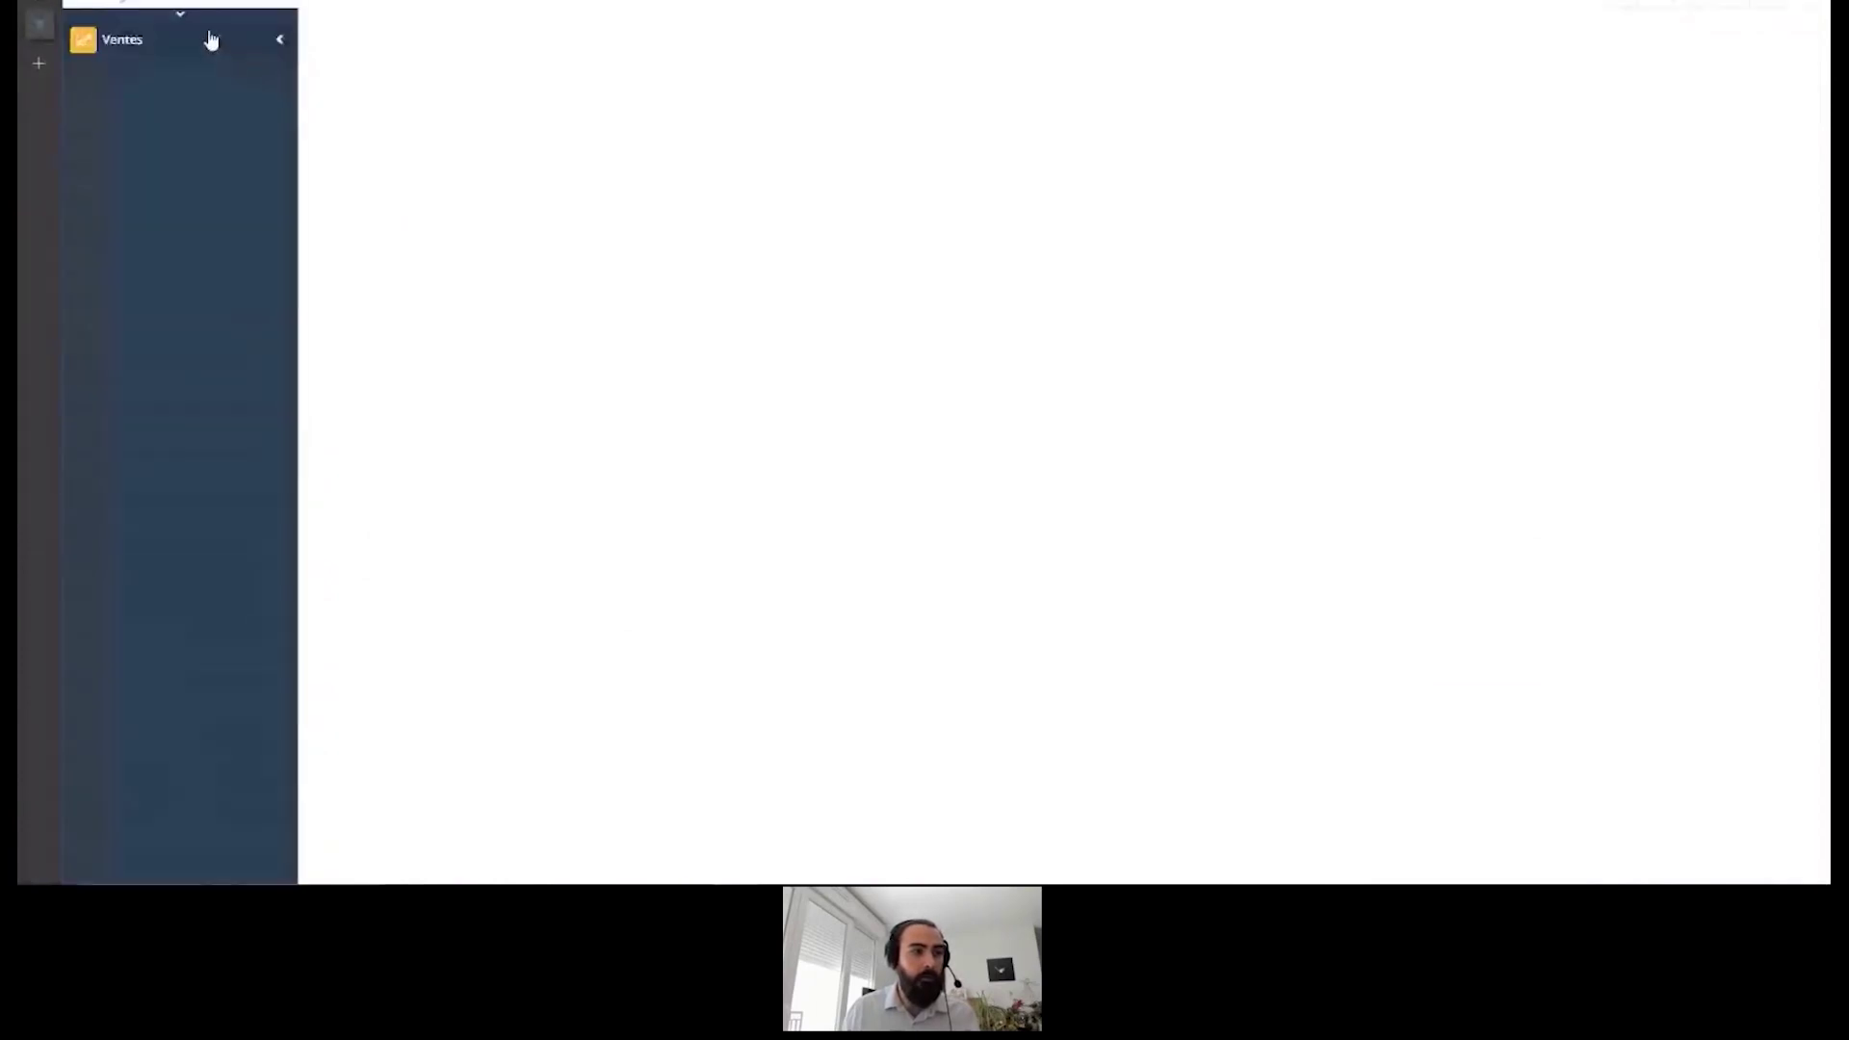
{"action": "left_click", "coordinate": [220, 47]}
{"action": "left_click", "coordinate": [232, 77]}
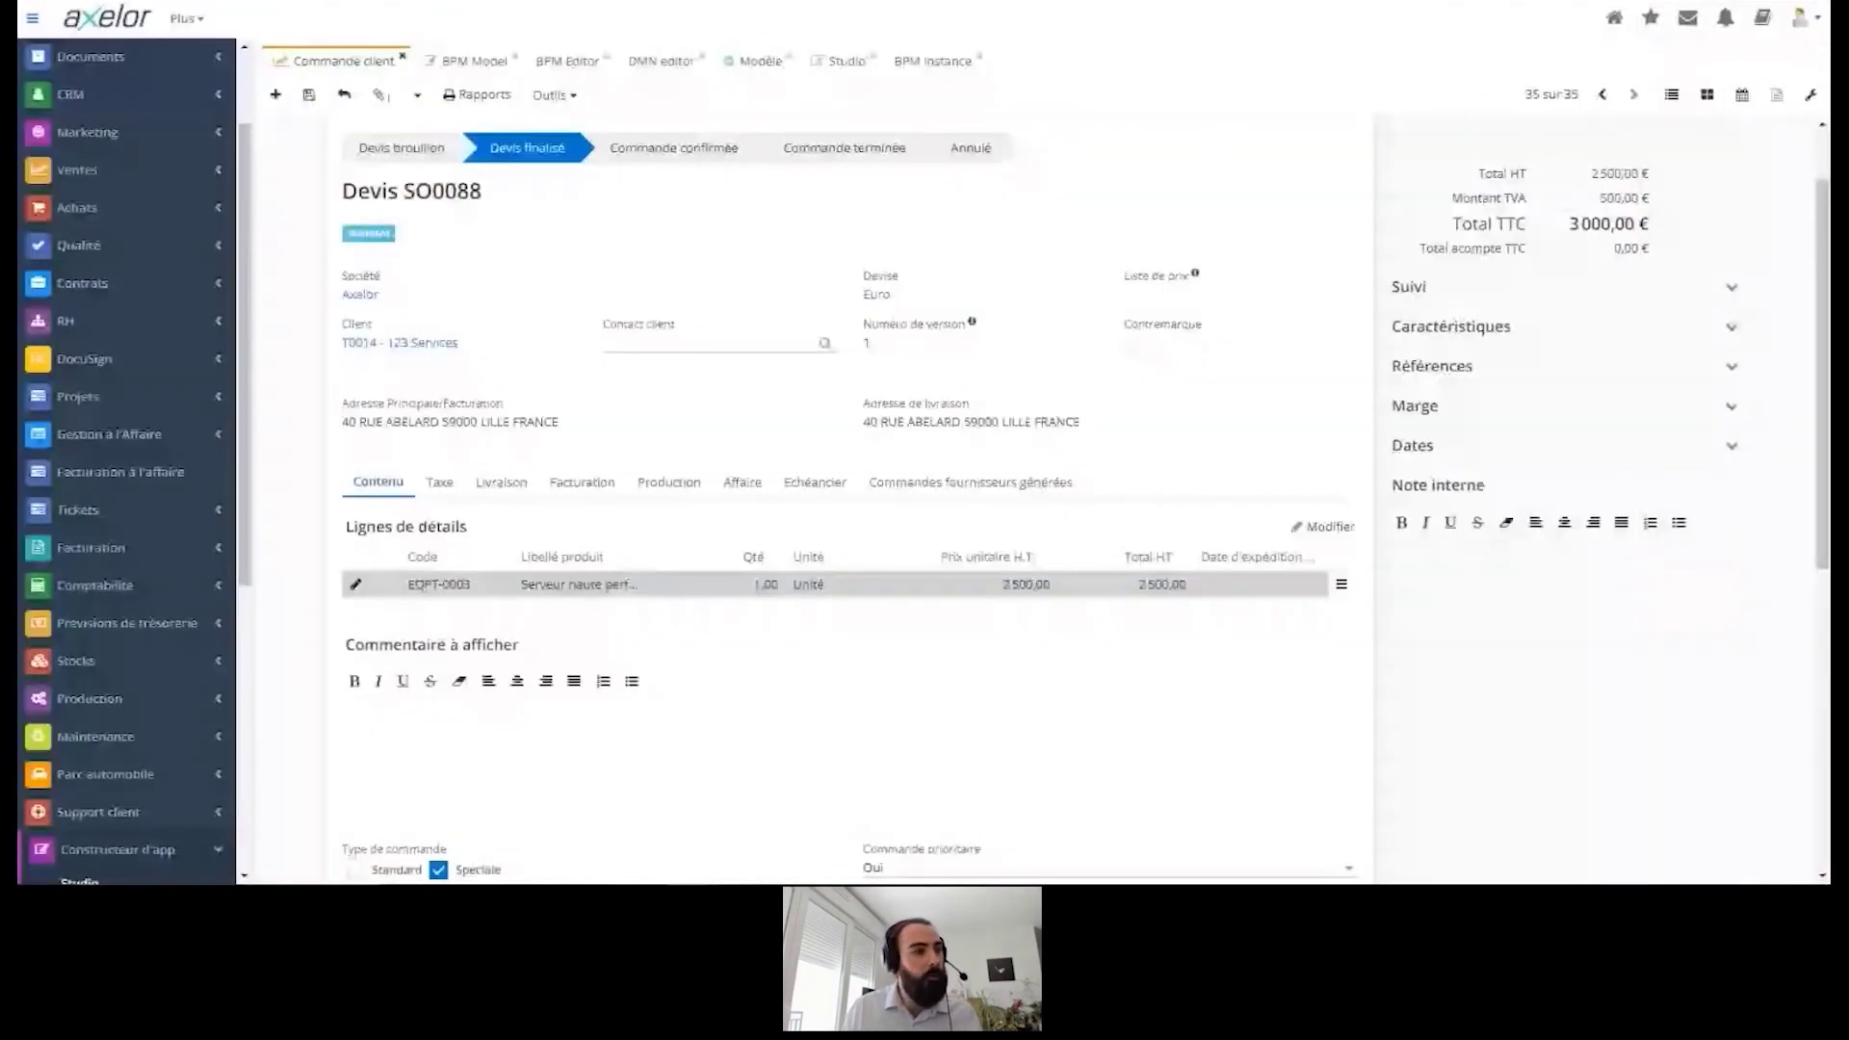
Step: From the process diagram's Affecter les responsables task, open the referenced DMN decision and display its Decision Commande table
{"action": "left_click", "coordinate": [472, 61]}
{"action": "left_click", "coordinate": [573, 62]}
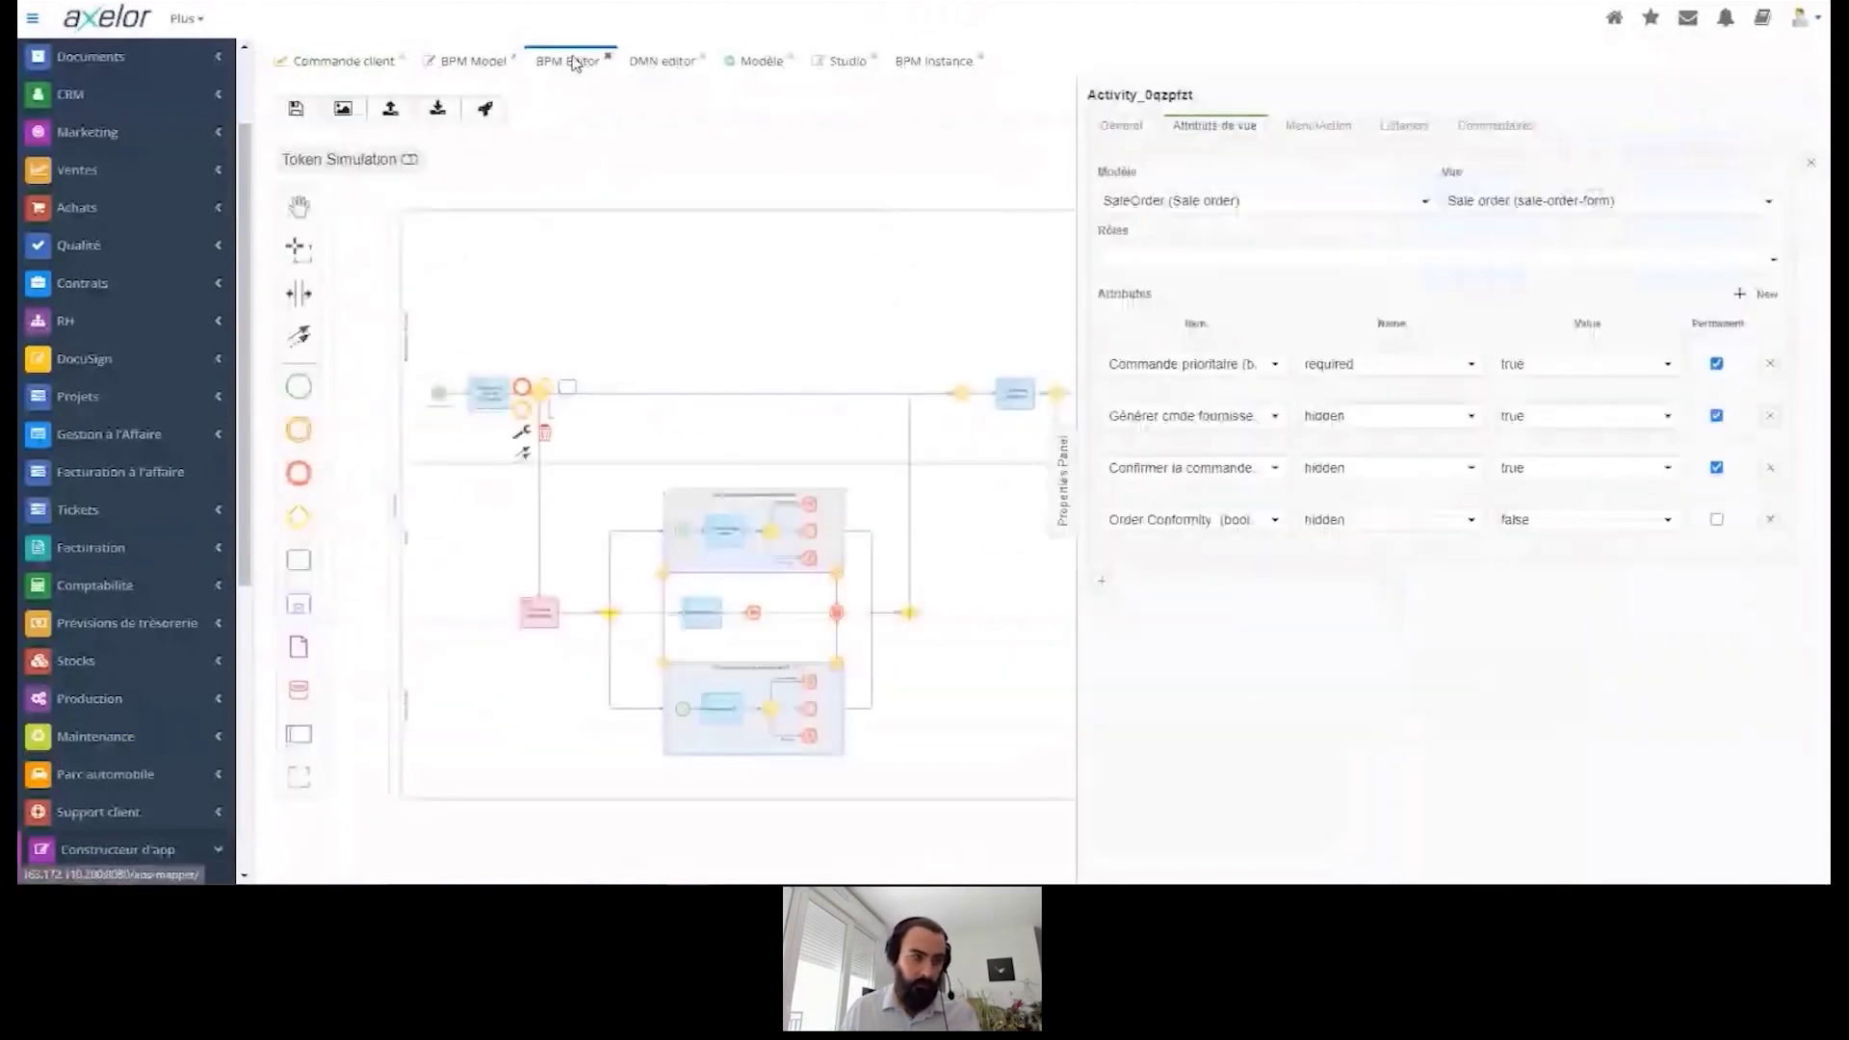
{"action": "left_click", "coordinate": [554, 618]}
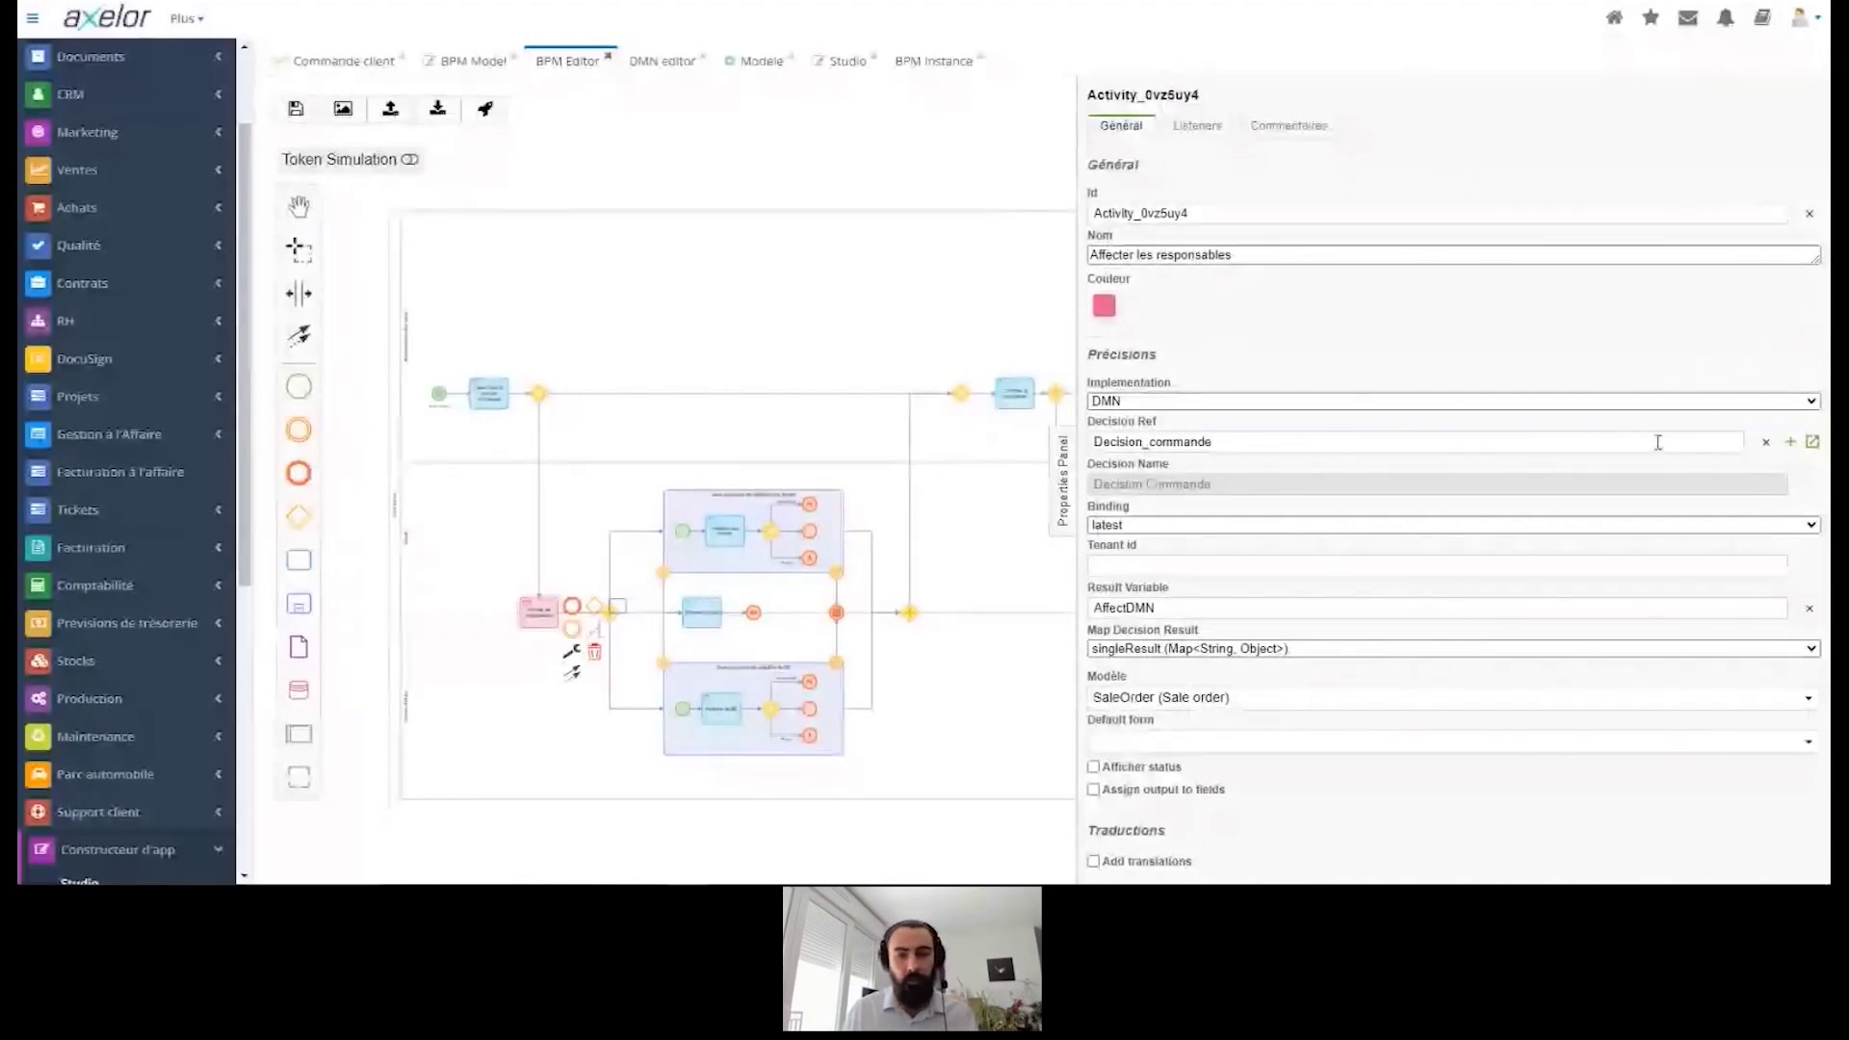
{"action": "left_click", "coordinate": [1814, 443]}
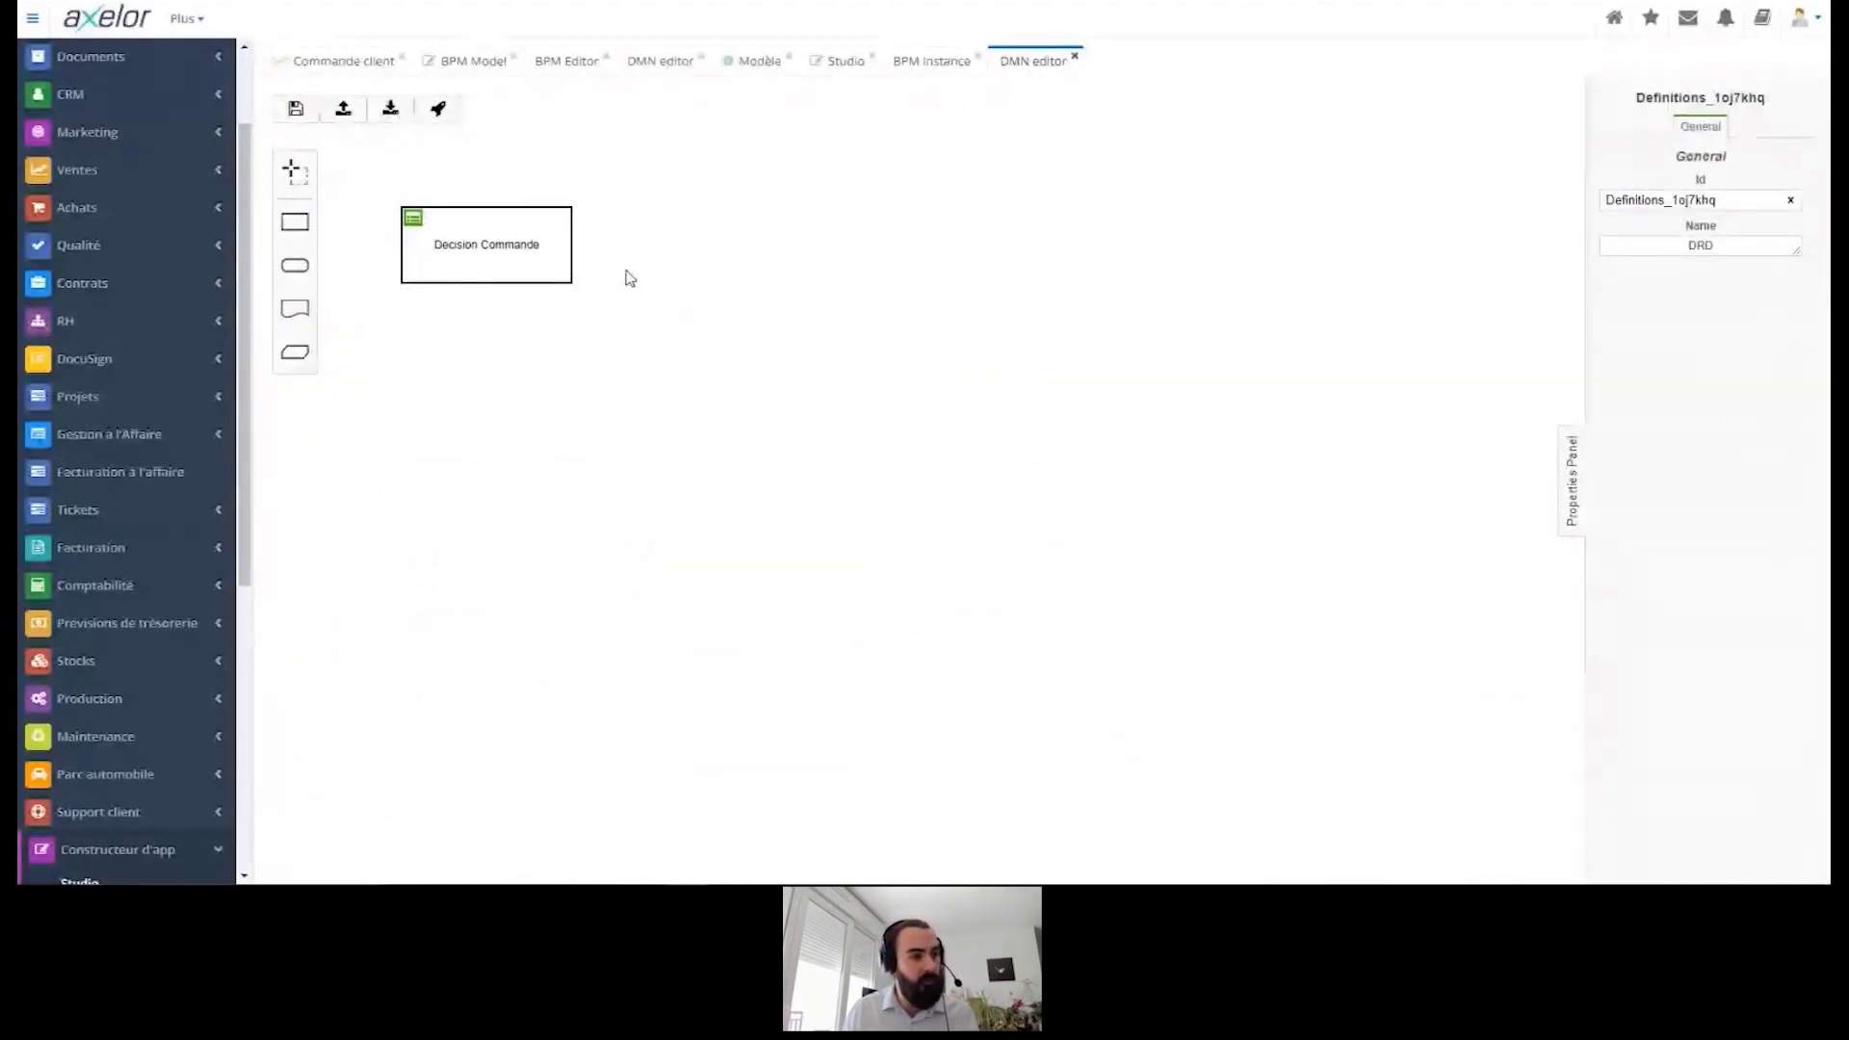
{"action": "left_click", "coordinate": [415, 219]}
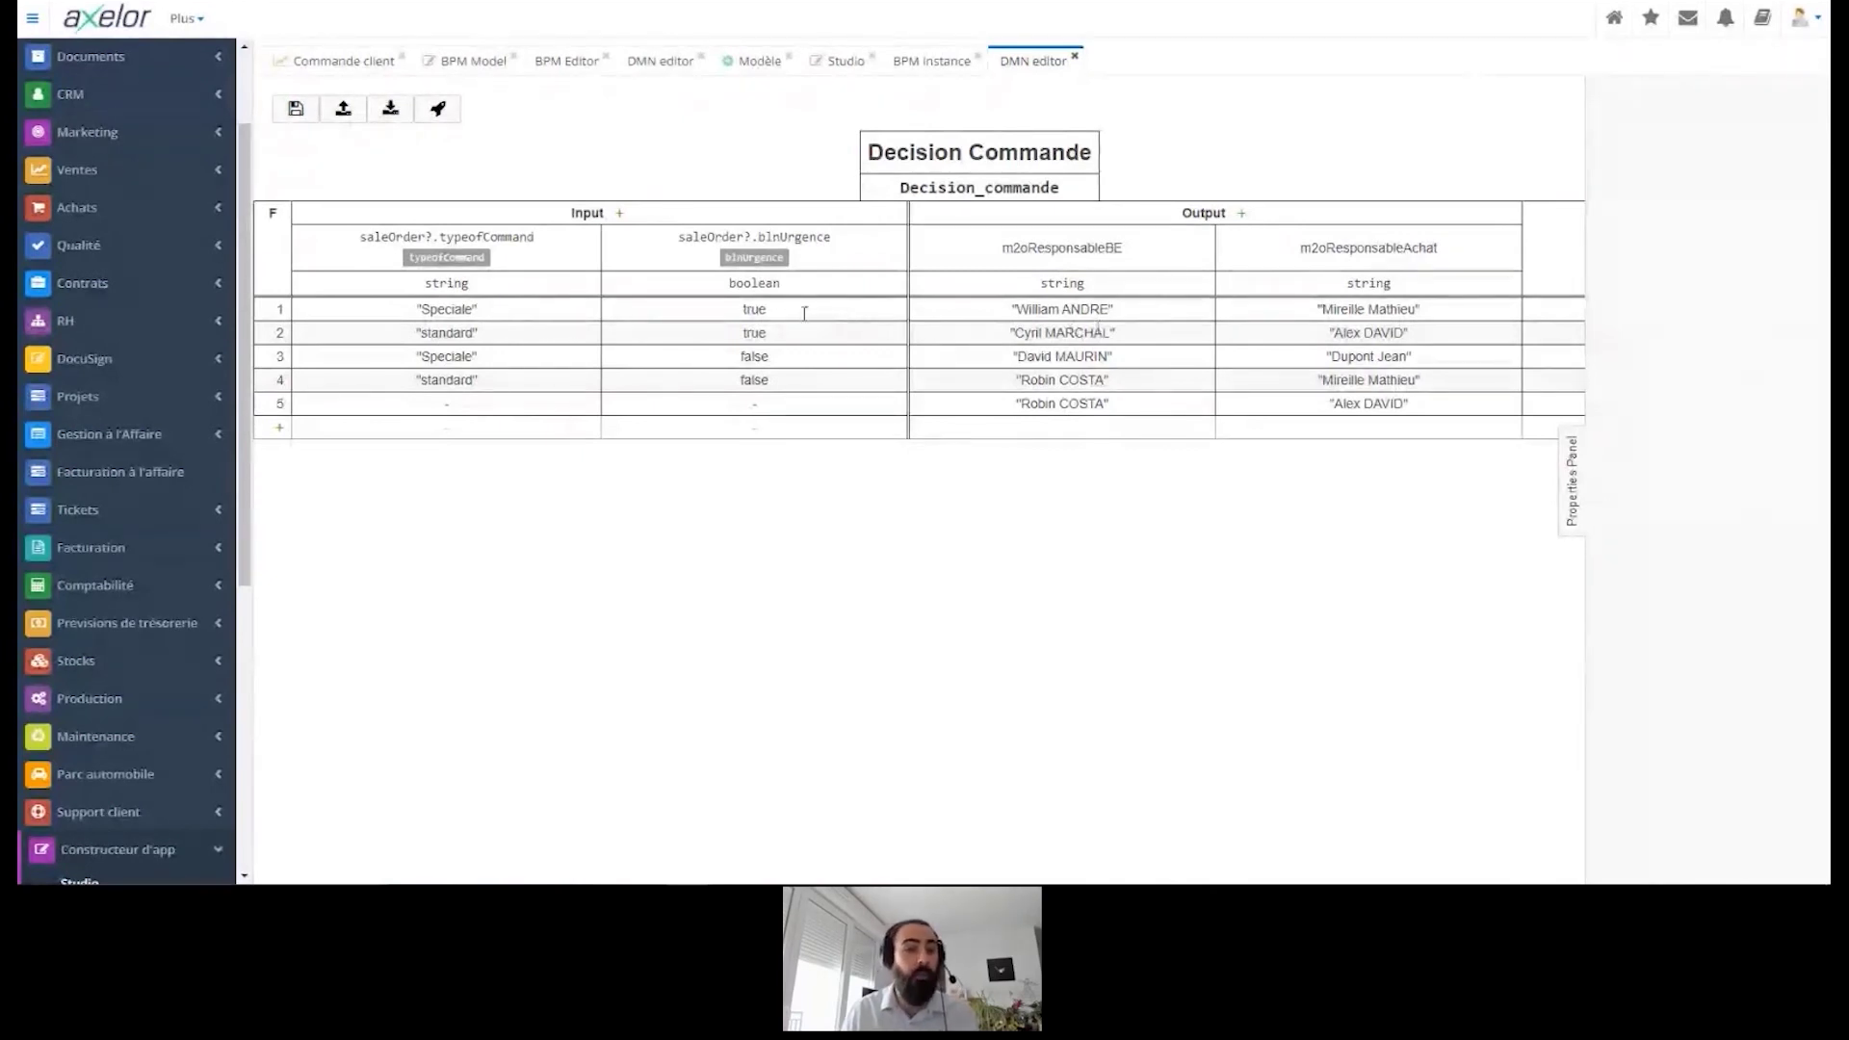
Step: Compare the order's type, priority and assigned manager with the rules in the Decision Commande table
{"action": "left_click", "coordinate": [330, 64]}
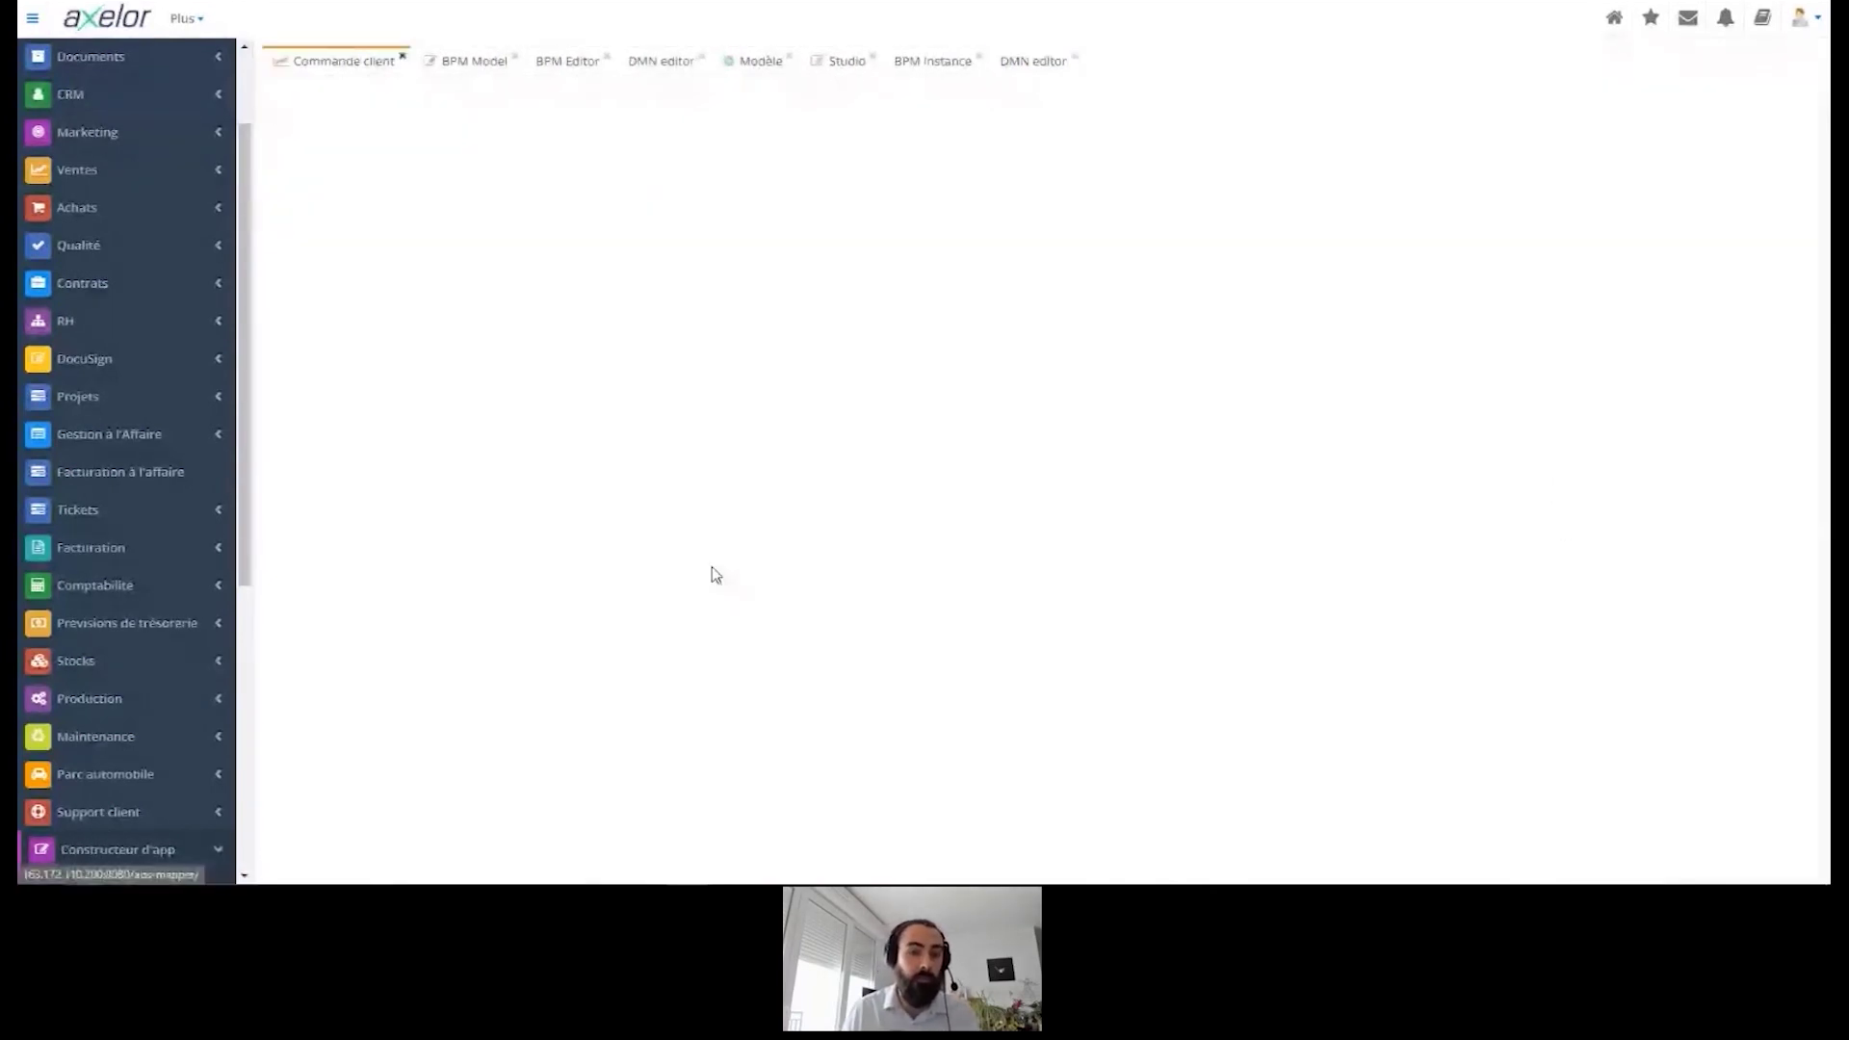
{"action": "scroll", "coordinate": [612, 559], "scroll_direction": "down", "scroll_amount": 3}
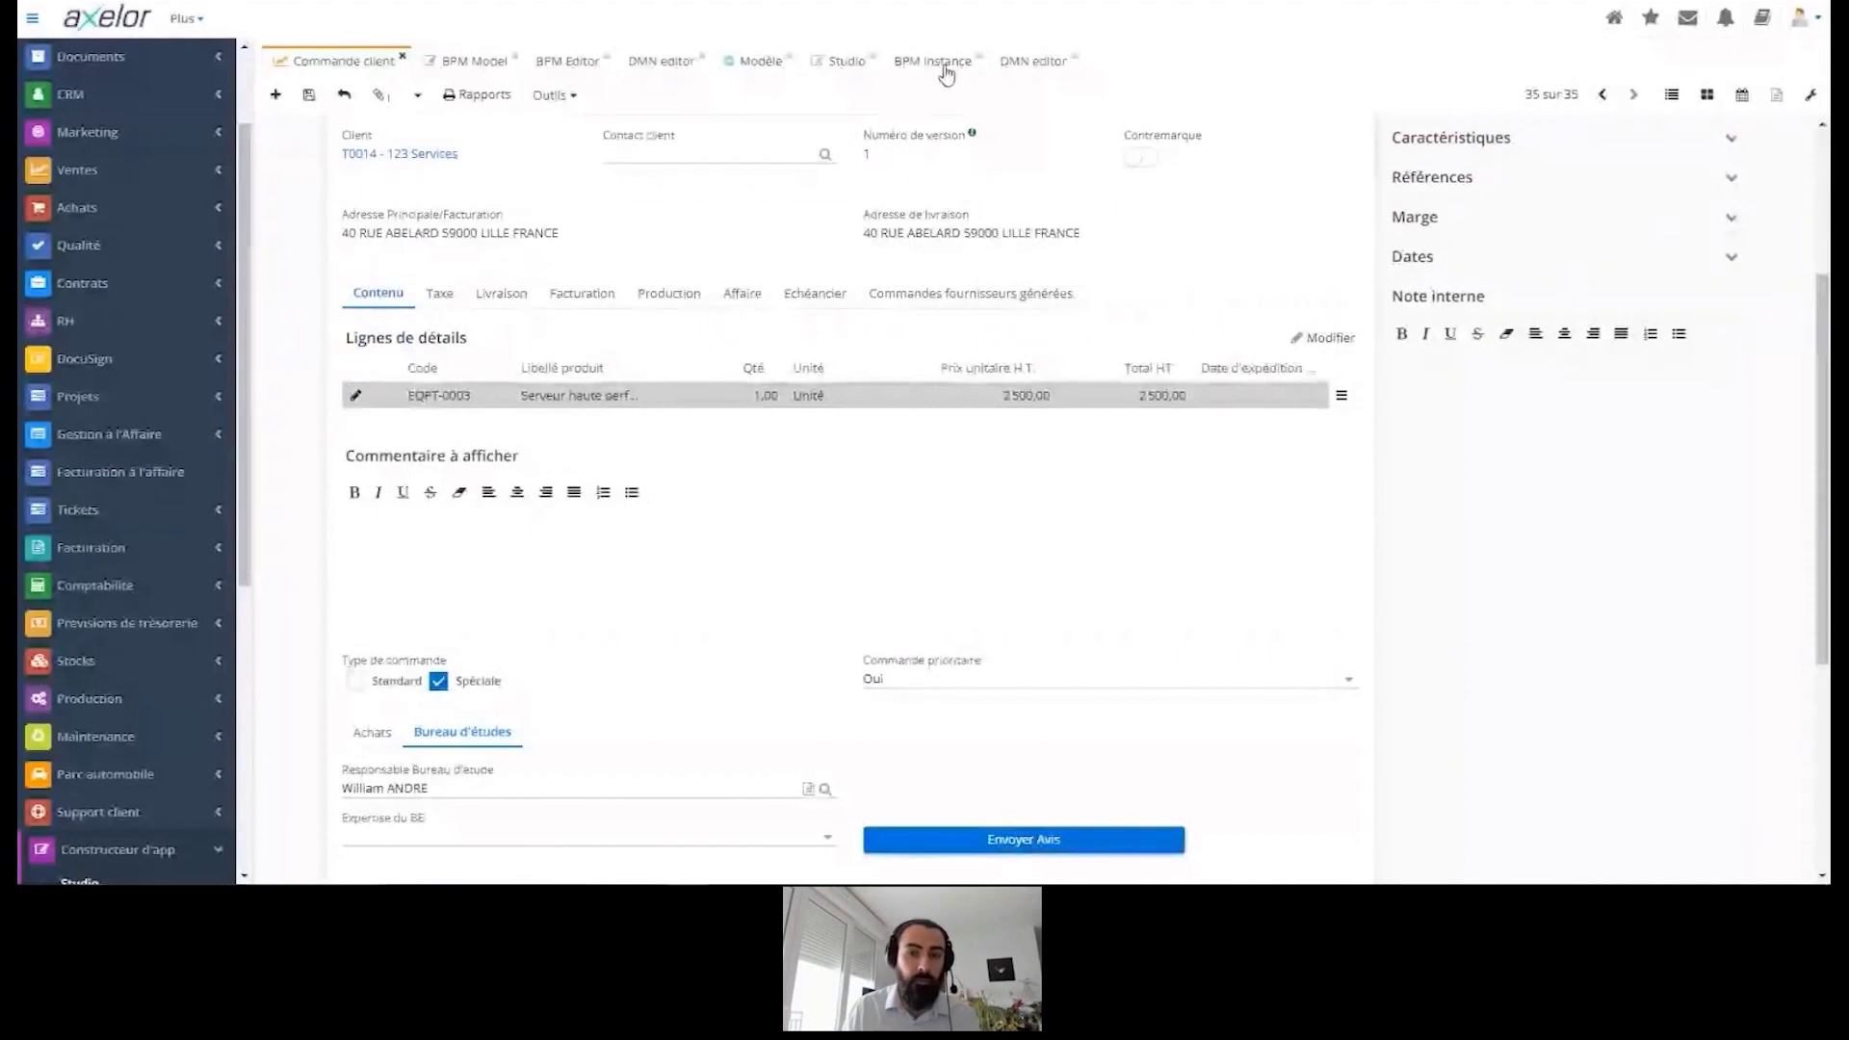
{"action": "left_click", "coordinate": [1035, 62]}
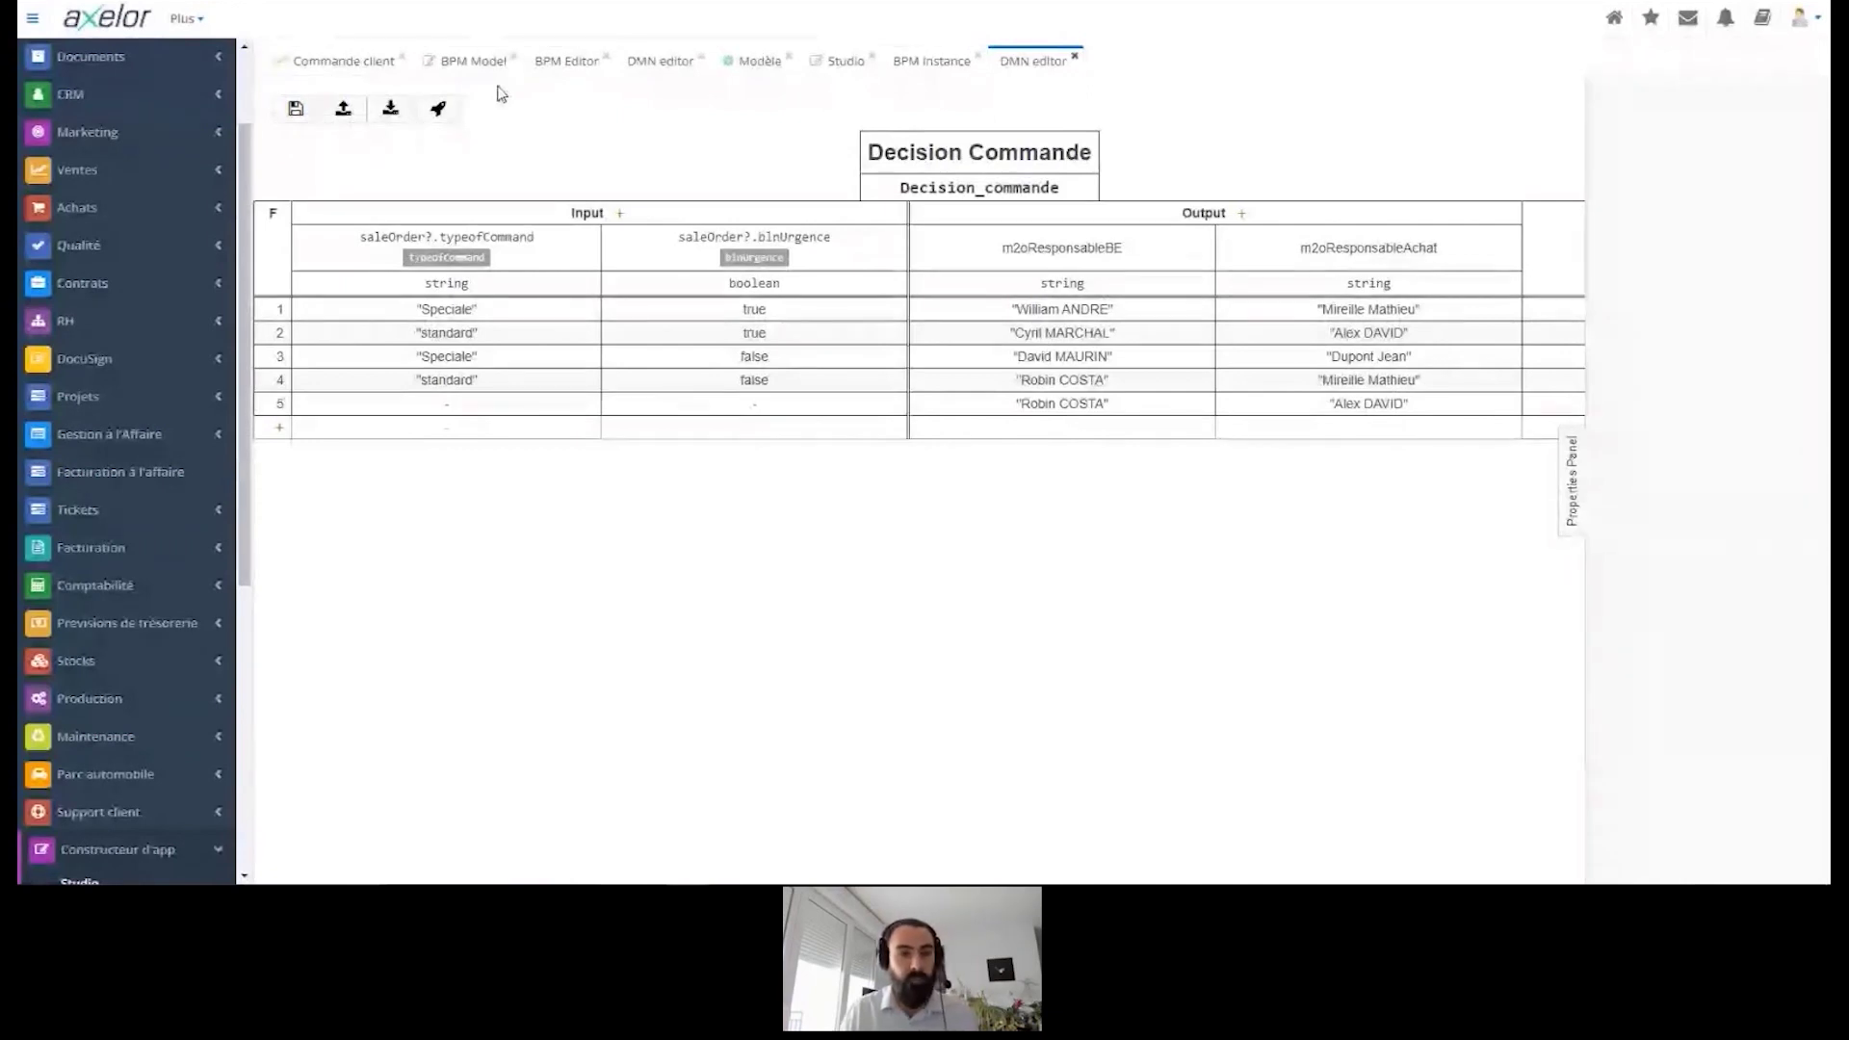
Step: Return to the customer order, display its BPM instance state and examine the Achats and BE validation subprocesses
{"action": "left_click", "coordinate": [456, 67]}
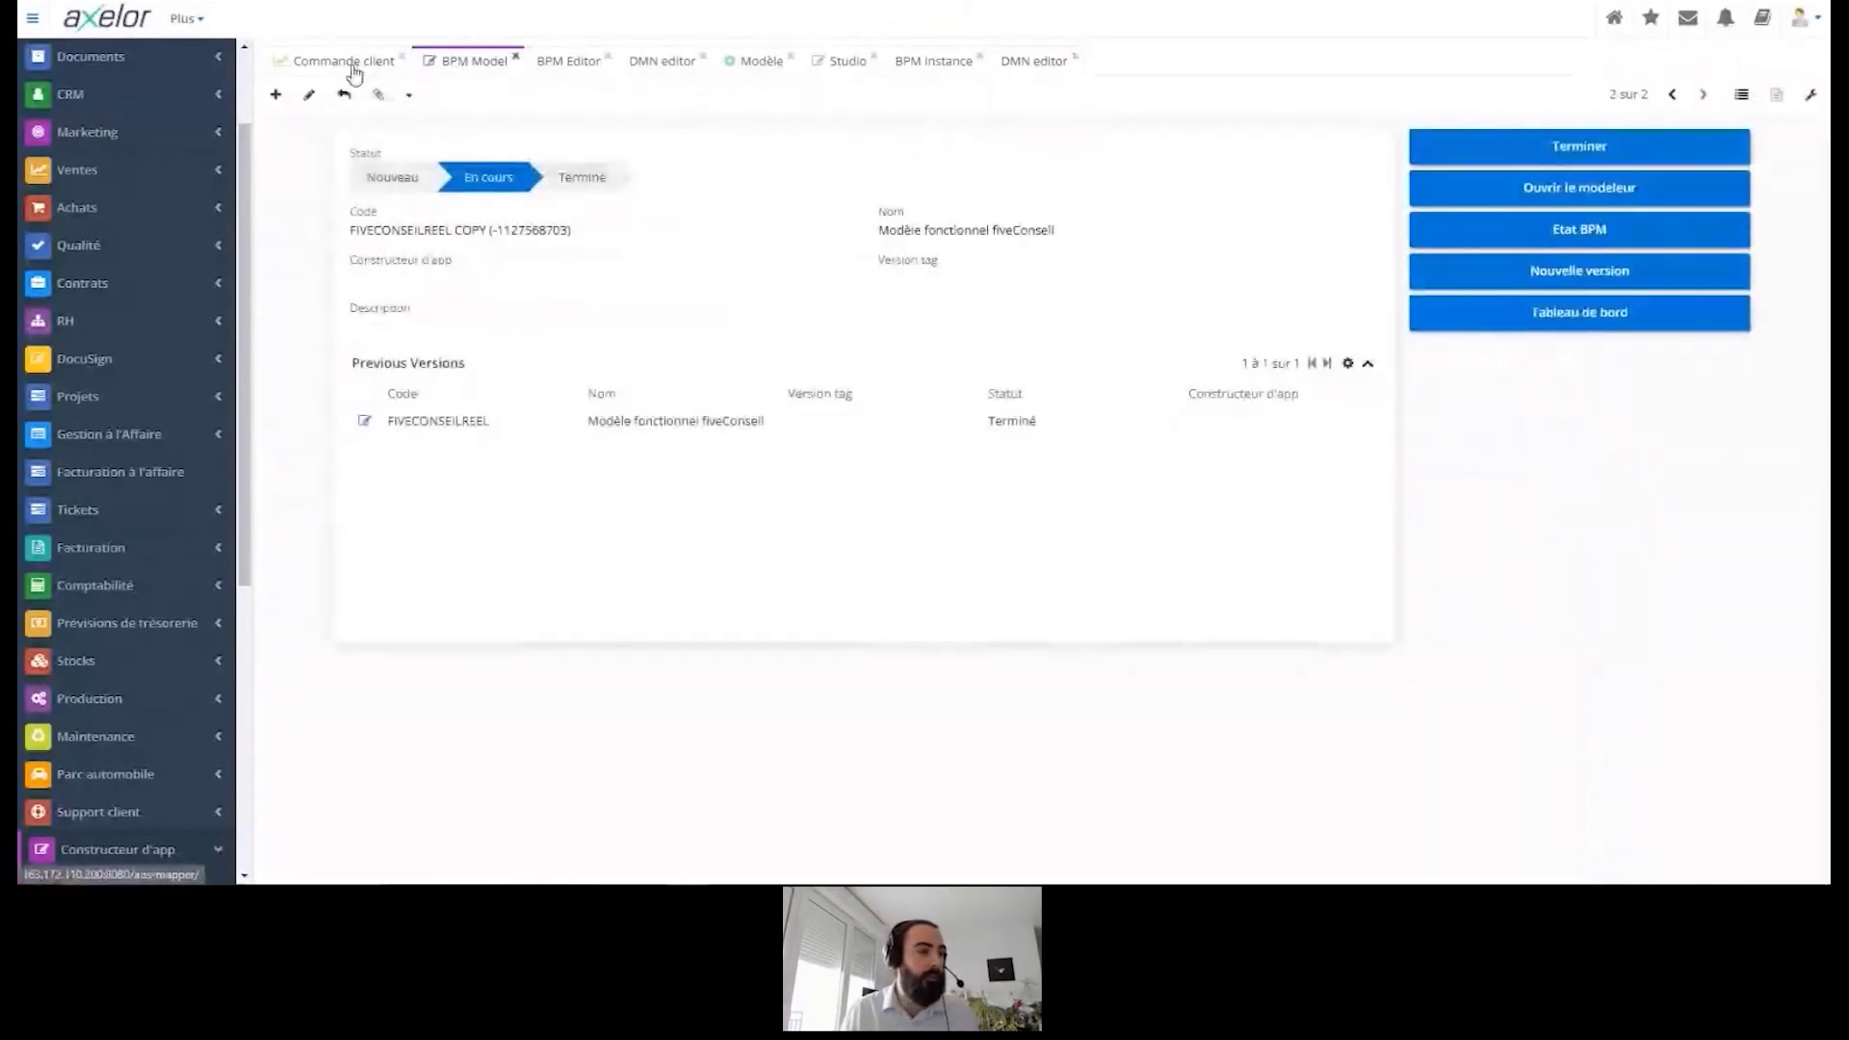
{"action": "mouse_move", "coordinate": [352, 71]}
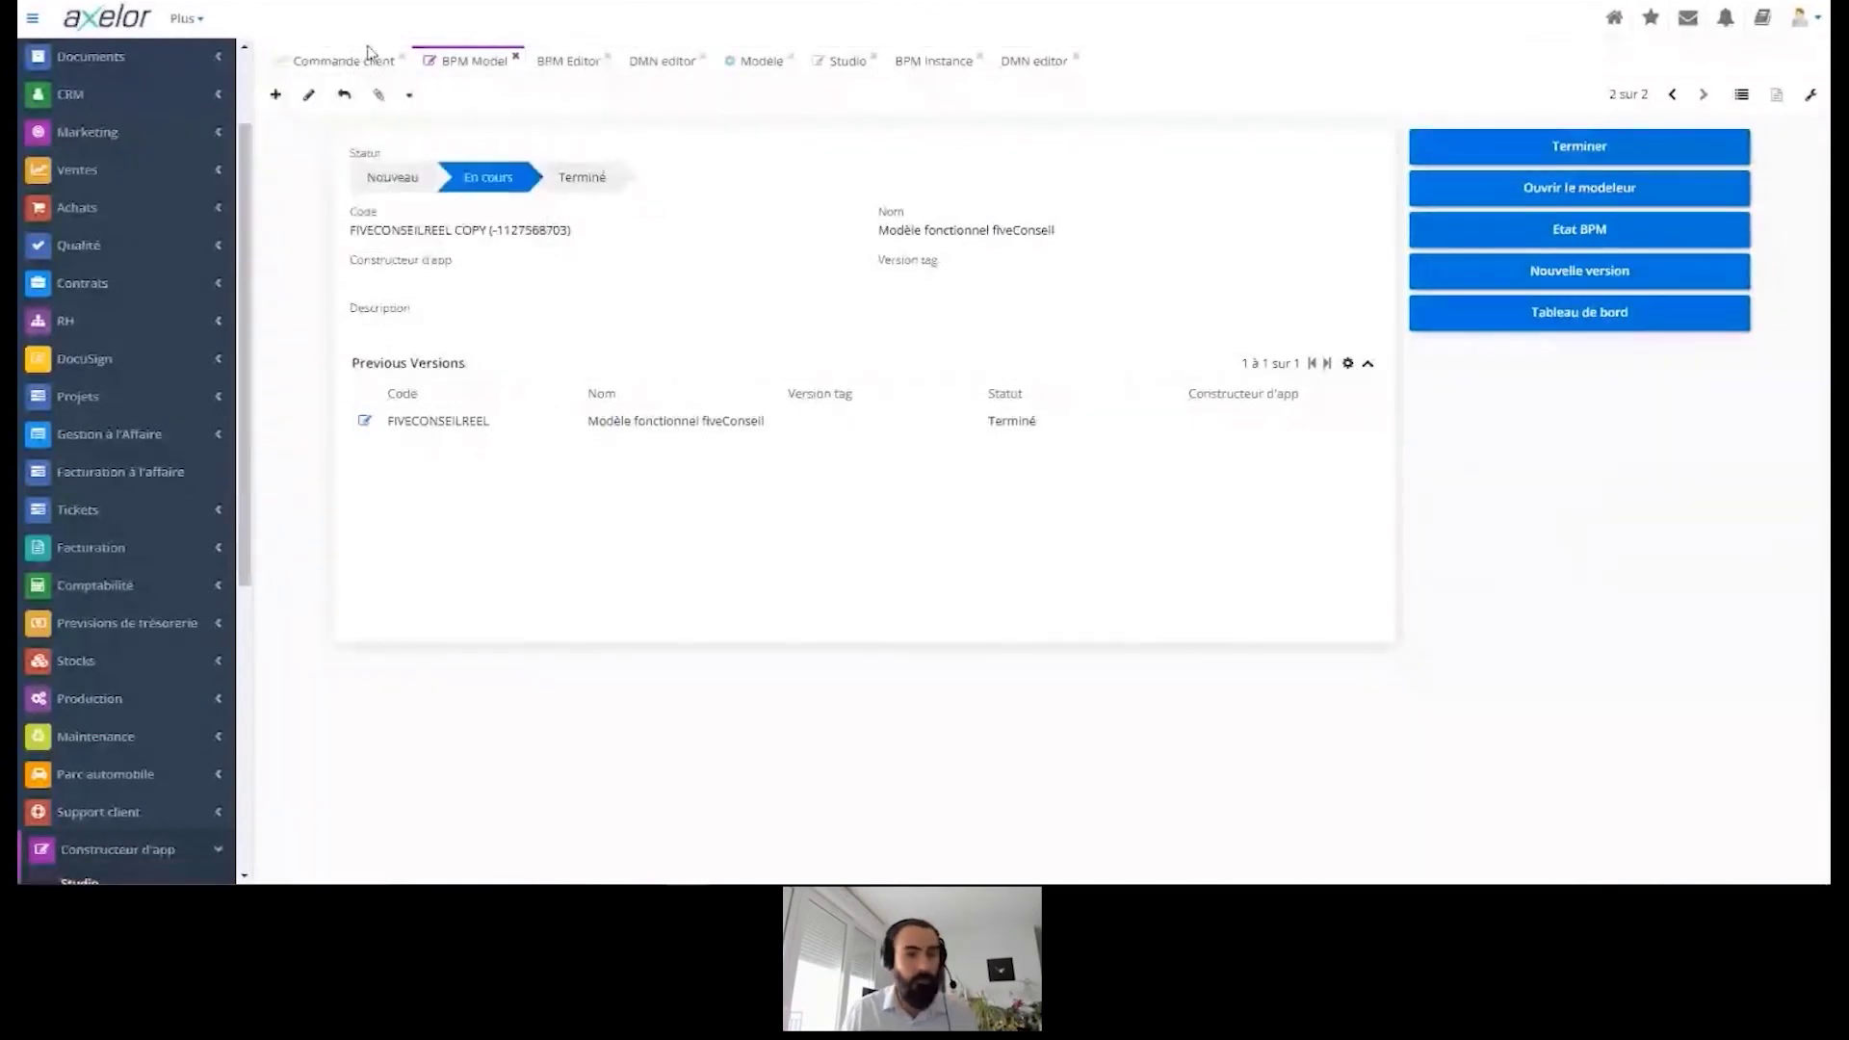
{"action": "left_click", "coordinate": [334, 64]}
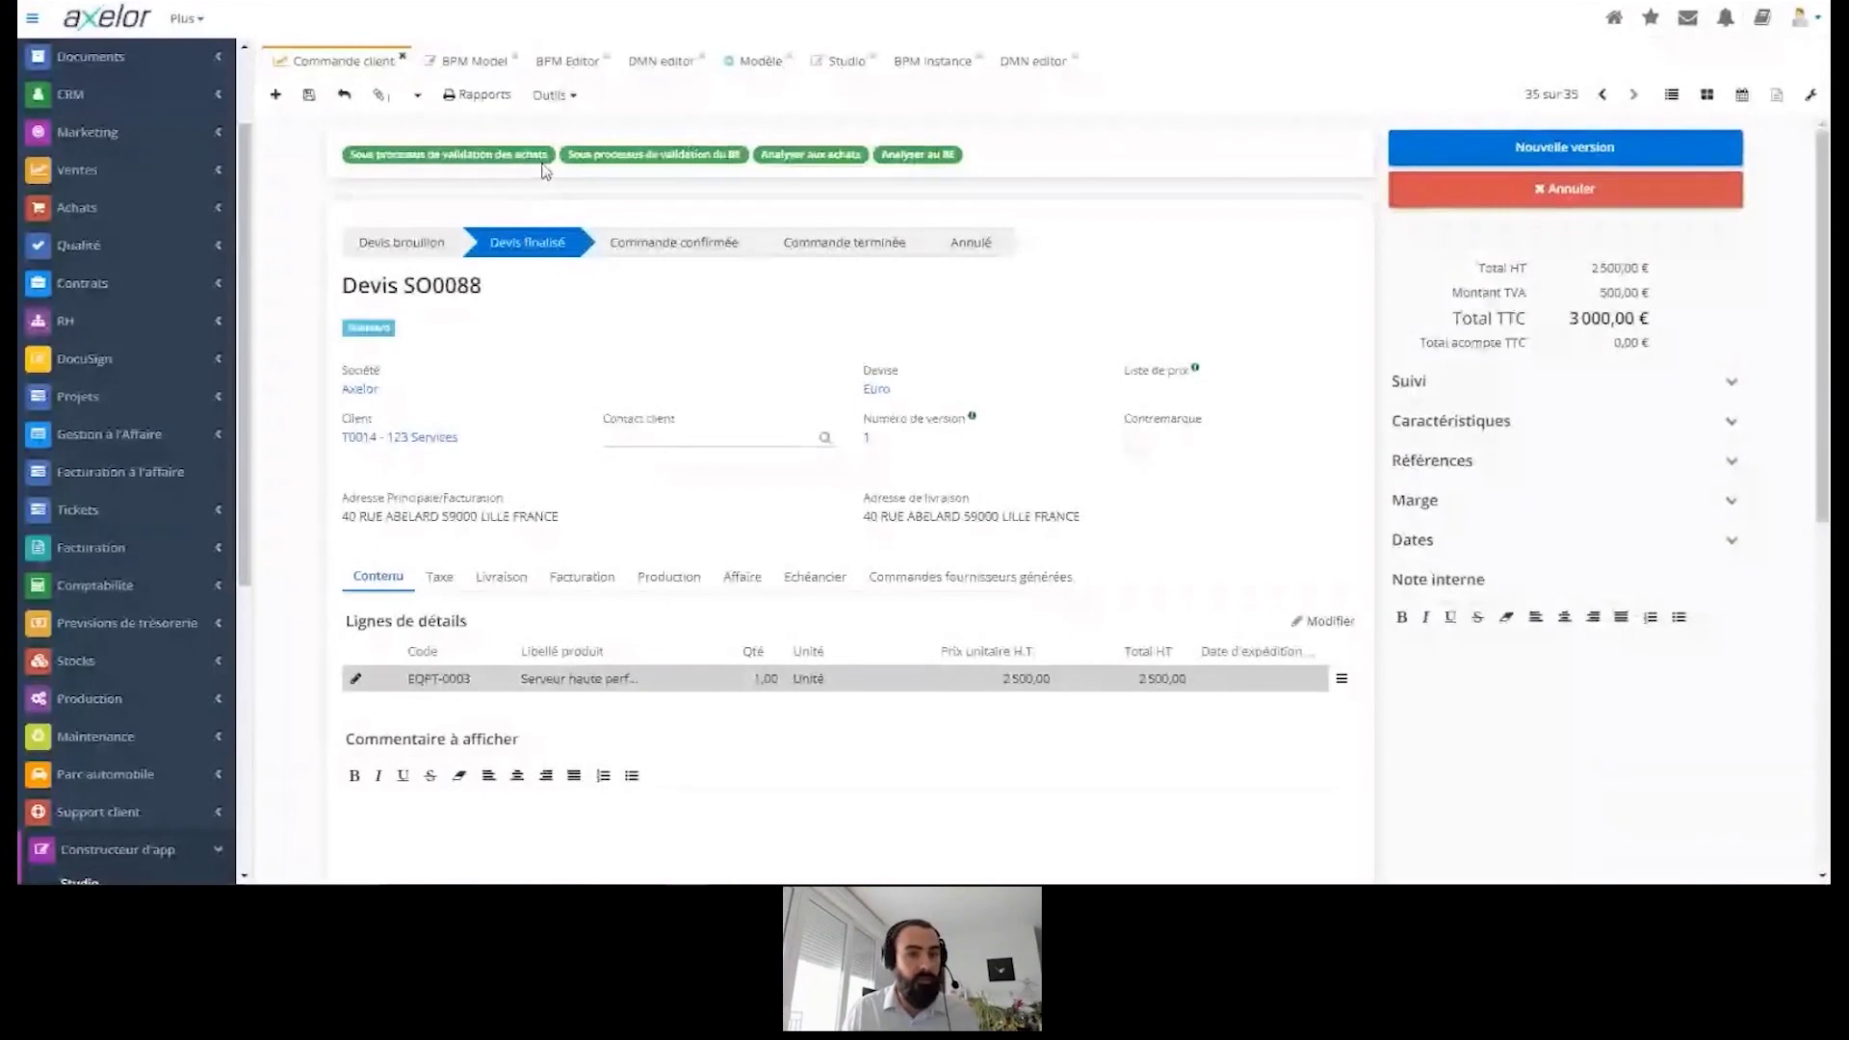
{"action": "left_click", "coordinate": [413, 101]}
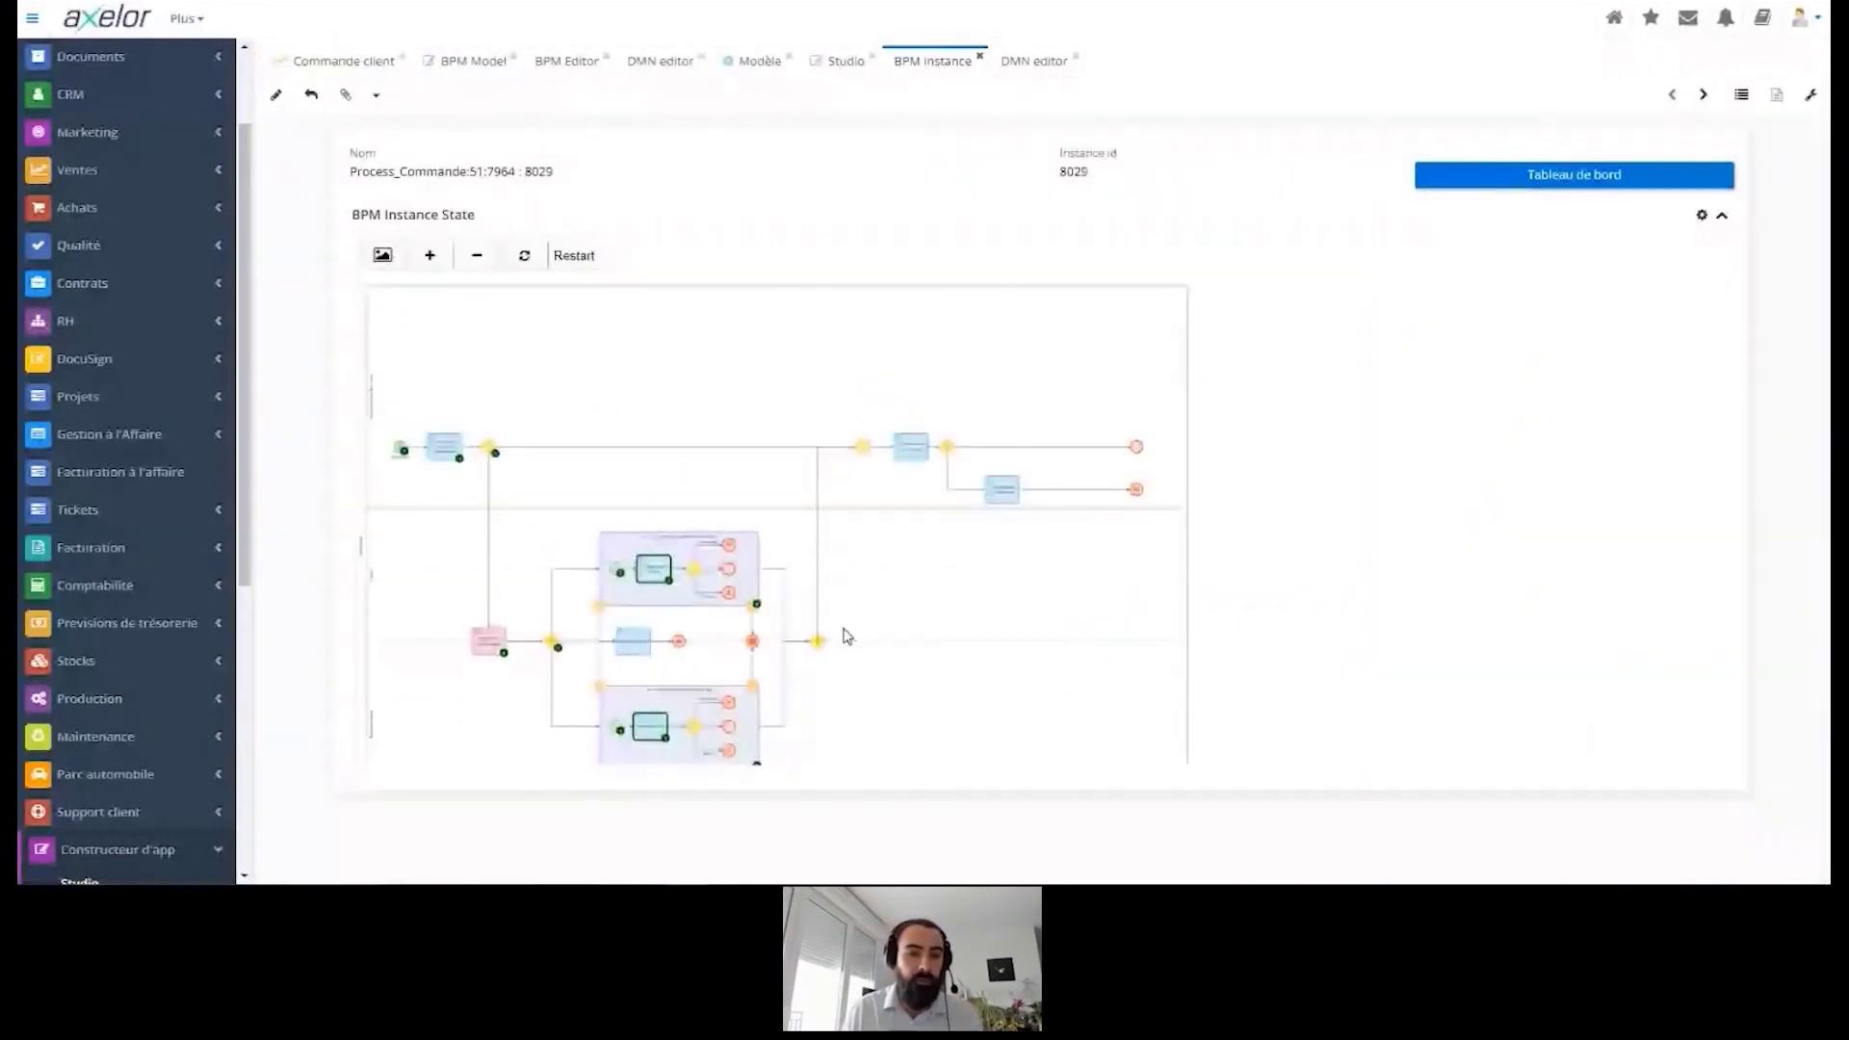
{"action": "scroll", "coordinate": [844, 636], "scroll_direction": "up", "scroll_amount": 5}
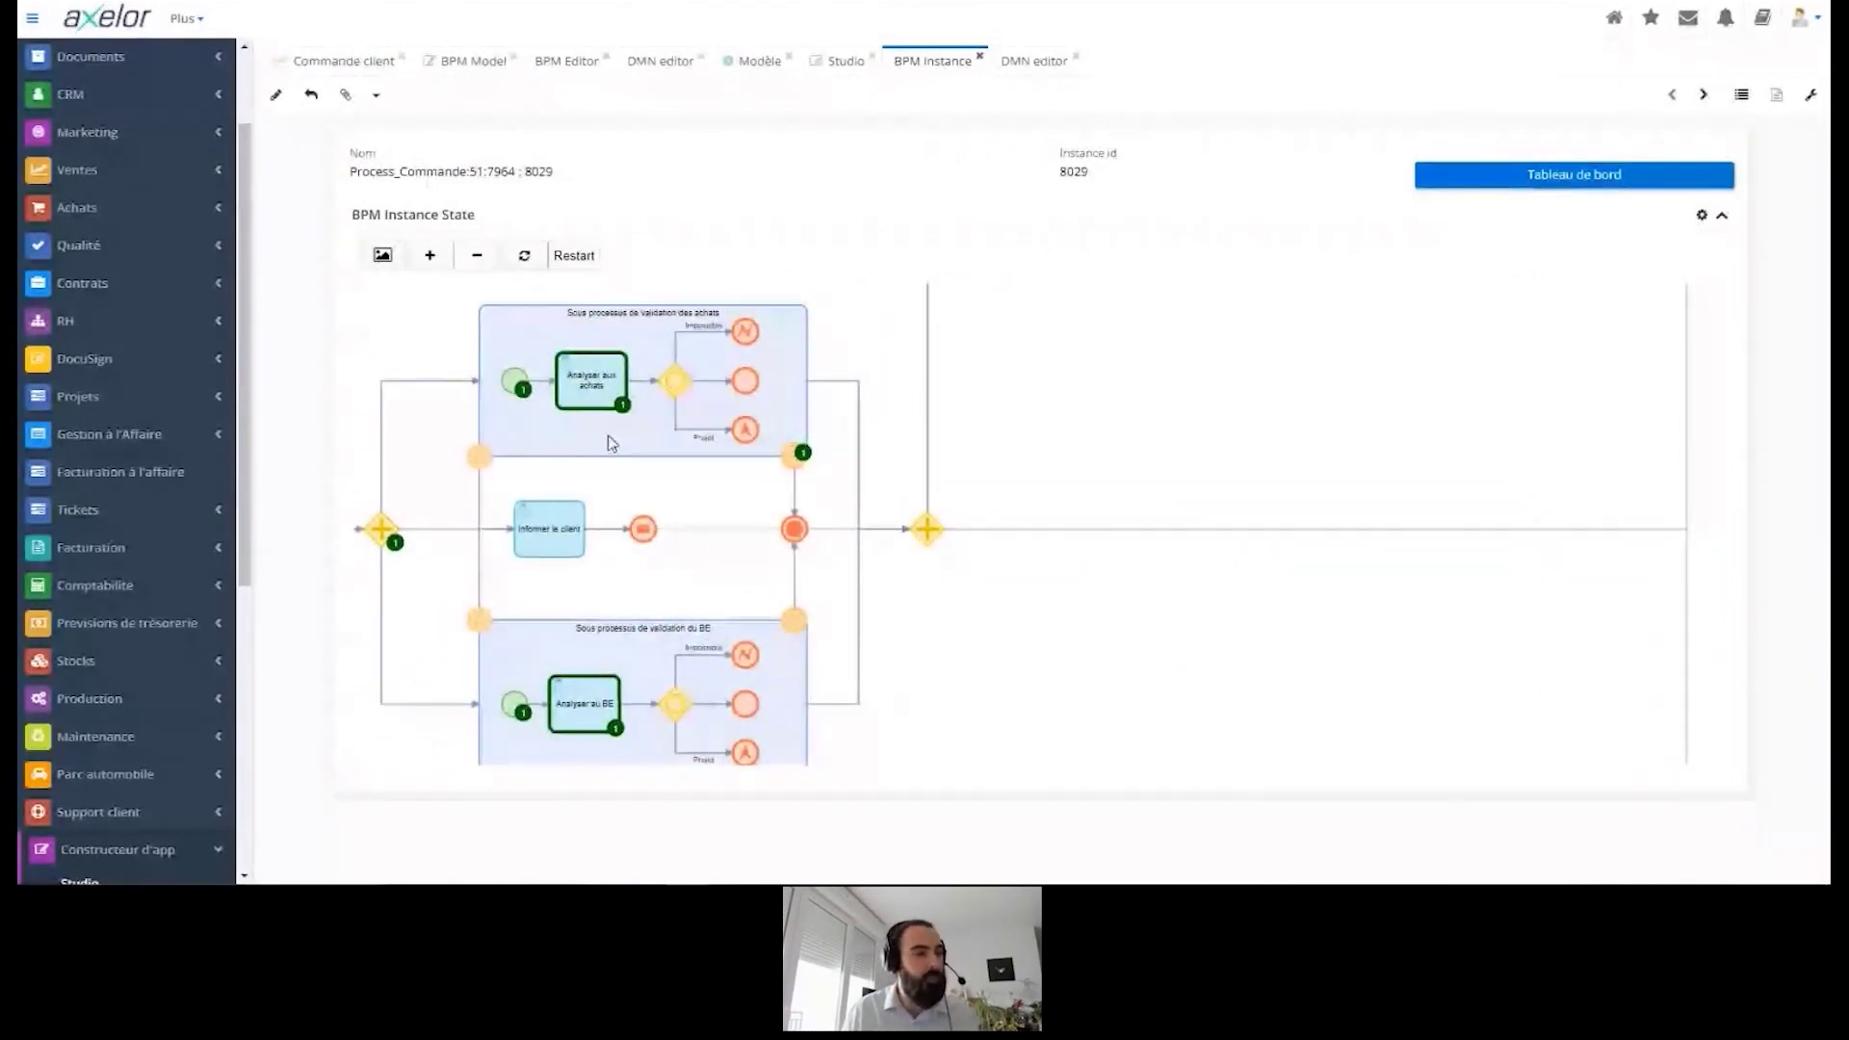
Step: Set the order's Expertise du BE to Réalisable en l'état and send the Bureau d'études opinion
{"action": "left_click", "coordinate": [332, 61]}
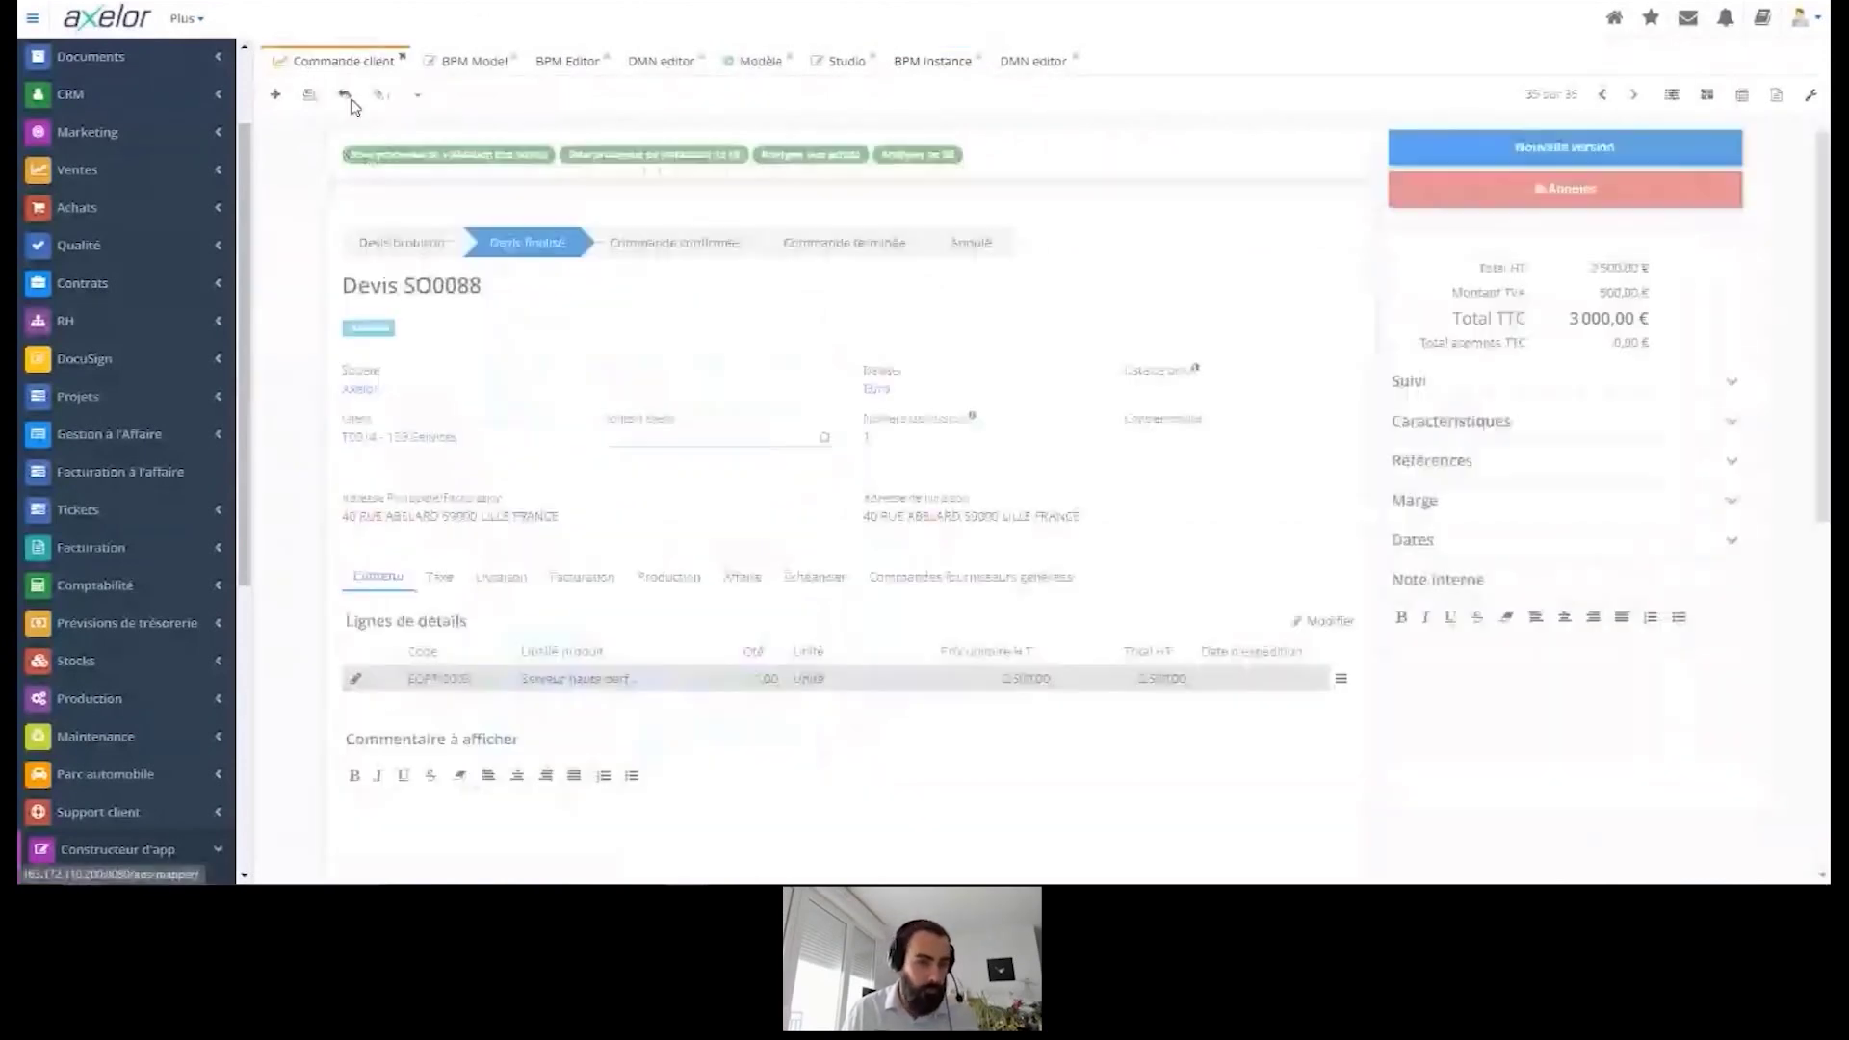
{"action": "scroll", "coordinate": [457, 775], "scroll_direction": "down", "scroll_amount": 4}
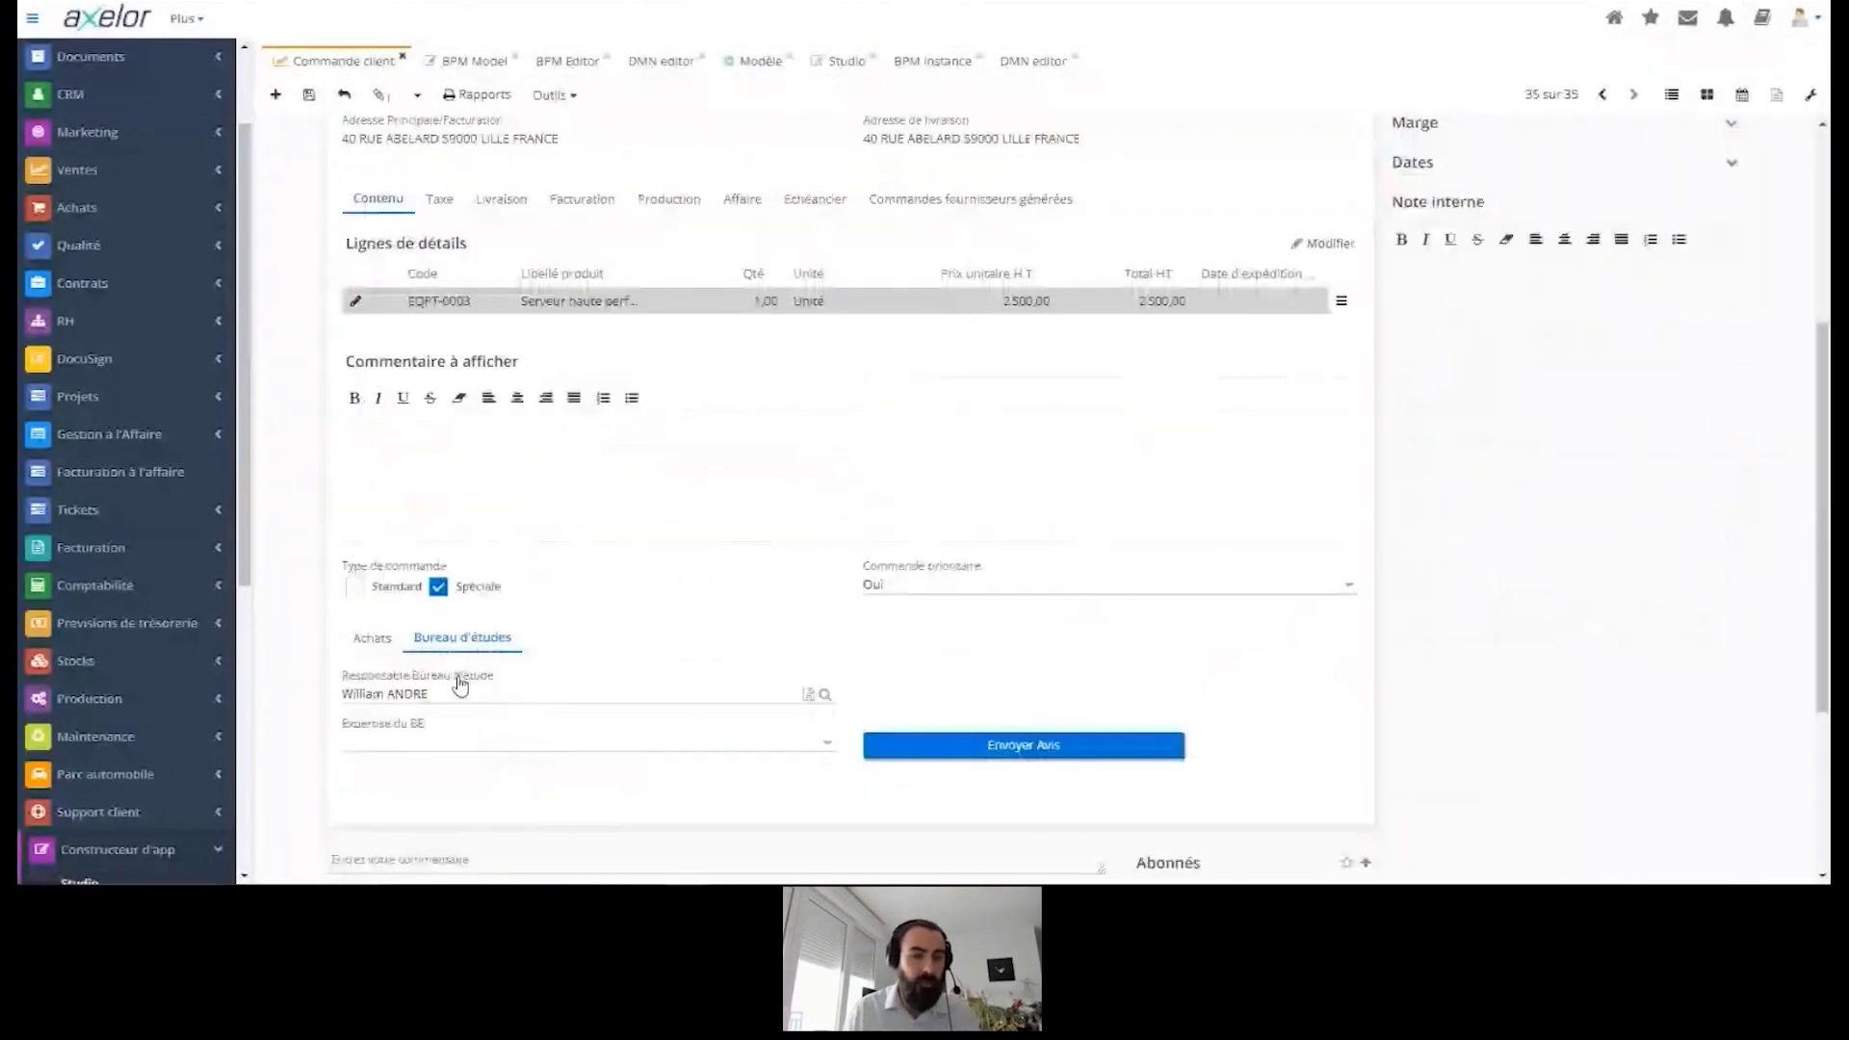
{"action": "left_click", "coordinate": [441, 741]}
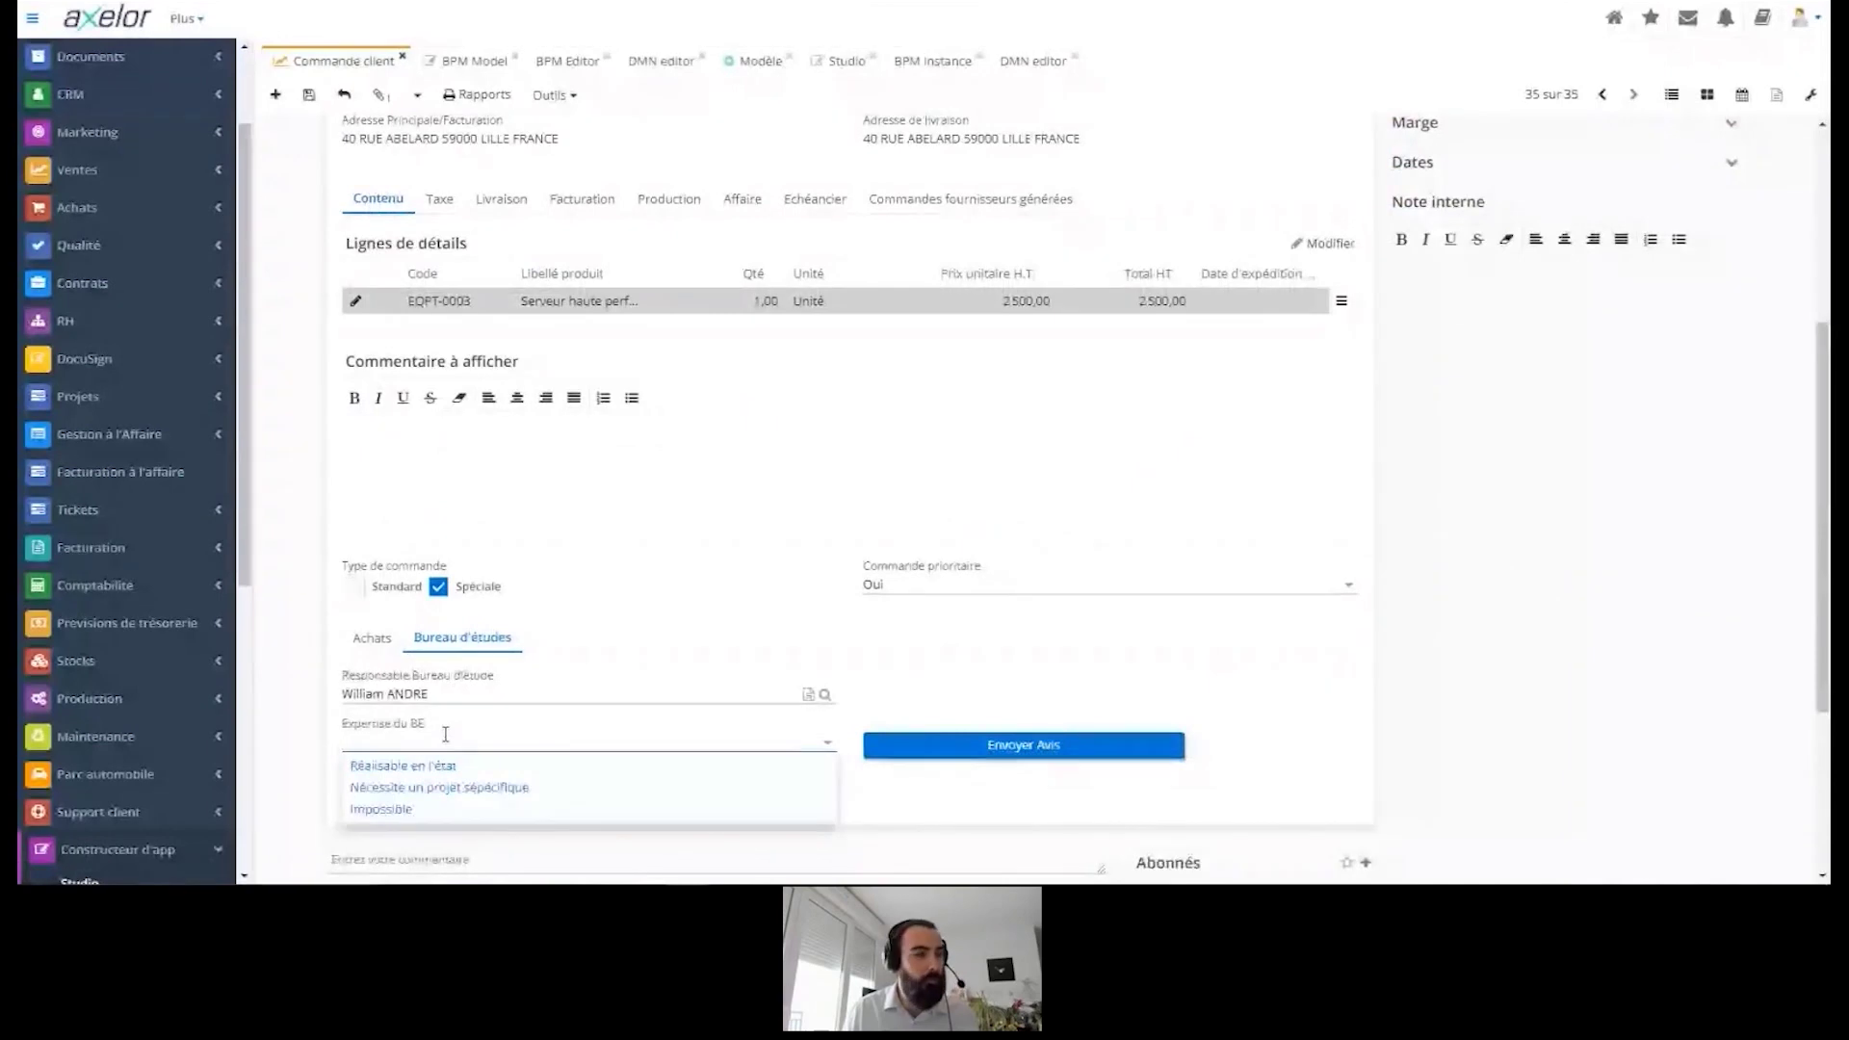
{"action": "left_click", "coordinate": [505, 769]}
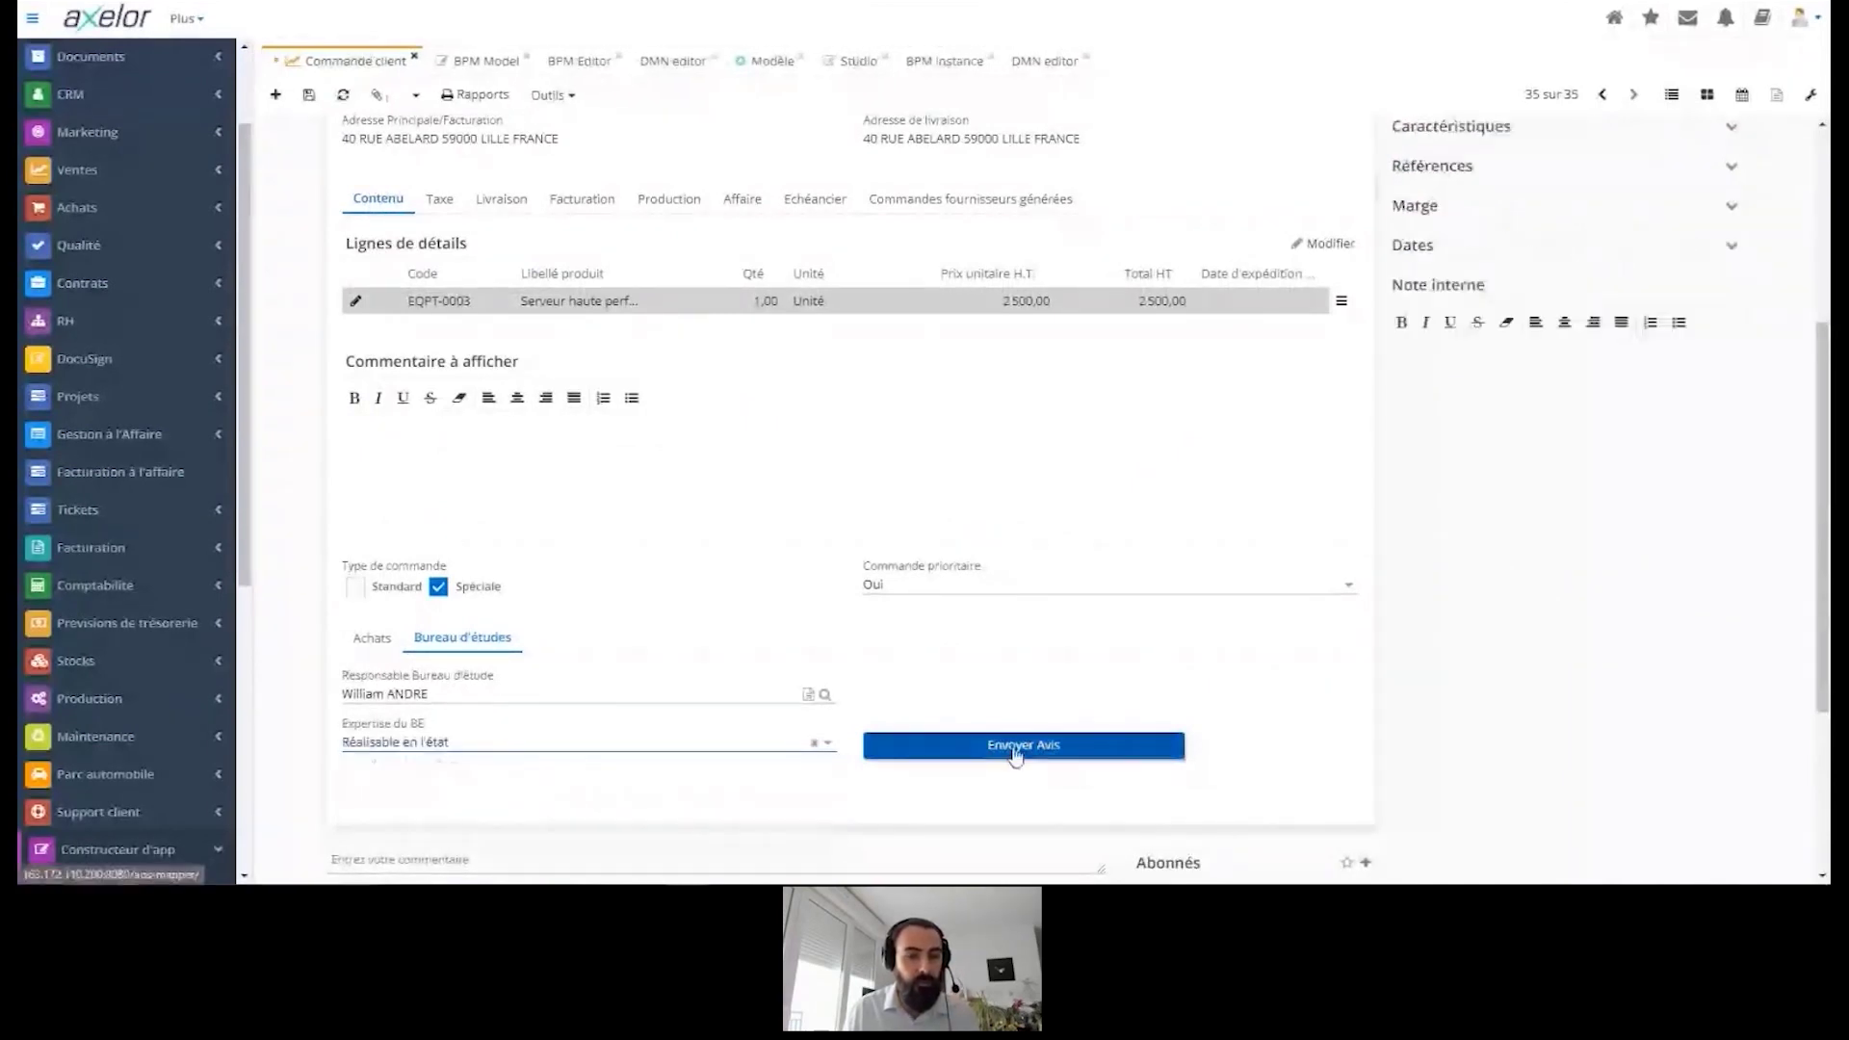
{"action": "left_click", "coordinate": [1016, 750]}
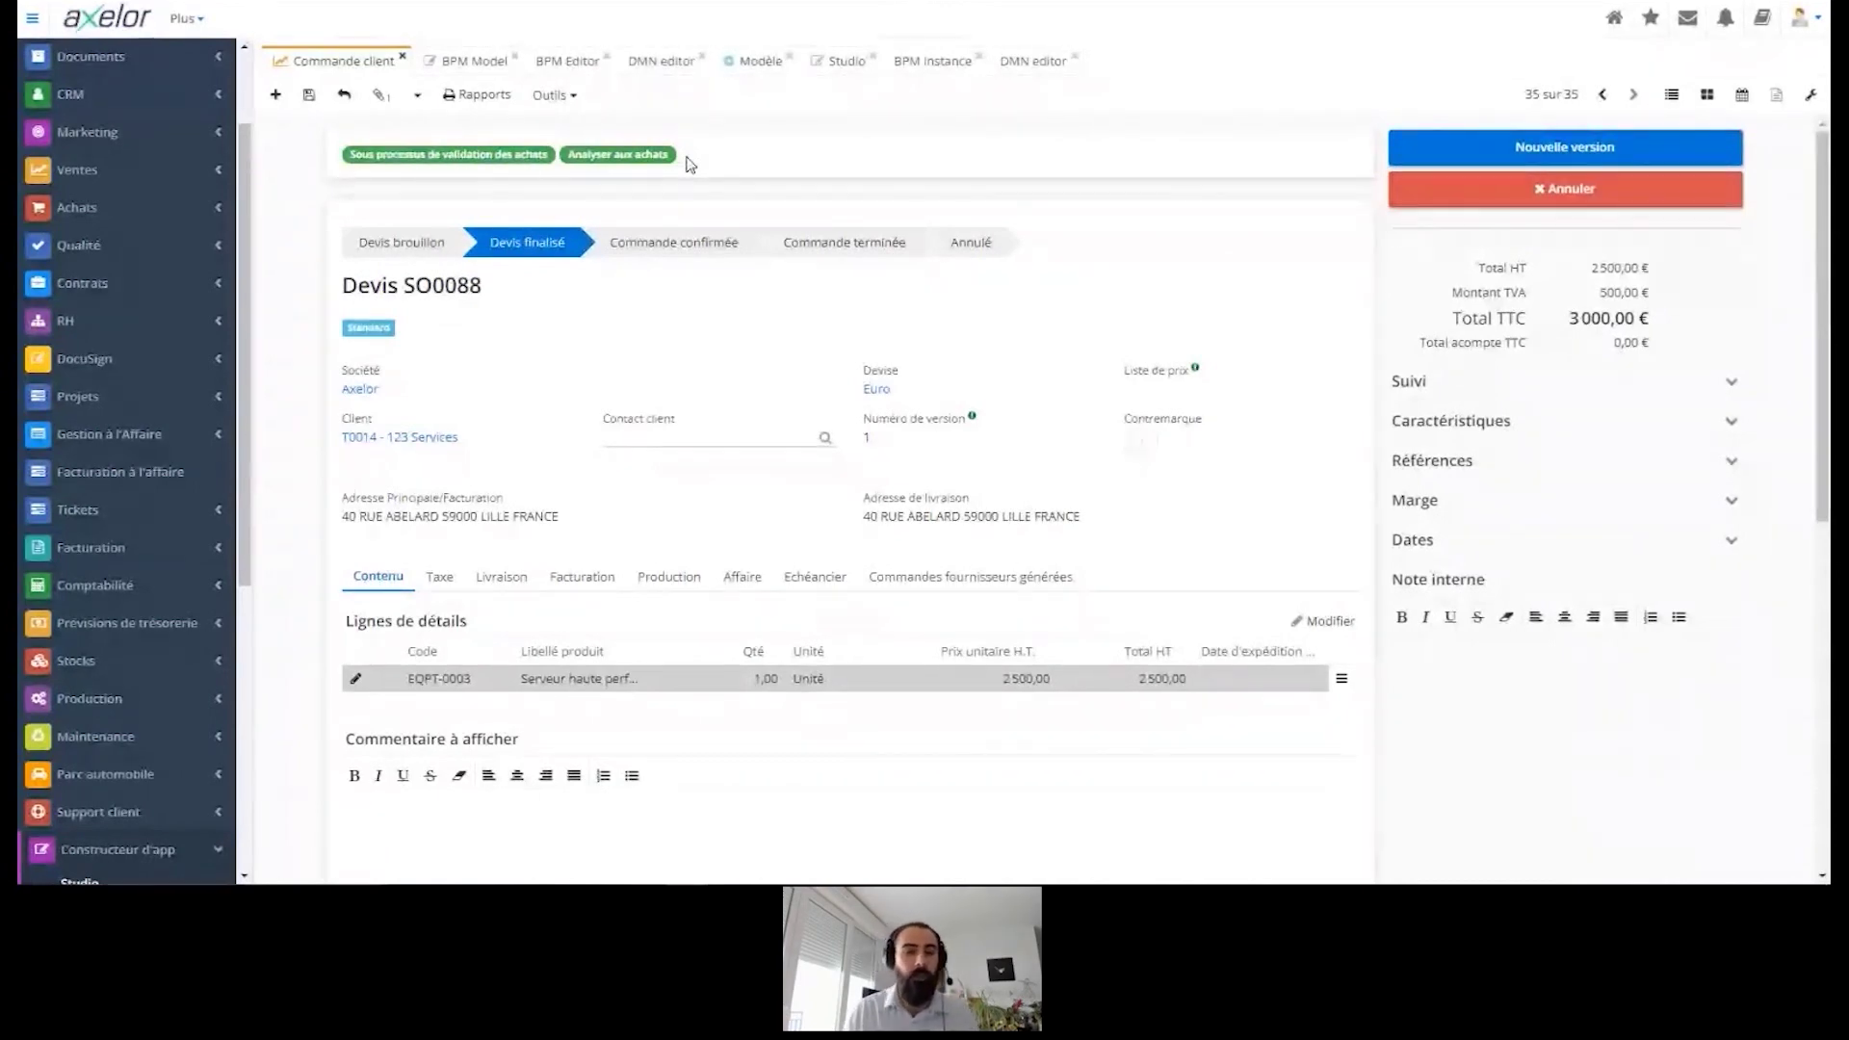
Step: Select the first Expertise des achats option, send the Achats opinion and confirm the order
{"action": "scroll", "coordinate": [640, 320], "scroll_direction": "down", "scroll_amount": 7}
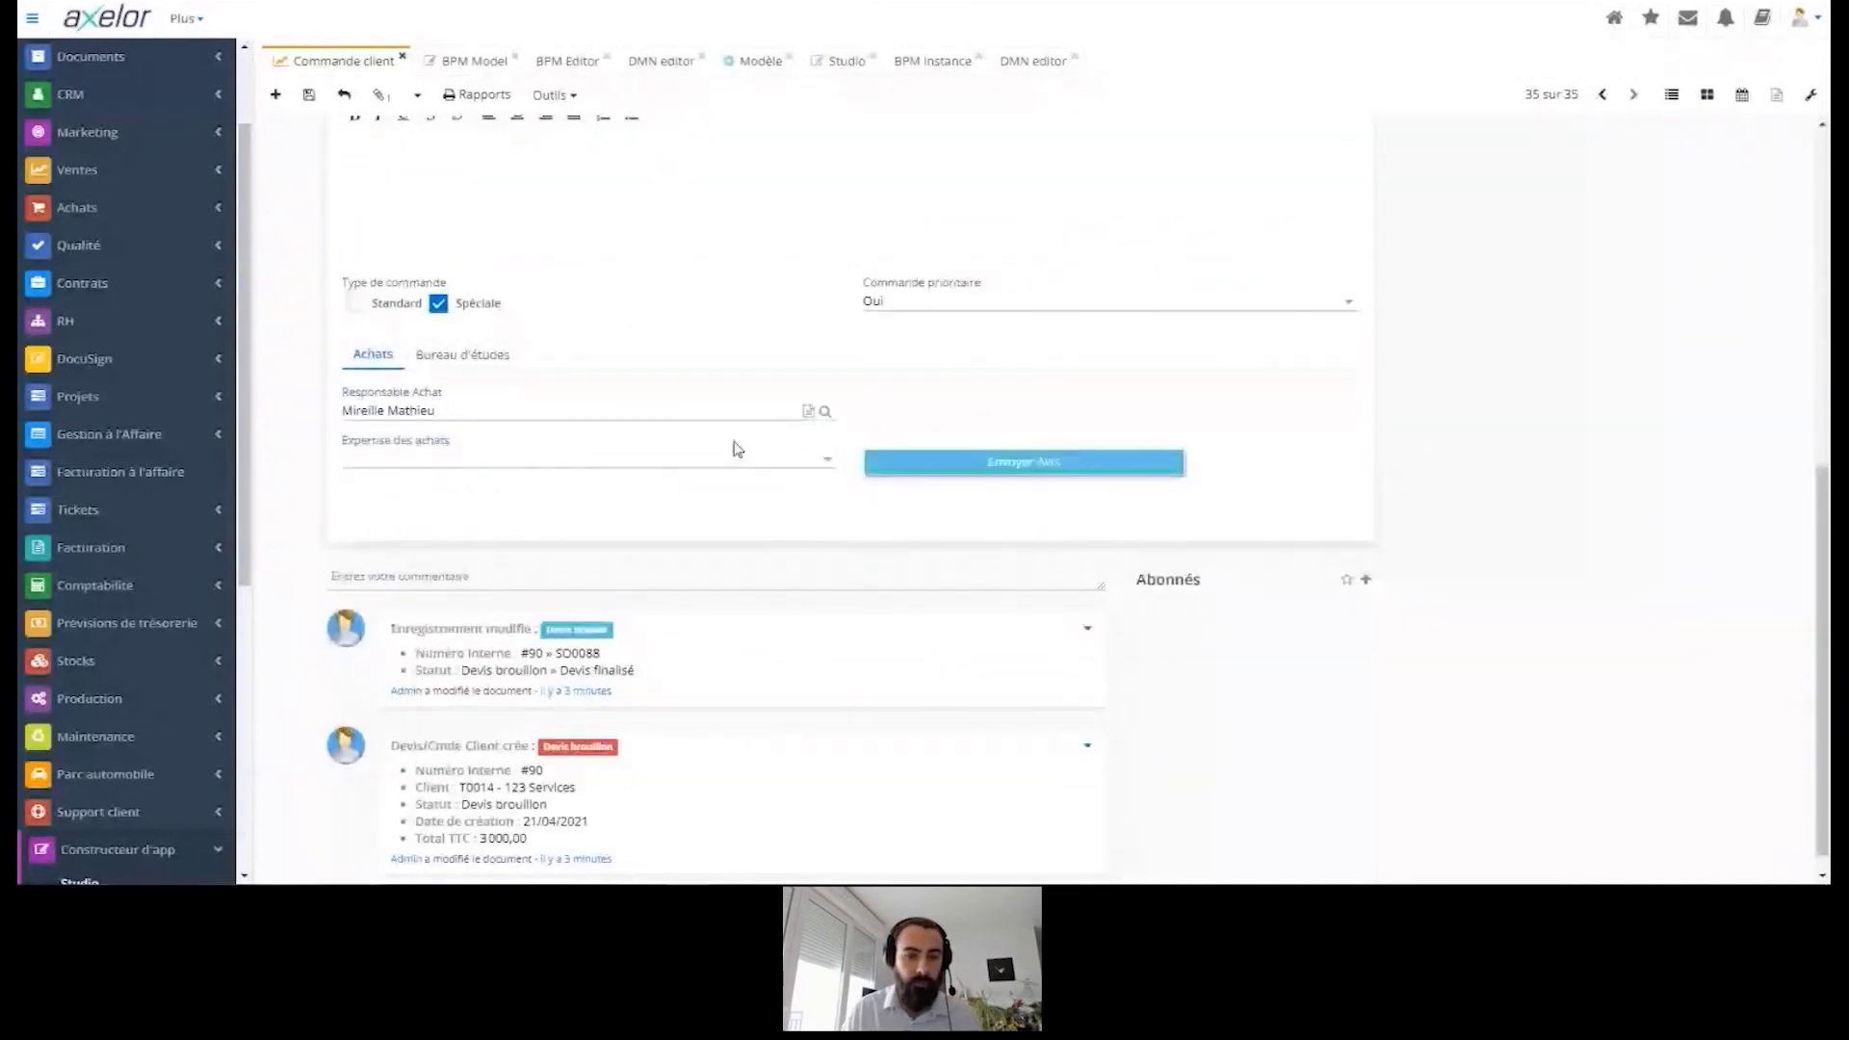
{"action": "left_click", "coordinate": [674, 457]}
{"action": "left_click", "coordinate": [450, 481]}
{"action": "left_click", "coordinate": [1025, 463]}
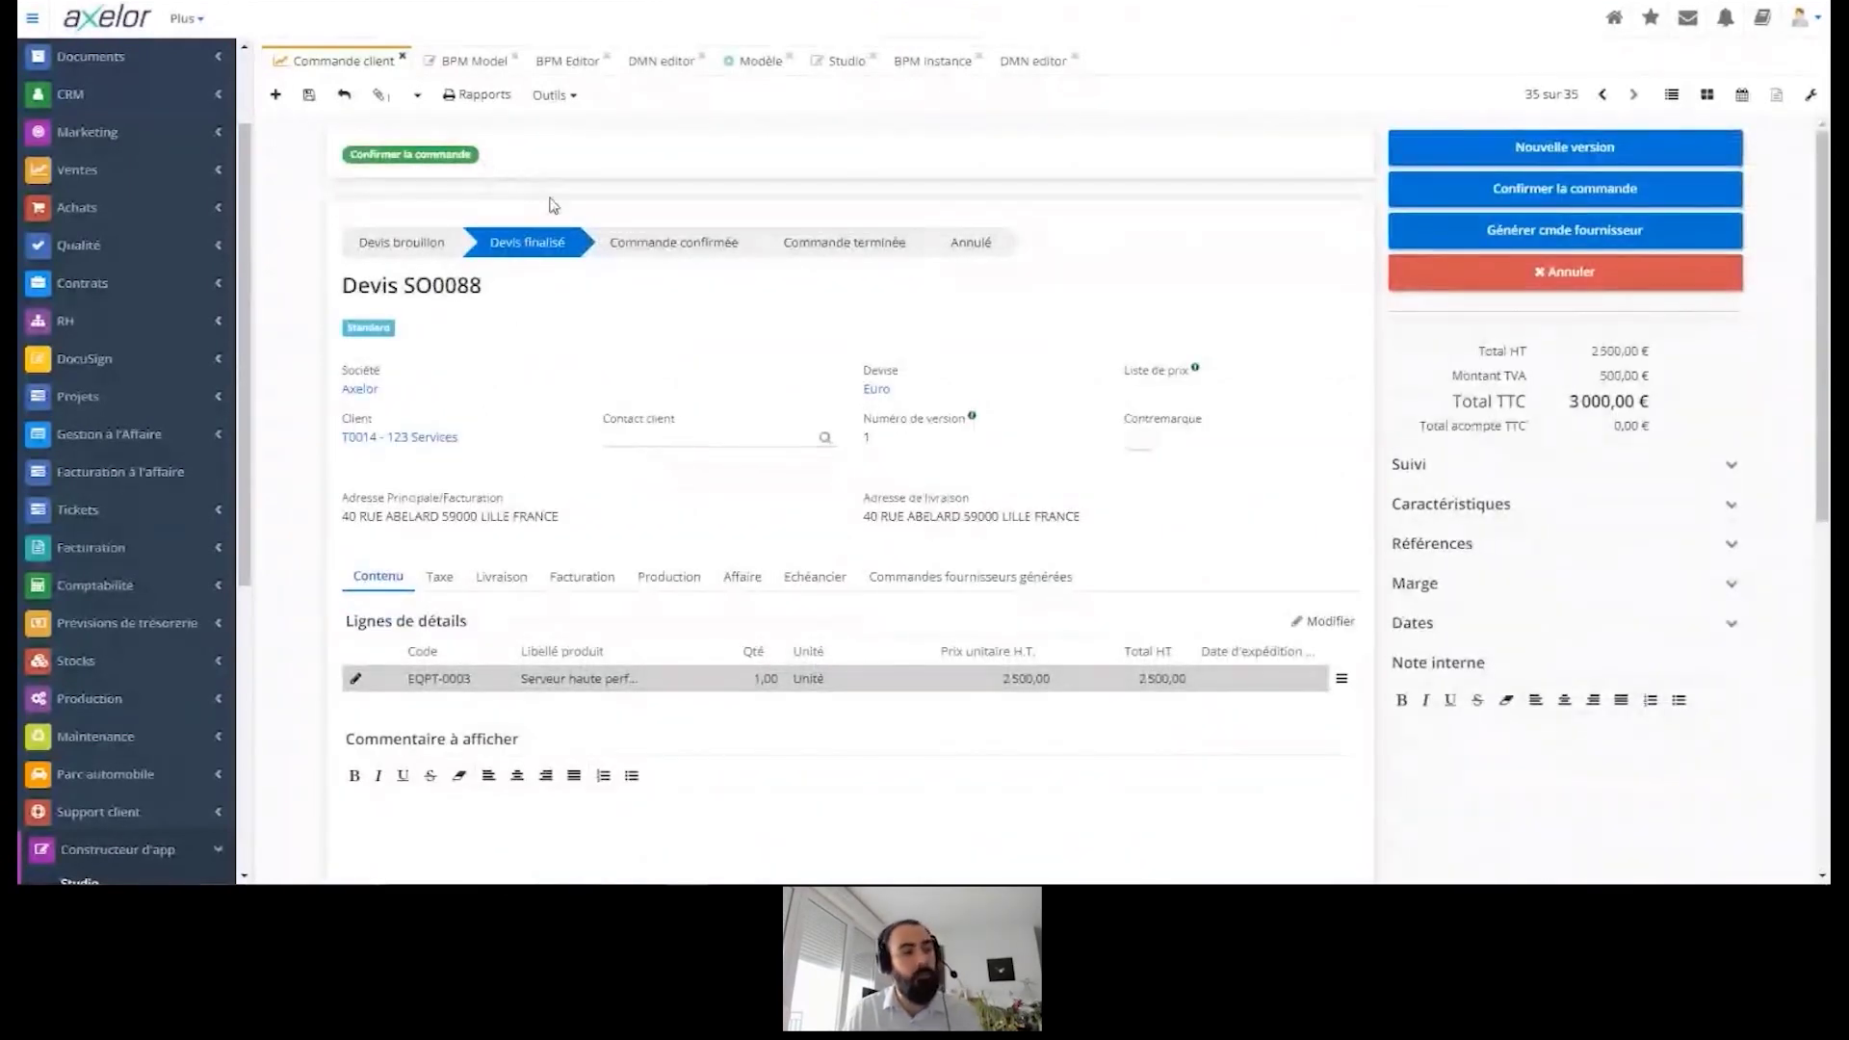
{"action": "left_click", "coordinate": [1593, 196]}
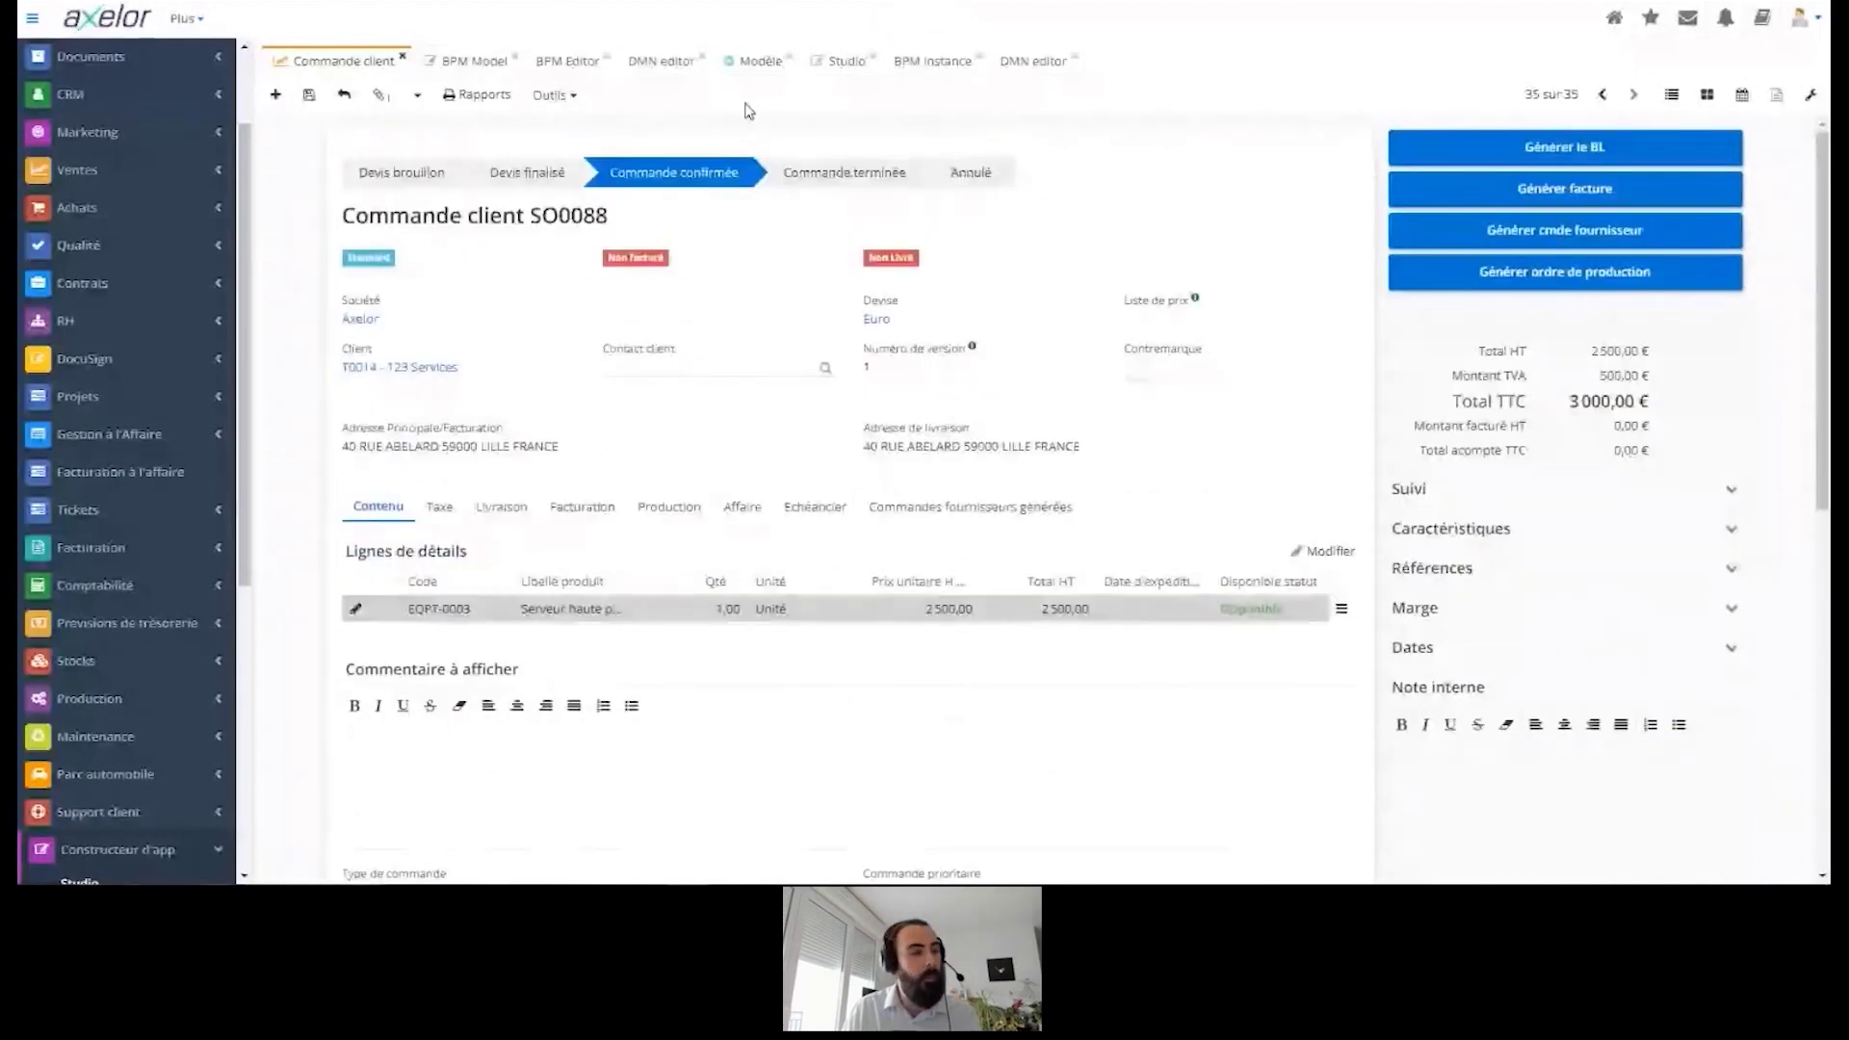
Step: Show the email notification settings of the Confirmer la commande task in the process diagram
{"action": "left_click", "coordinate": [579, 64]}
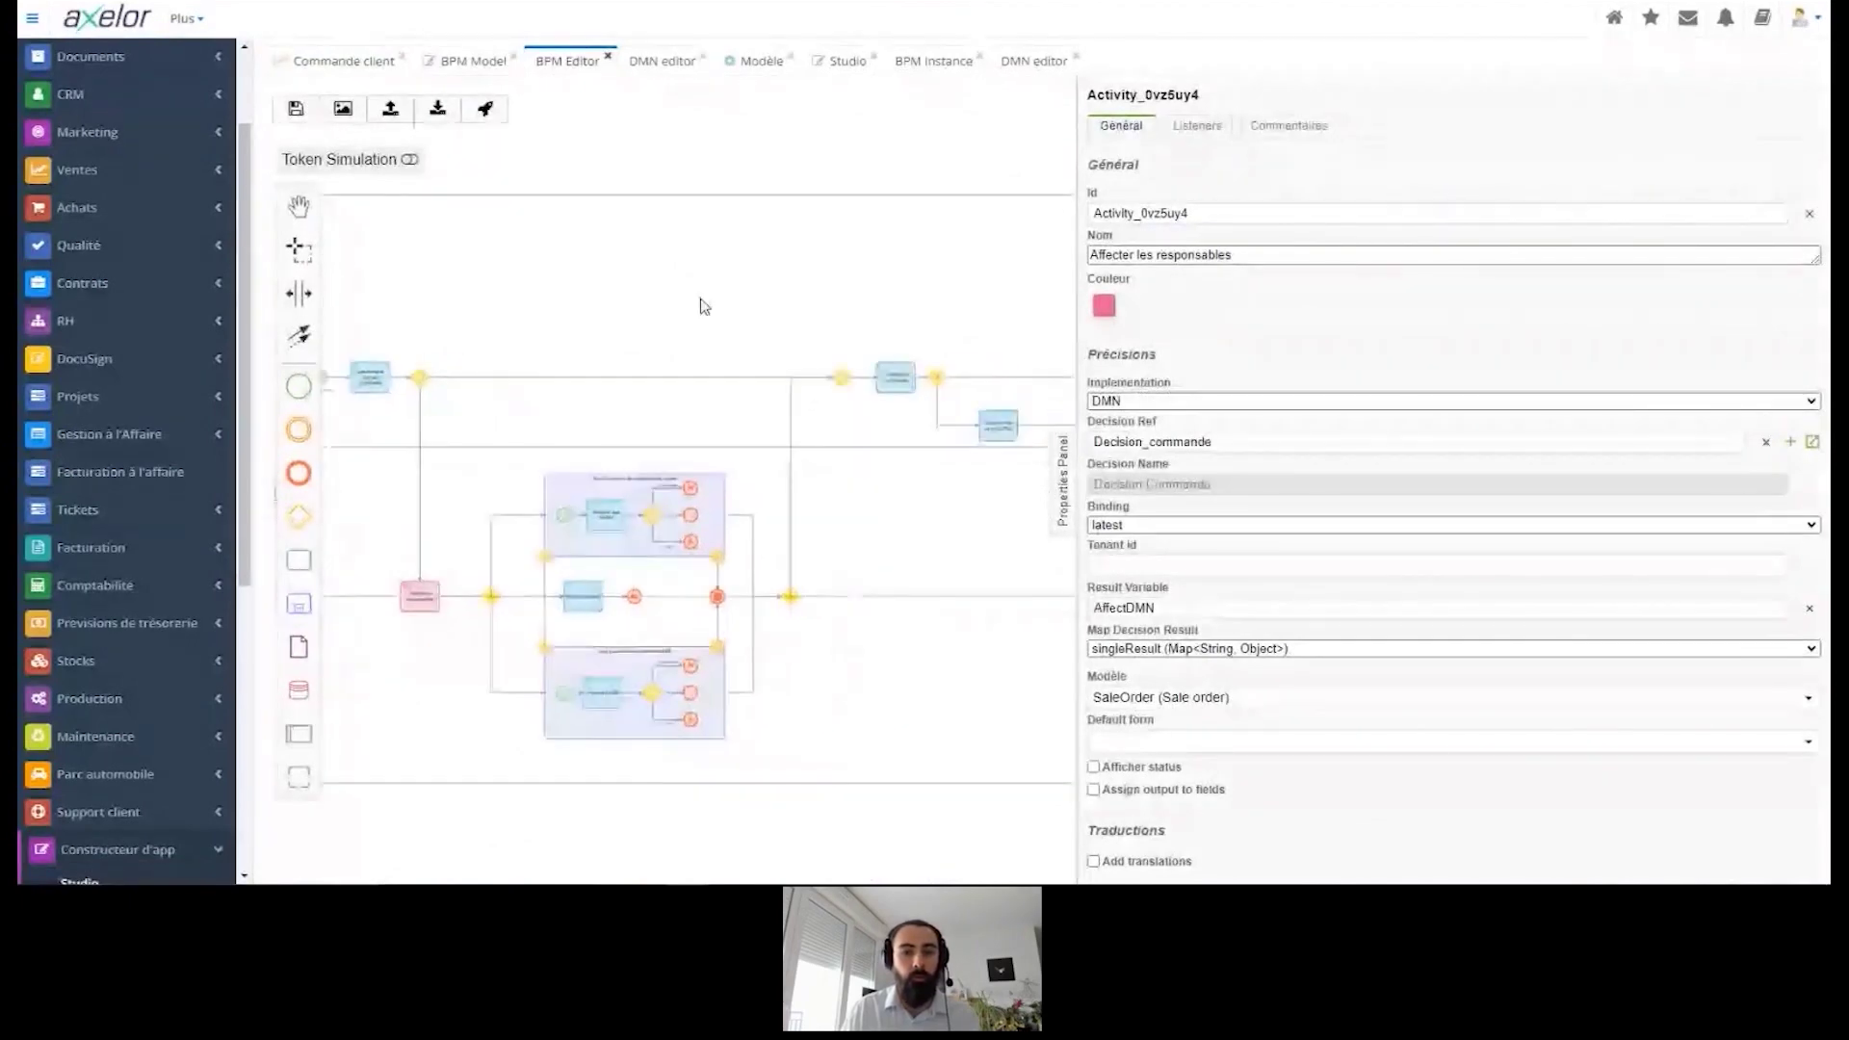
{"action": "left_click", "coordinate": [883, 377]}
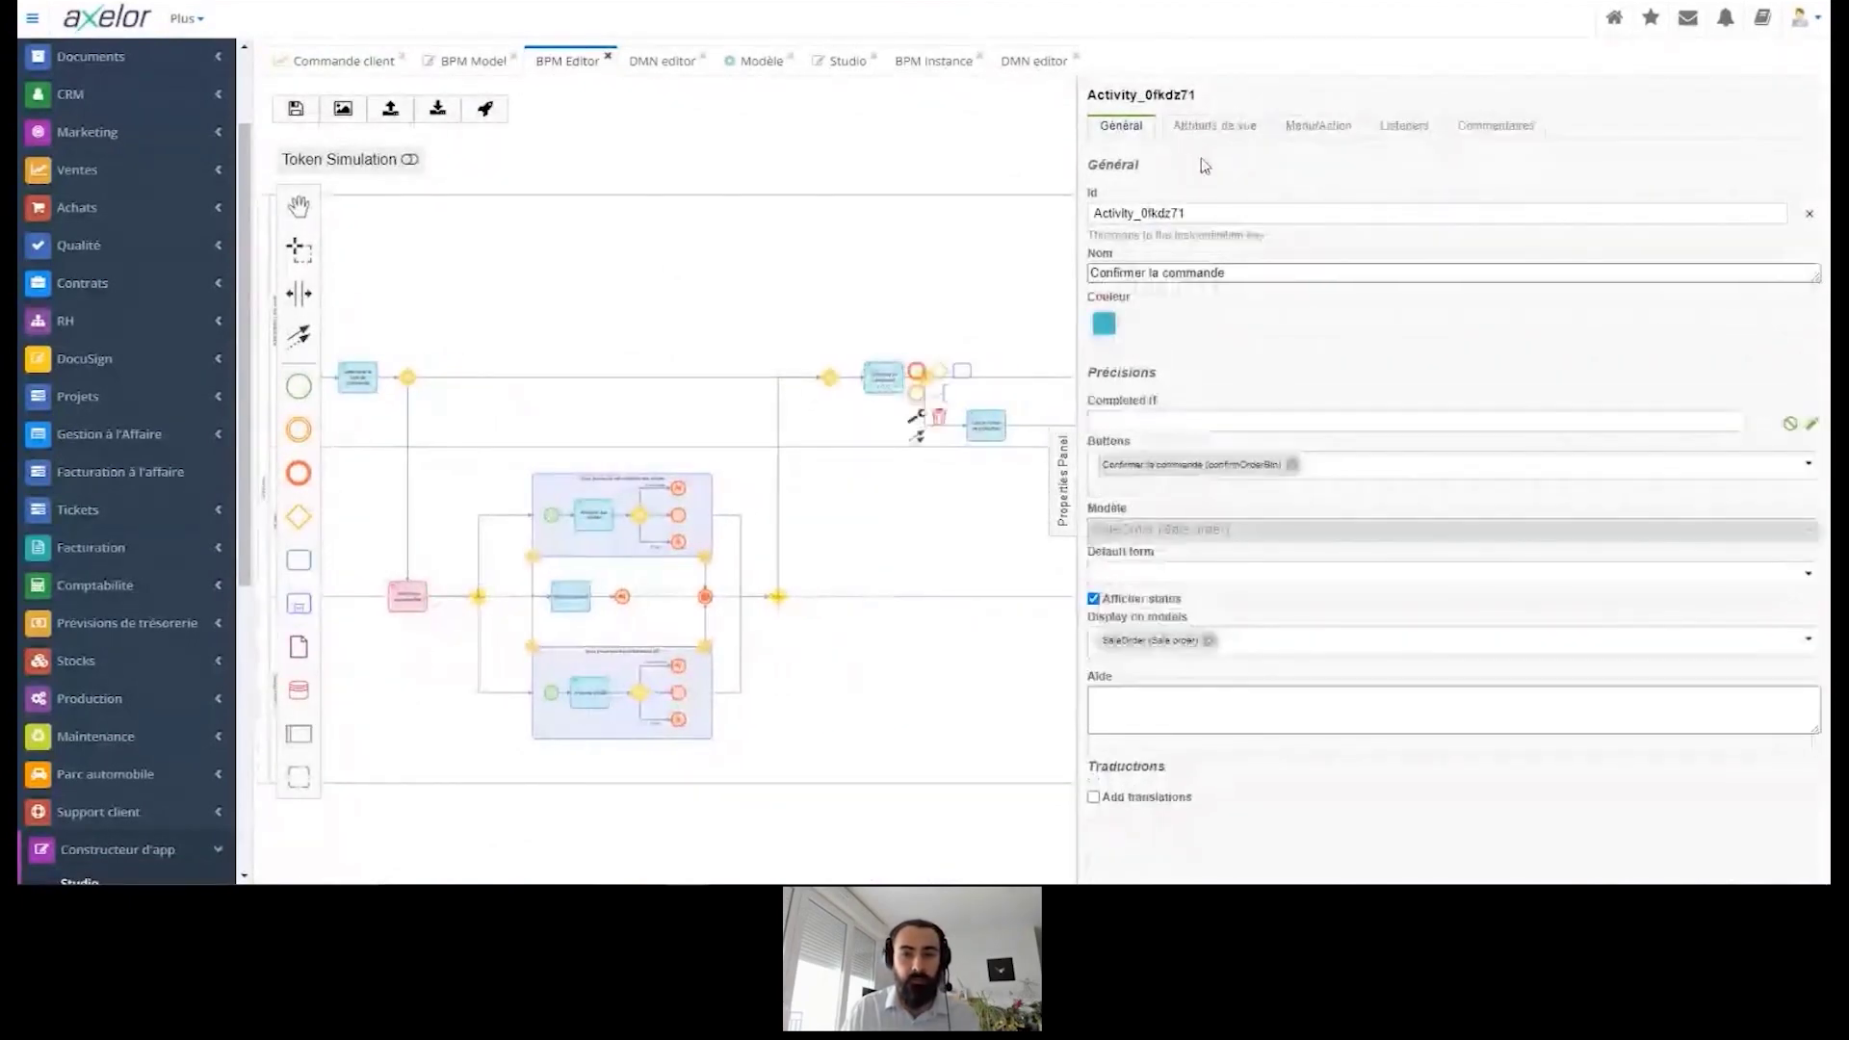
{"action": "left_click", "coordinate": [1325, 130]}
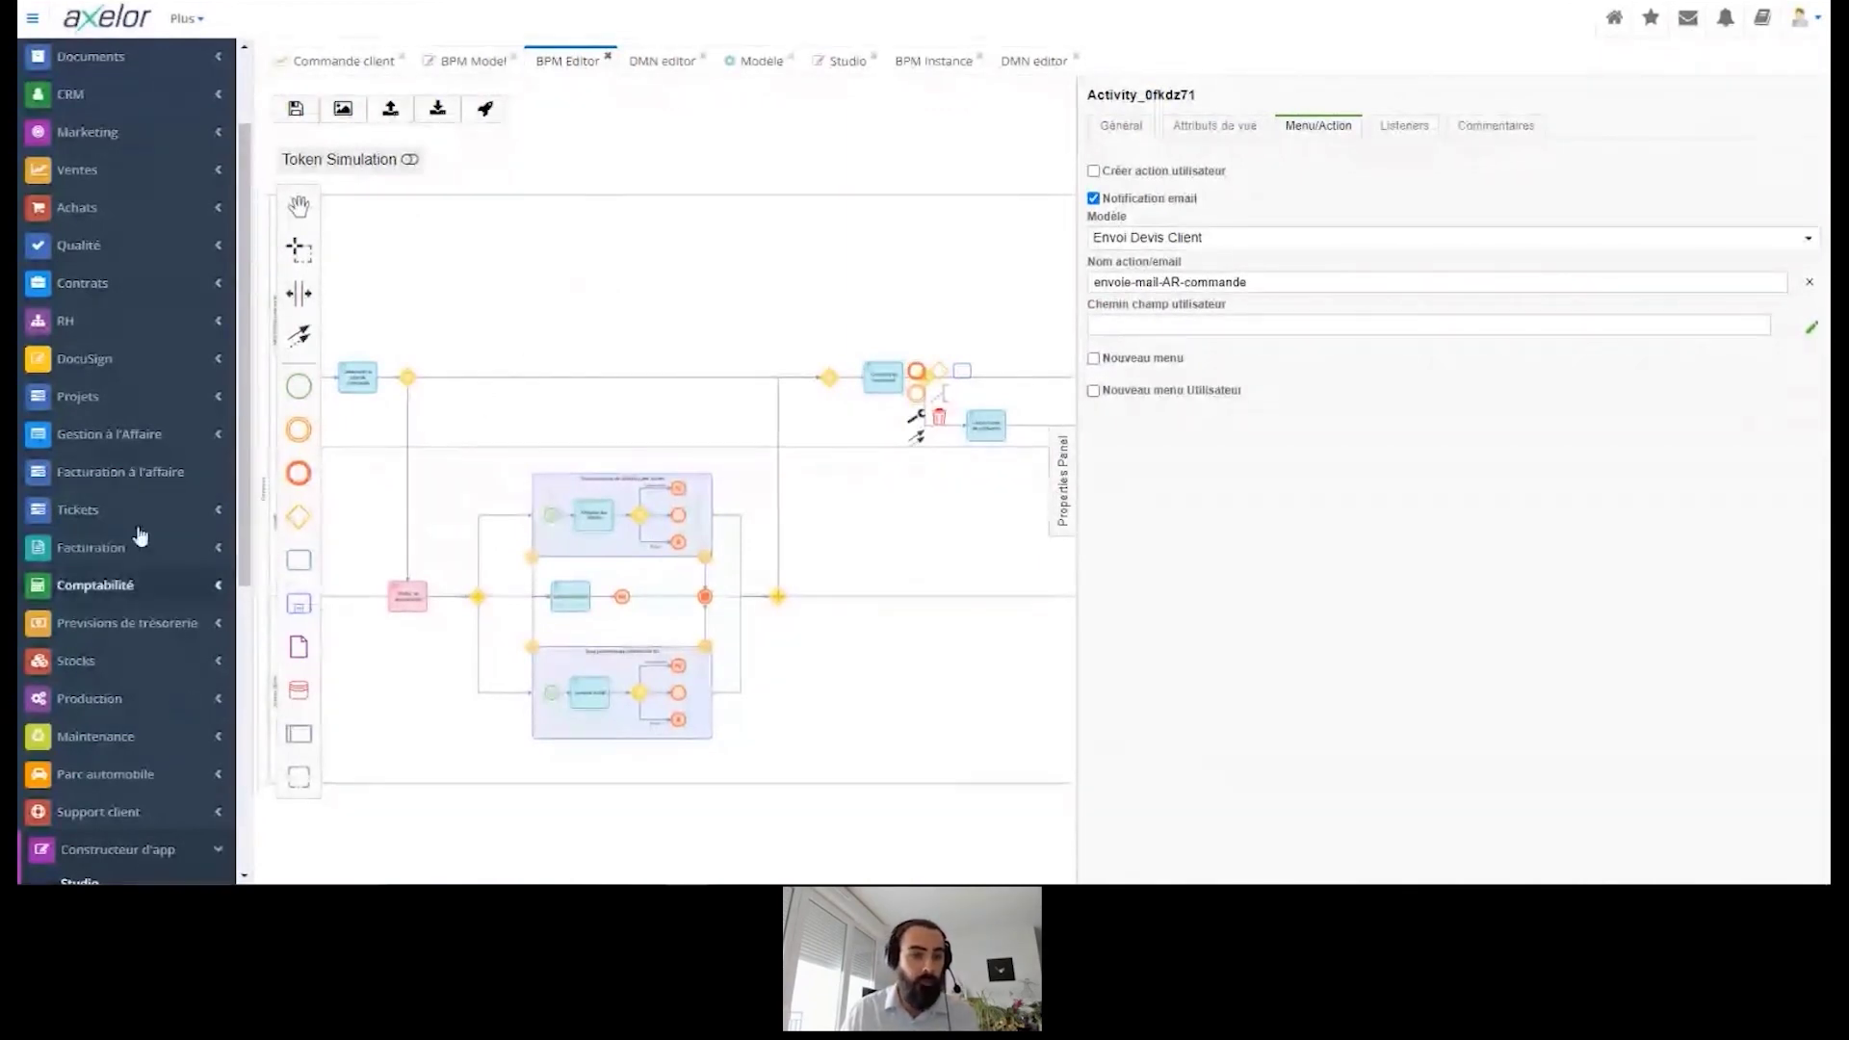
Step: Display all application messages and open the email generated for the confirmed 123 Services order
{"action": "scroll", "coordinate": [125, 626], "scroll_direction": "down", "scroll_amount": 5}
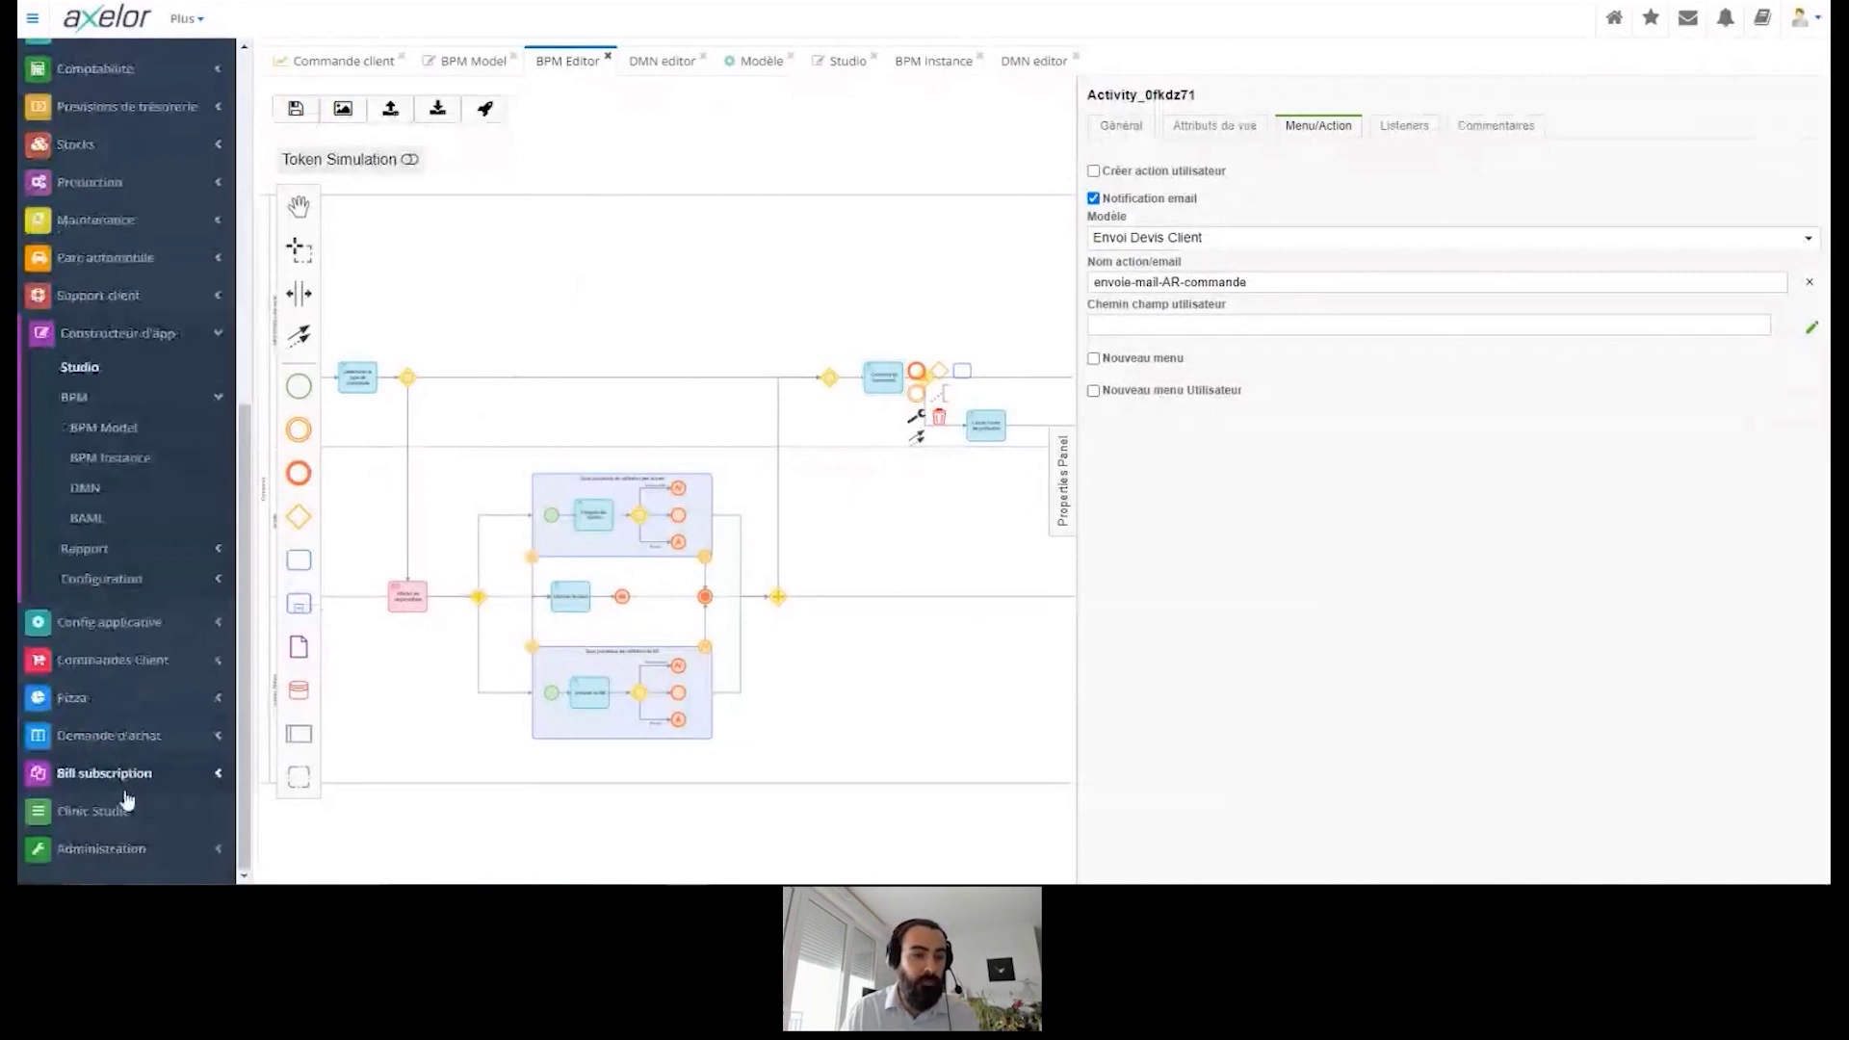
{"action": "left_click", "coordinate": [145, 626]}
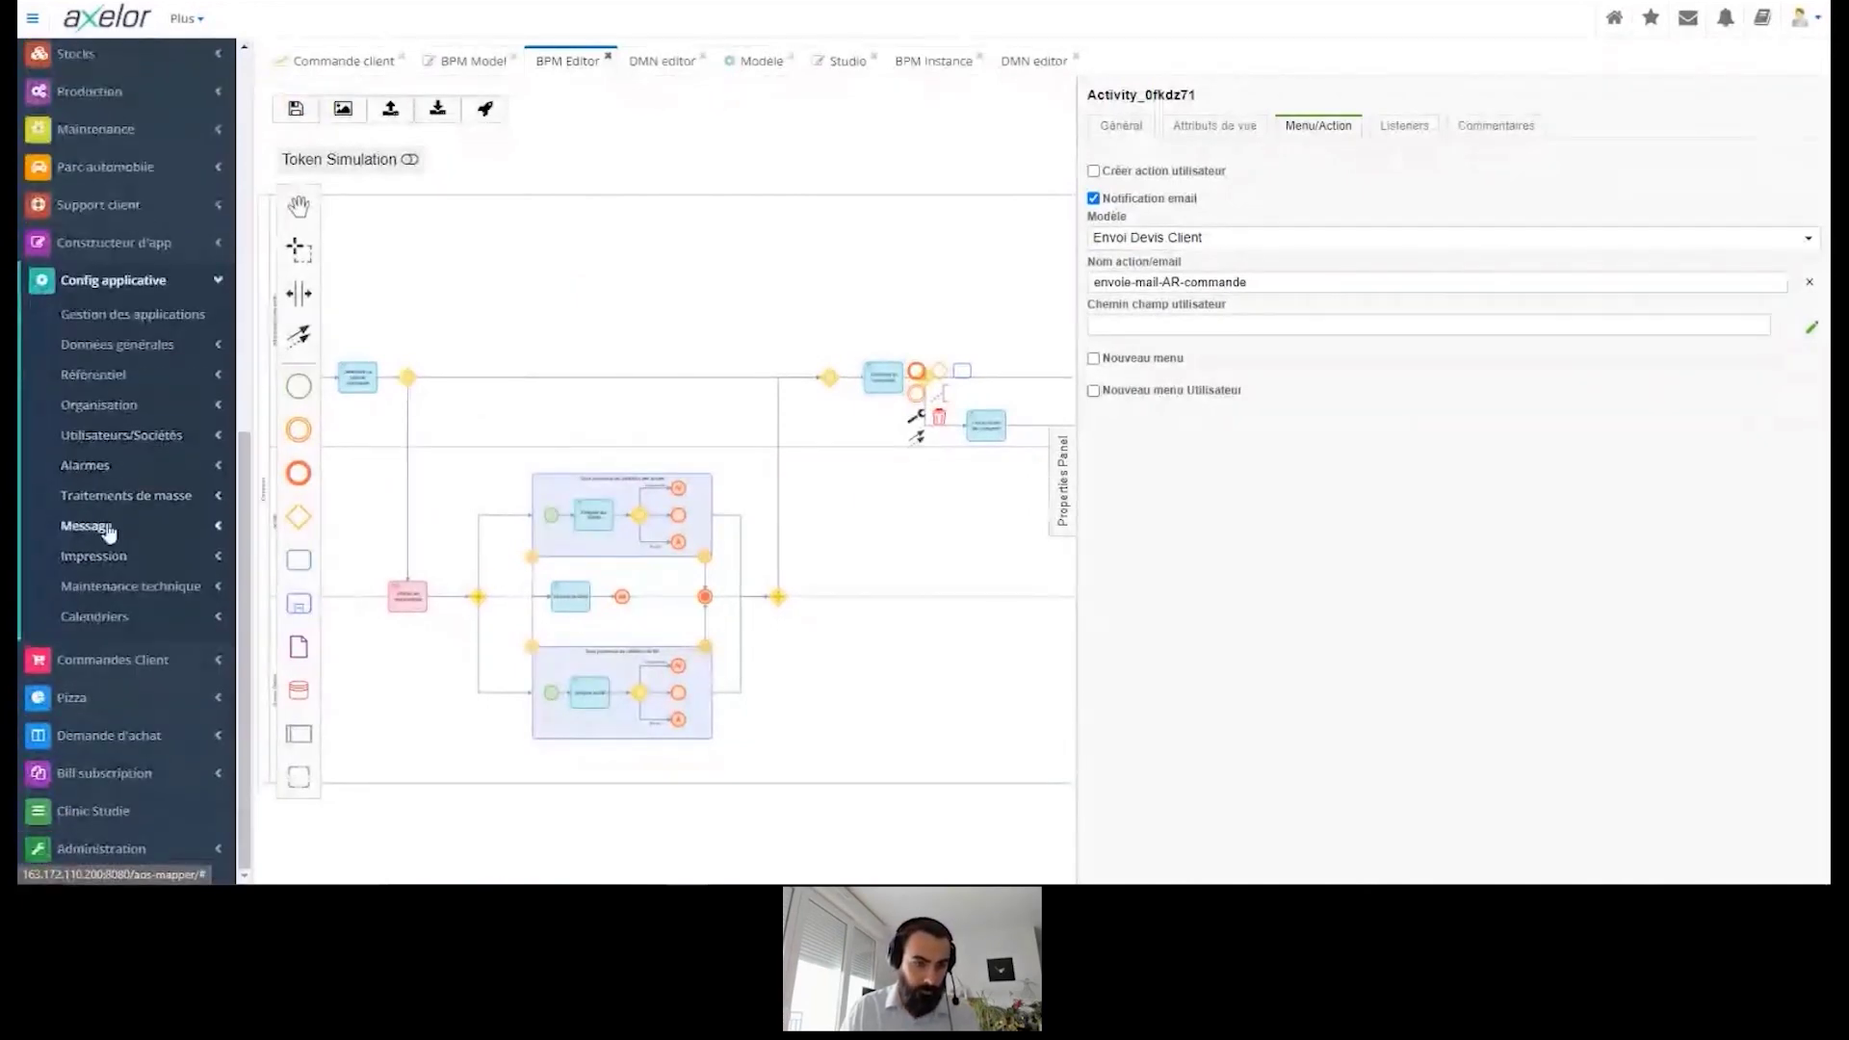
{"action": "left_click", "coordinate": [109, 533]}
{"action": "left_click", "coordinate": [126, 680]}
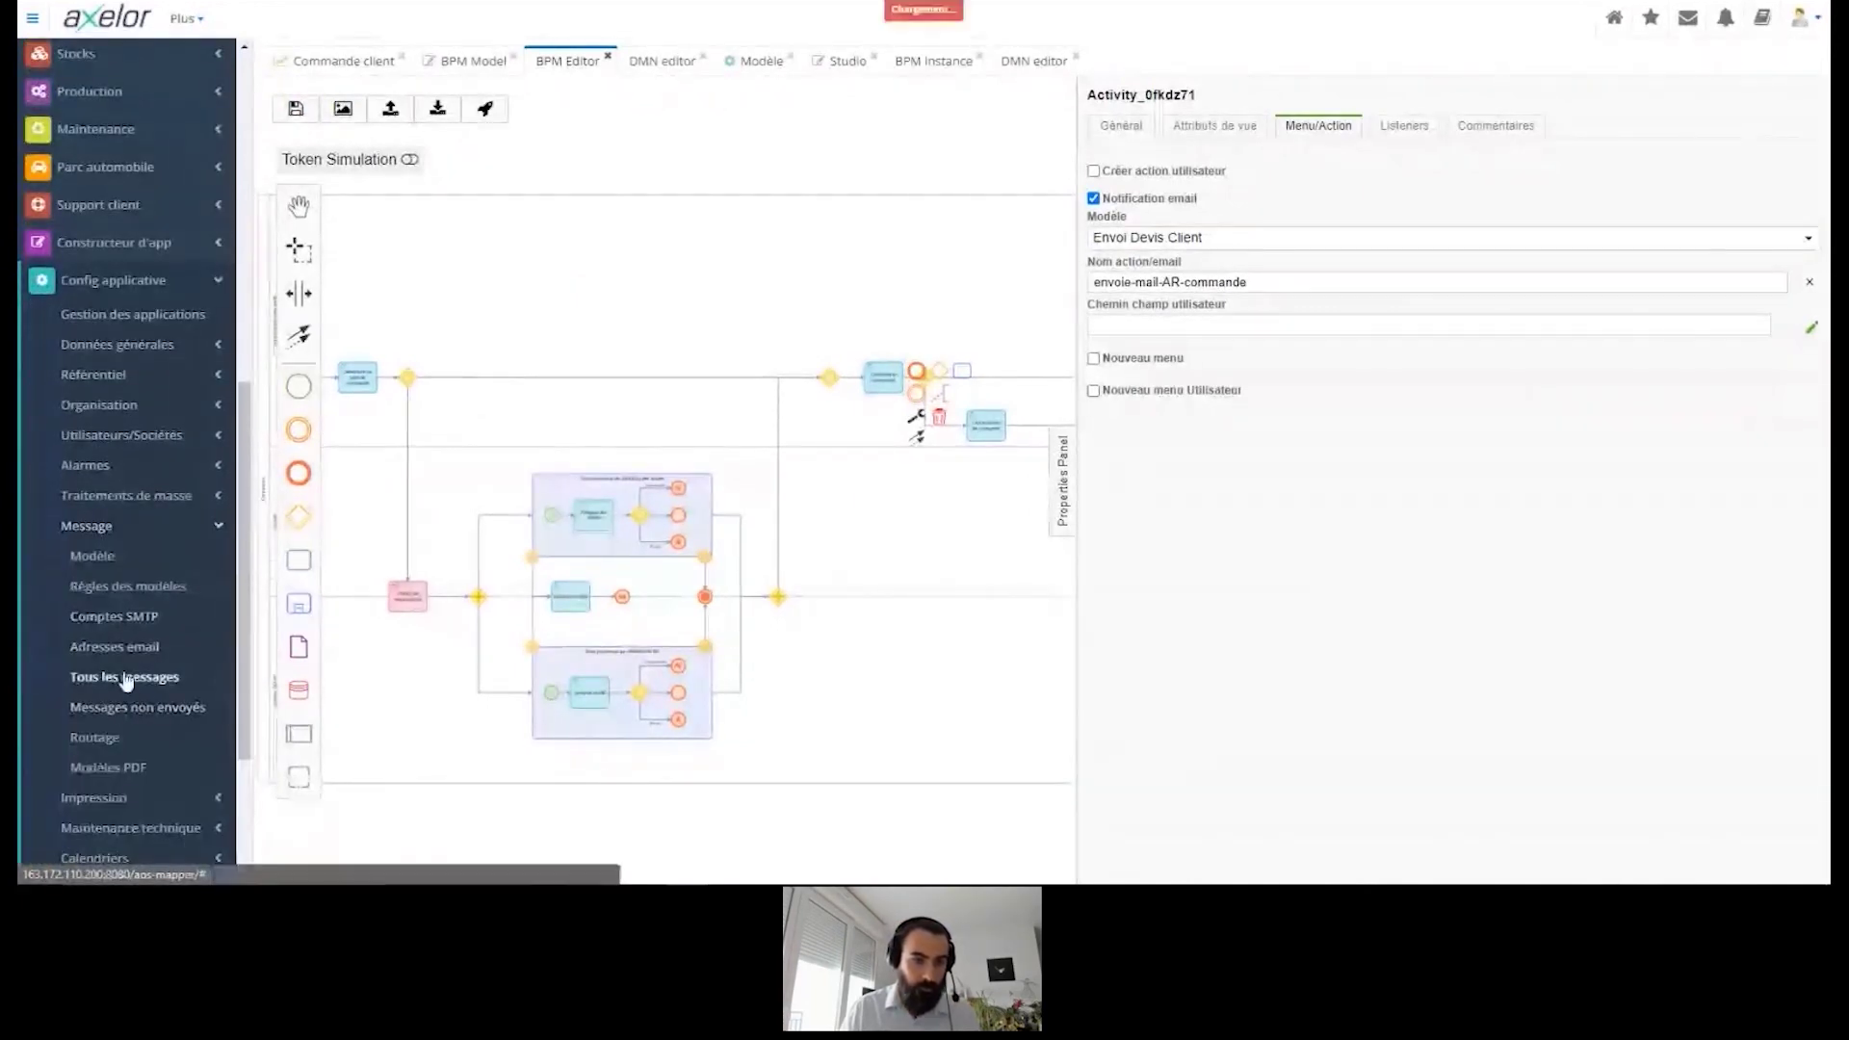
{"action": "double_click", "coordinate": [944, 190]}
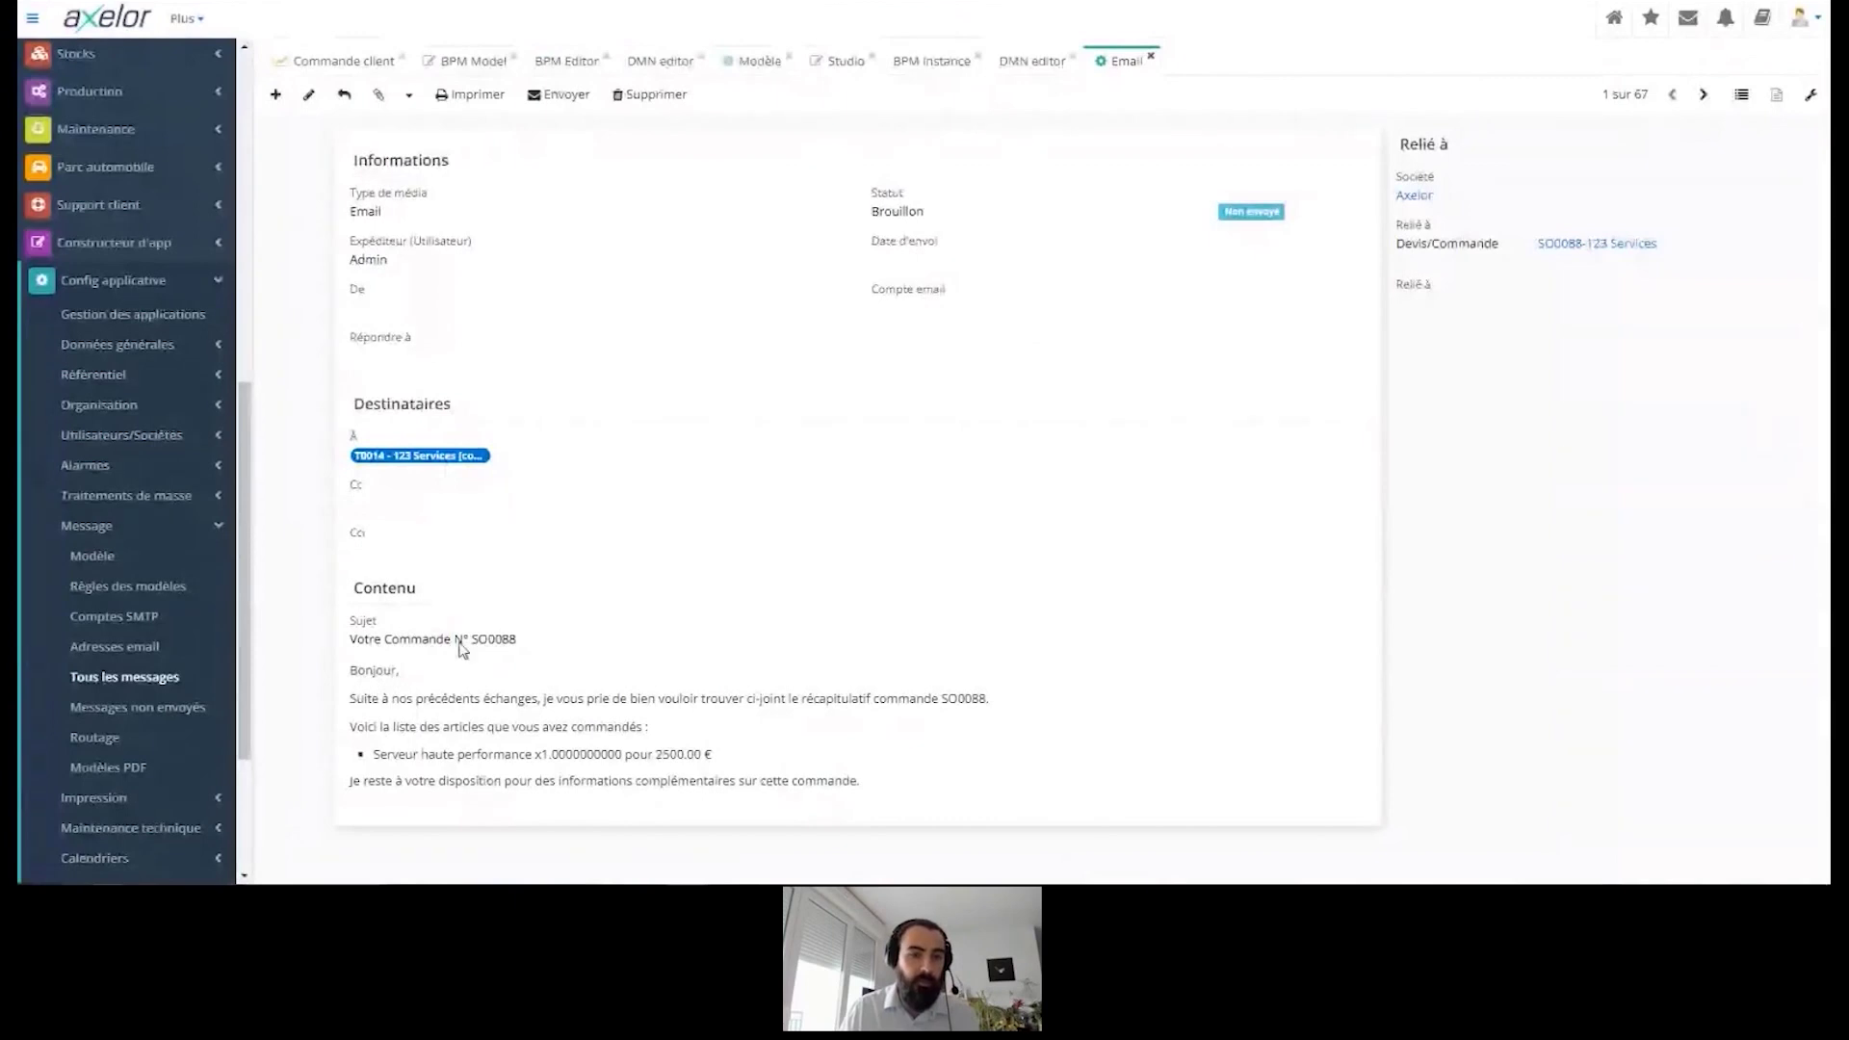
Step: Check the email's order reference and item amount against the customer order's Total HT
{"action": "left_click_drag", "start_coordinate": [487, 639], "coordinate": [541, 651]}
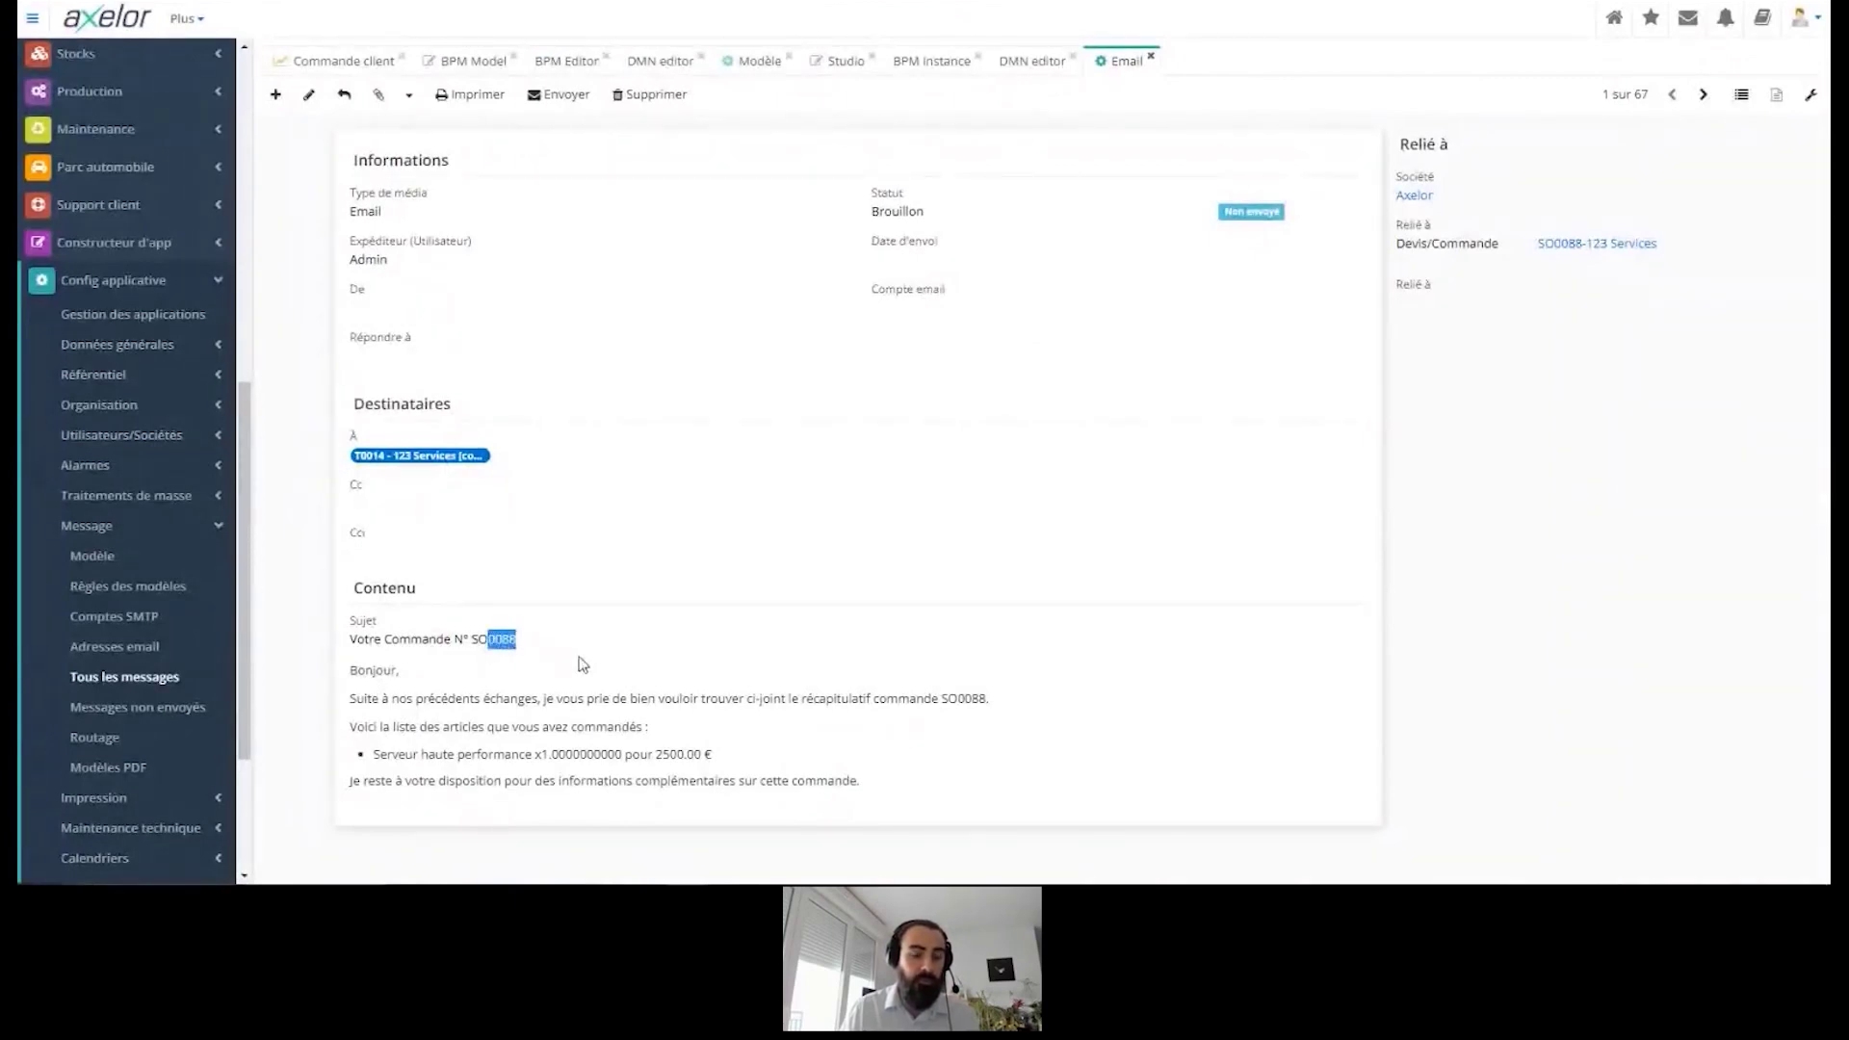
{"action": "left_click_drag", "start_coordinate": [757, 780], "coordinate": [433, 754]}
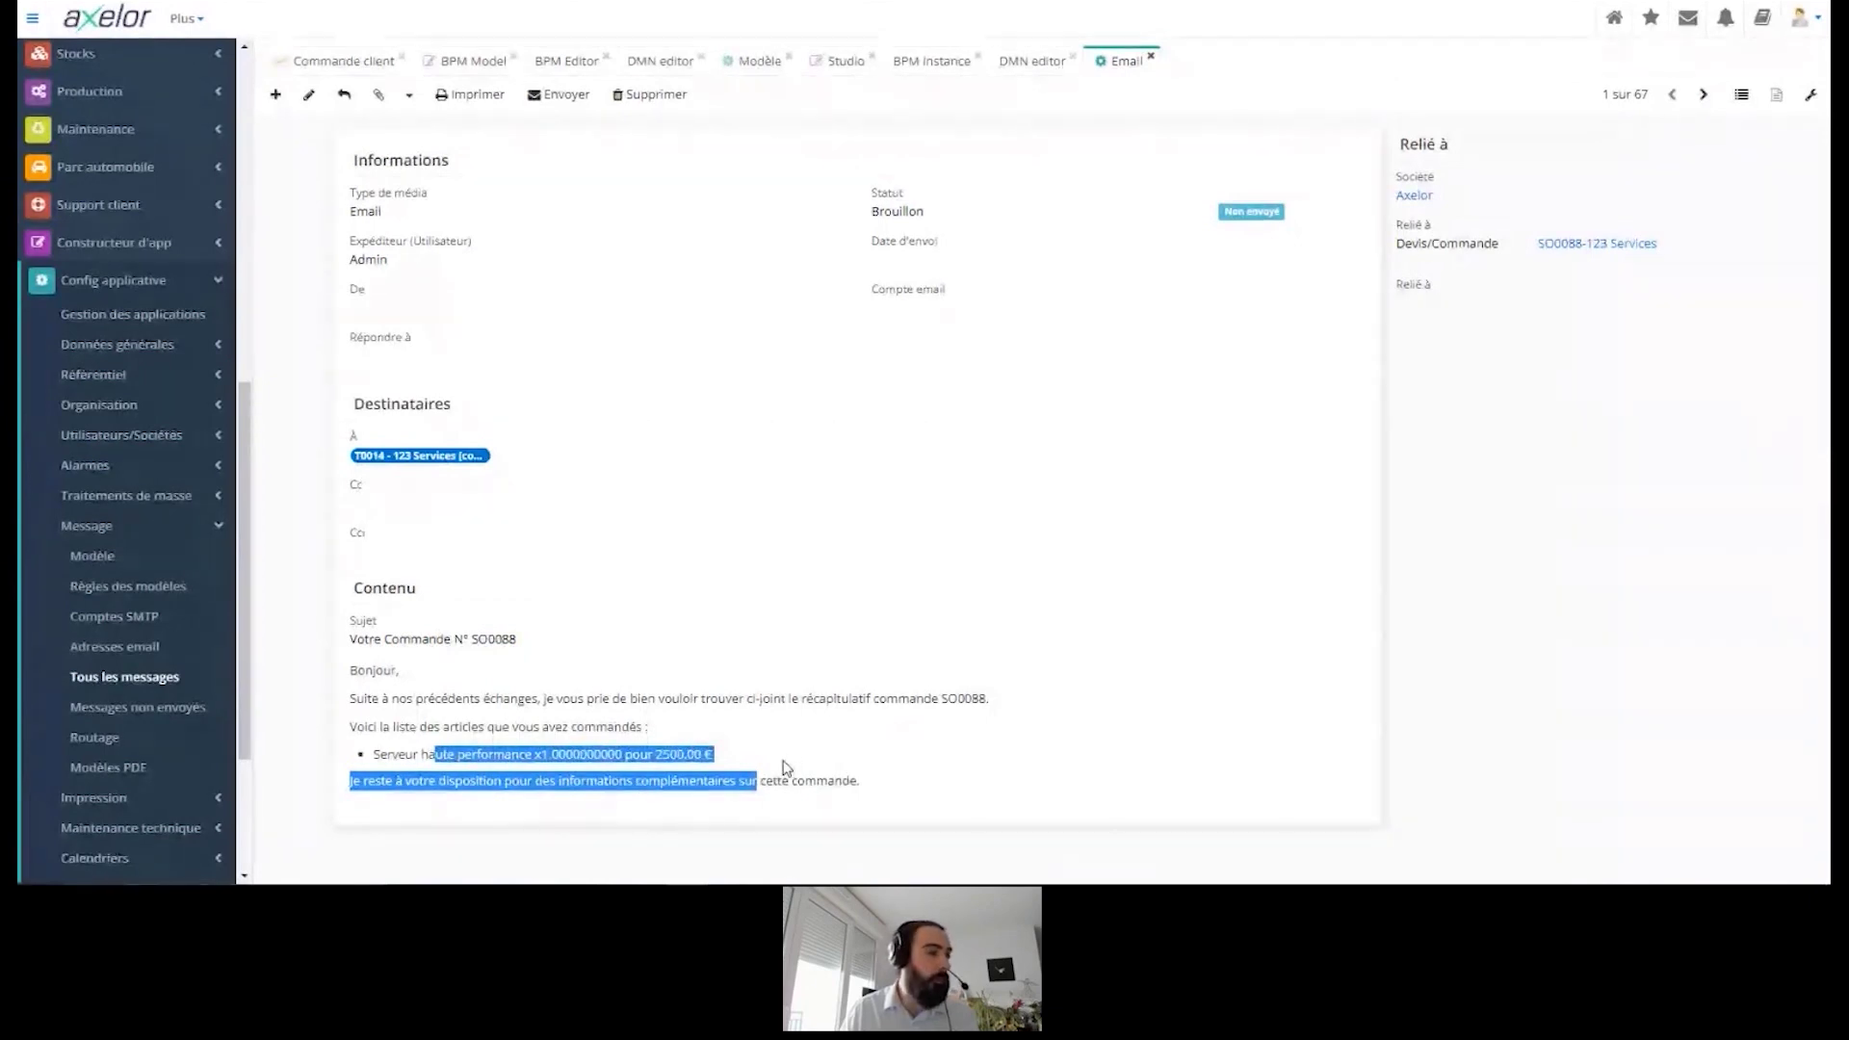
{"action": "left_click", "coordinate": [338, 62]}
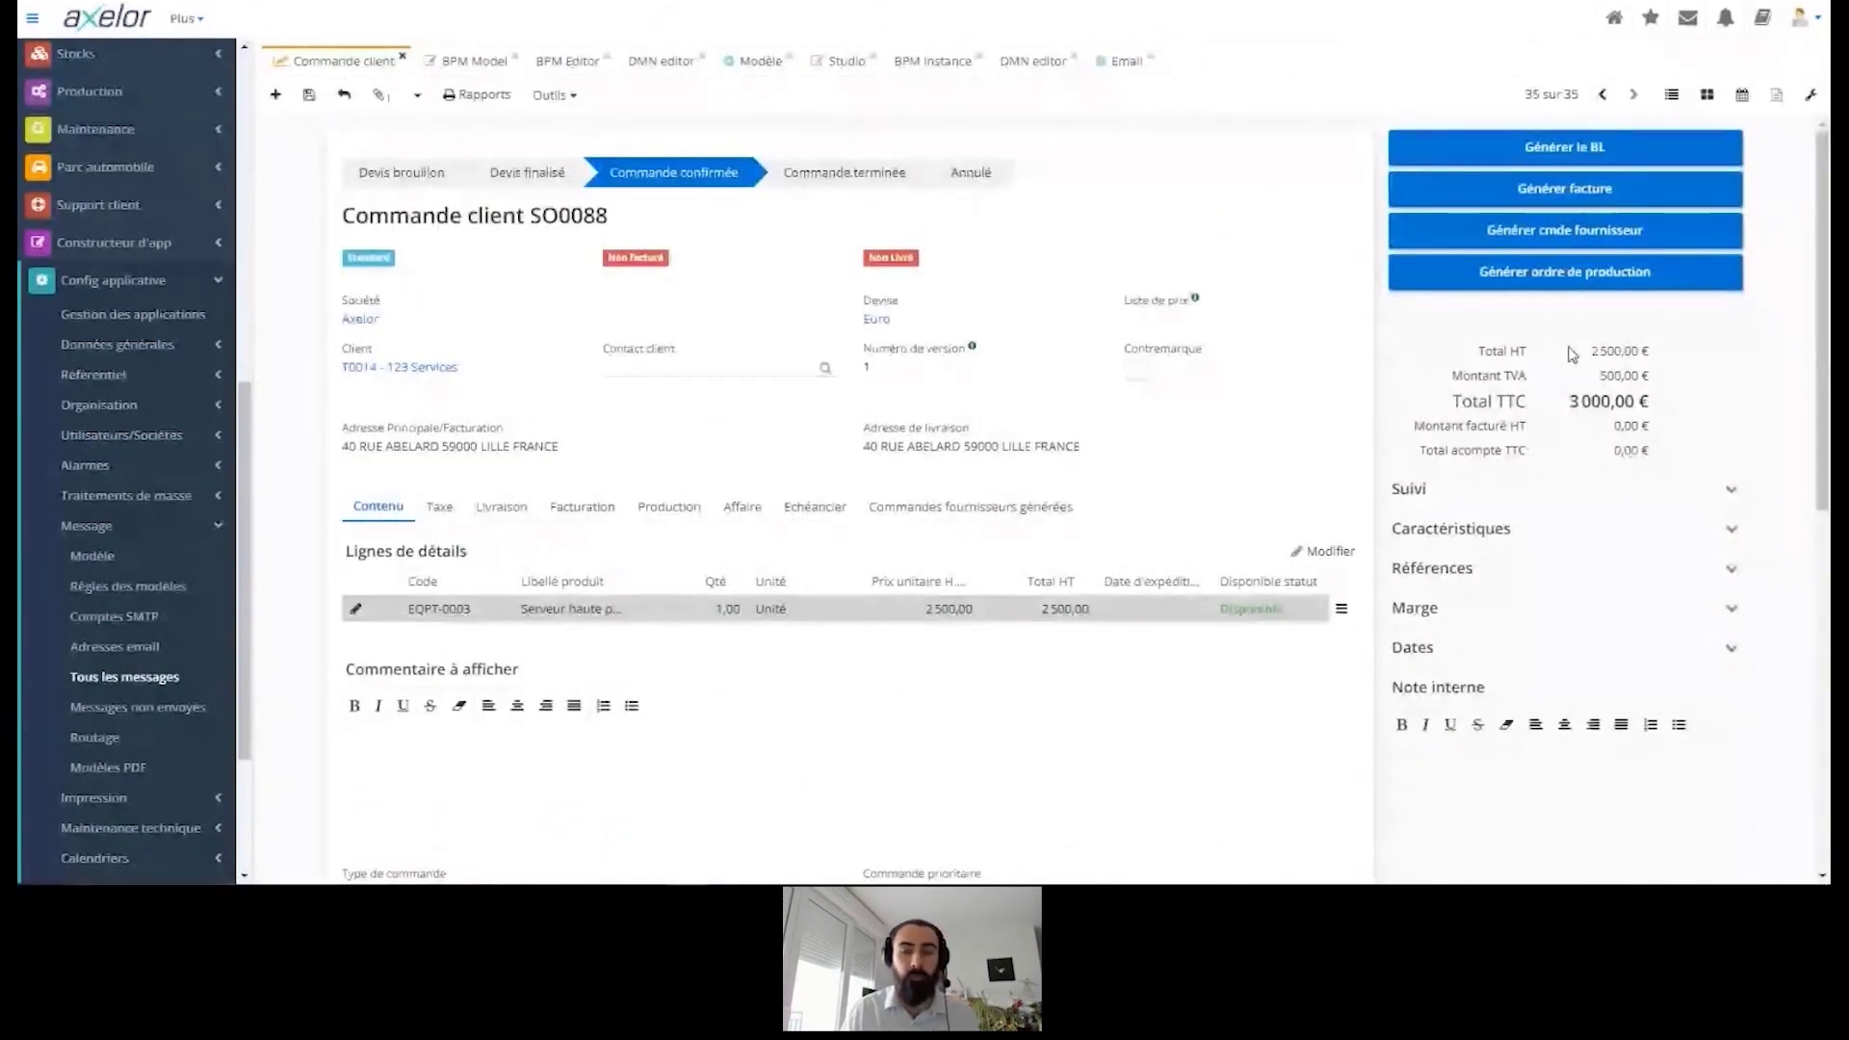
{"action": "left_click_drag", "start_coordinate": [1572, 355], "coordinate": [1673, 358]}
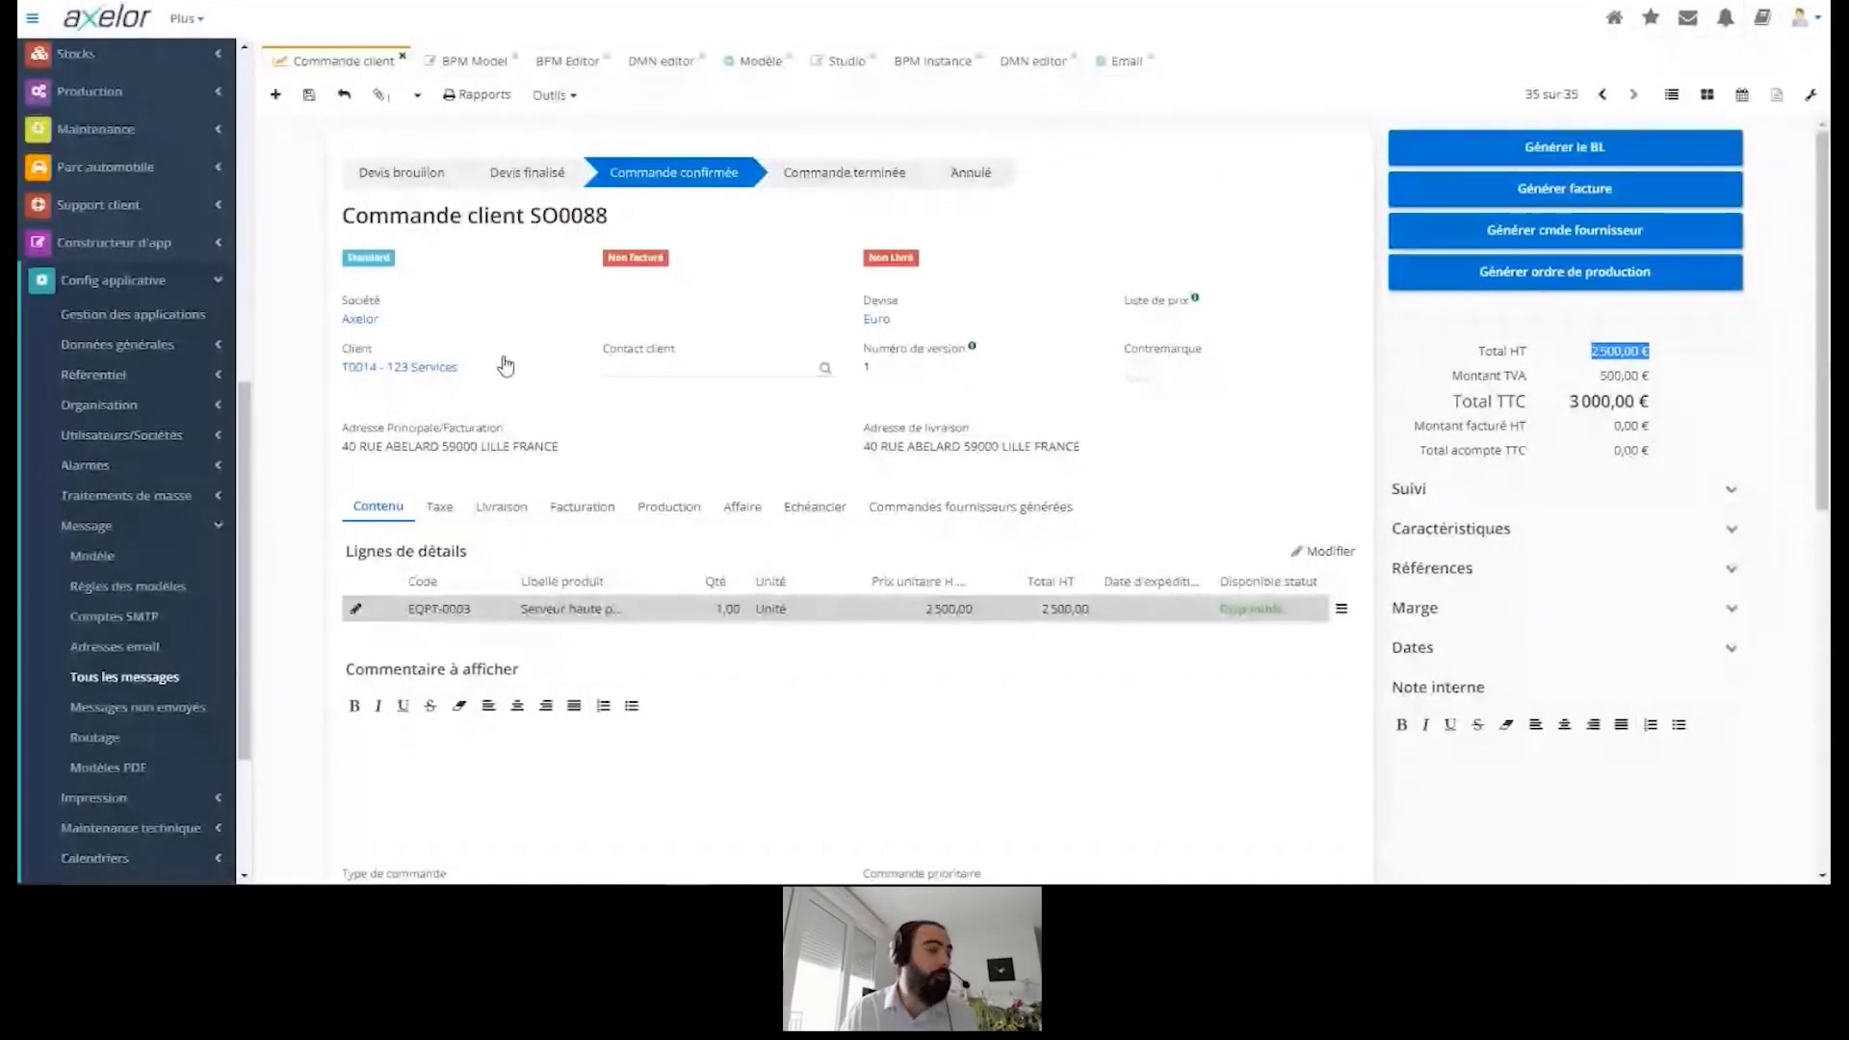
Step: Check the client reference on the confirmed customer order and show the Envoi Devis Client email template
{"action": "left_click_drag", "start_coordinate": [344, 367], "coordinate": [357, 367]}
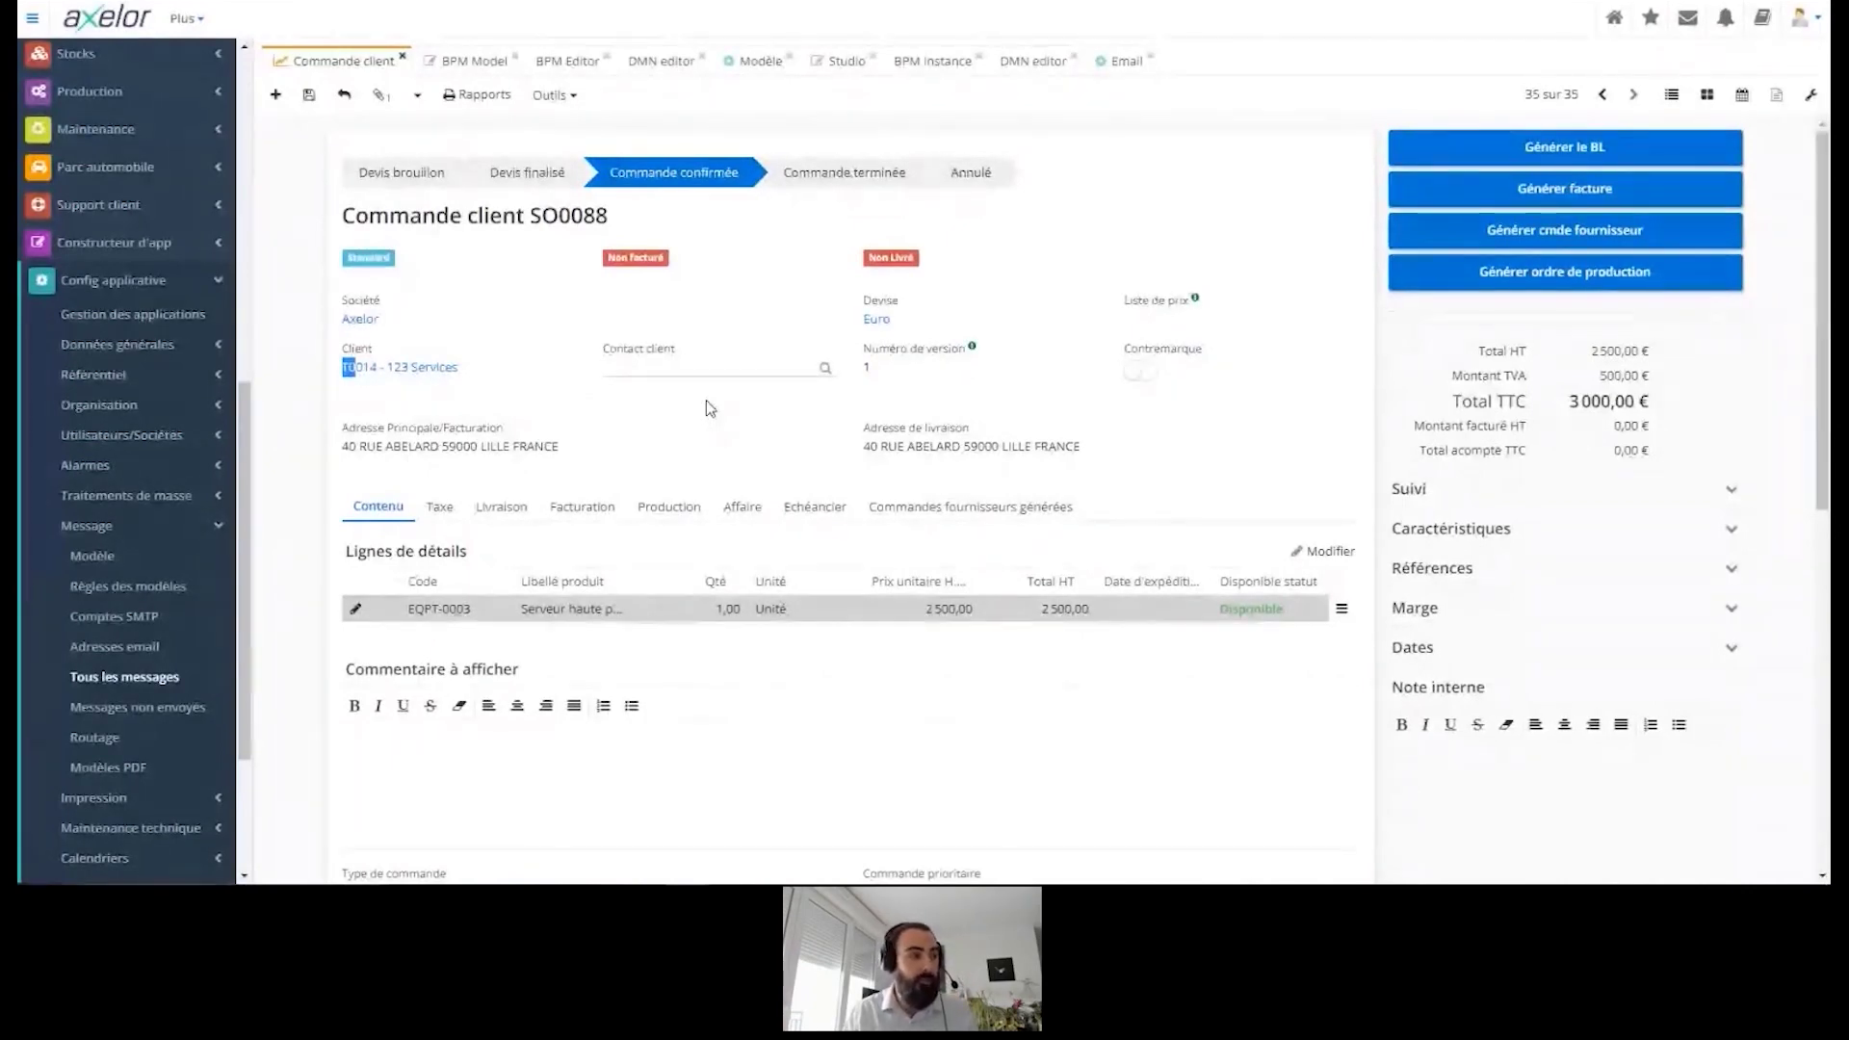
{"action": "left_click", "coordinate": [760, 60]}
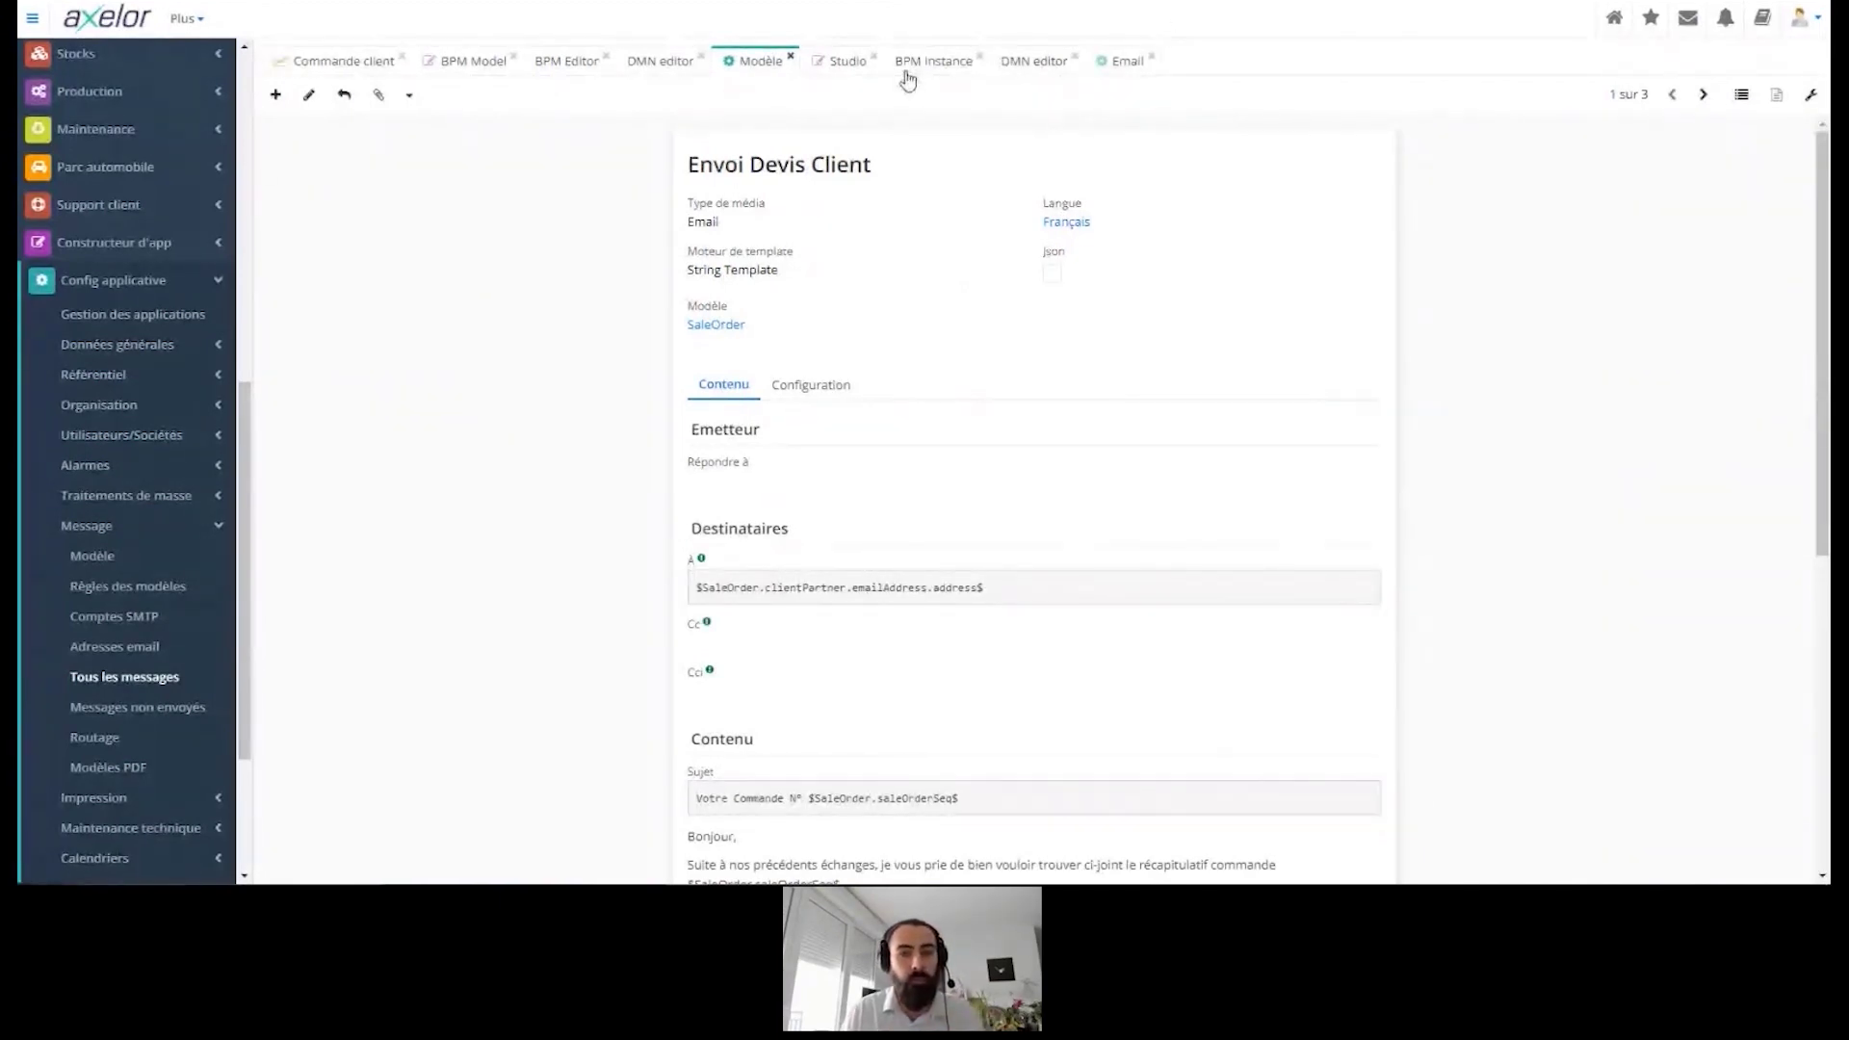
Step: Open the dashboard of the order's process instance and review the time spent per node and who completed Analyser aux achats
{"action": "left_click", "coordinate": [934, 62]}
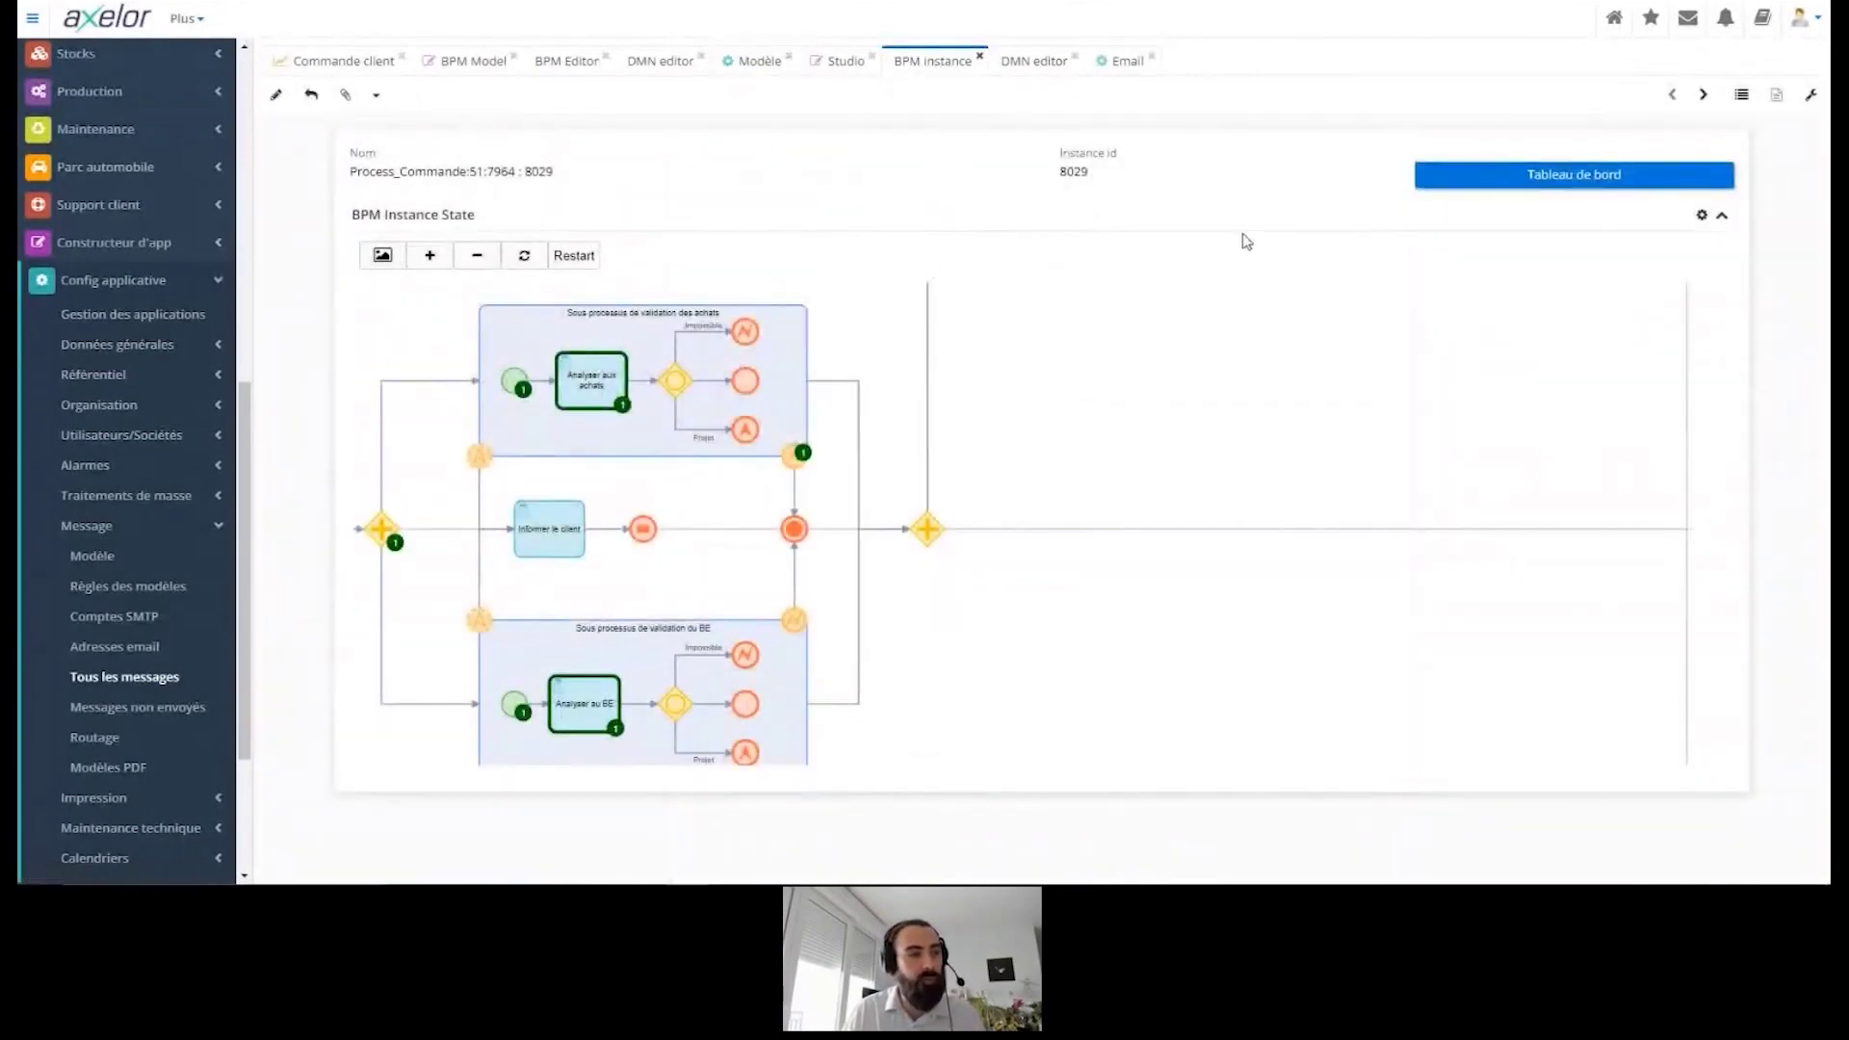
{"action": "left_click", "coordinate": [1528, 186]}
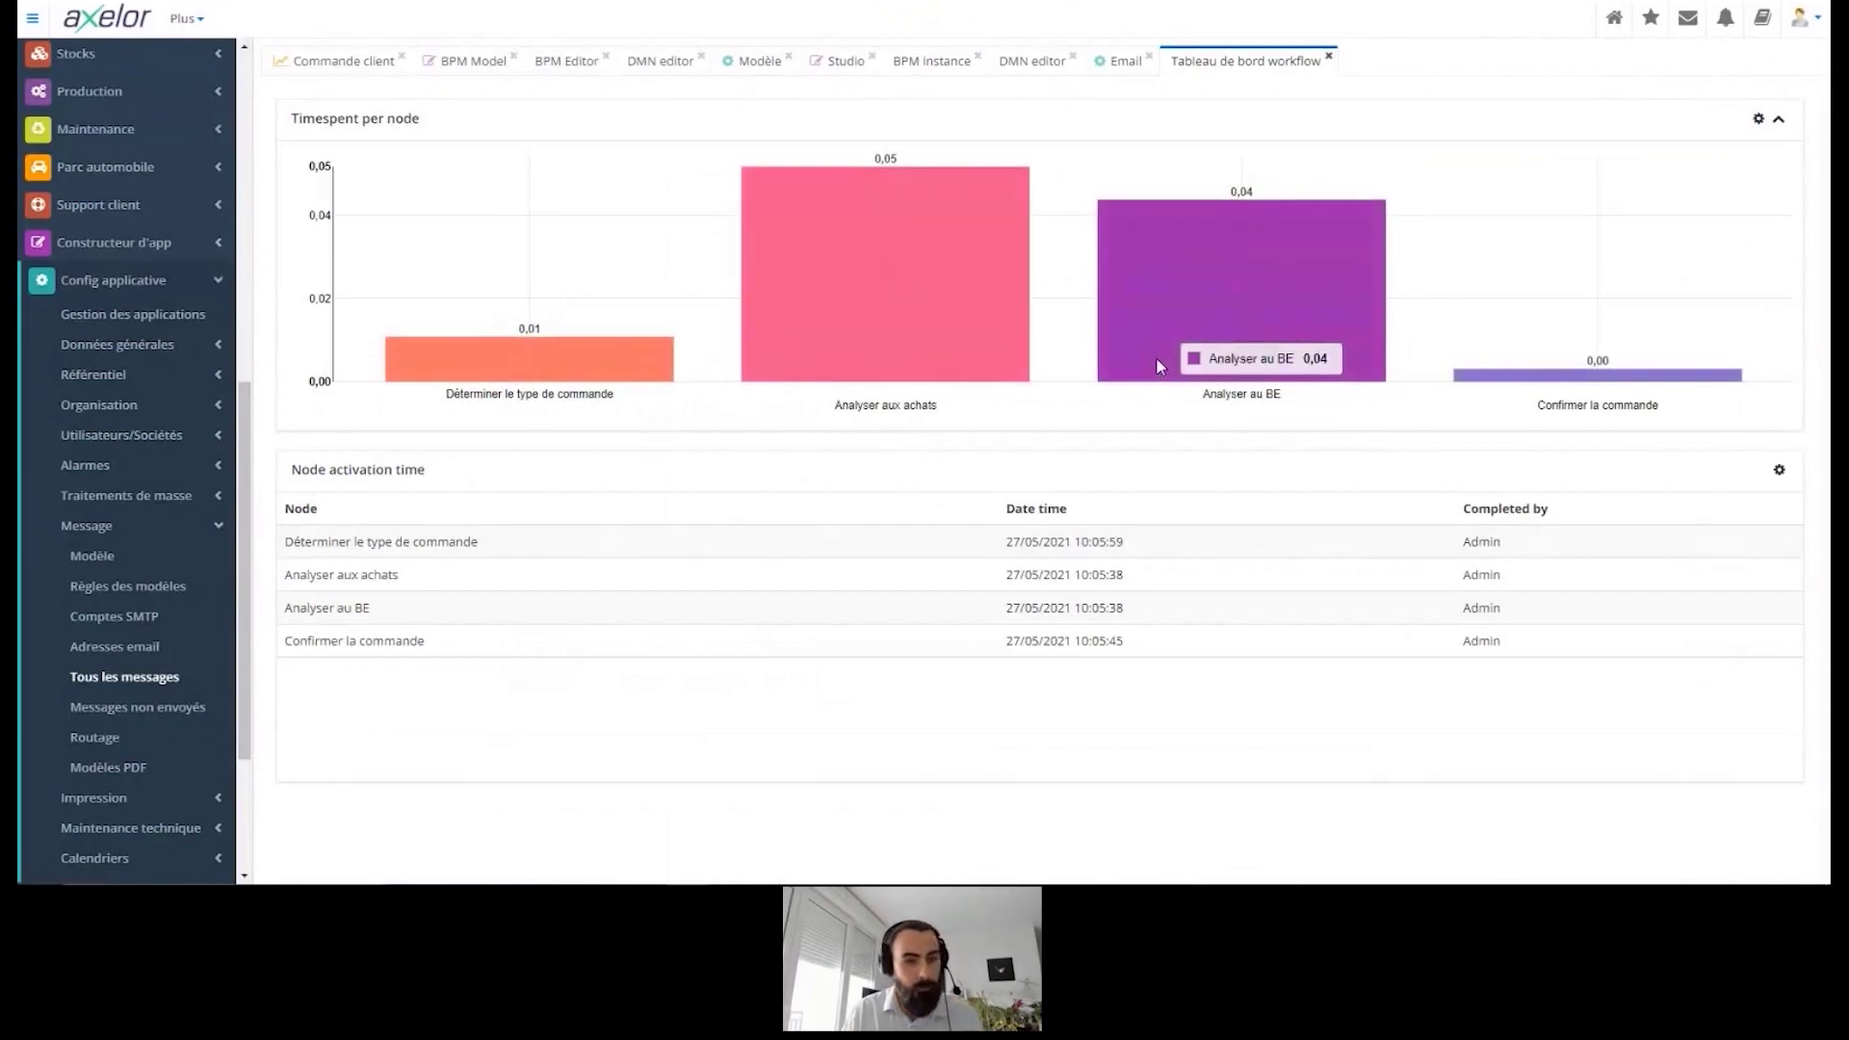
{"action": "mouse_move", "coordinate": [809, 236]}
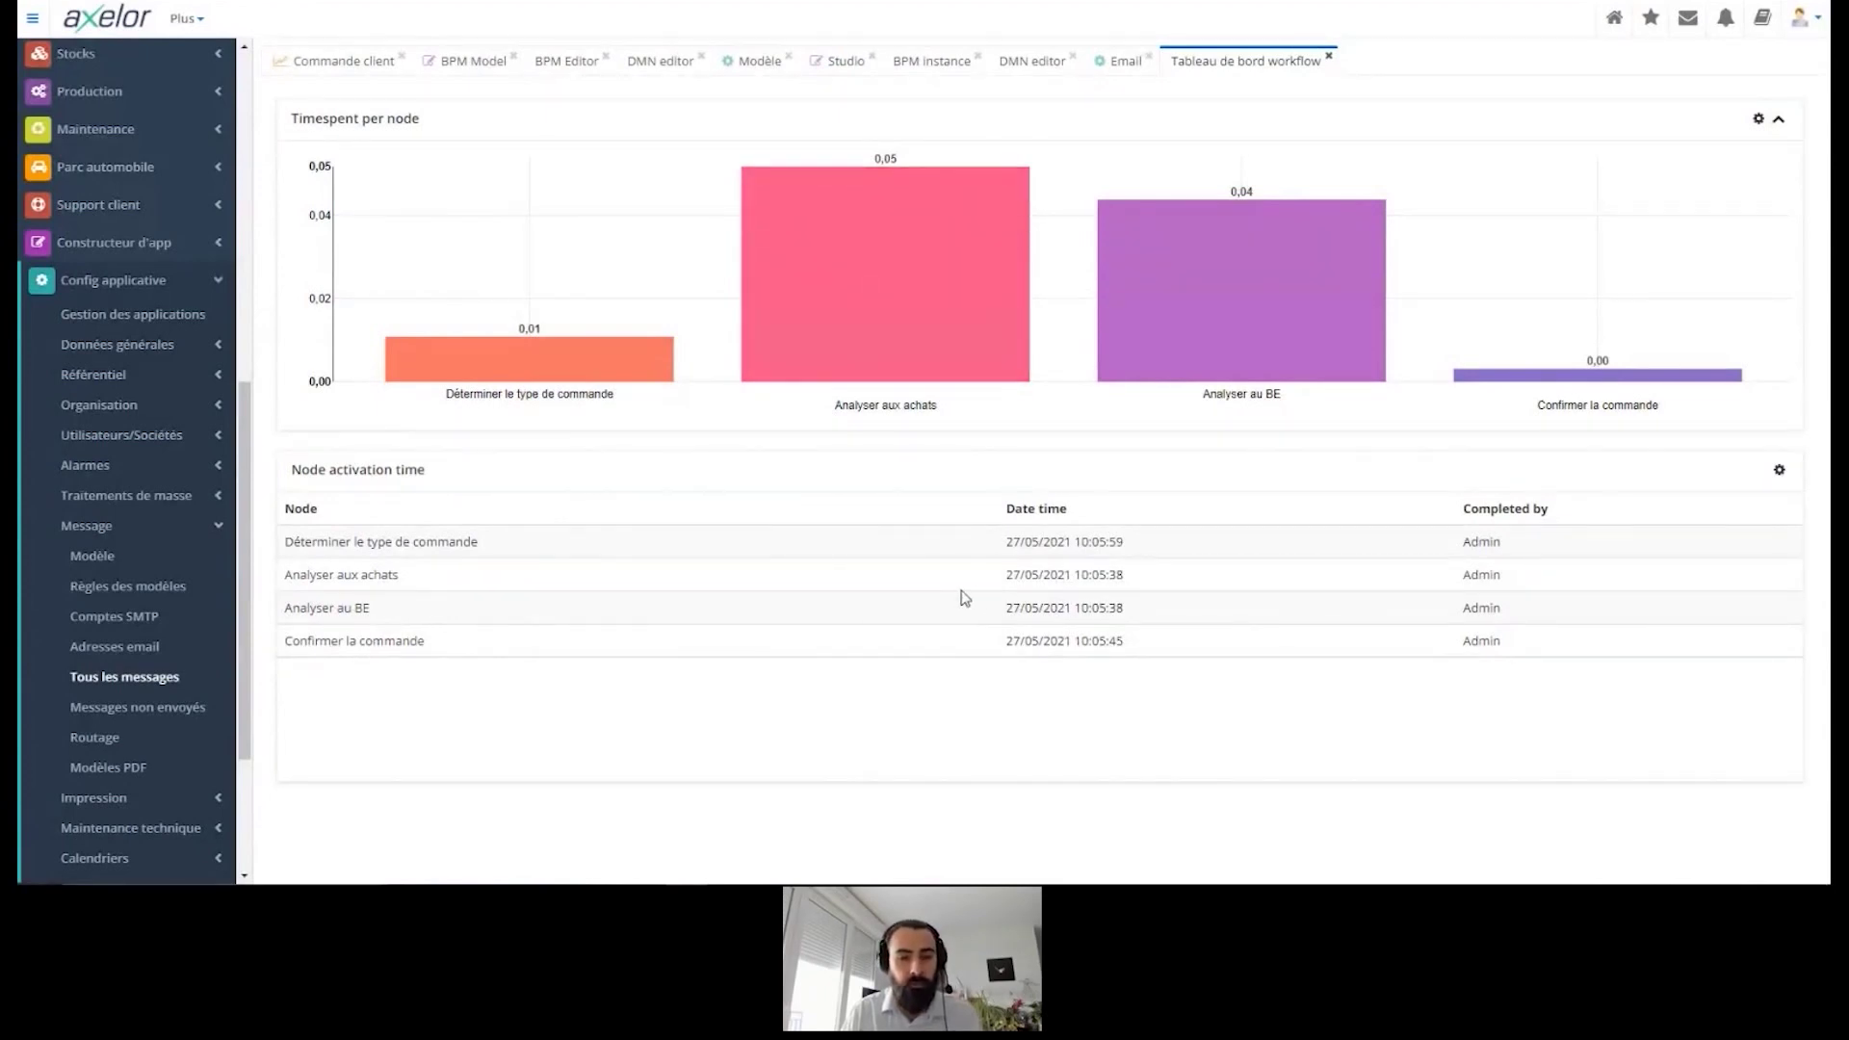
{"action": "left_click_drag", "start_coordinate": [1522, 577], "coordinate": [1412, 582]}
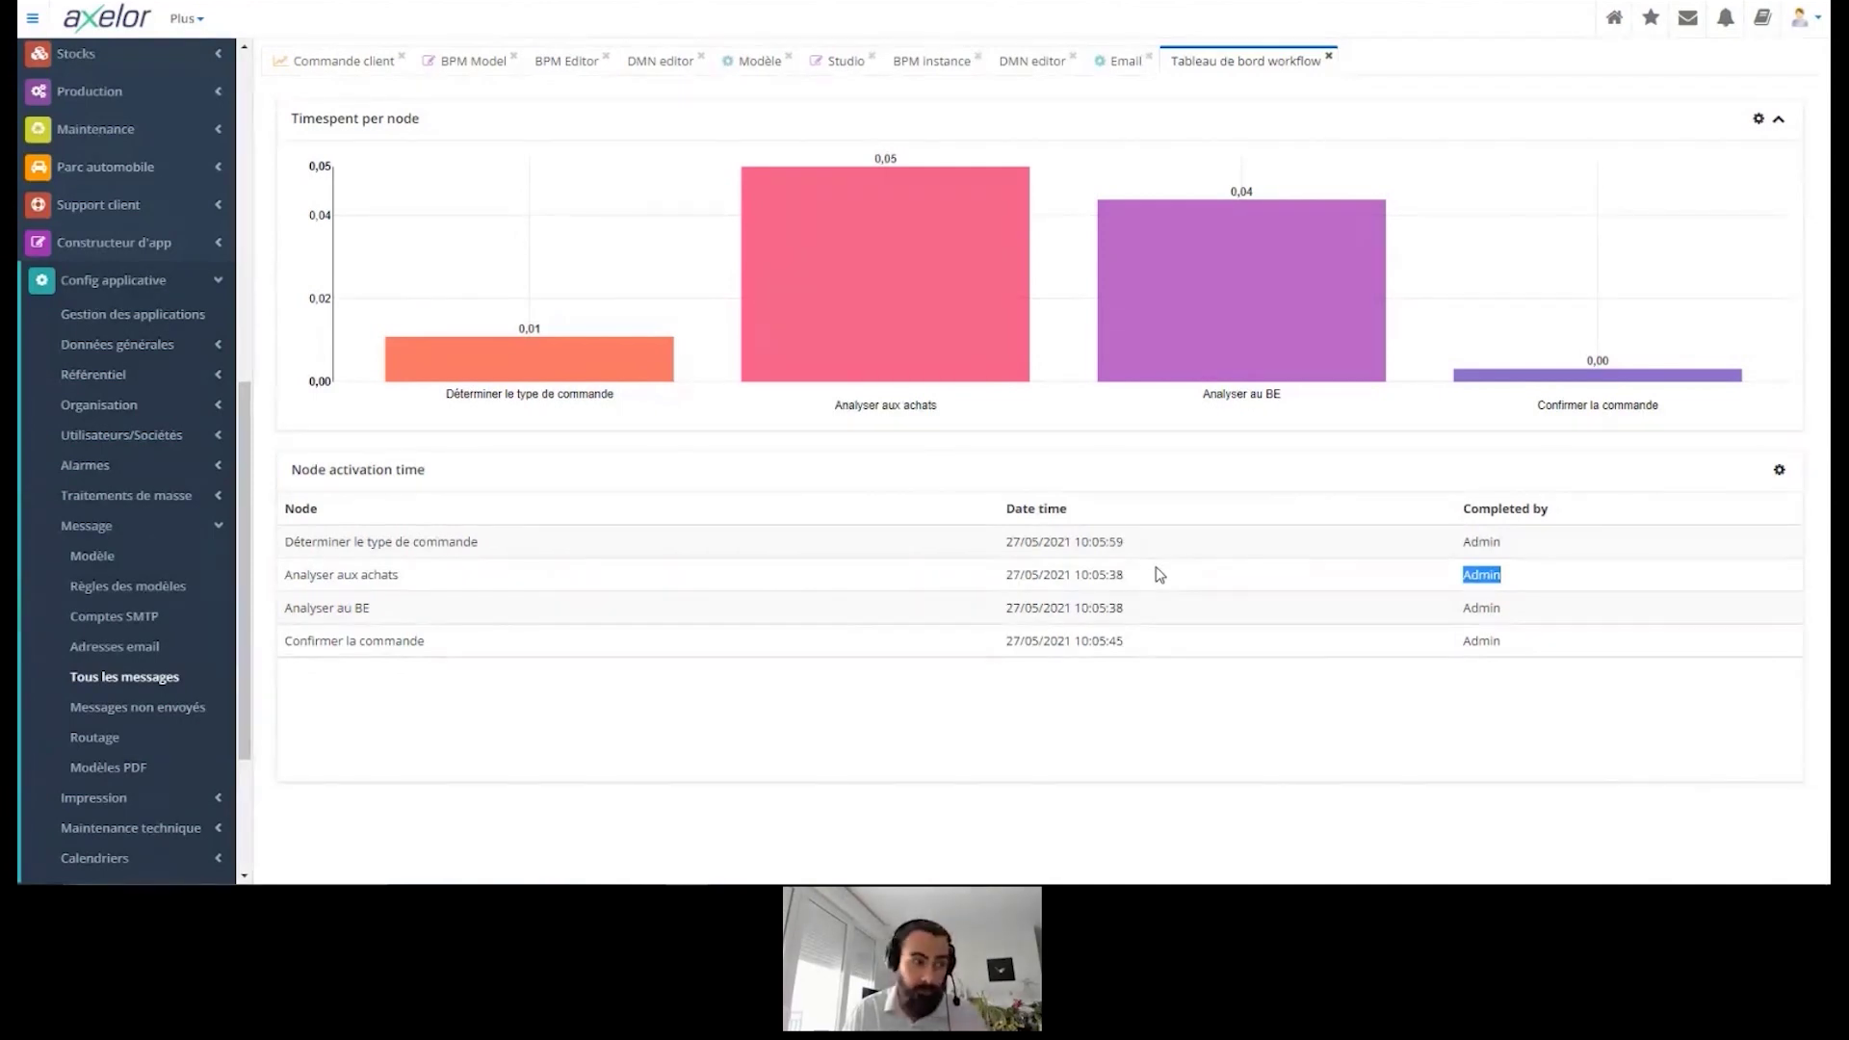
Step: Display the workflow dashboard of the Modèle fonctionnel fiveConseil BPM model for Process_Commande
{"action": "left_click", "coordinate": [473, 62]}
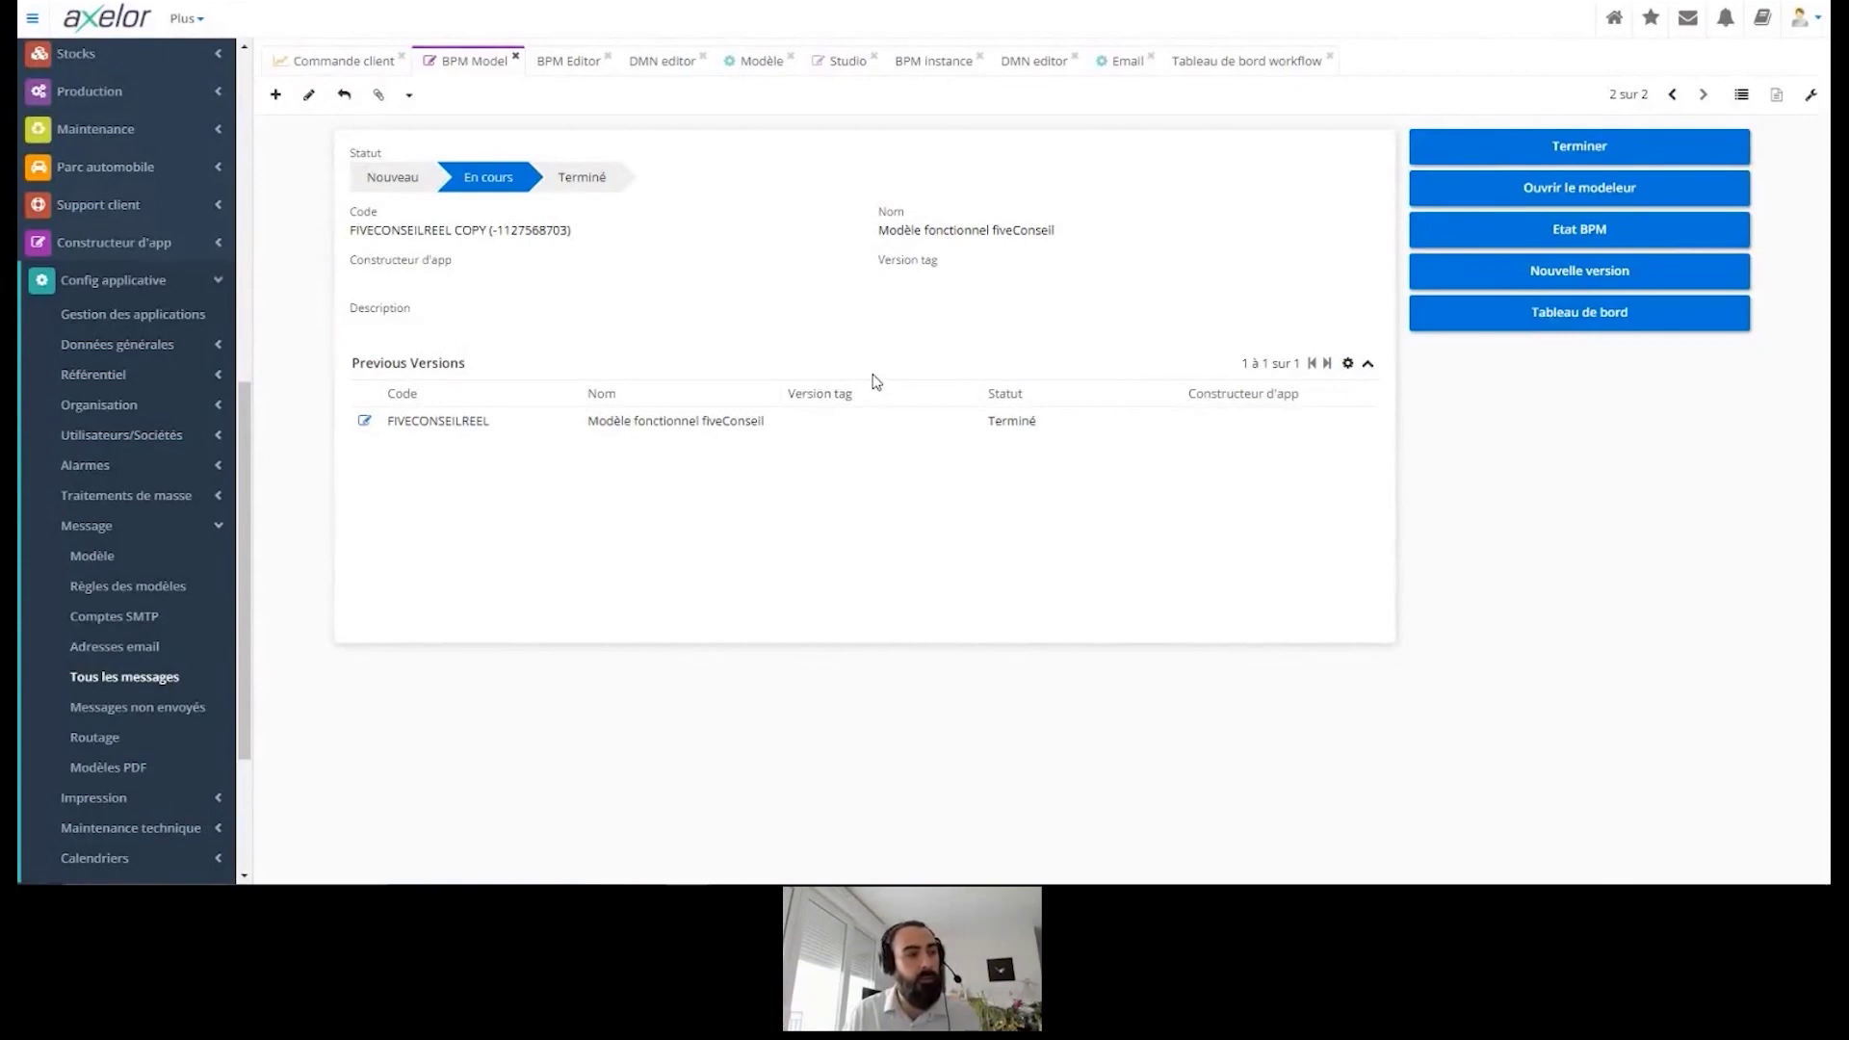
{"action": "left_click", "coordinate": [1549, 327]}
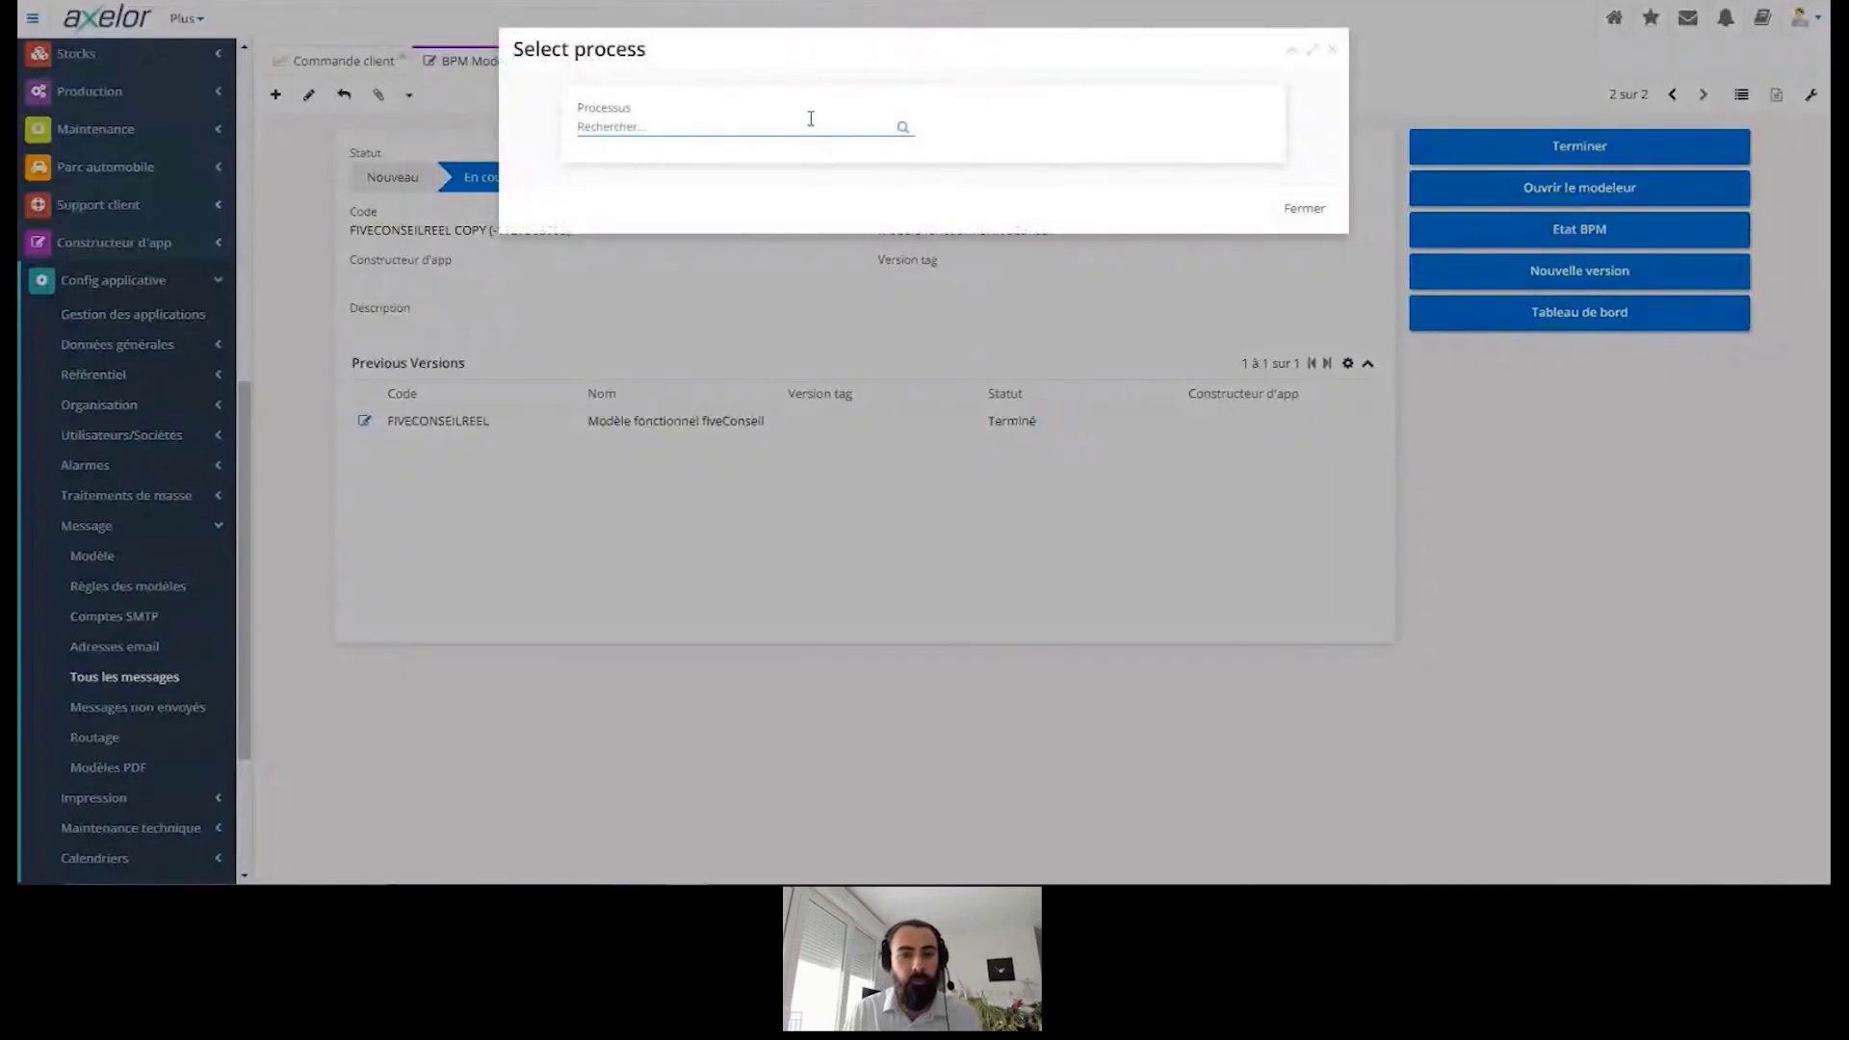
{"action": "left_click", "coordinate": [811, 118]}
{"action": "left_click", "coordinate": [706, 179]}
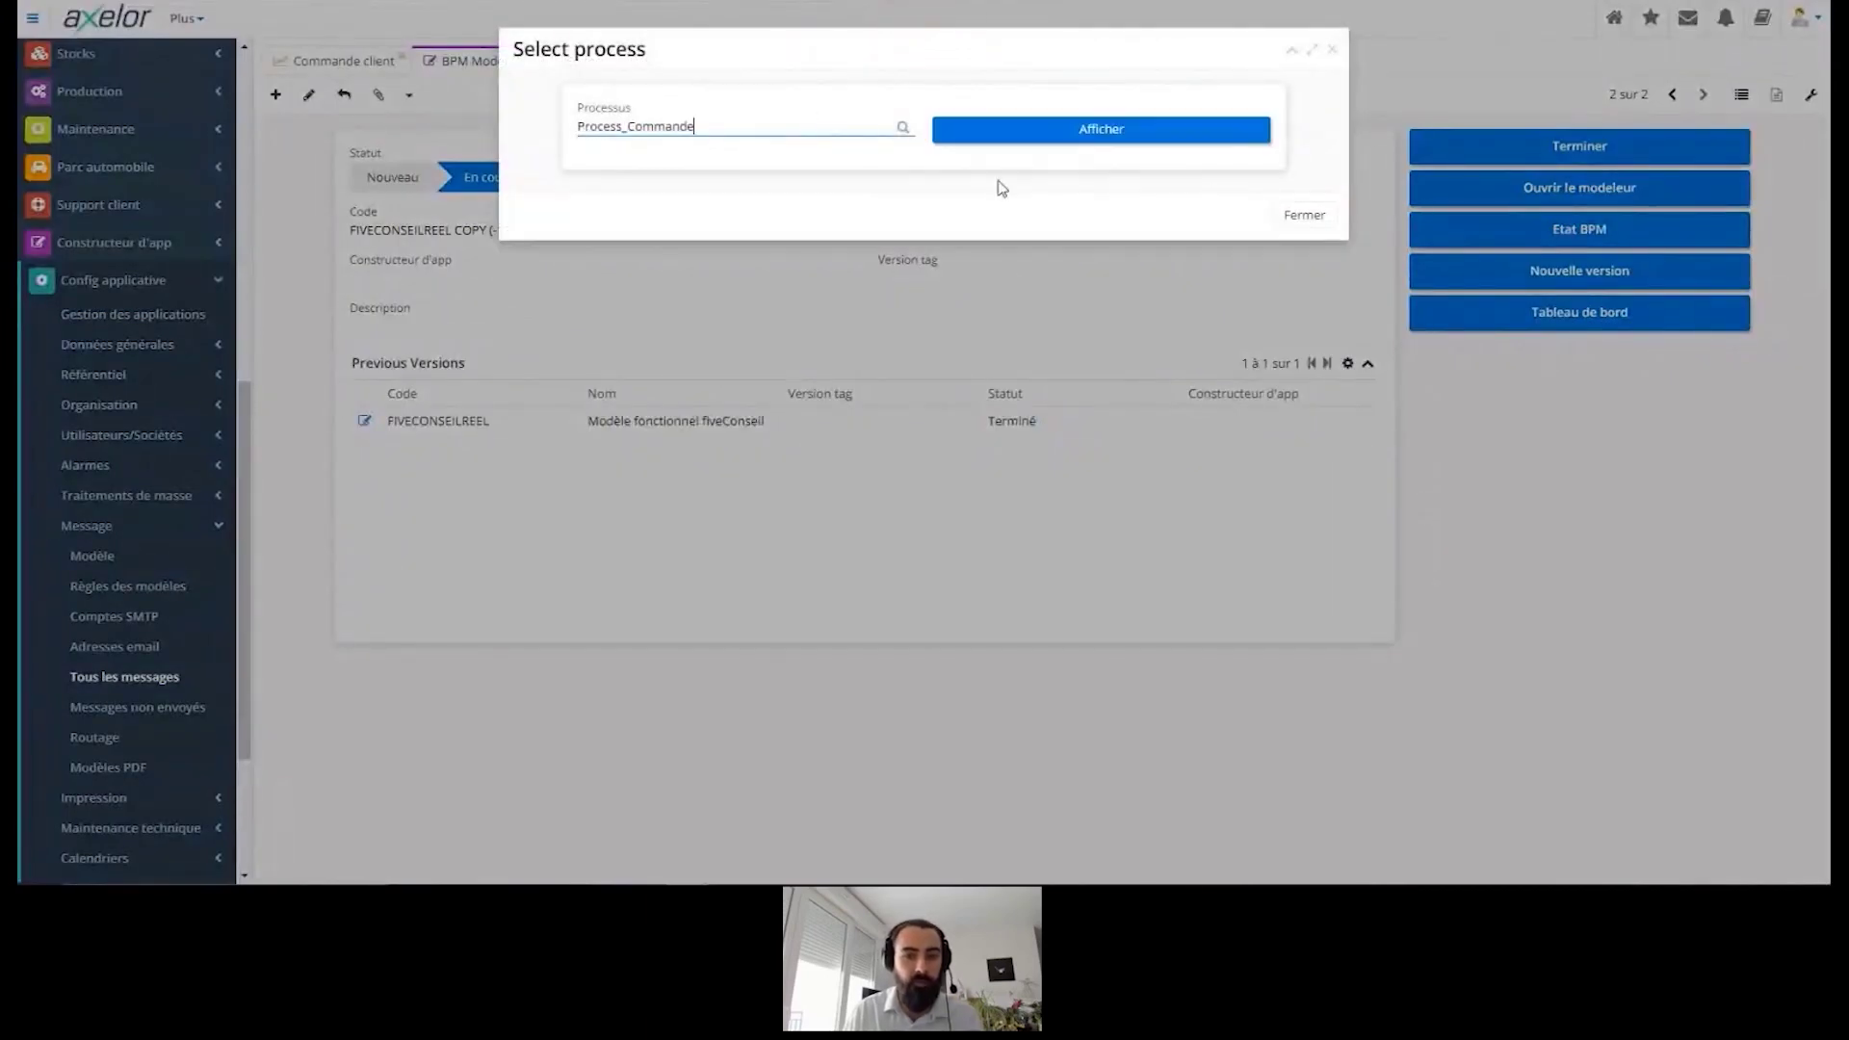
{"action": "left_click", "coordinate": [1159, 134]}
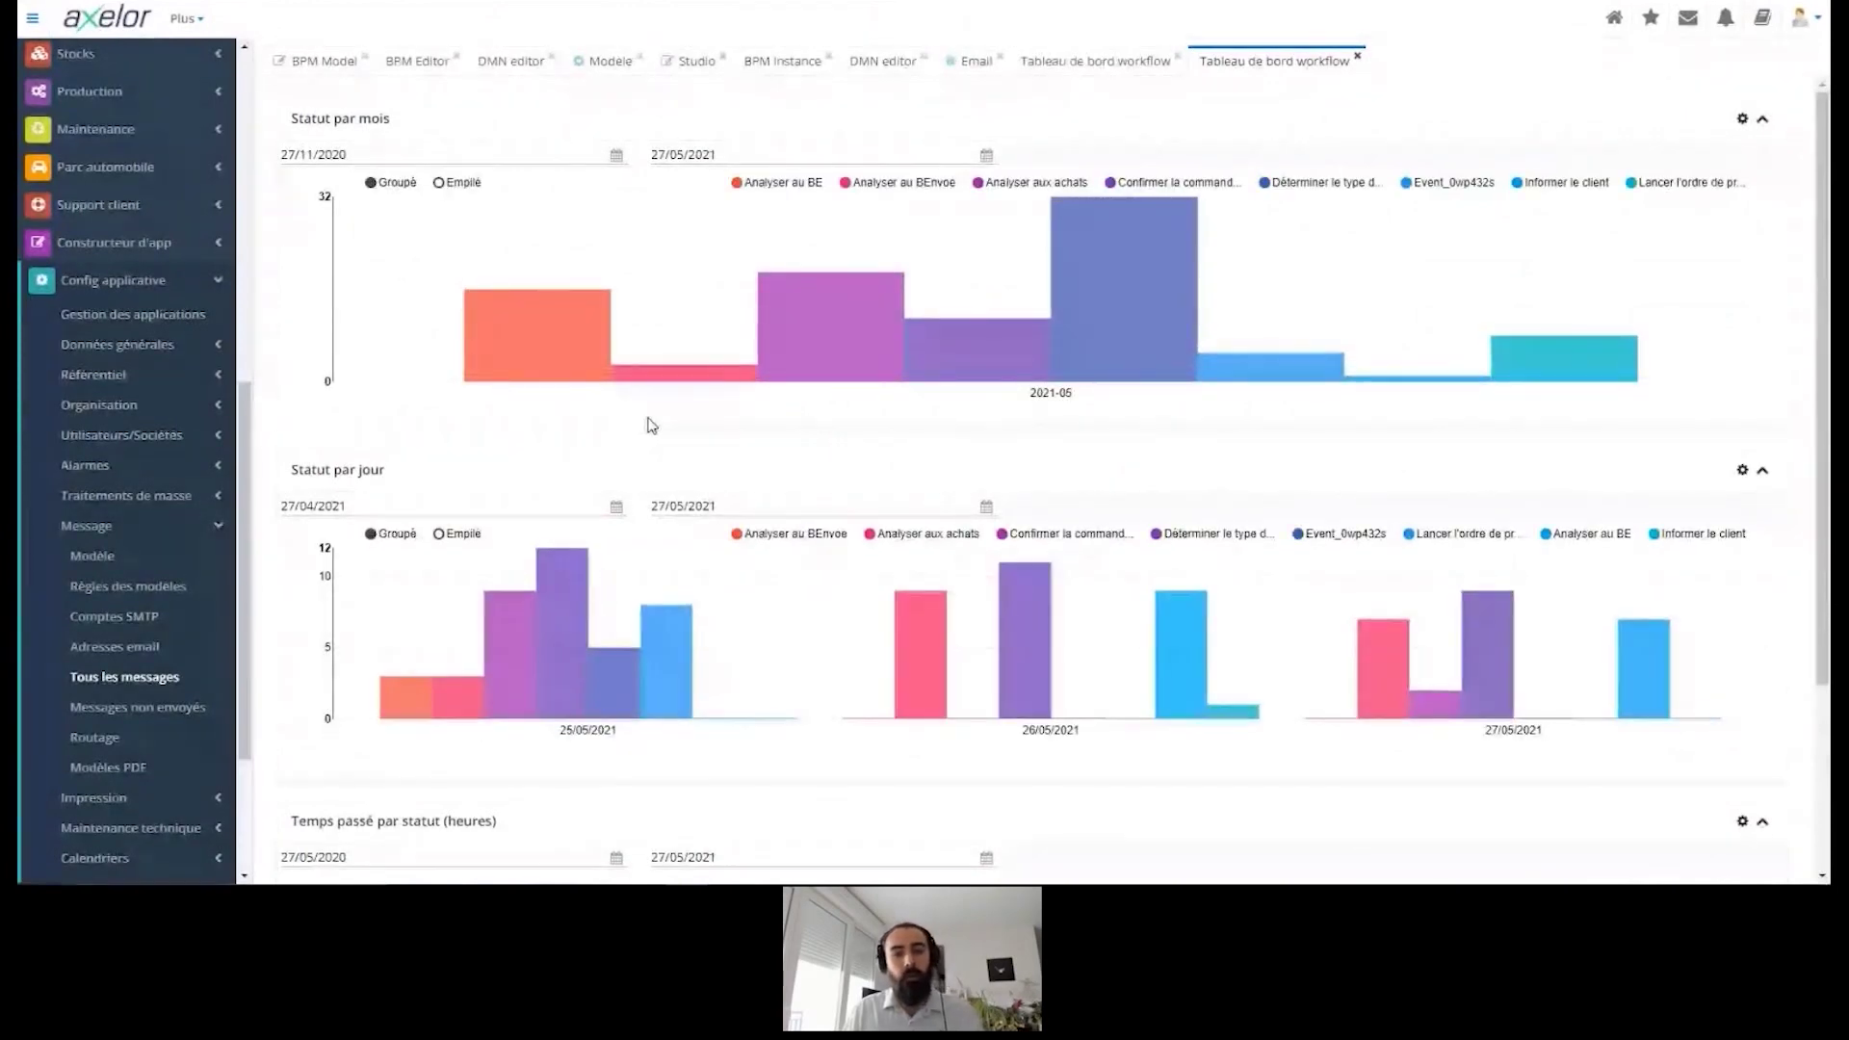
Step: Examine the monthly and daily status charts and the hours spent per status for Process_Commande
{"action": "mouse_move", "coordinate": [508, 356]}
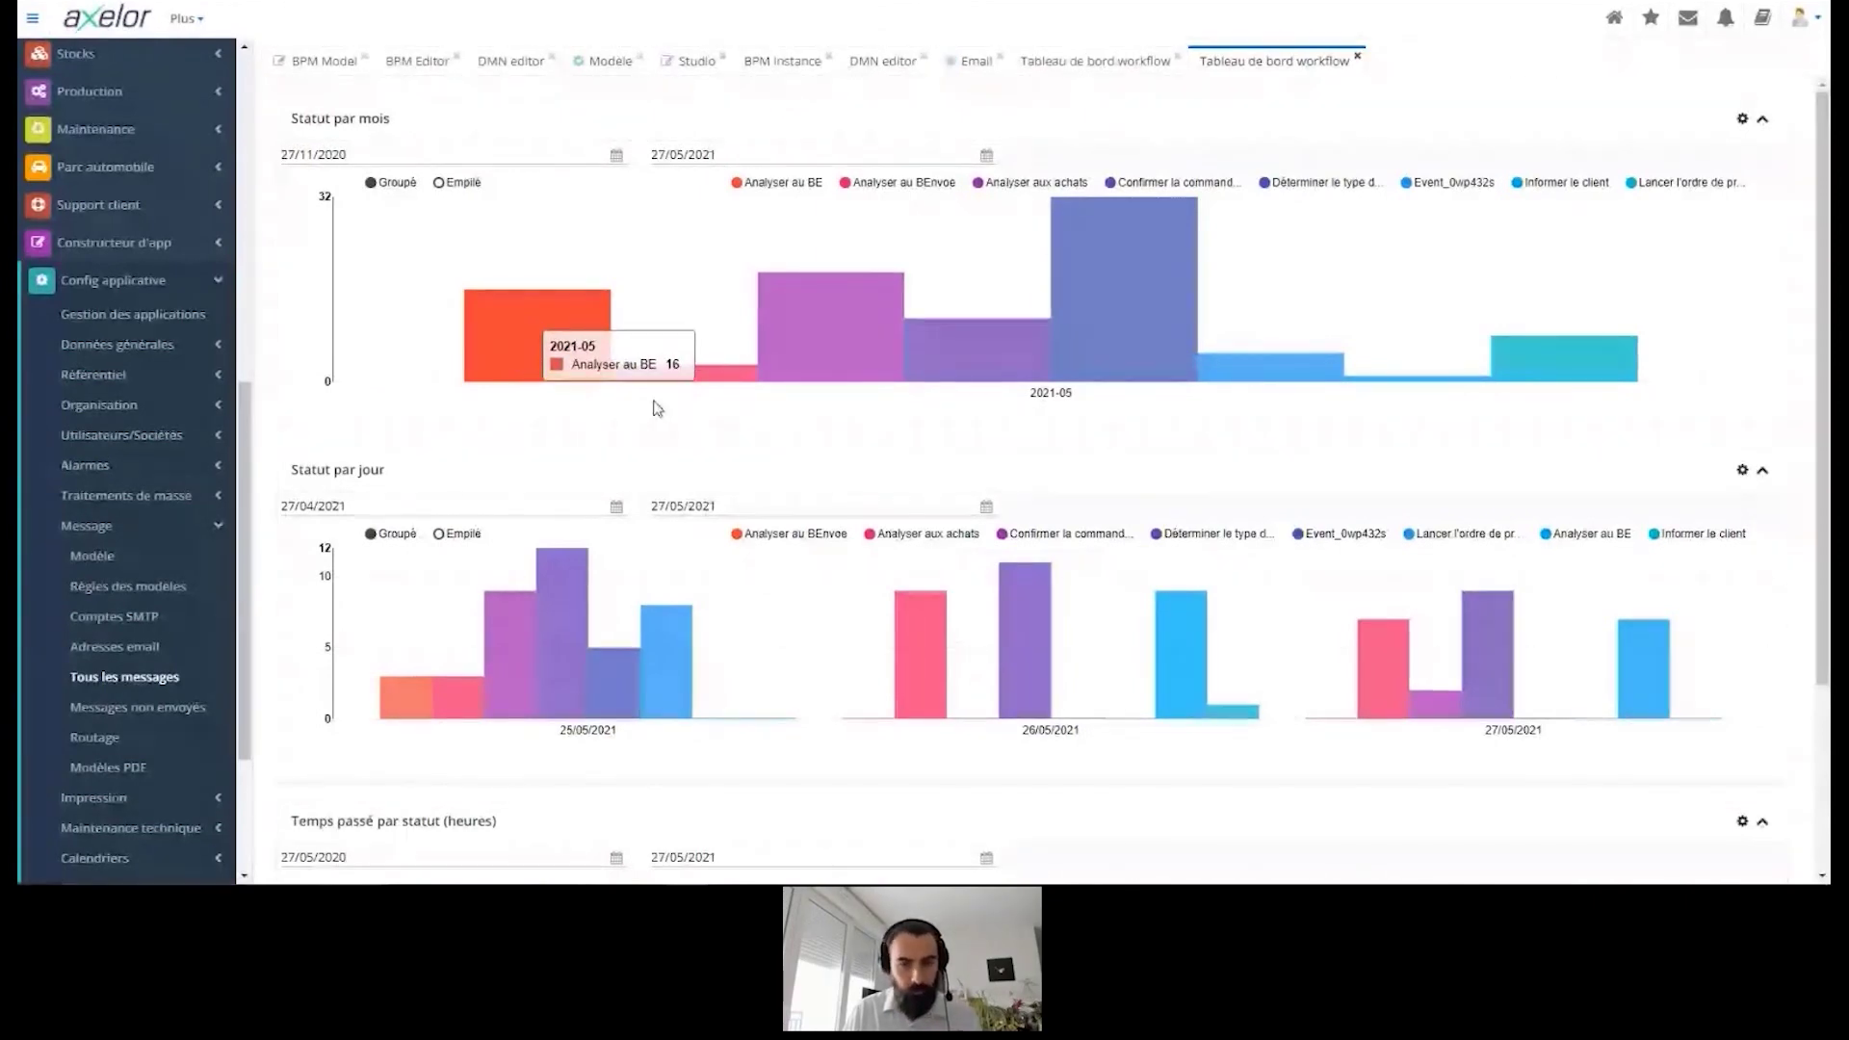
{"action": "mouse_move", "coordinate": [1157, 329]}
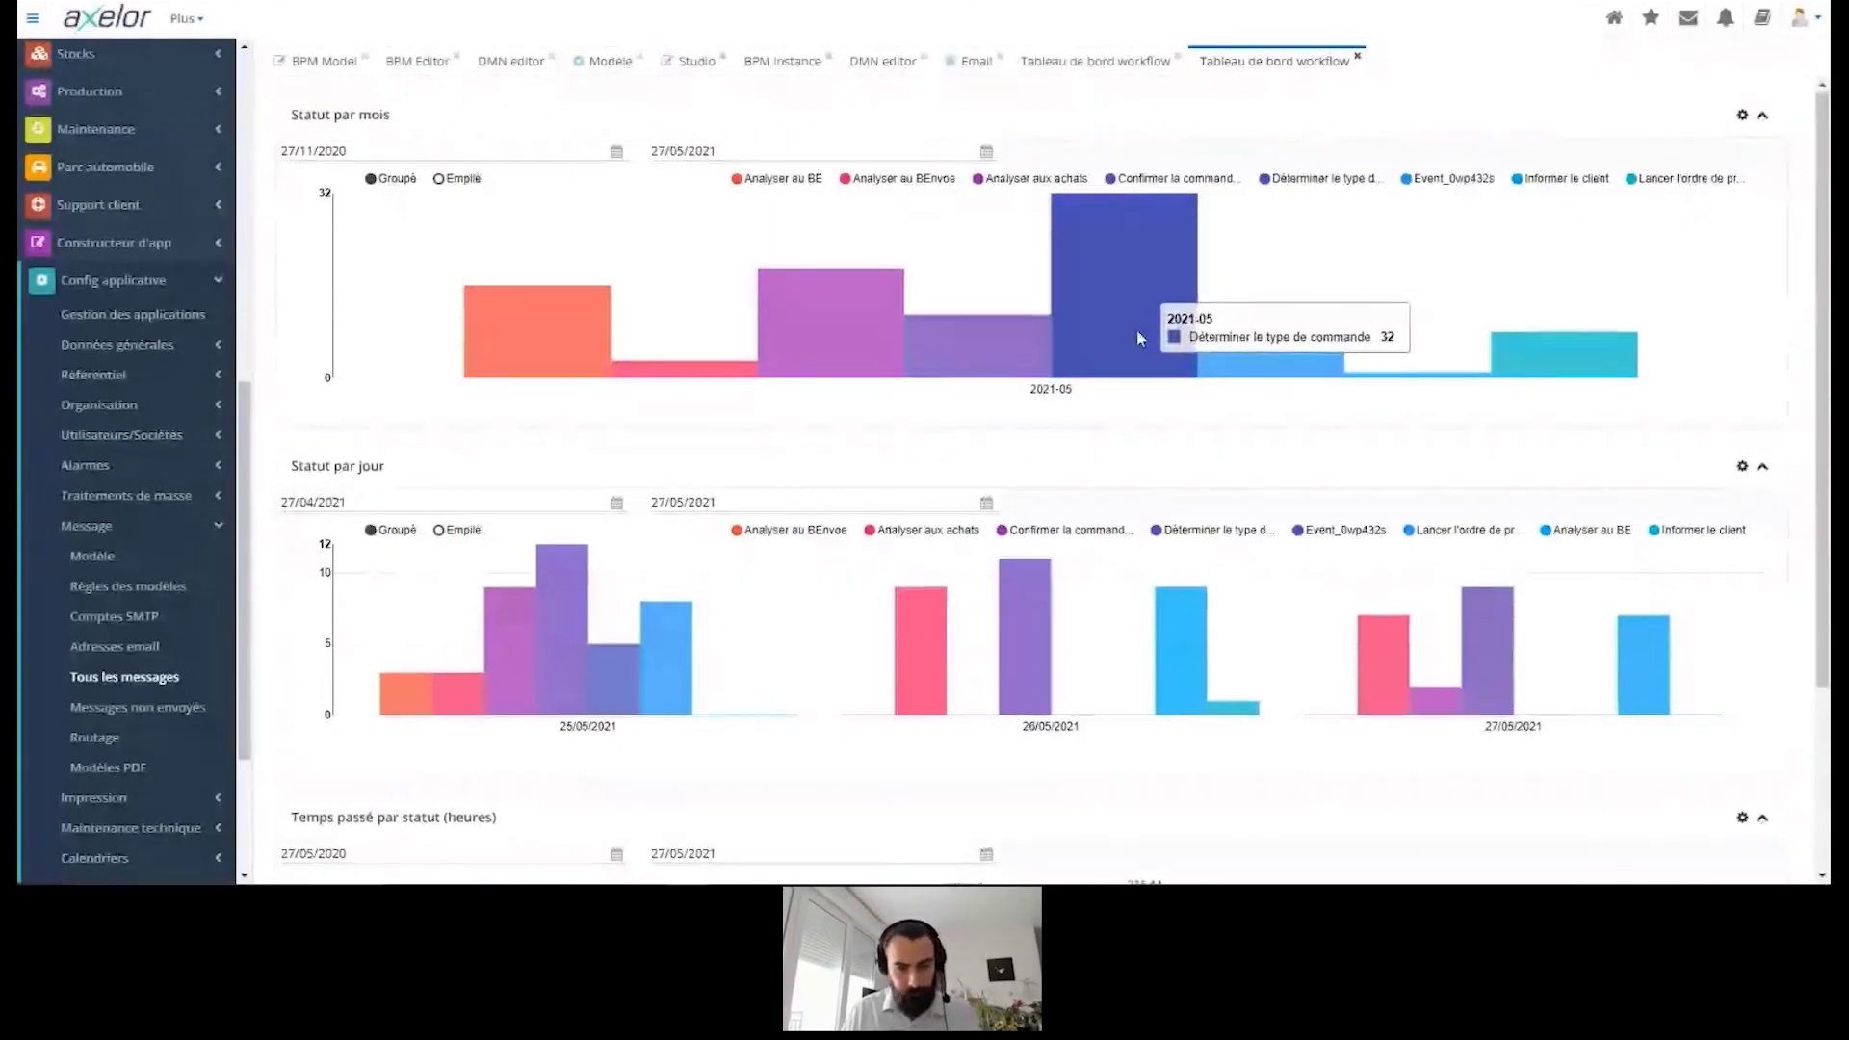
{"action": "scroll", "coordinate": [1115, 449], "scroll_direction": "down", "scroll_amount": 3}
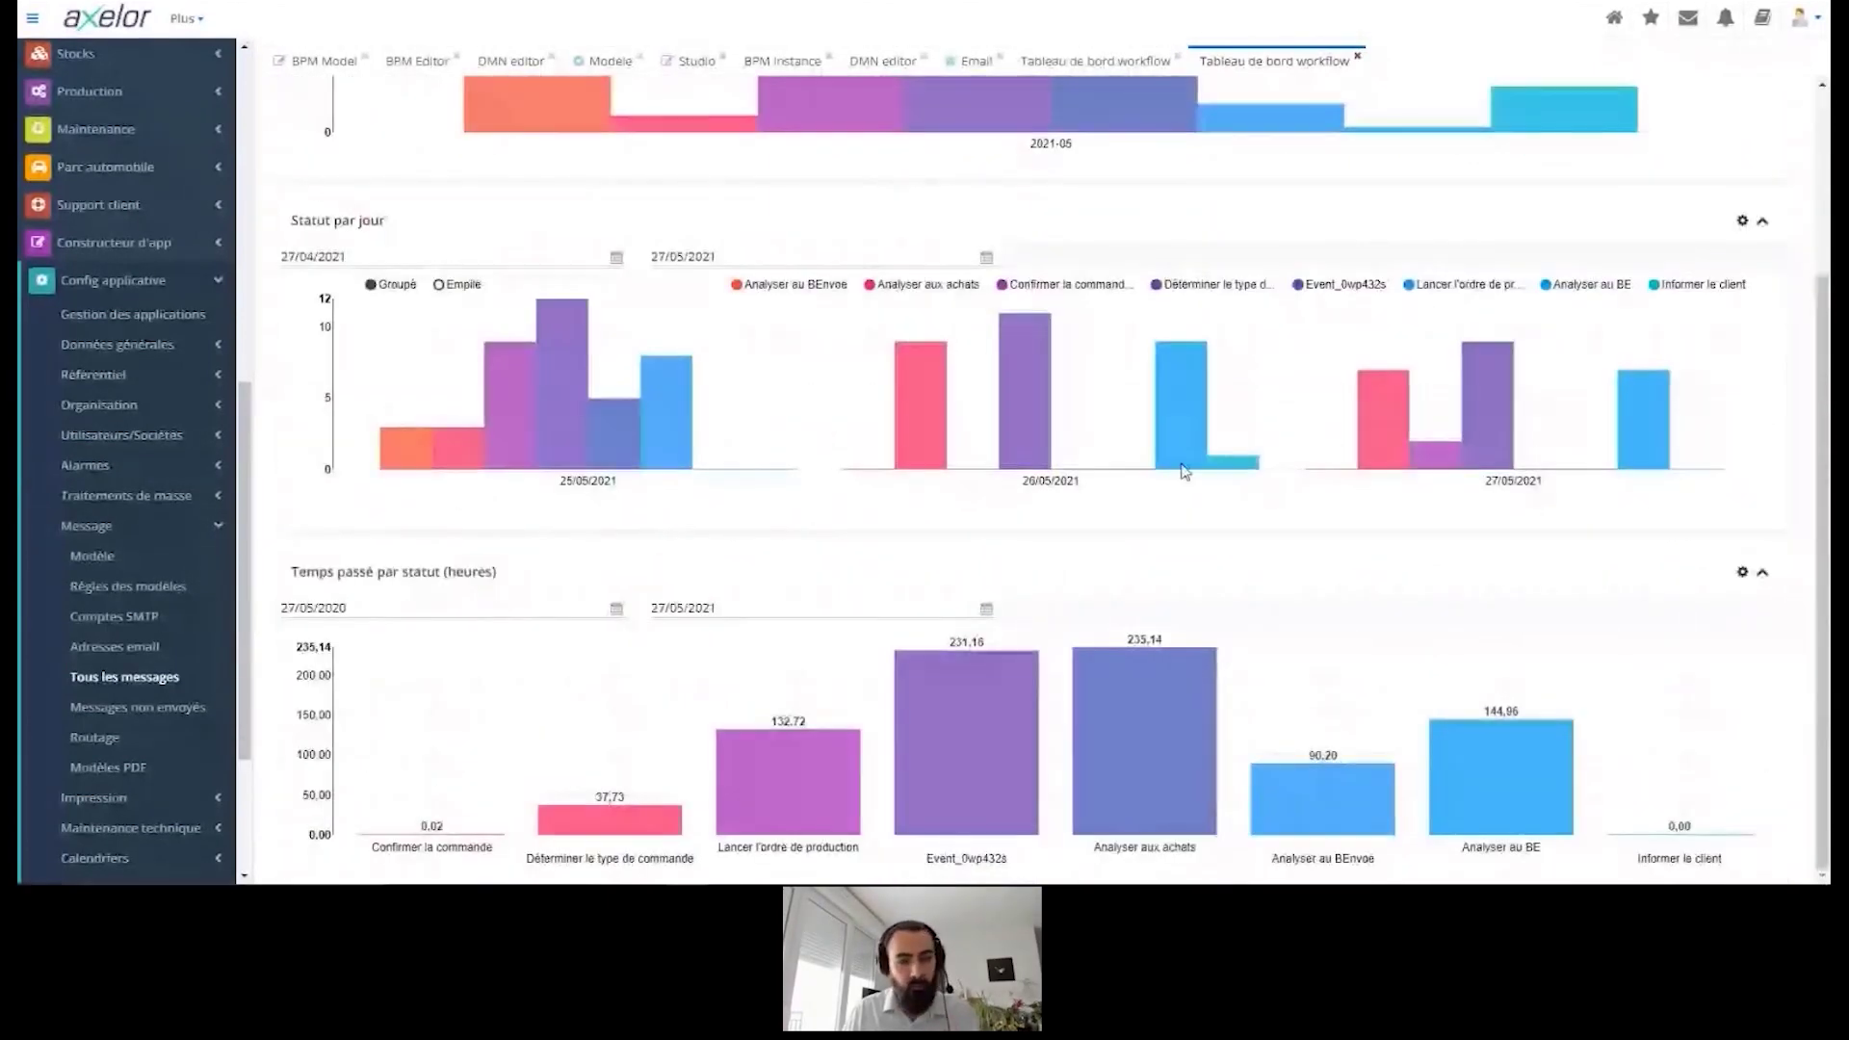
{"action": "mouse_move", "coordinate": [1102, 716]}
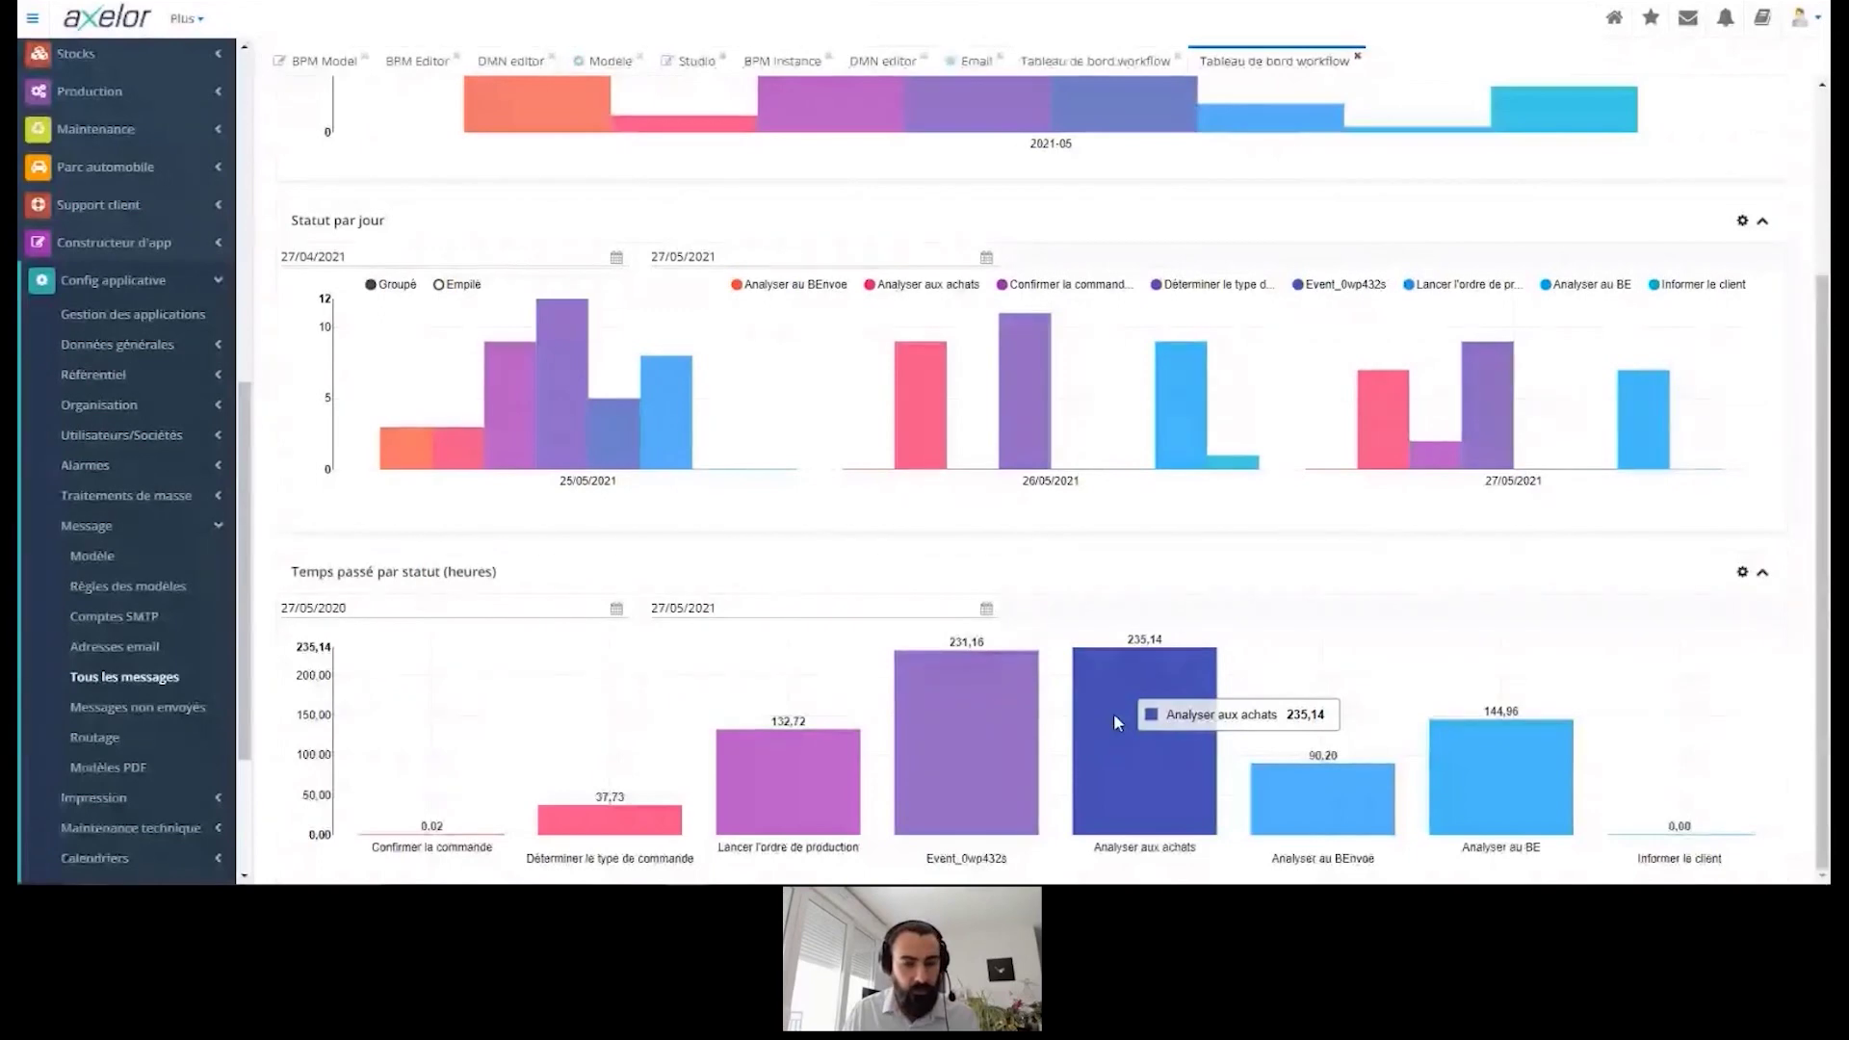
{"action": "mouse_move", "coordinate": [808, 791]}
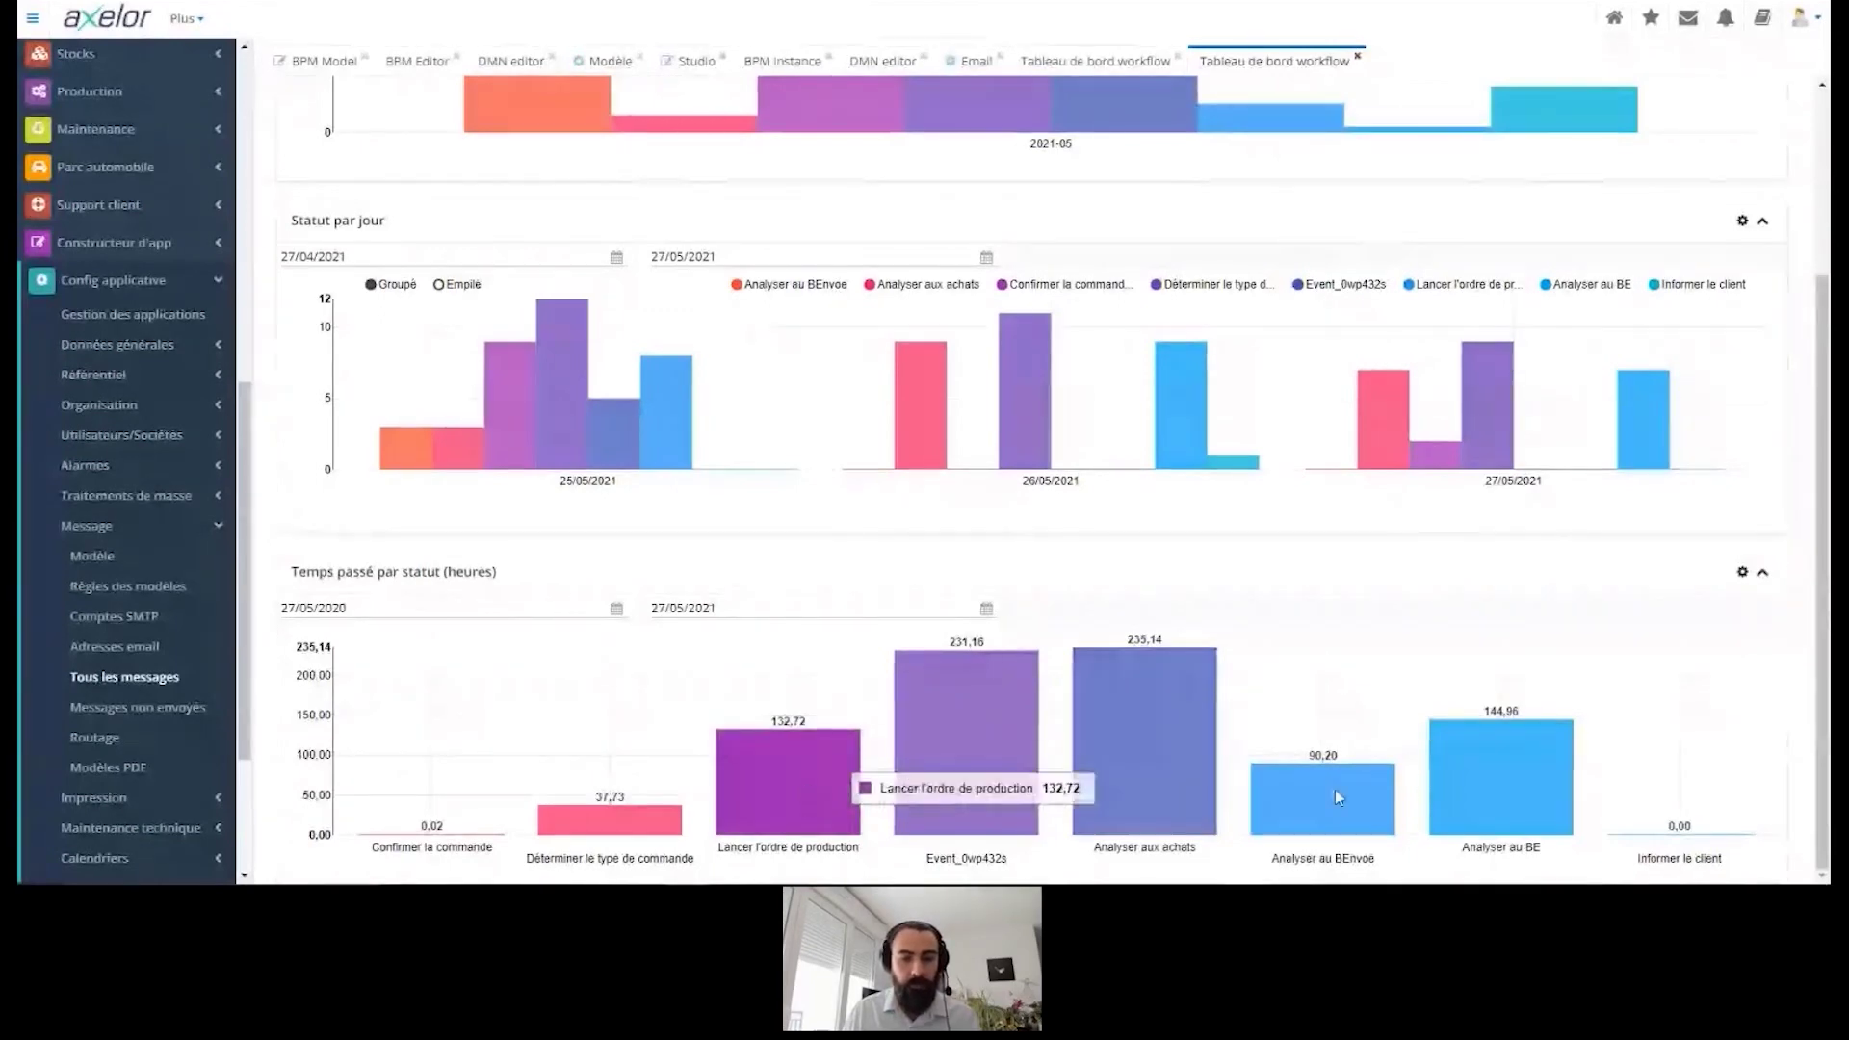
{"action": "mouse_move", "coordinate": [1332, 800]}
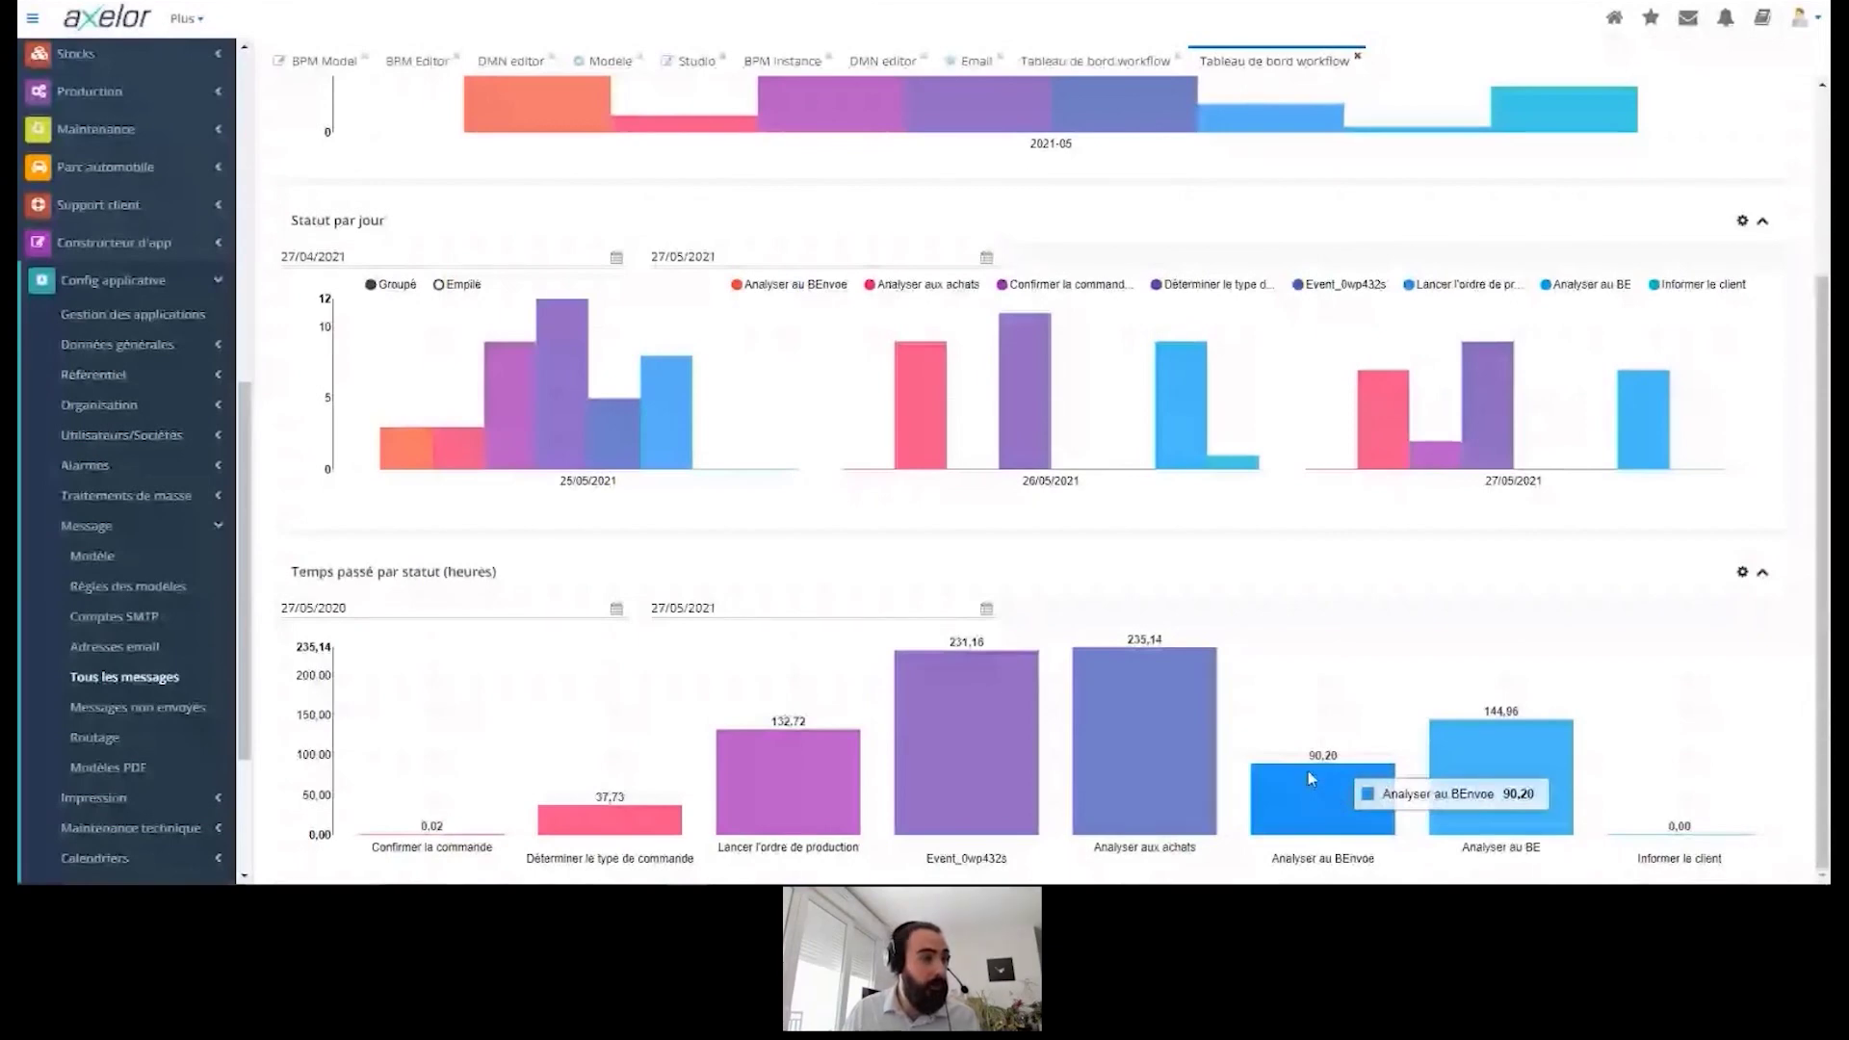
{"action": "scroll", "coordinate": [1303, 674], "scroll_direction": "up", "scroll_amount": 3}
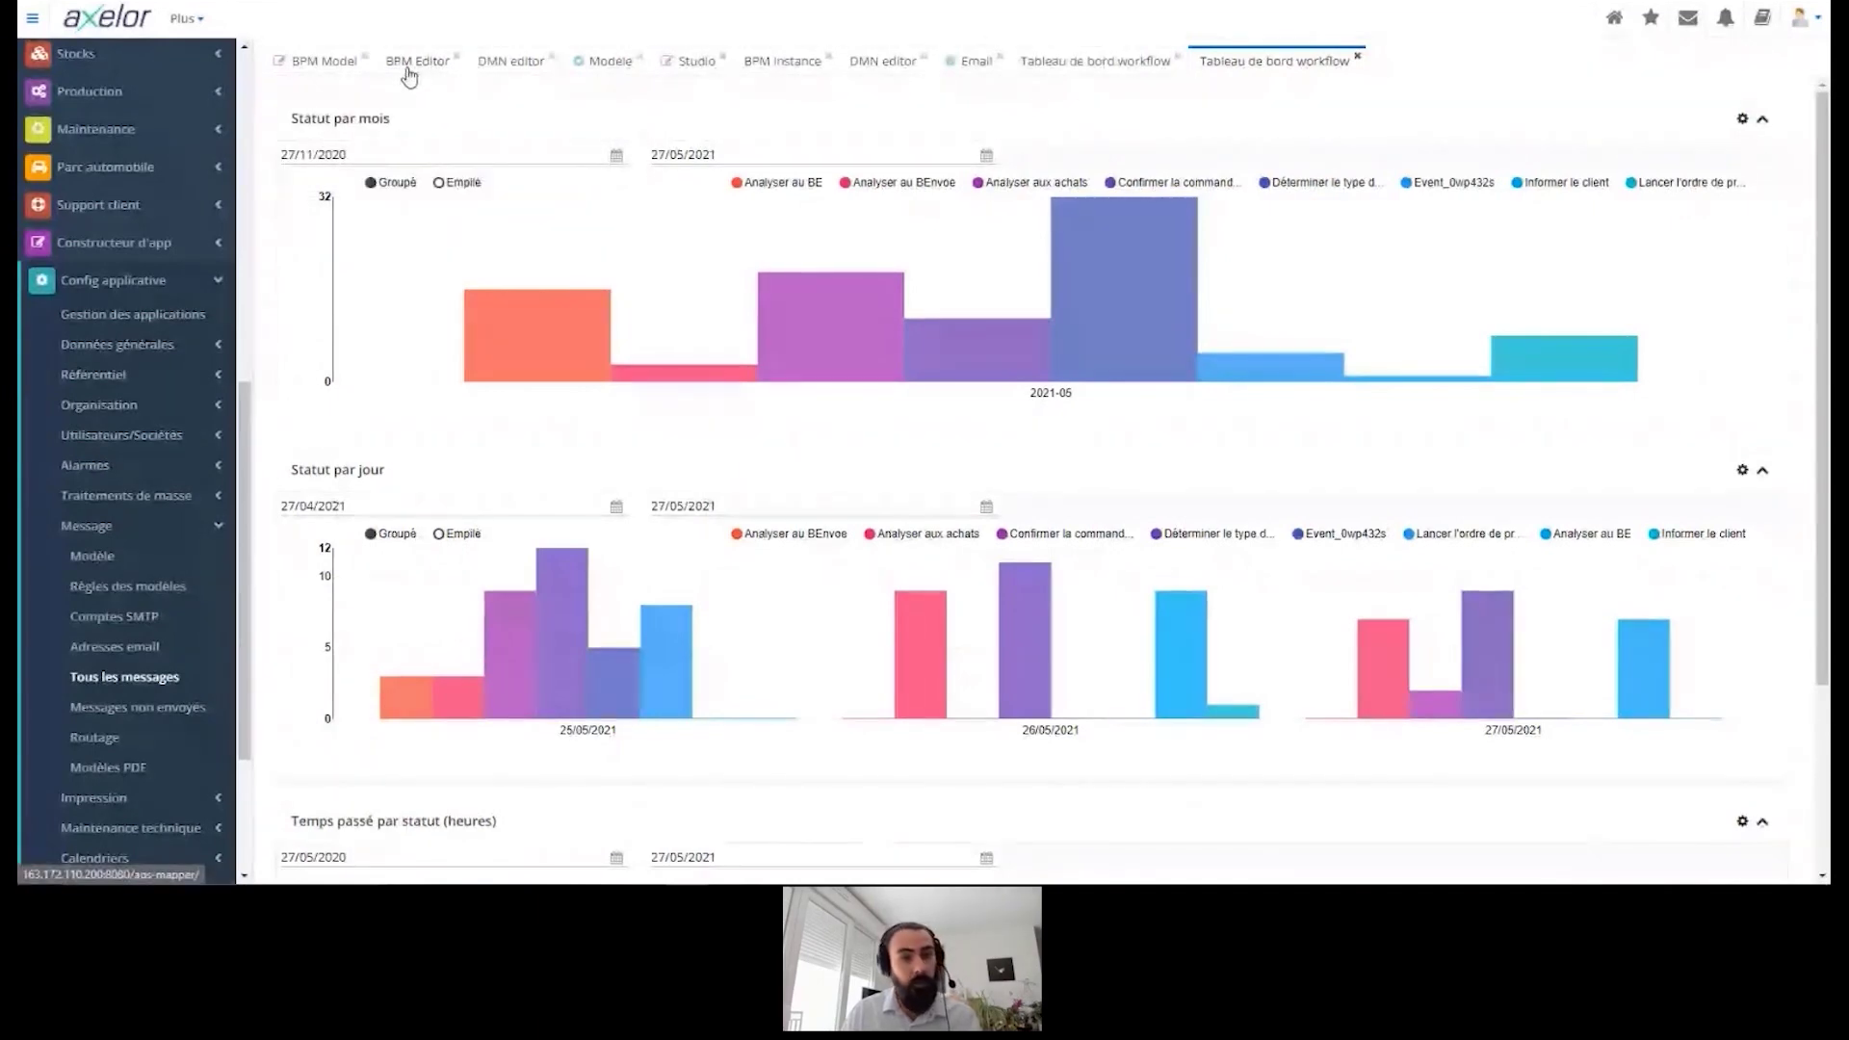
Step: Place an expanded sub-process in the empty area above the order flow of the process diagram
{"action": "left_click", "coordinate": [689, 67]}
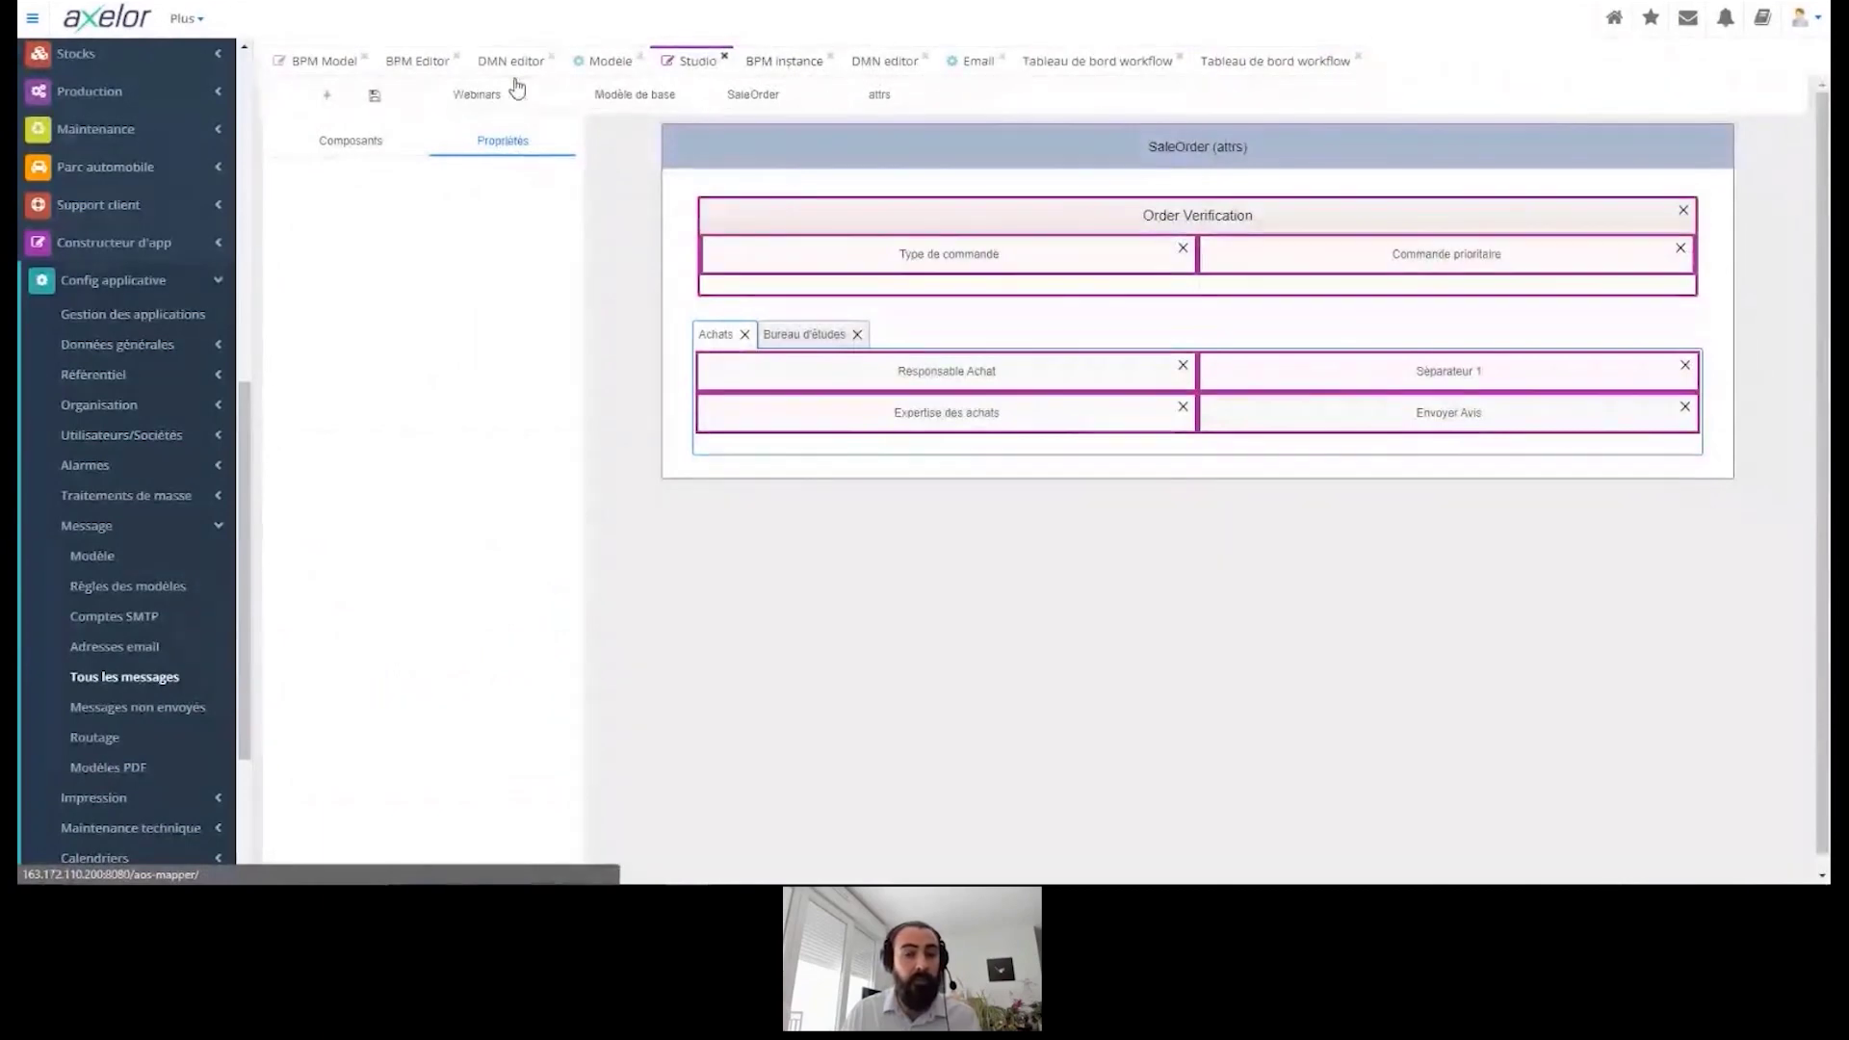
{"action": "left_click", "coordinate": [415, 67]}
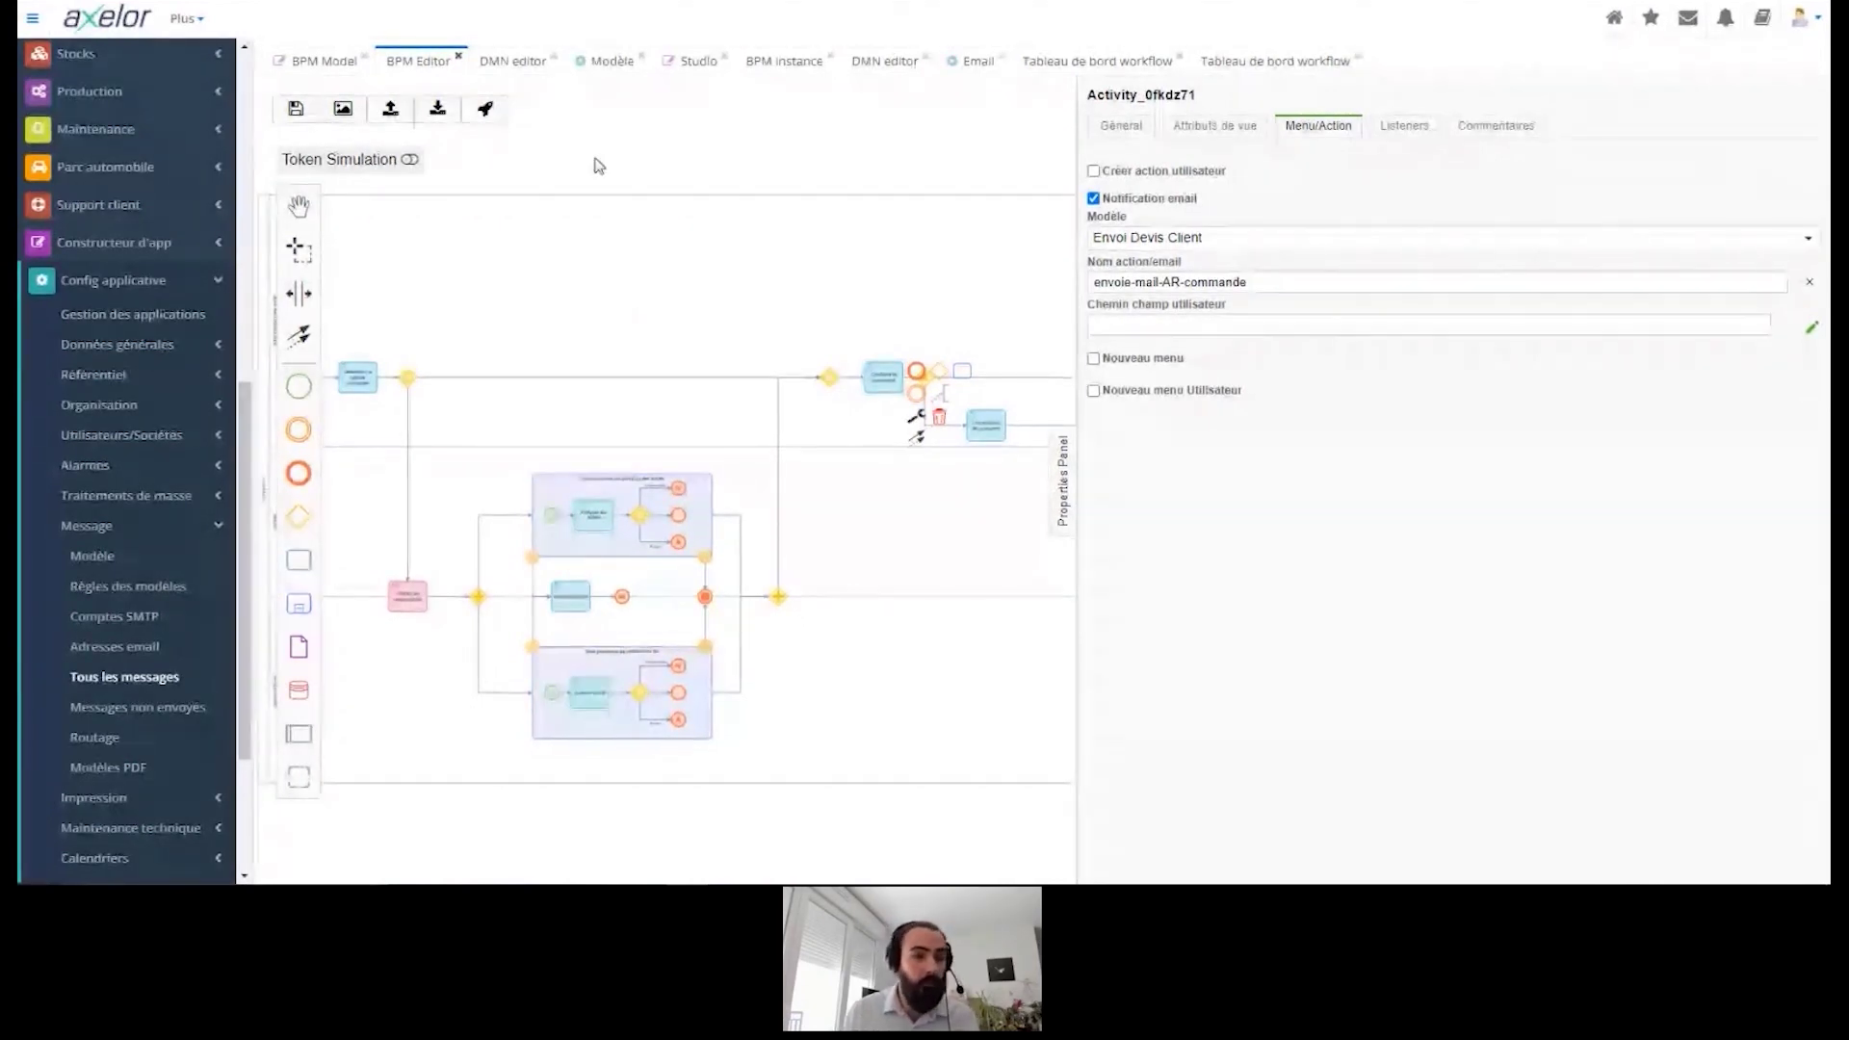
{"action": "left_click", "coordinate": [301, 612]}
{"action": "left_click", "coordinate": [645, 269]}
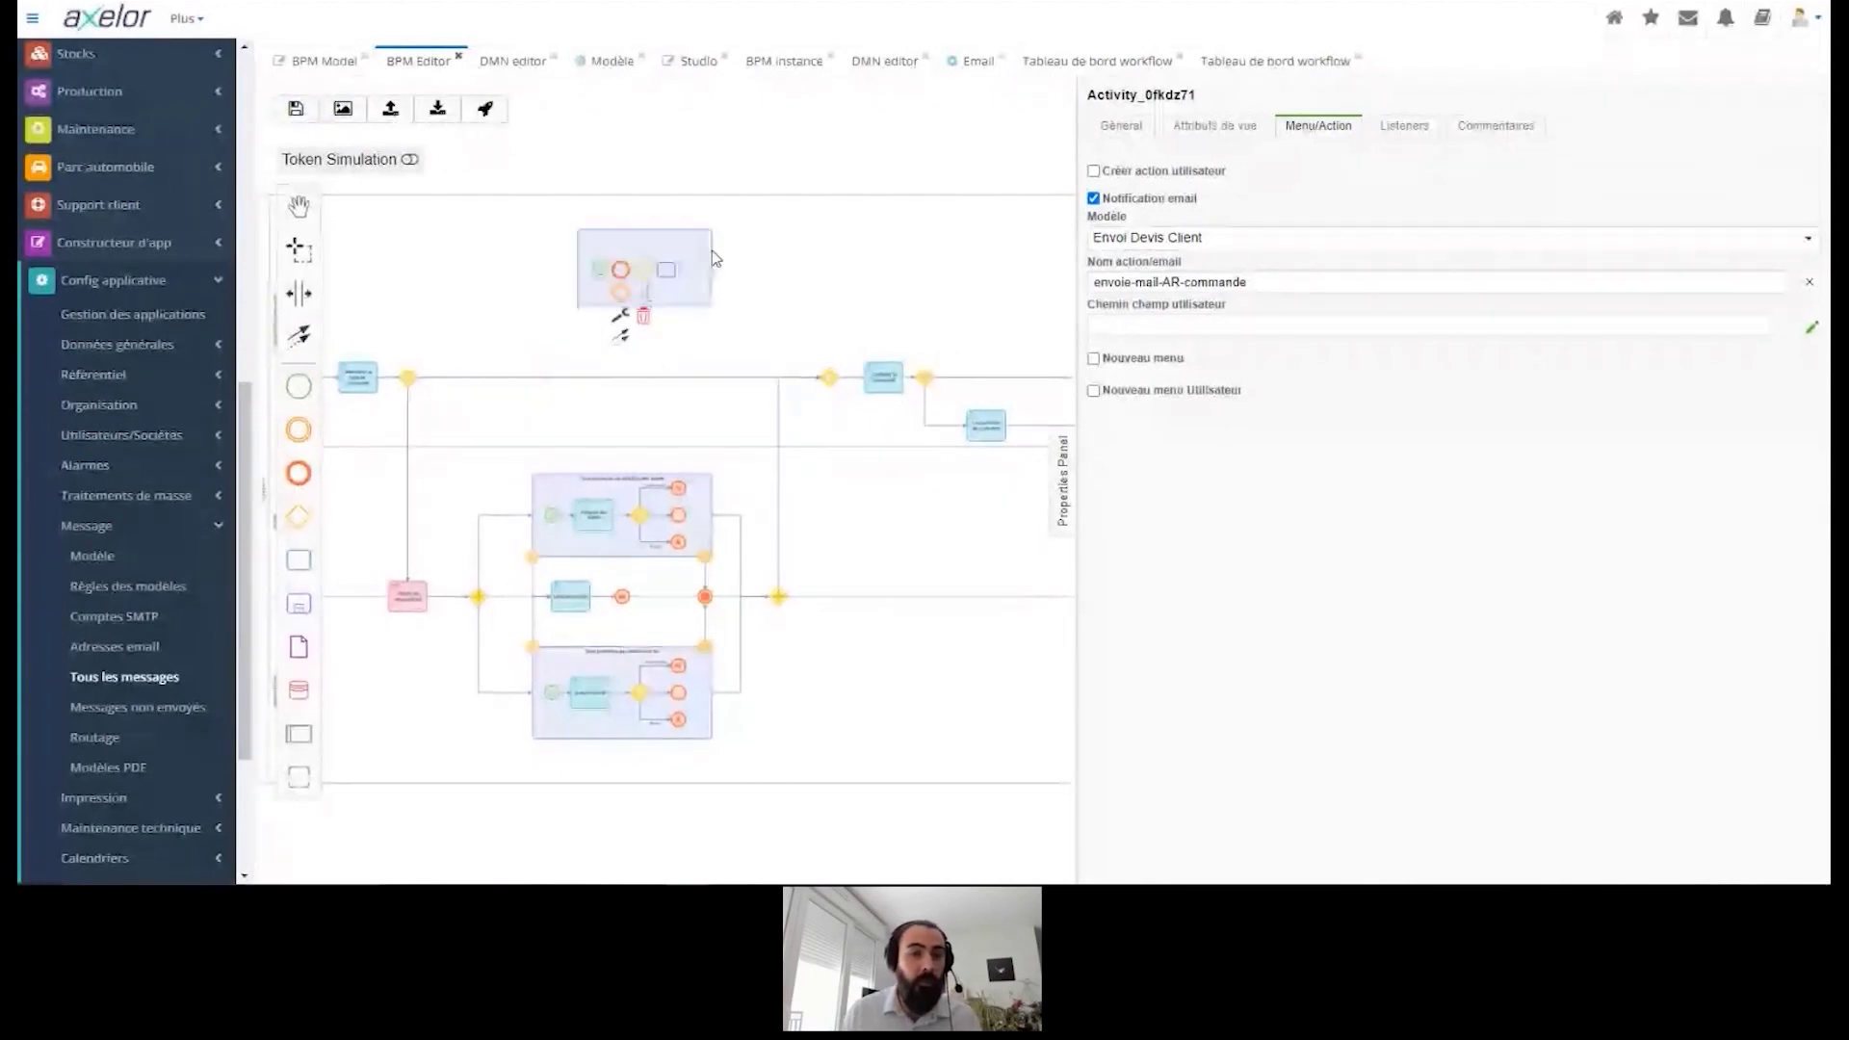
Step: Import the prepared process diagram that includes the Renseigner le moyen de transport sub-process above the order flow
{"action": "left_click", "coordinate": [395, 114]}
{"action": "left_click", "coordinate": [435, 100]}
{"action": "left_click", "coordinate": [718, 431]}
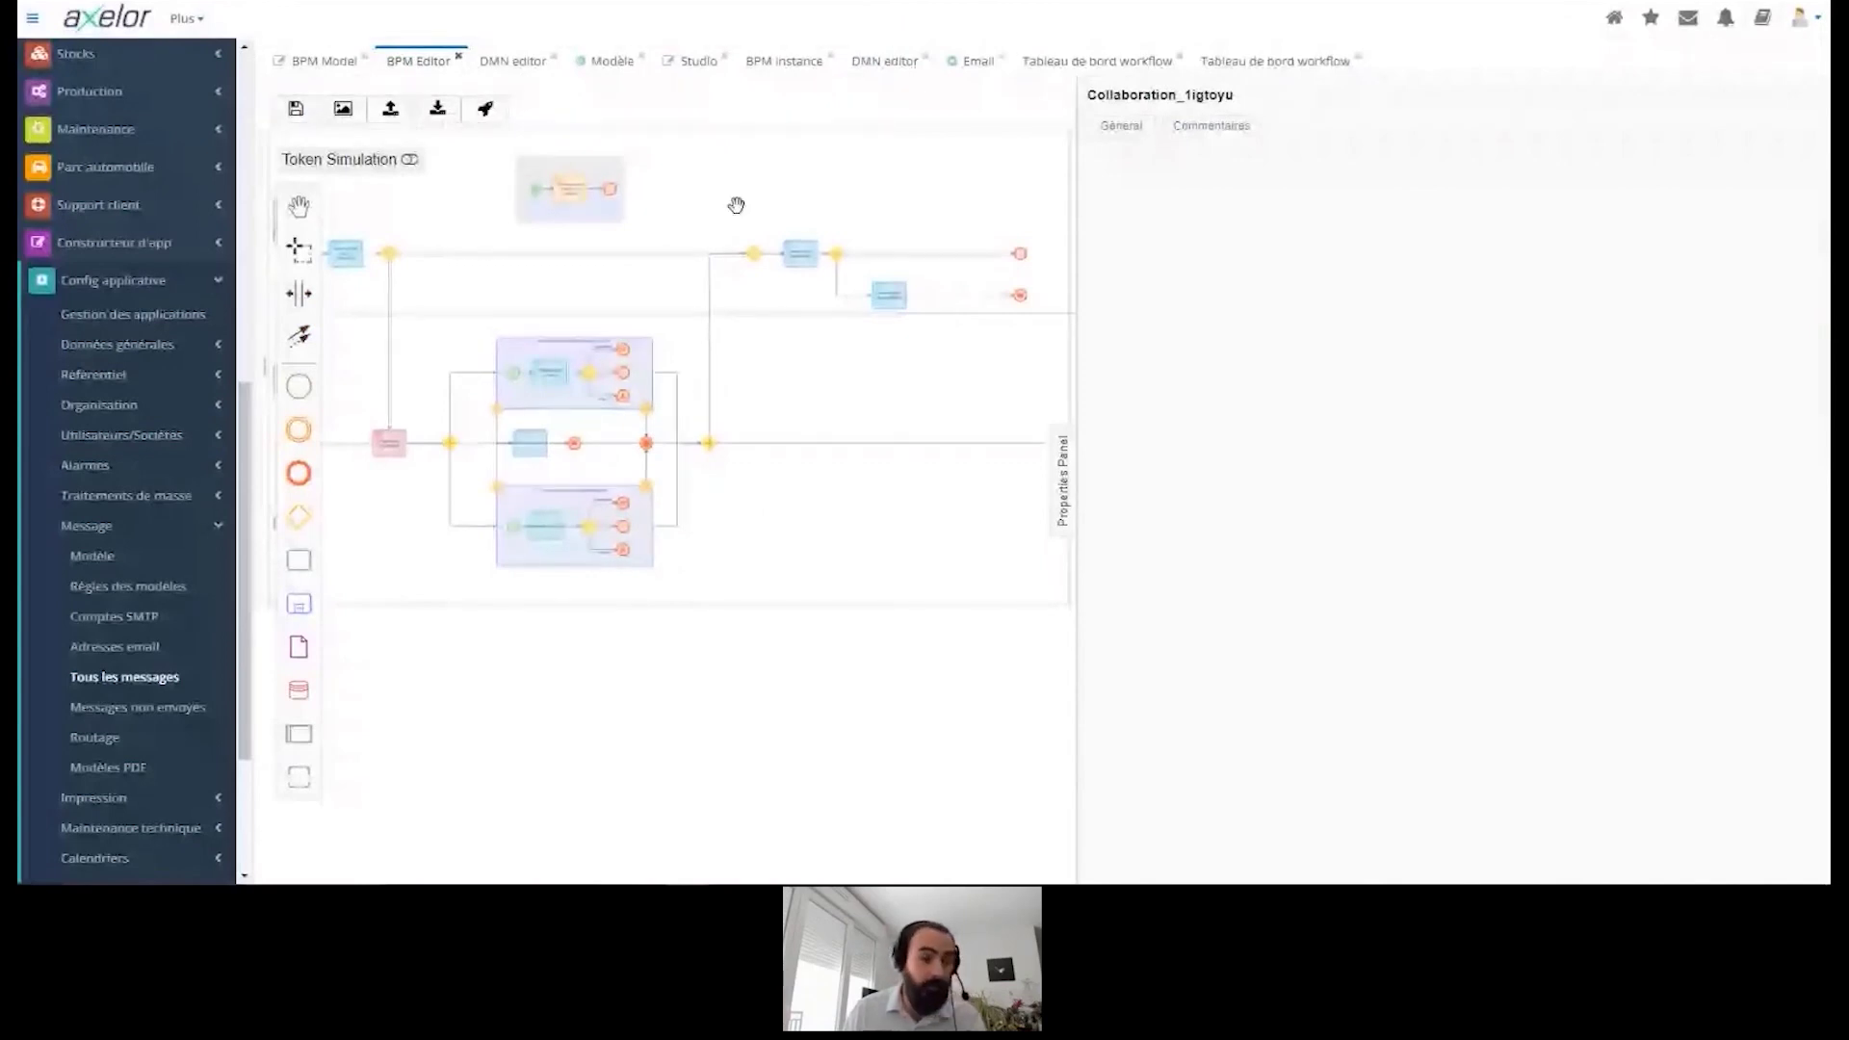
{"action": "scroll", "coordinate": [767, 248], "scroll_direction": "up", "scroll_amount": 3}
{"action": "left_click_drag", "start_coordinate": [841, 301], "coordinate": [924, 349]}
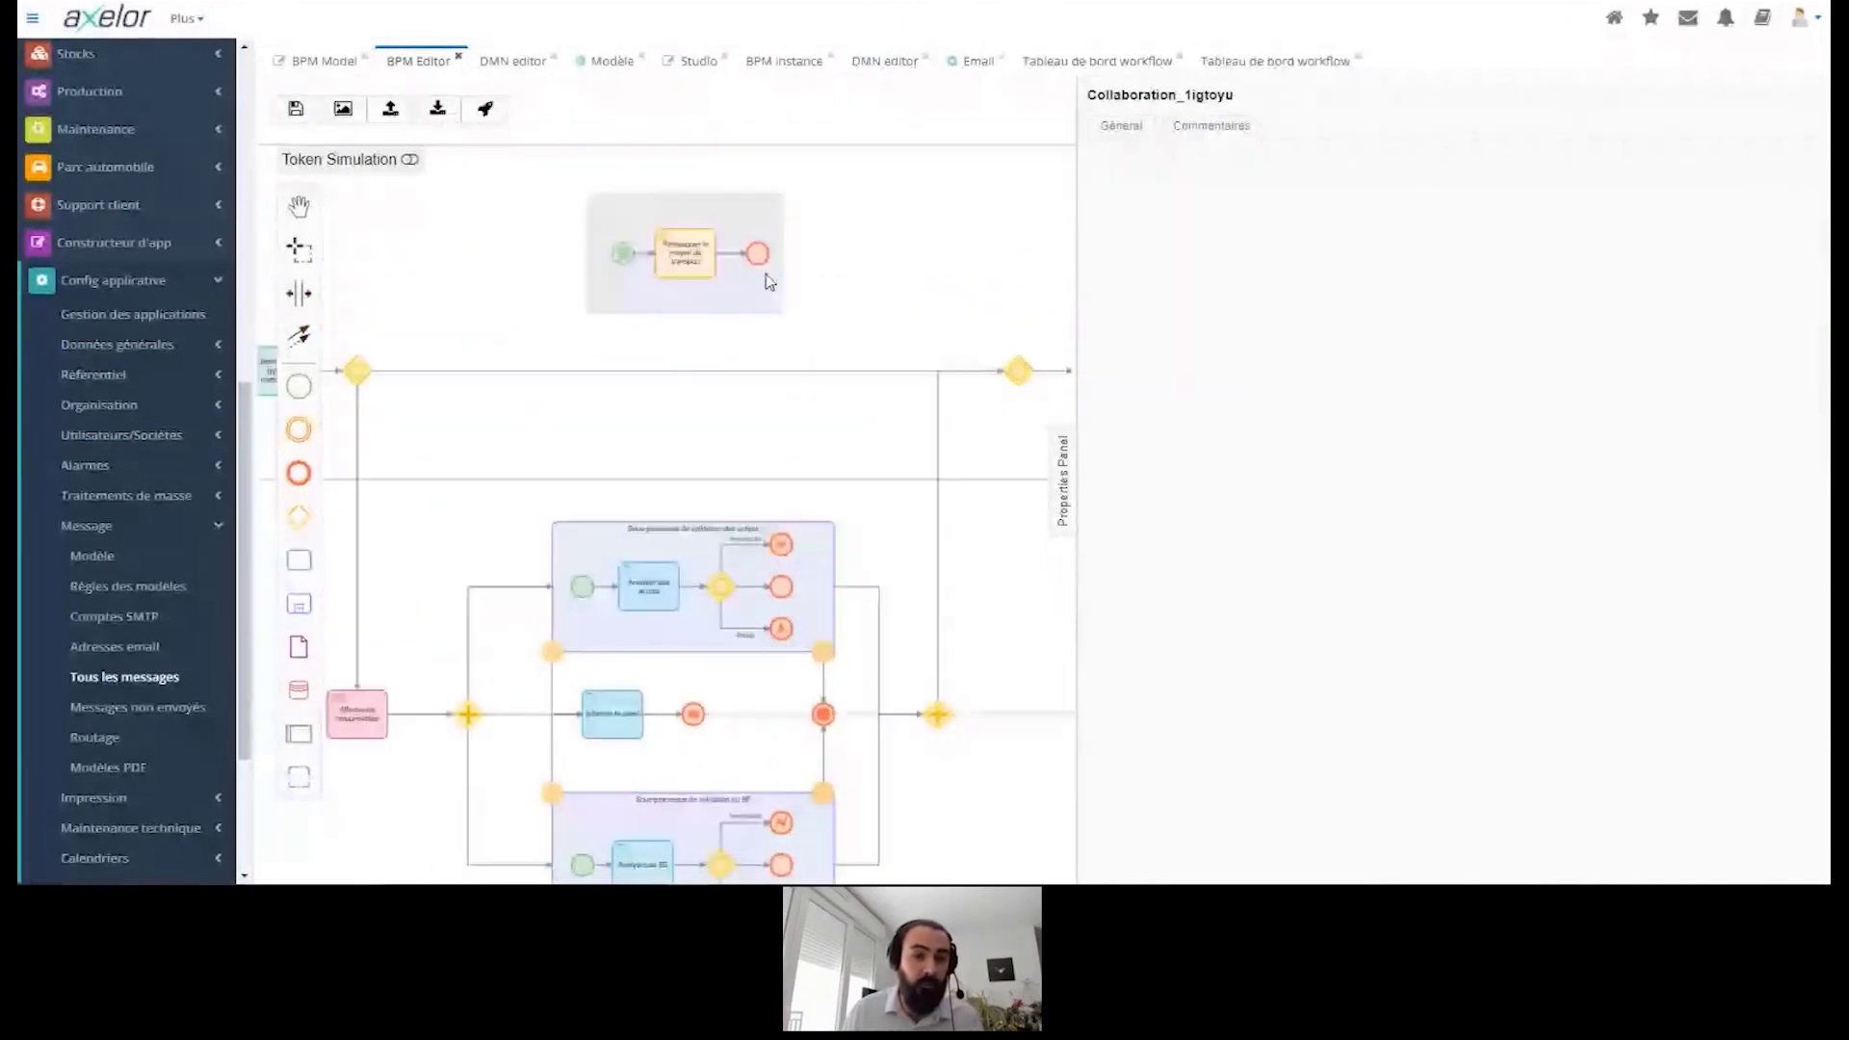
Step: Inspect the added sub-process's start event condition and open the script builder of the Renseigner le moyen de transport task
{"action": "left_click", "coordinate": [627, 255]}
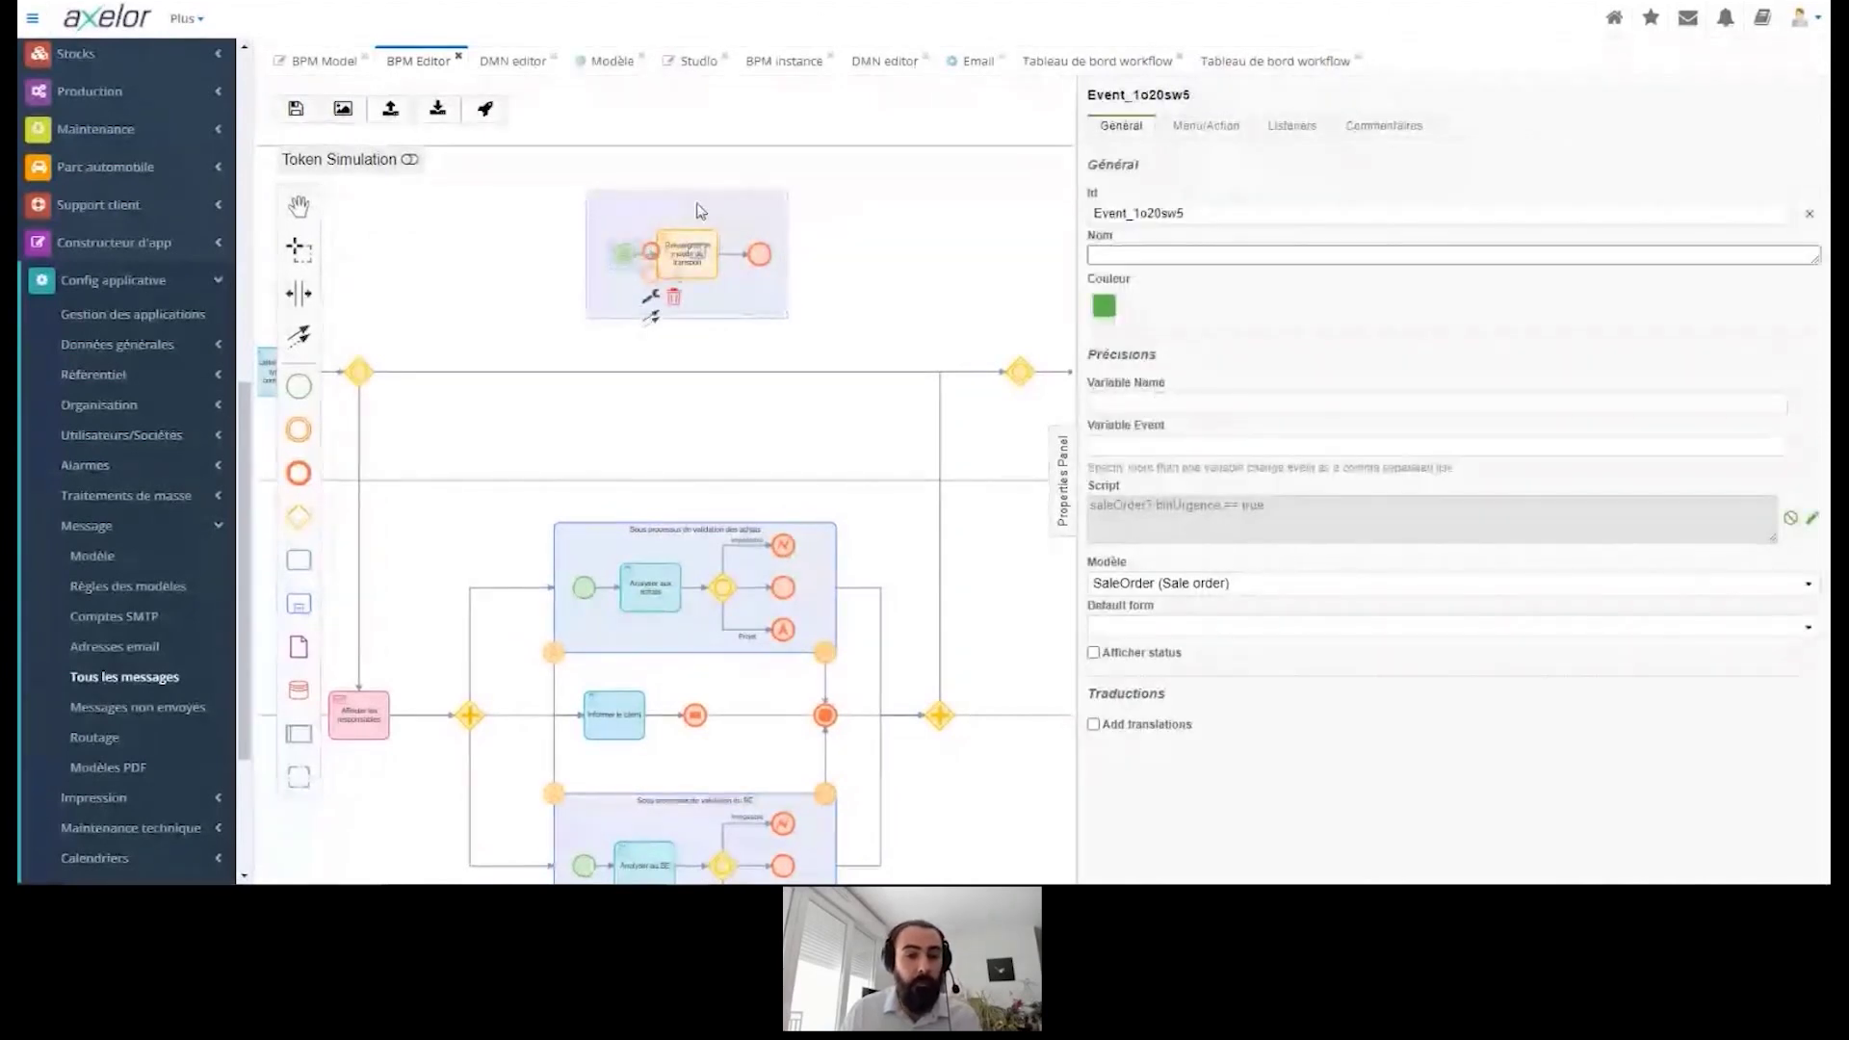
{"action": "left_click", "coordinate": [693, 252]}
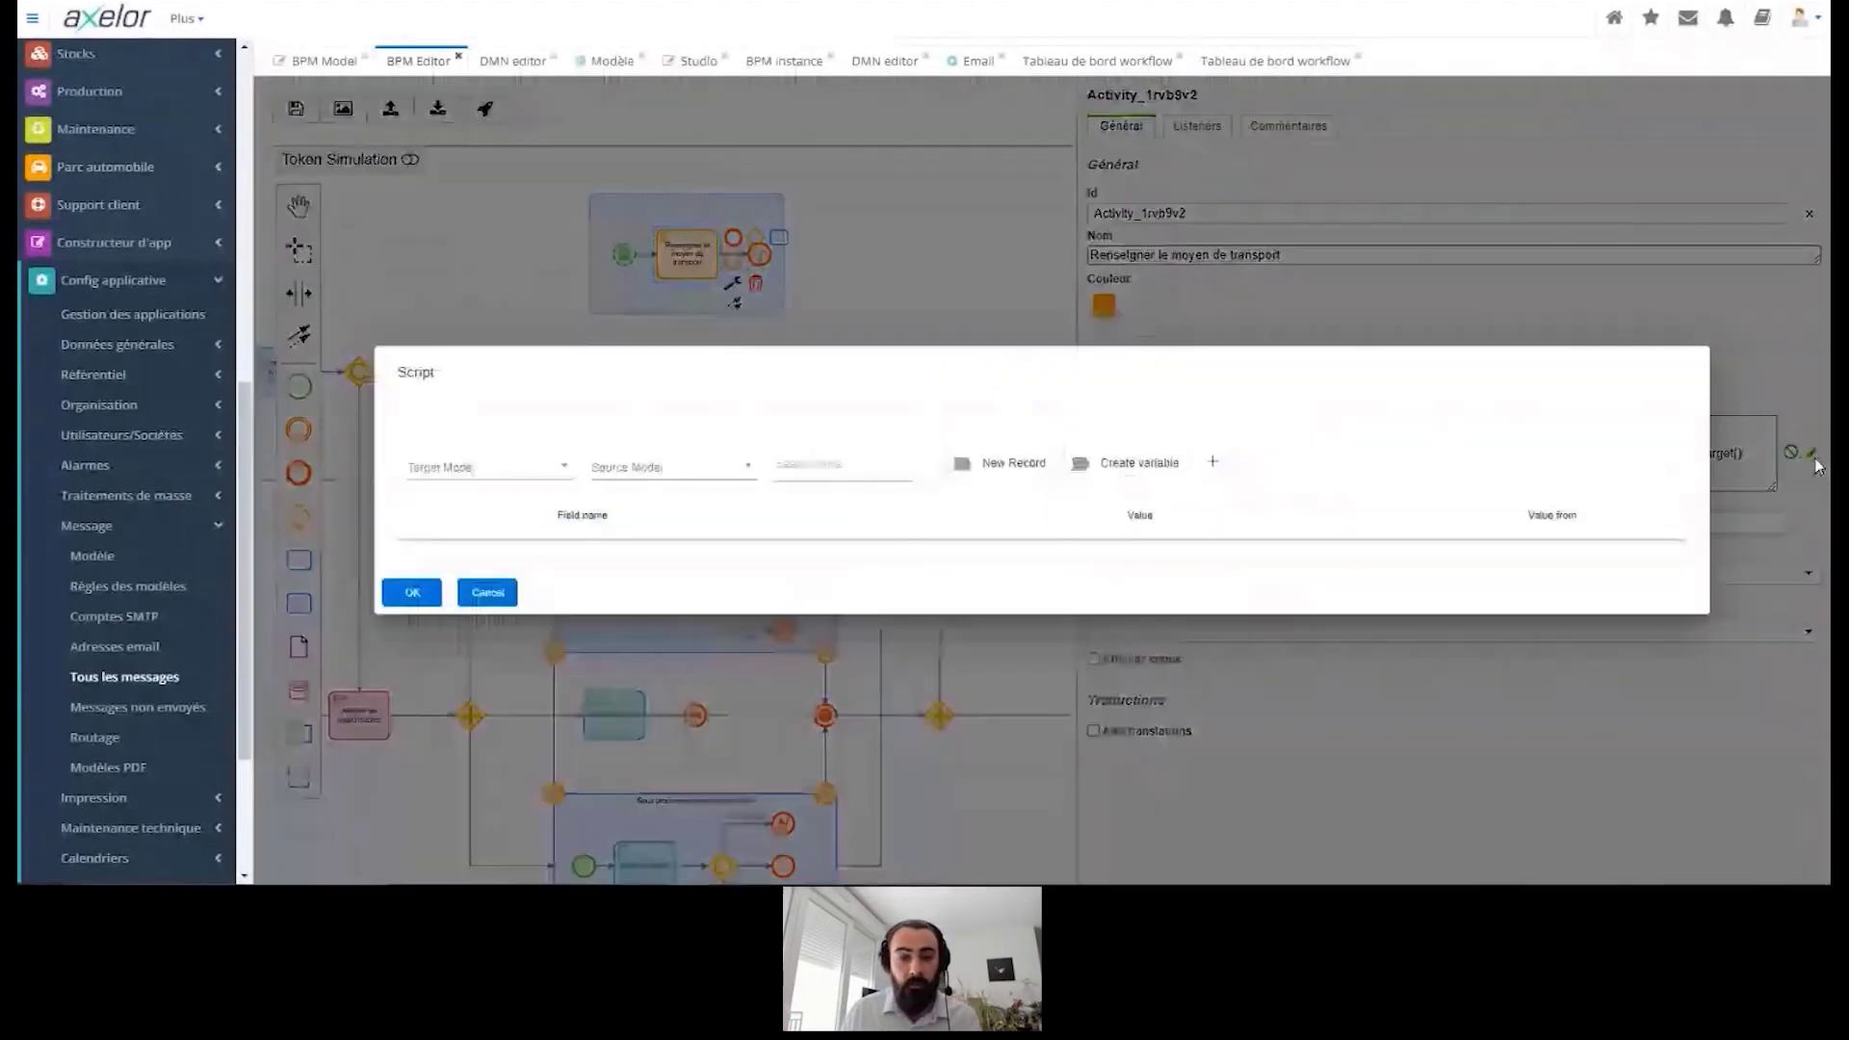
{"action": "left_click", "coordinate": [1814, 454]}
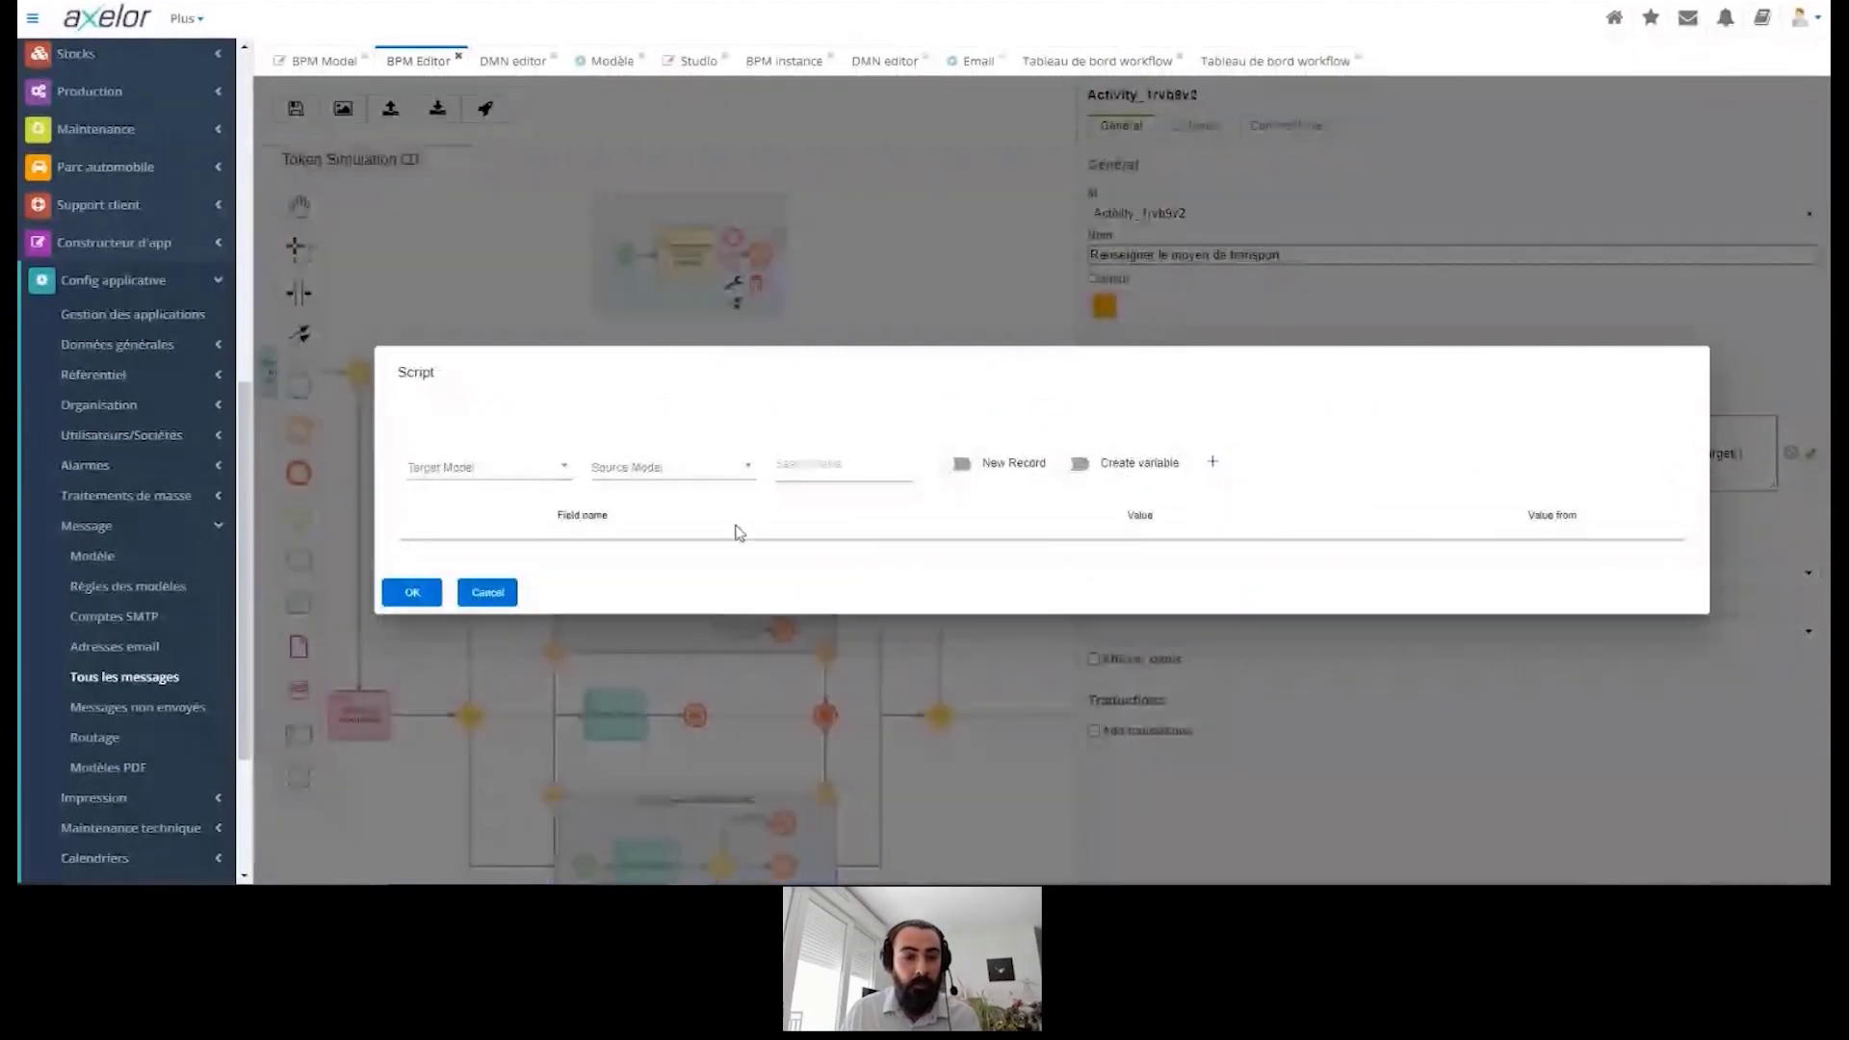
Step: Choose SaleOrder as the script's target model, browse its fields and the Condition de paiement values, and cancel the script builder
{"action": "left_click", "coordinate": [483, 471]}
{"action": "type", "text": "st"}
{"action": "type", "text": "le"}
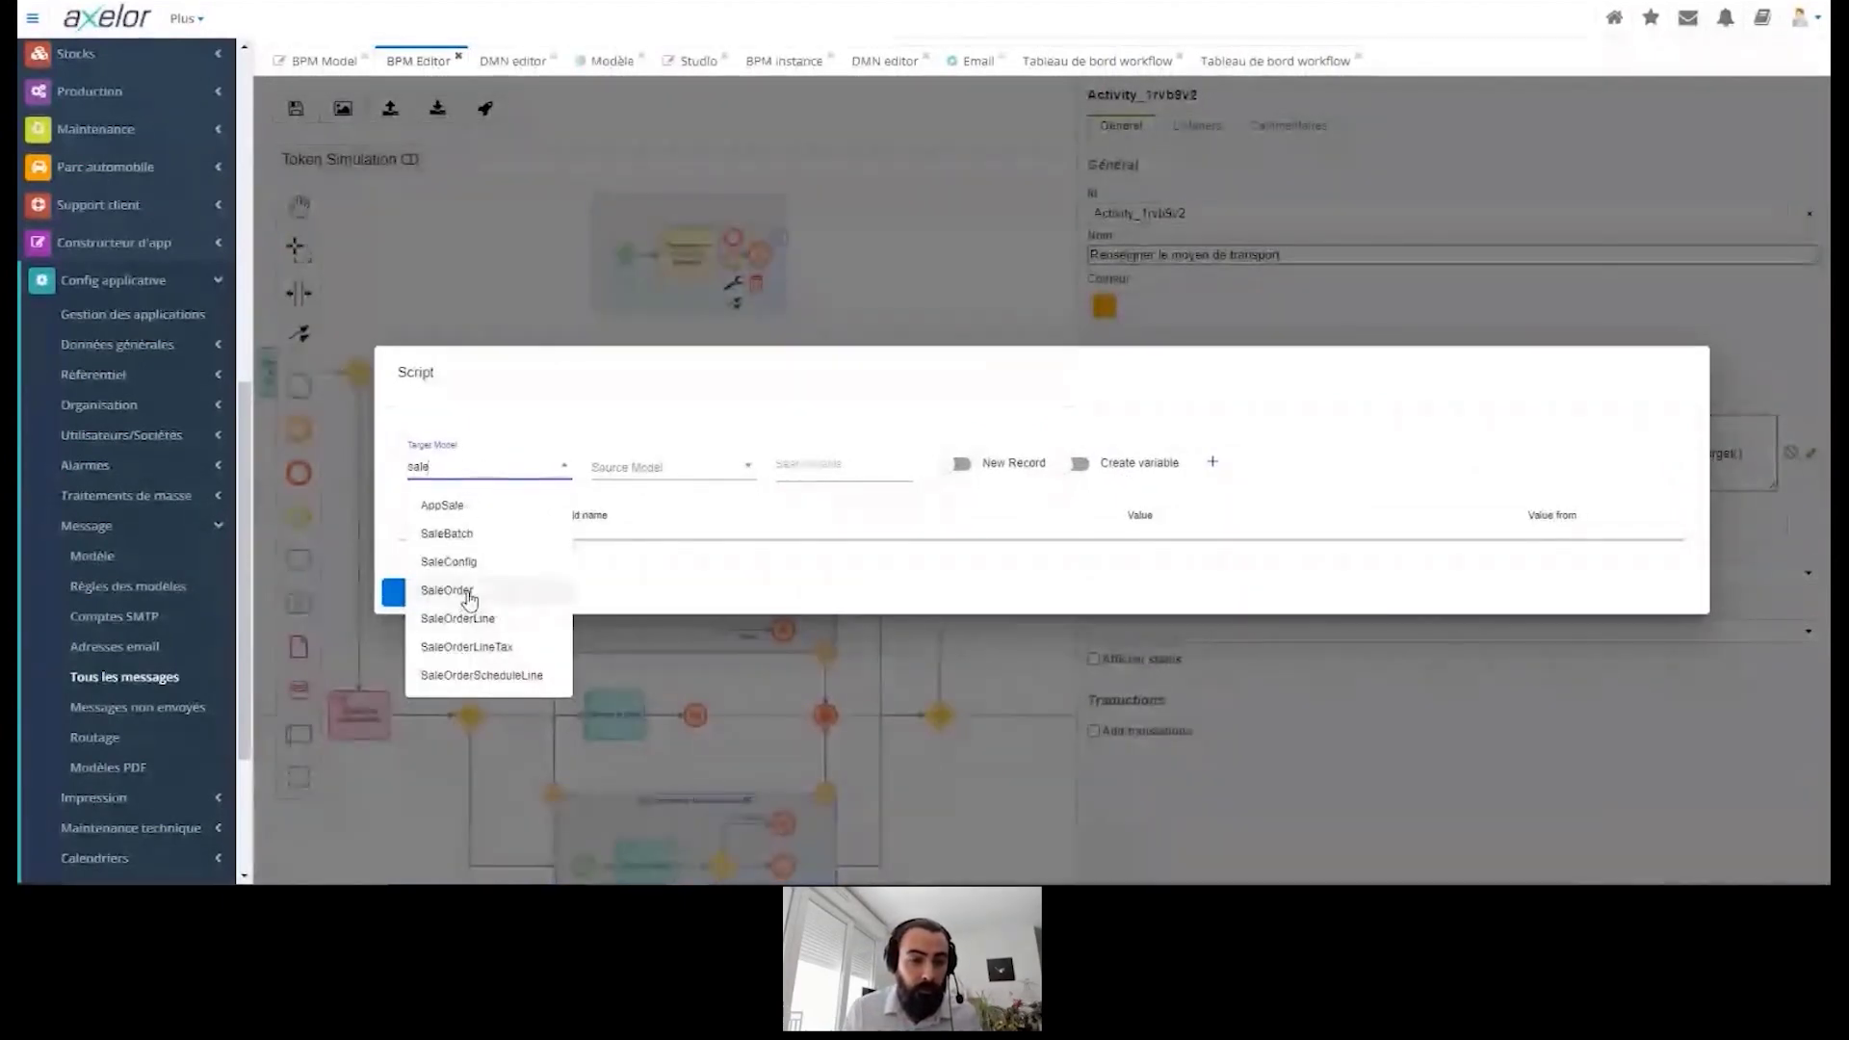
{"action": "left_click", "coordinate": [468, 594]}
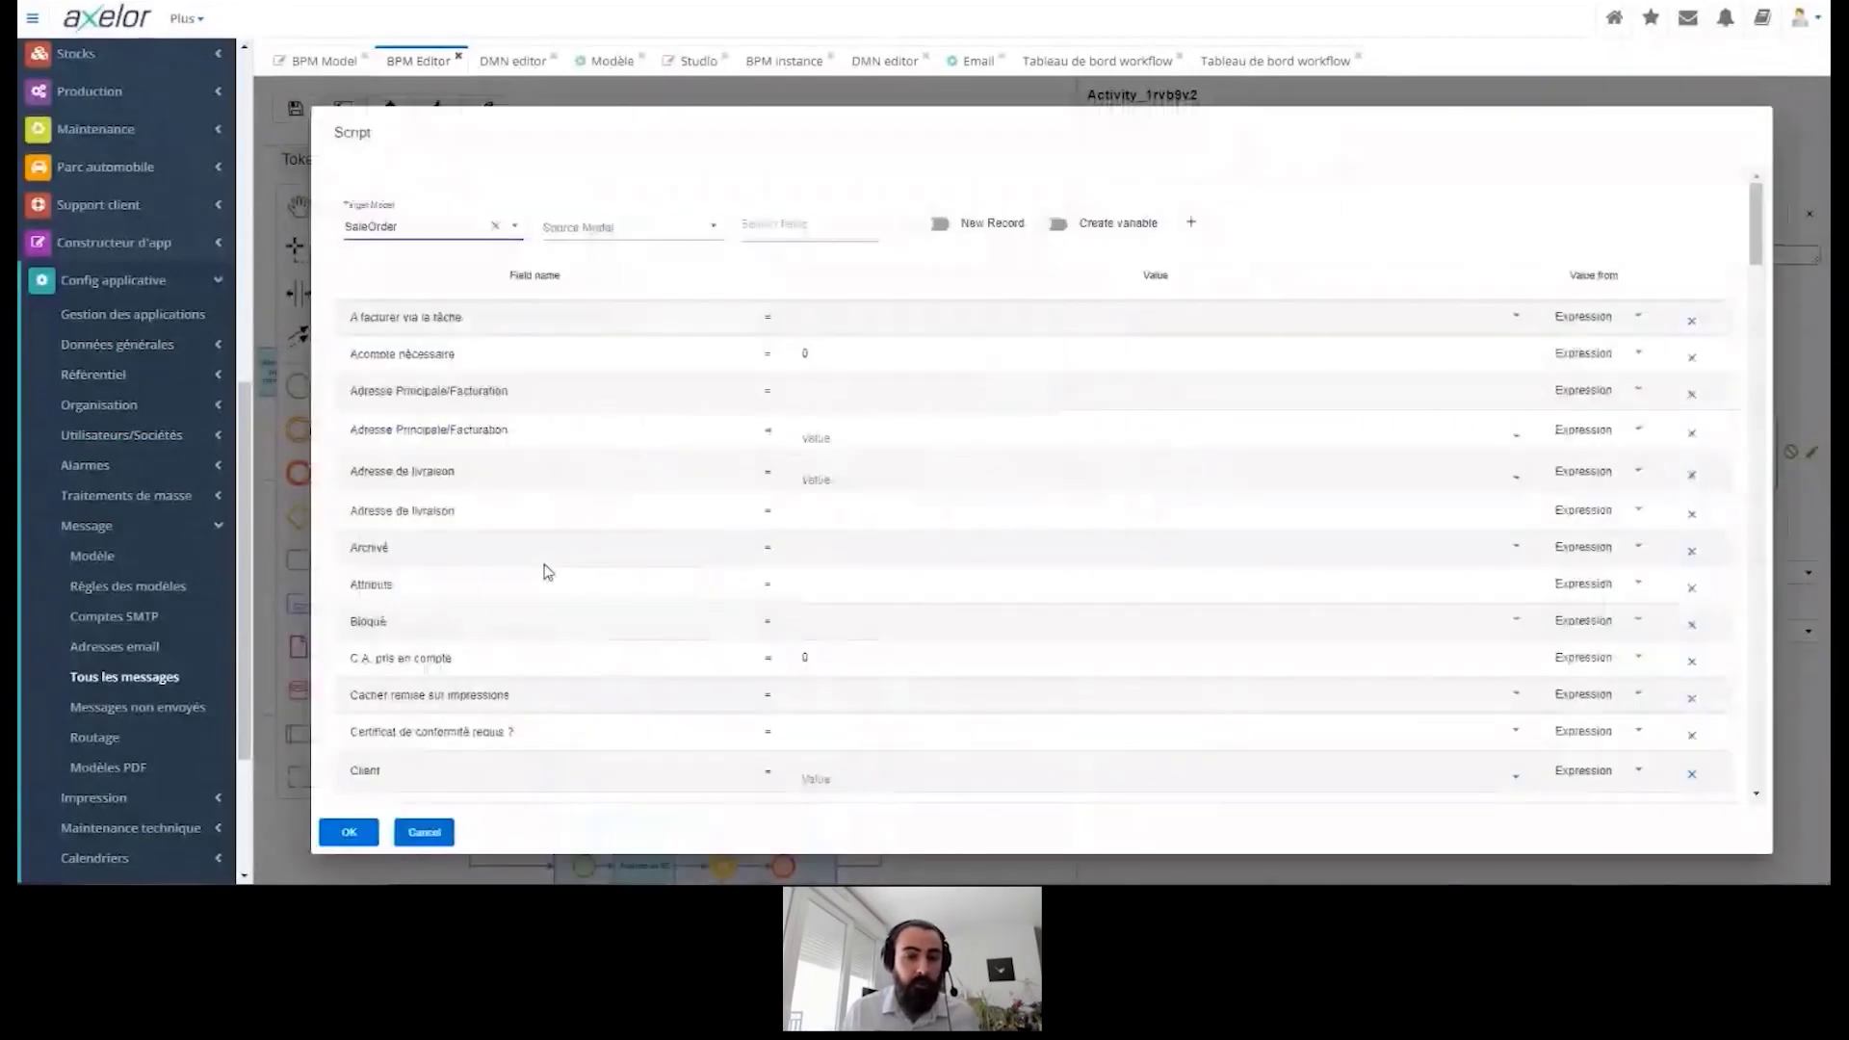
{"action": "scroll", "coordinate": [1067, 628], "scroll_direction": "down", "scroll_amount": 5}
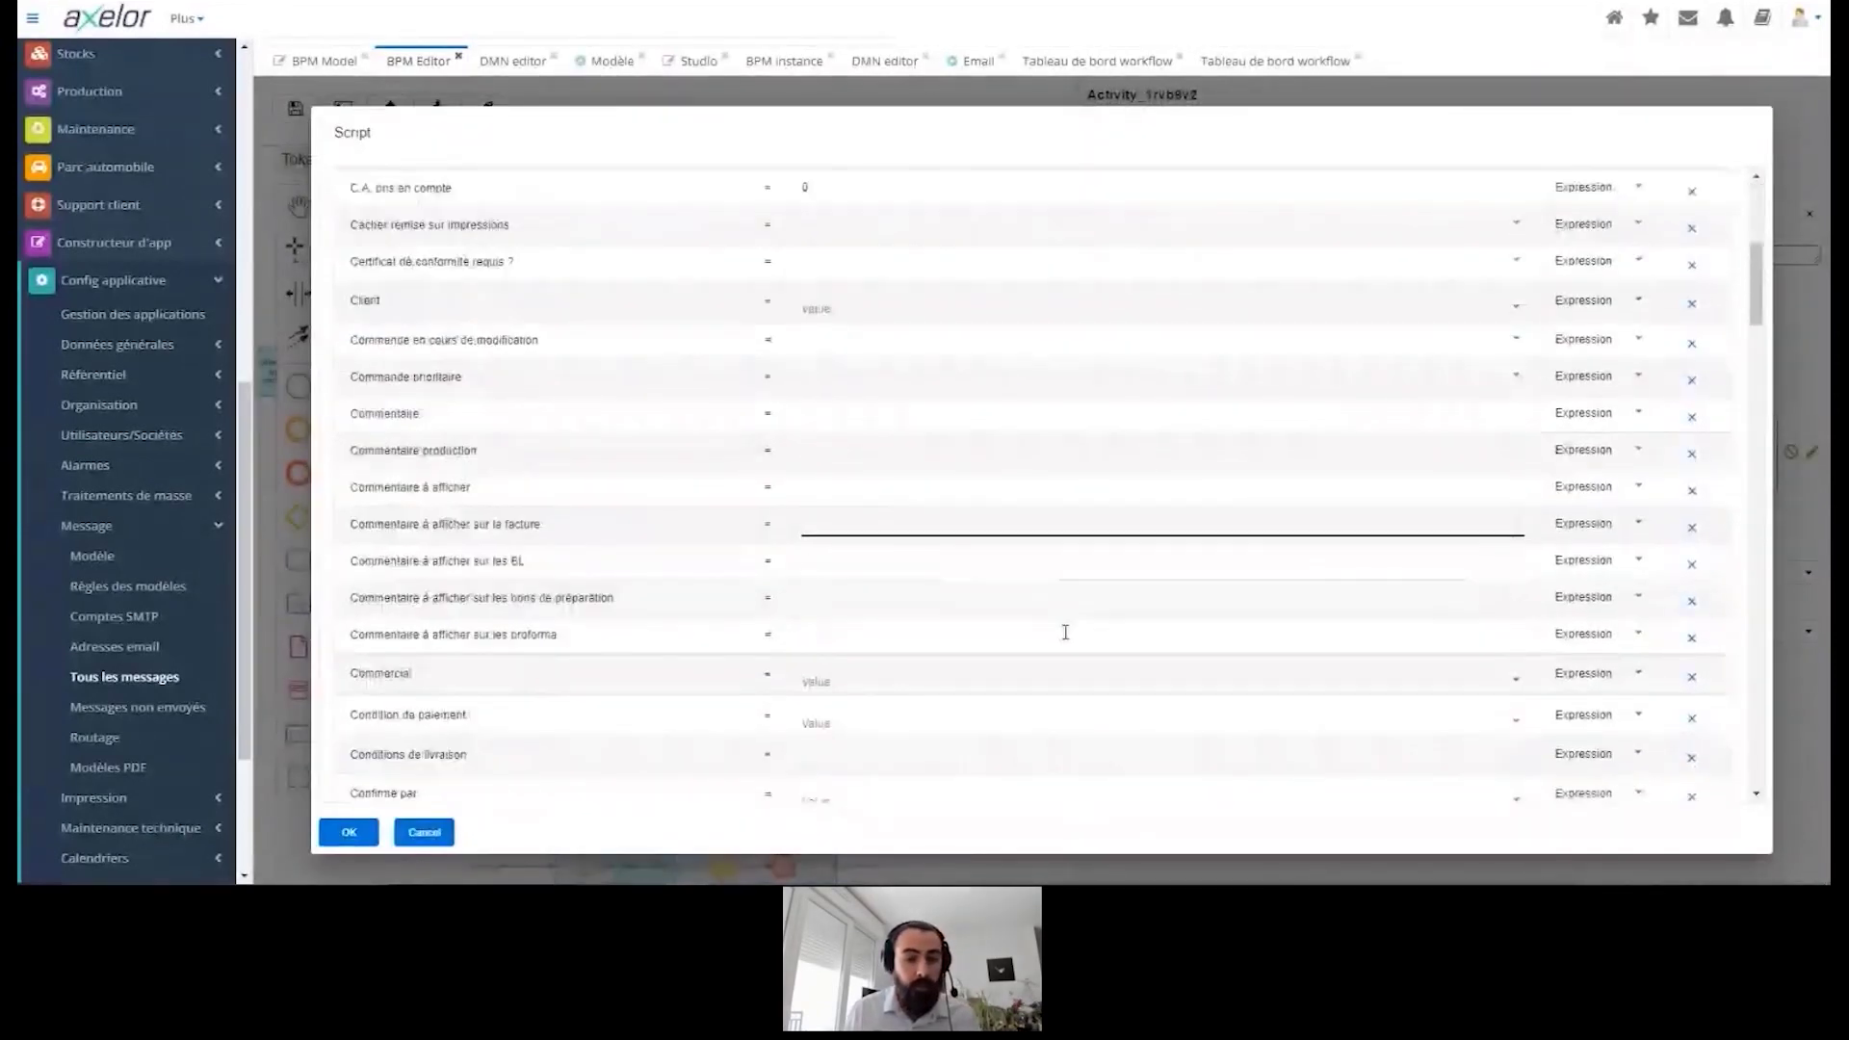
{"action": "scroll", "coordinate": [1065, 631], "scroll_direction": "down", "scroll_amount": 8}
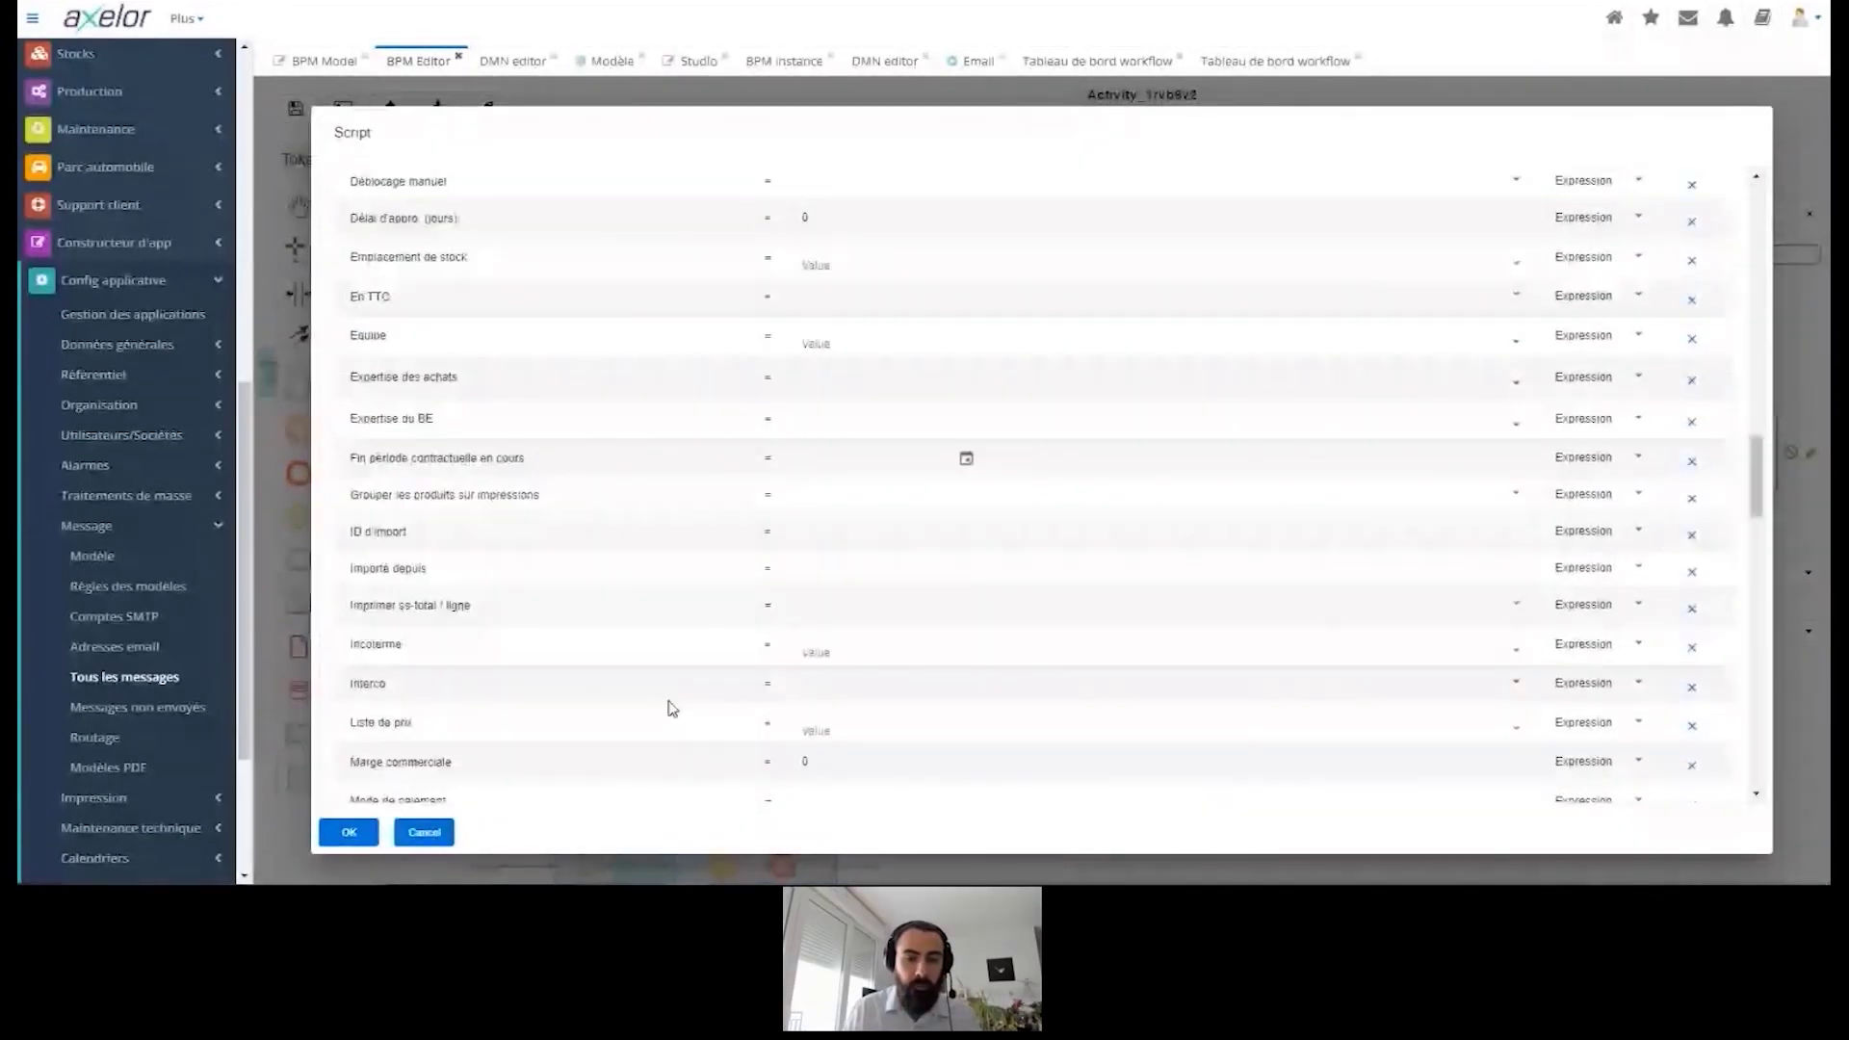
{"action": "left_click", "coordinate": [1620, 289]}
{"action": "left_click", "coordinate": [928, 252]}
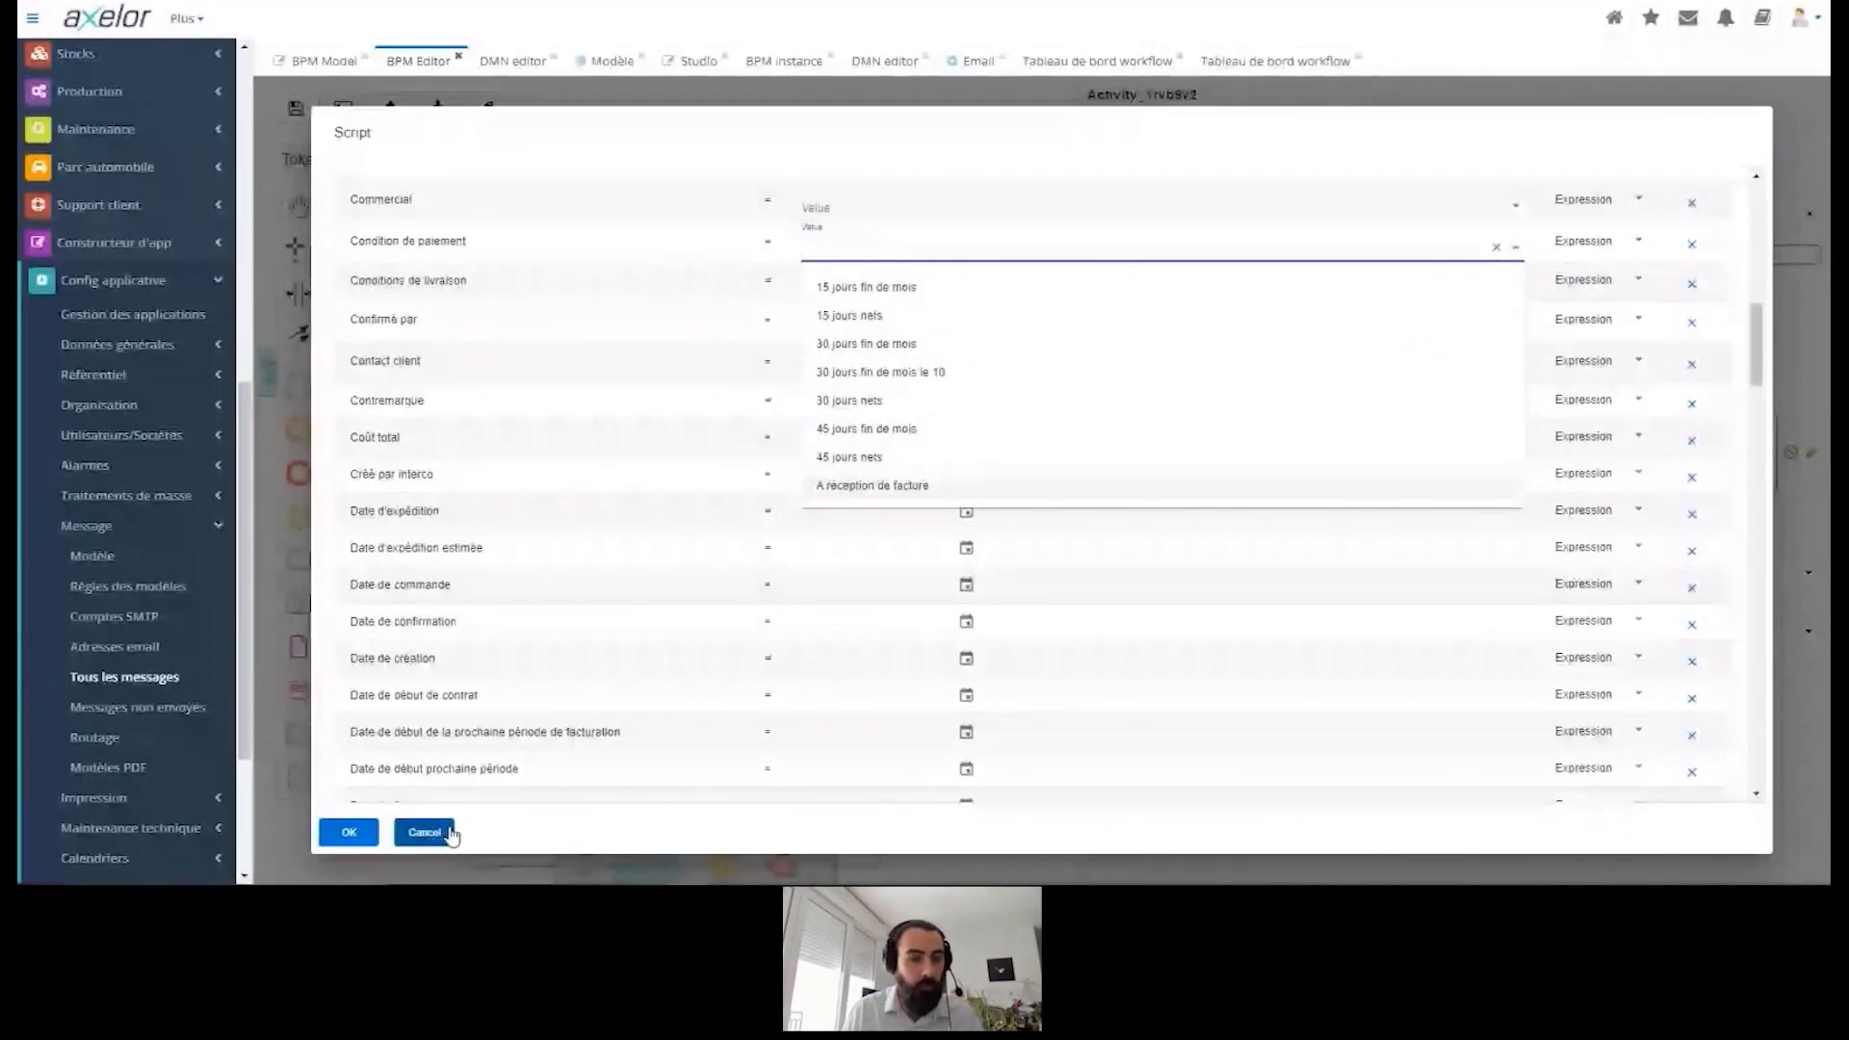
{"action": "scroll", "coordinate": [520, 682], "scroll_direction": "down", "scroll_amount": 2}
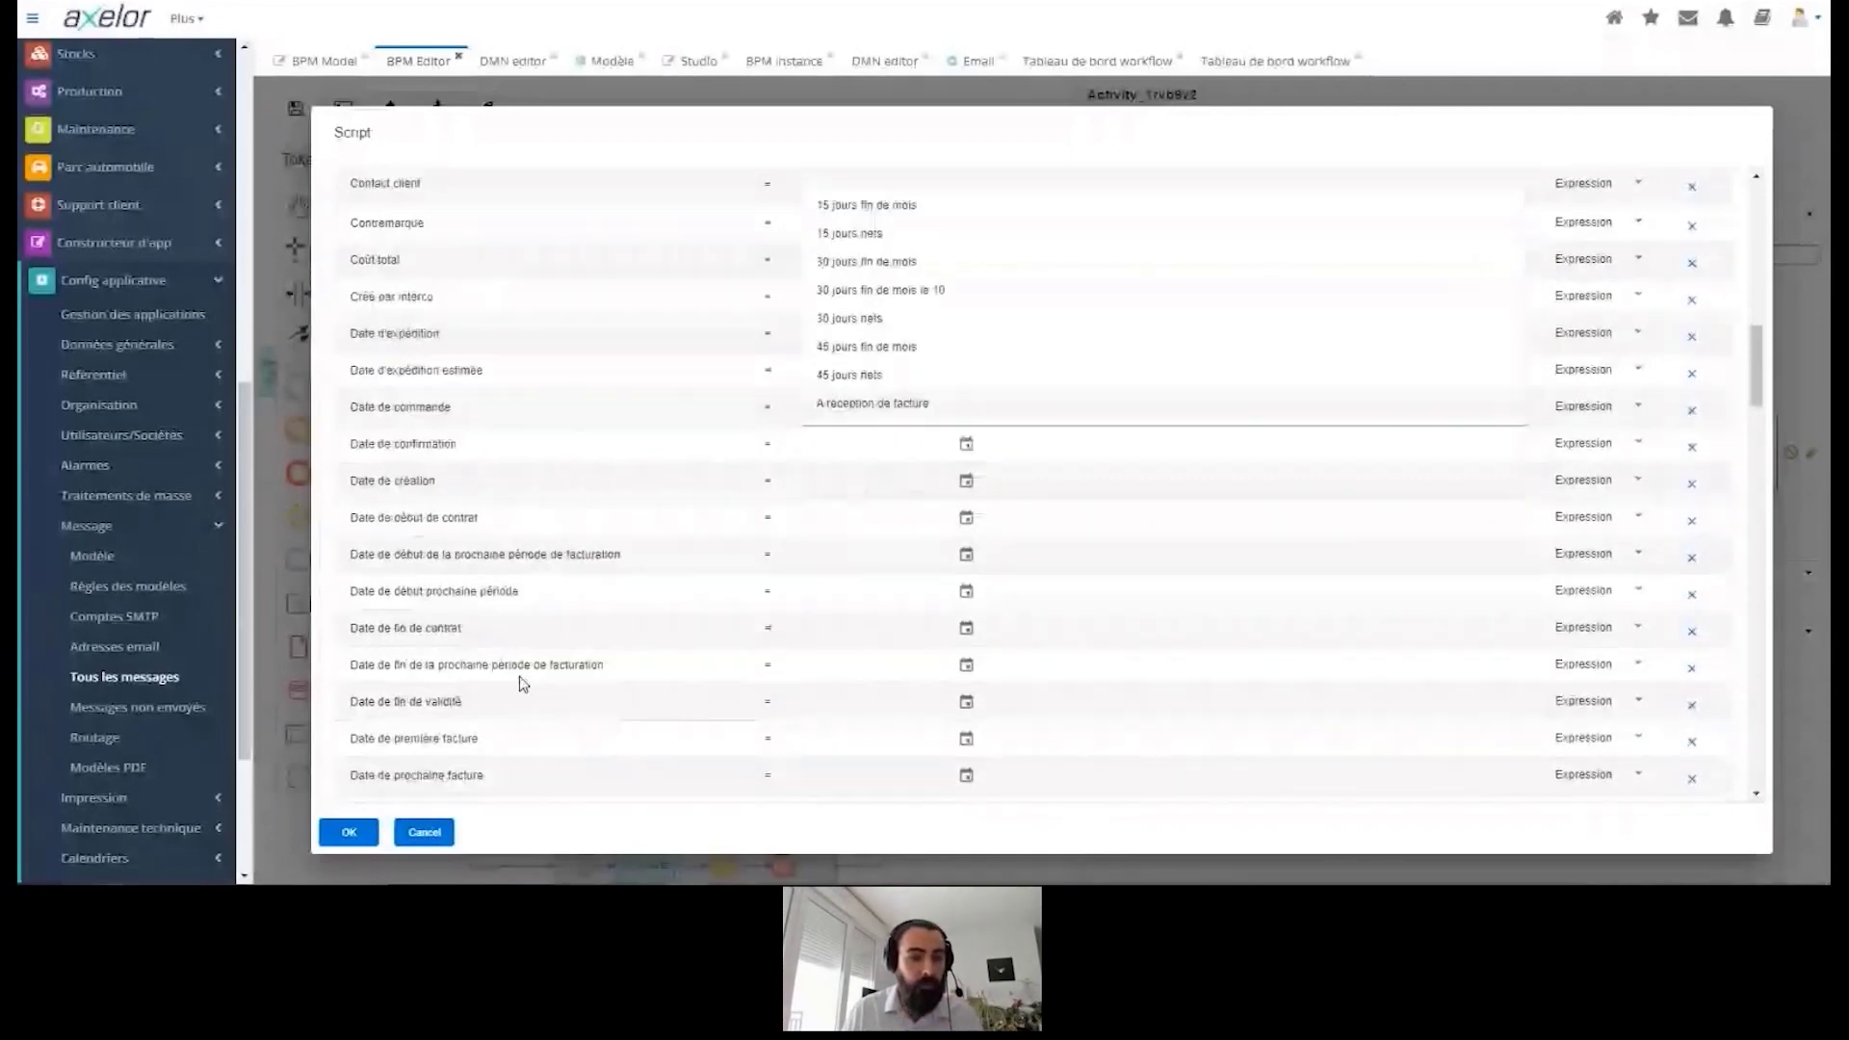
{"action": "scroll", "coordinate": [520, 682], "scroll_direction": "down", "scroll_amount": 3}
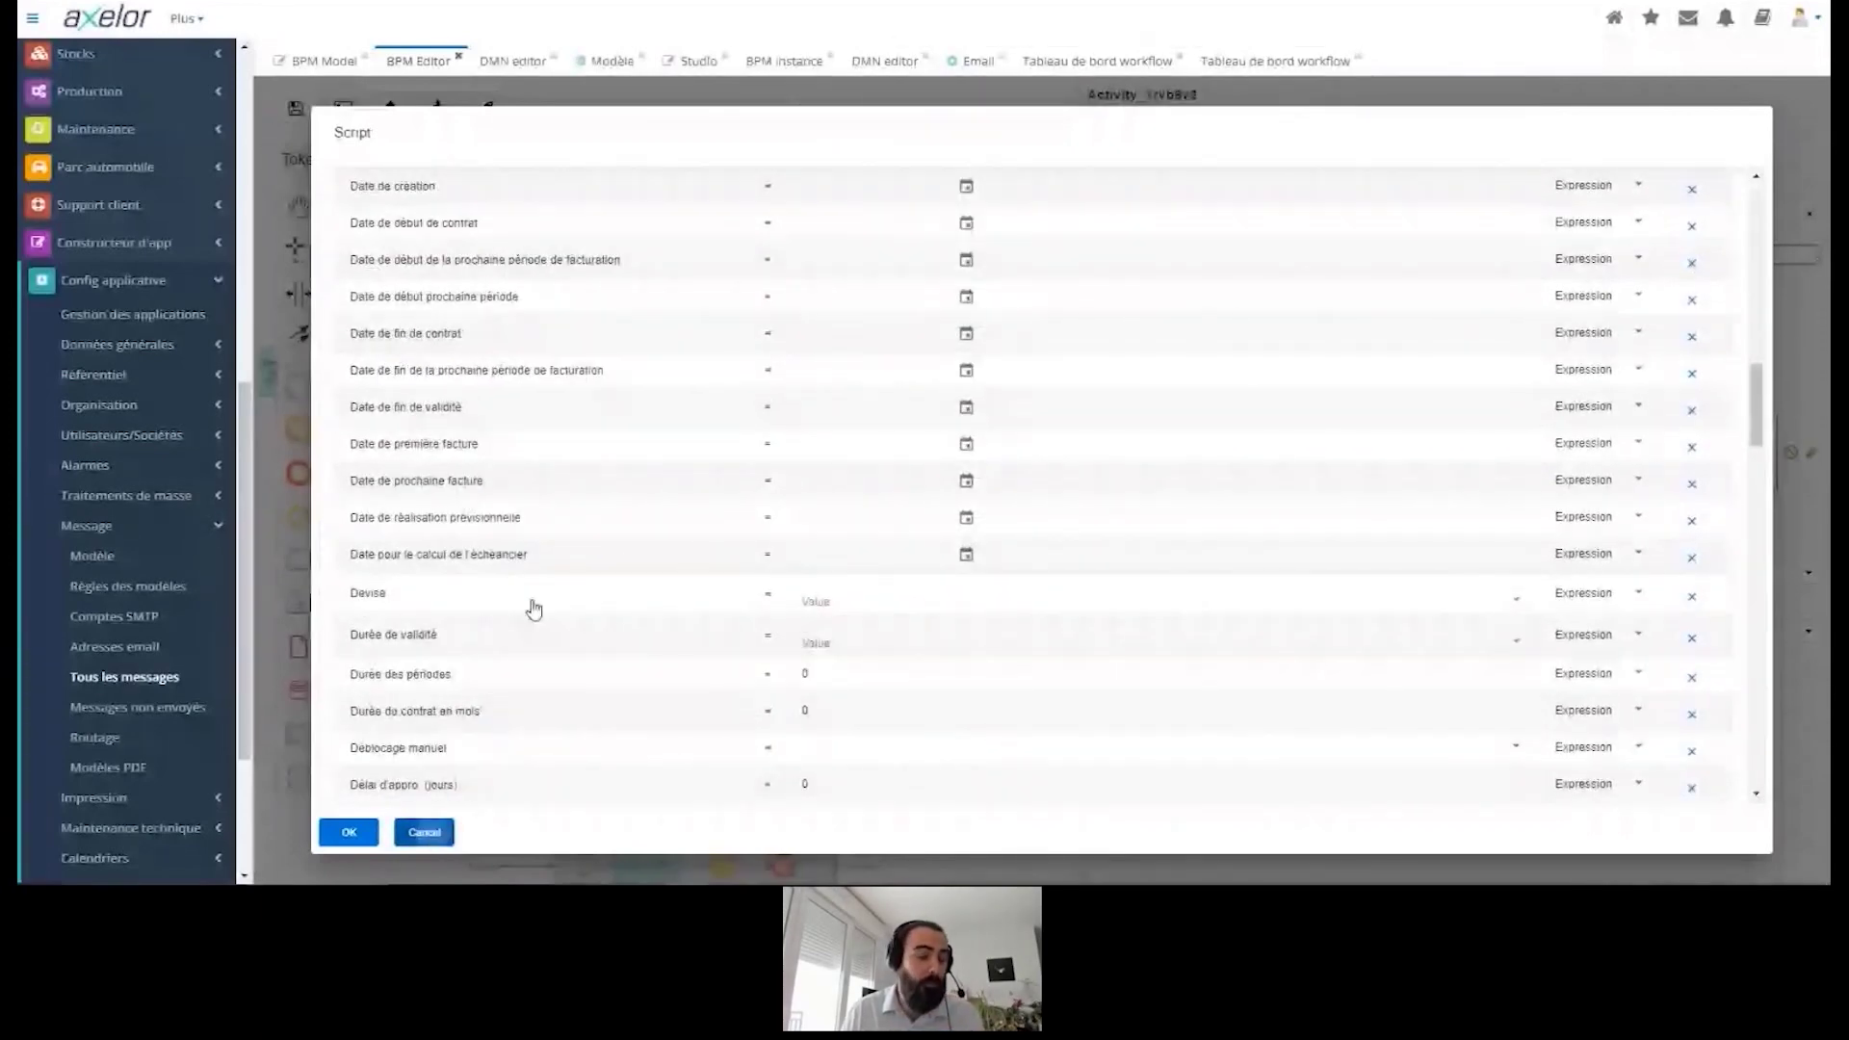
{"action": "key", "text": "Escape"}
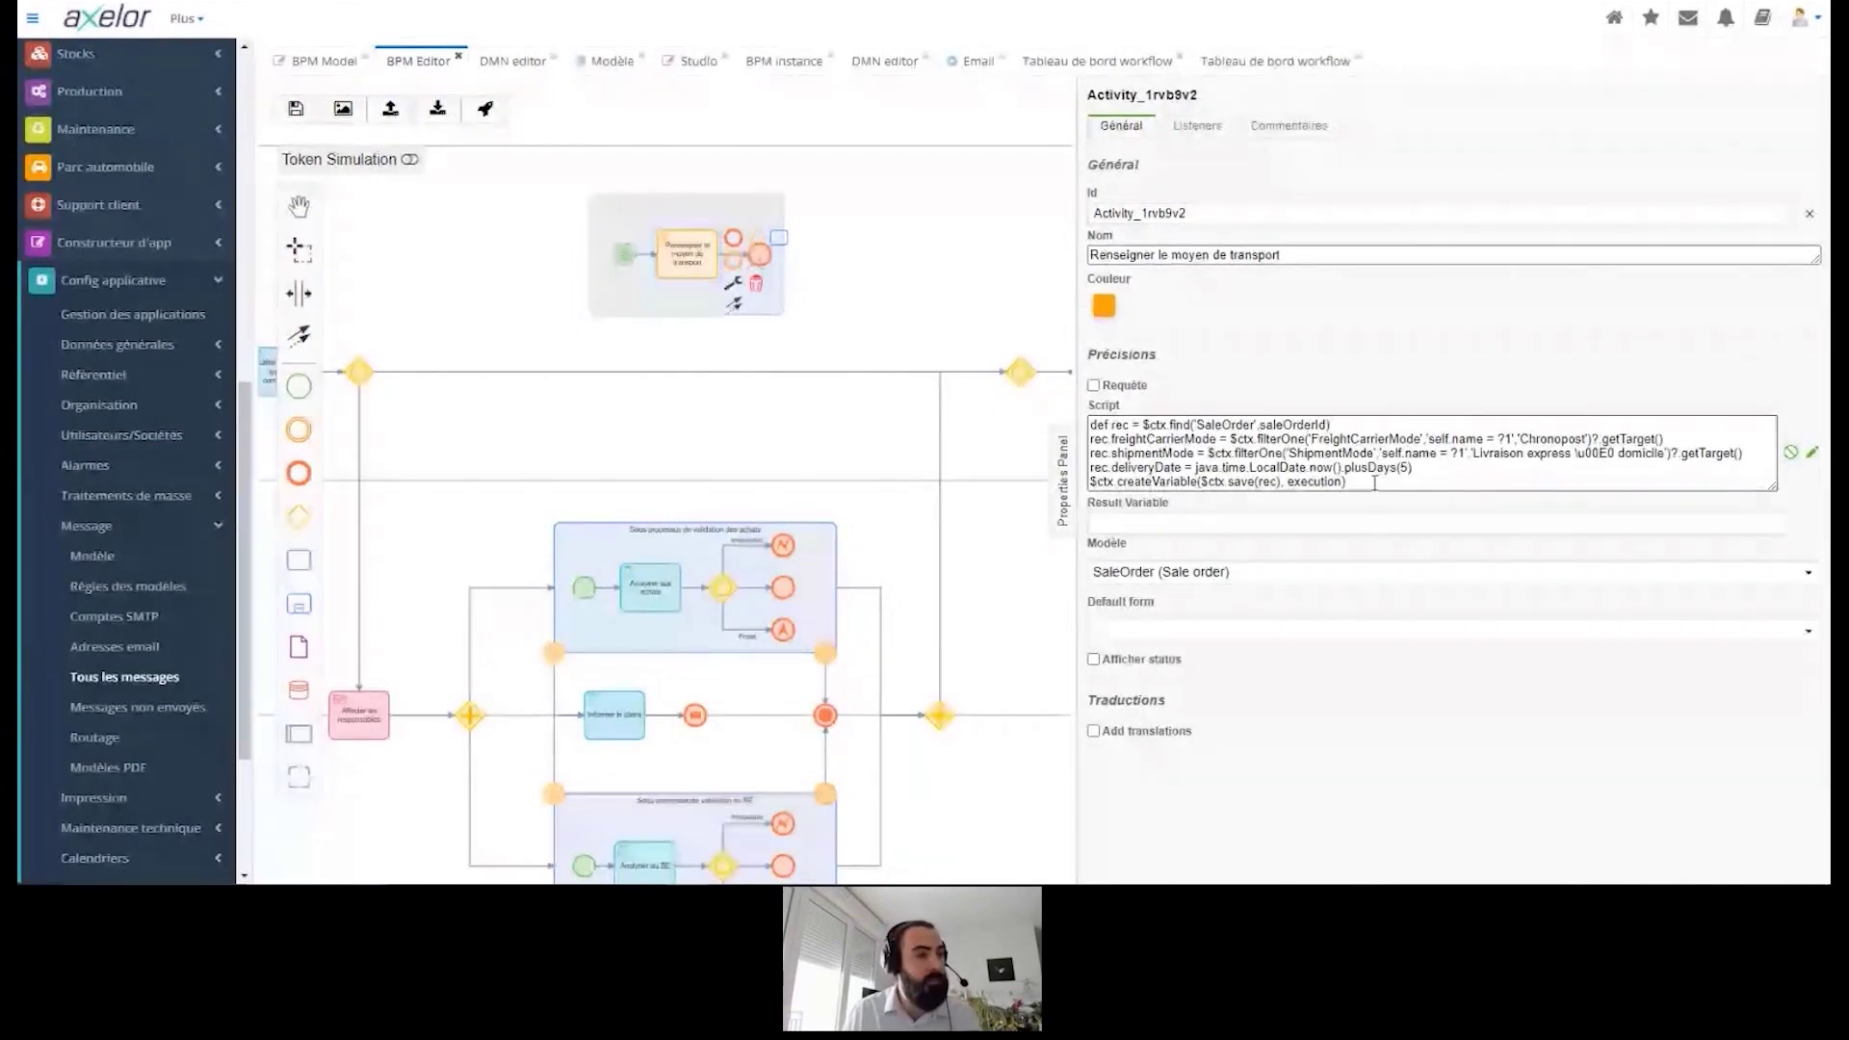
Step: Deploy the updated process diagram, accepting the proposed node mapping for Process_Commande
{"action": "left_click", "coordinate": [486, 111]}
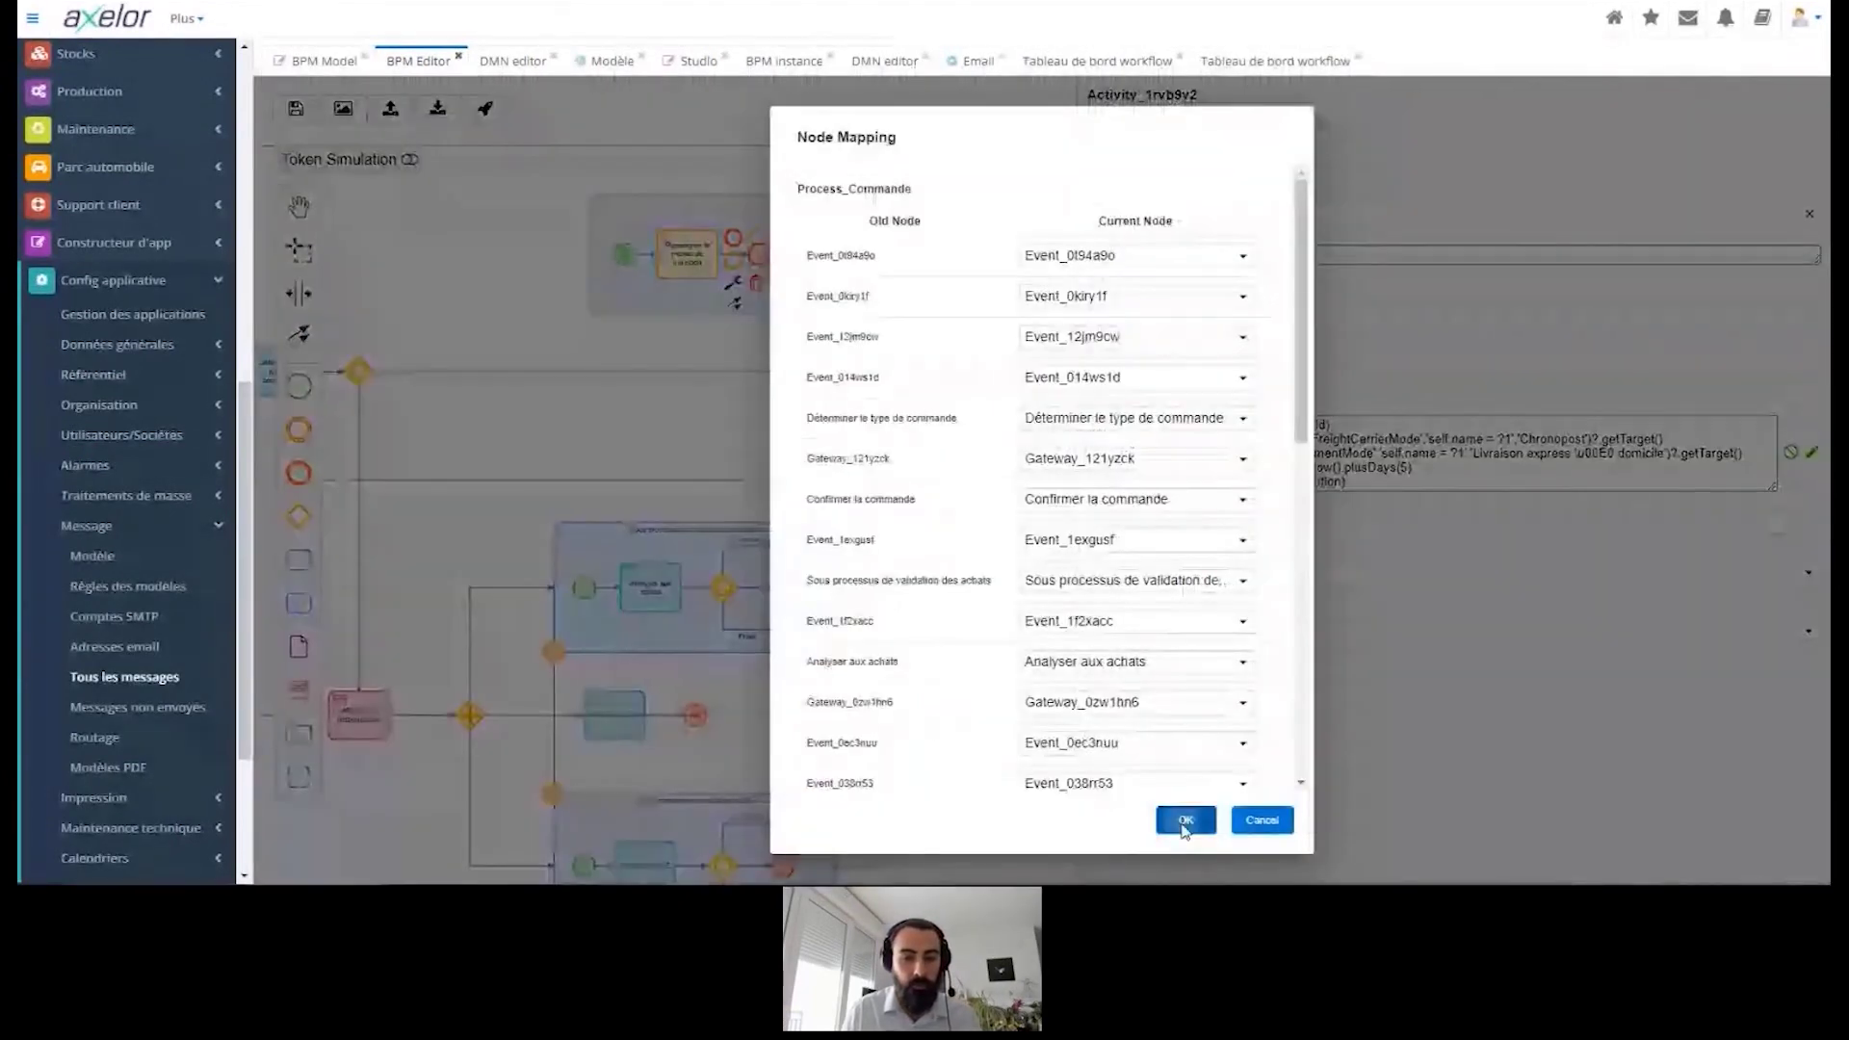
{"action": "left_click", "coordinate": [1185, 819]}
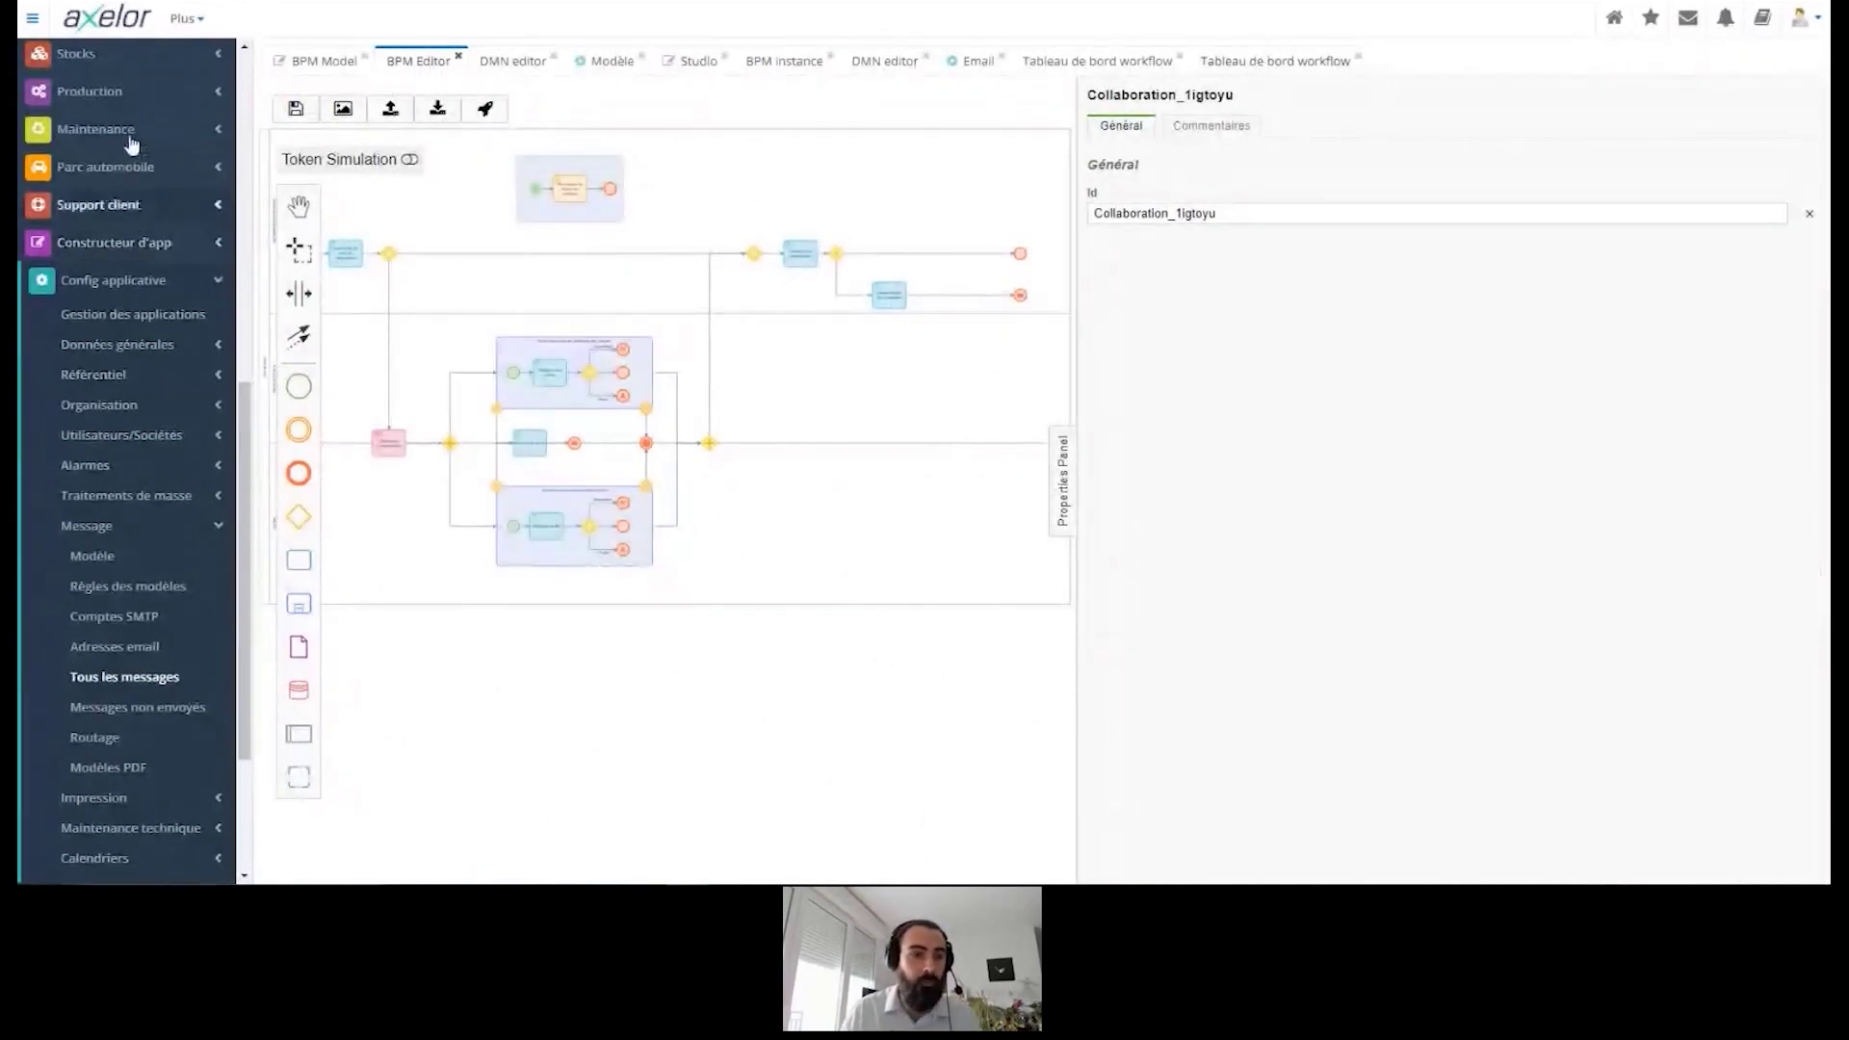
Step: Create a new customer order in the sales module with TOP Components as the client
{"action": "scroll", "coordinate": [114, 193], "scroll_direction": "up", "scroll_amount": 5}
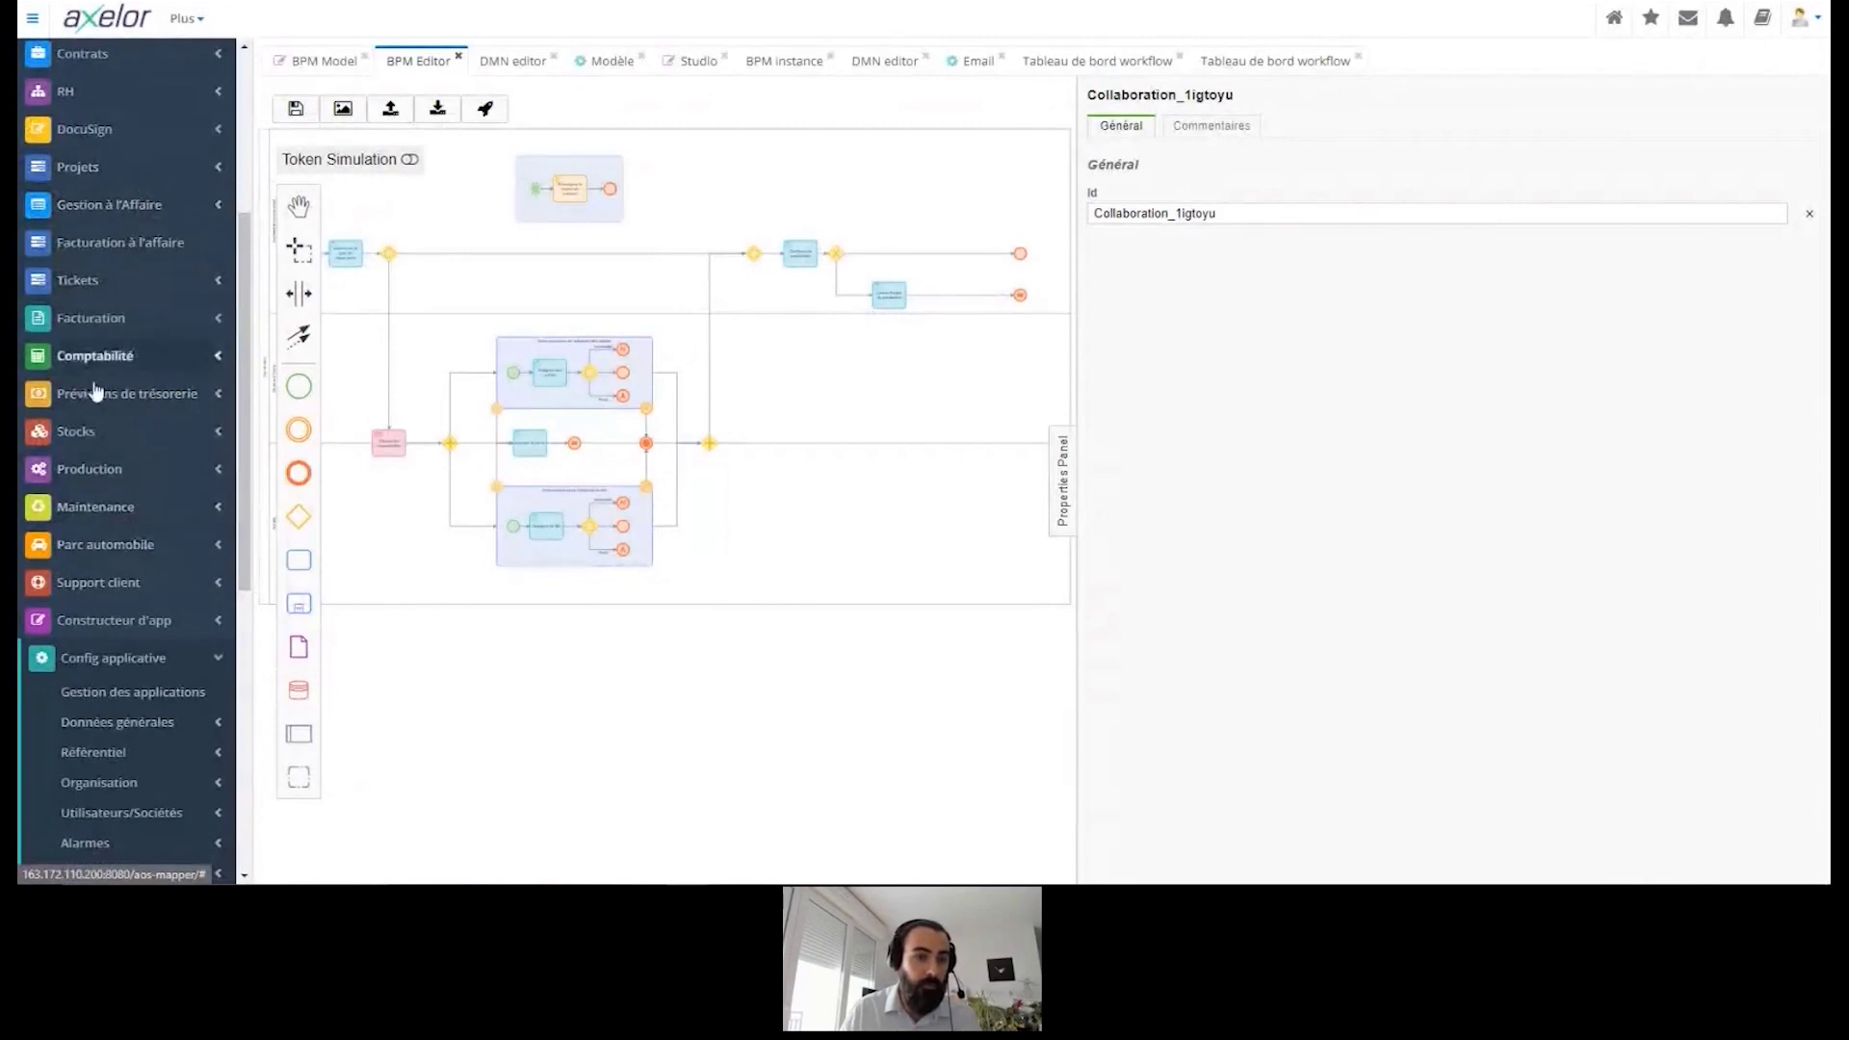
{"action": "scroll", "coordinate": [97, 390], "scroll_direction": "up", "scroll_amount": 5}
{"action": "left_click", "coordinate": [106, 318]}
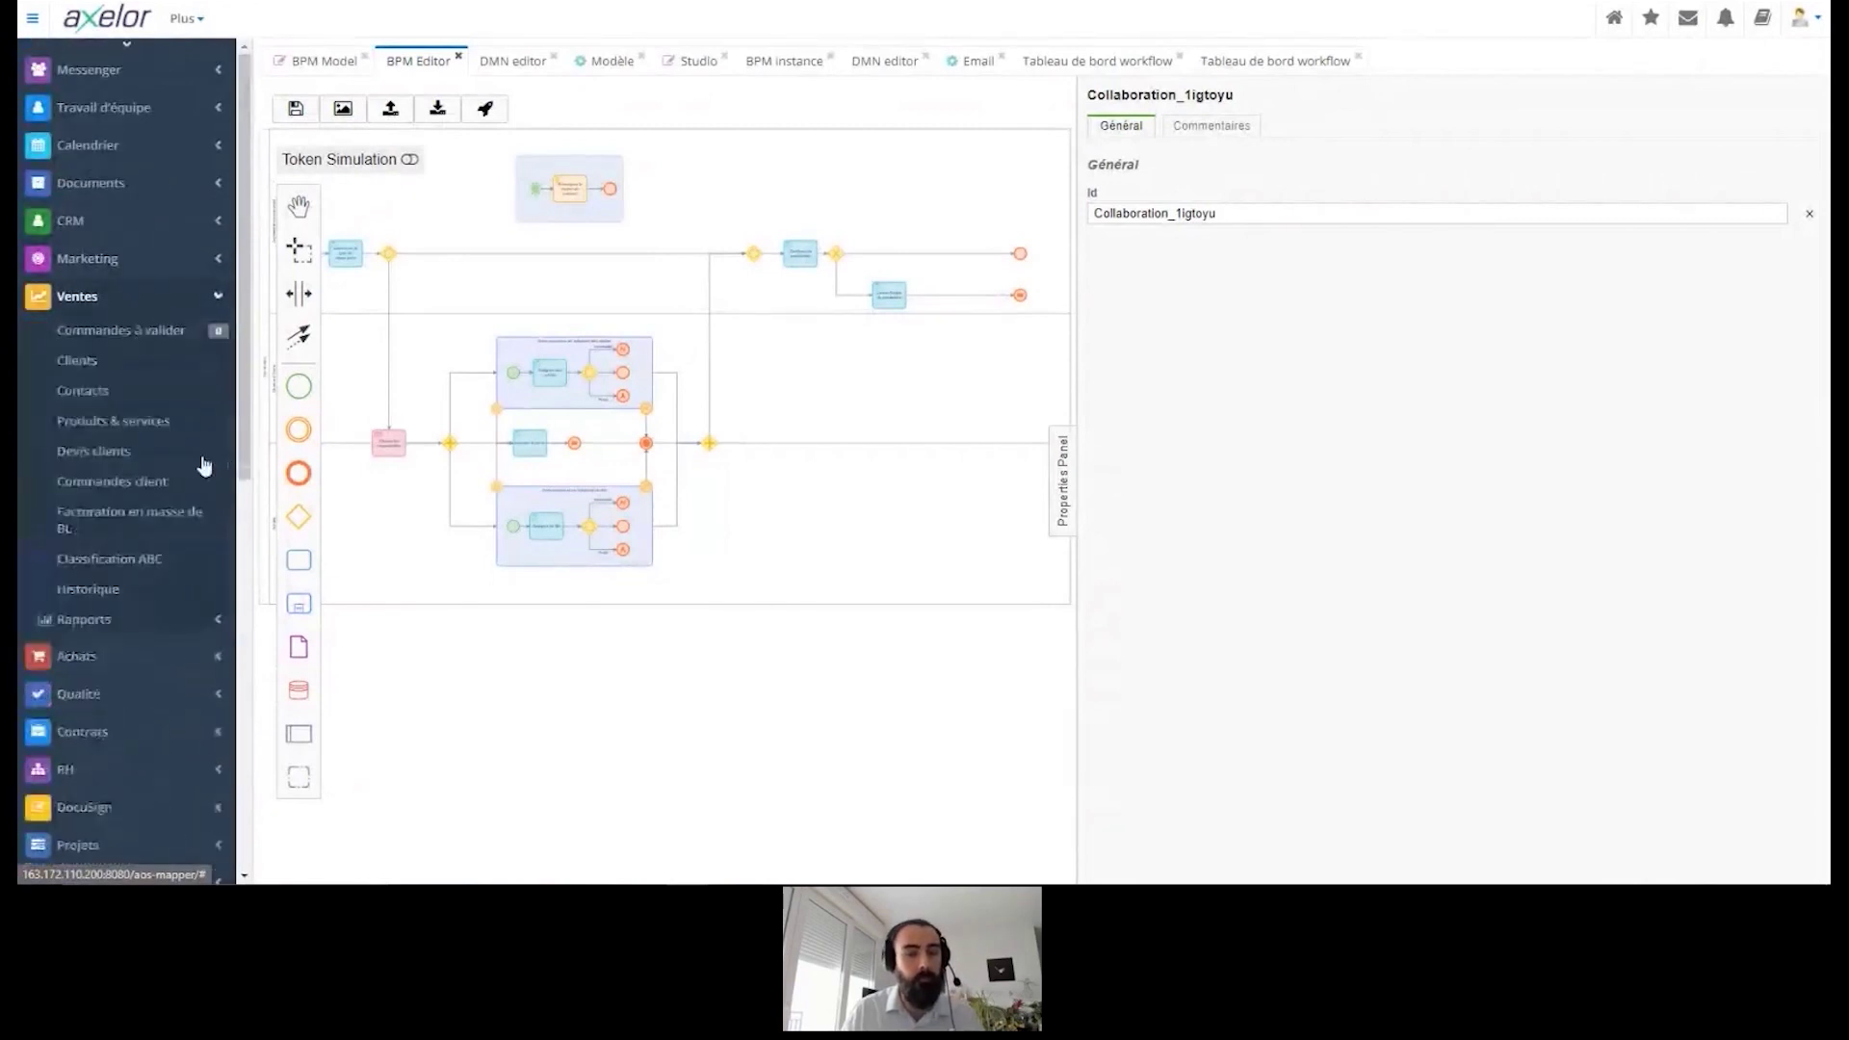
{"action": "left_click", "coordinate": [116, 482]}
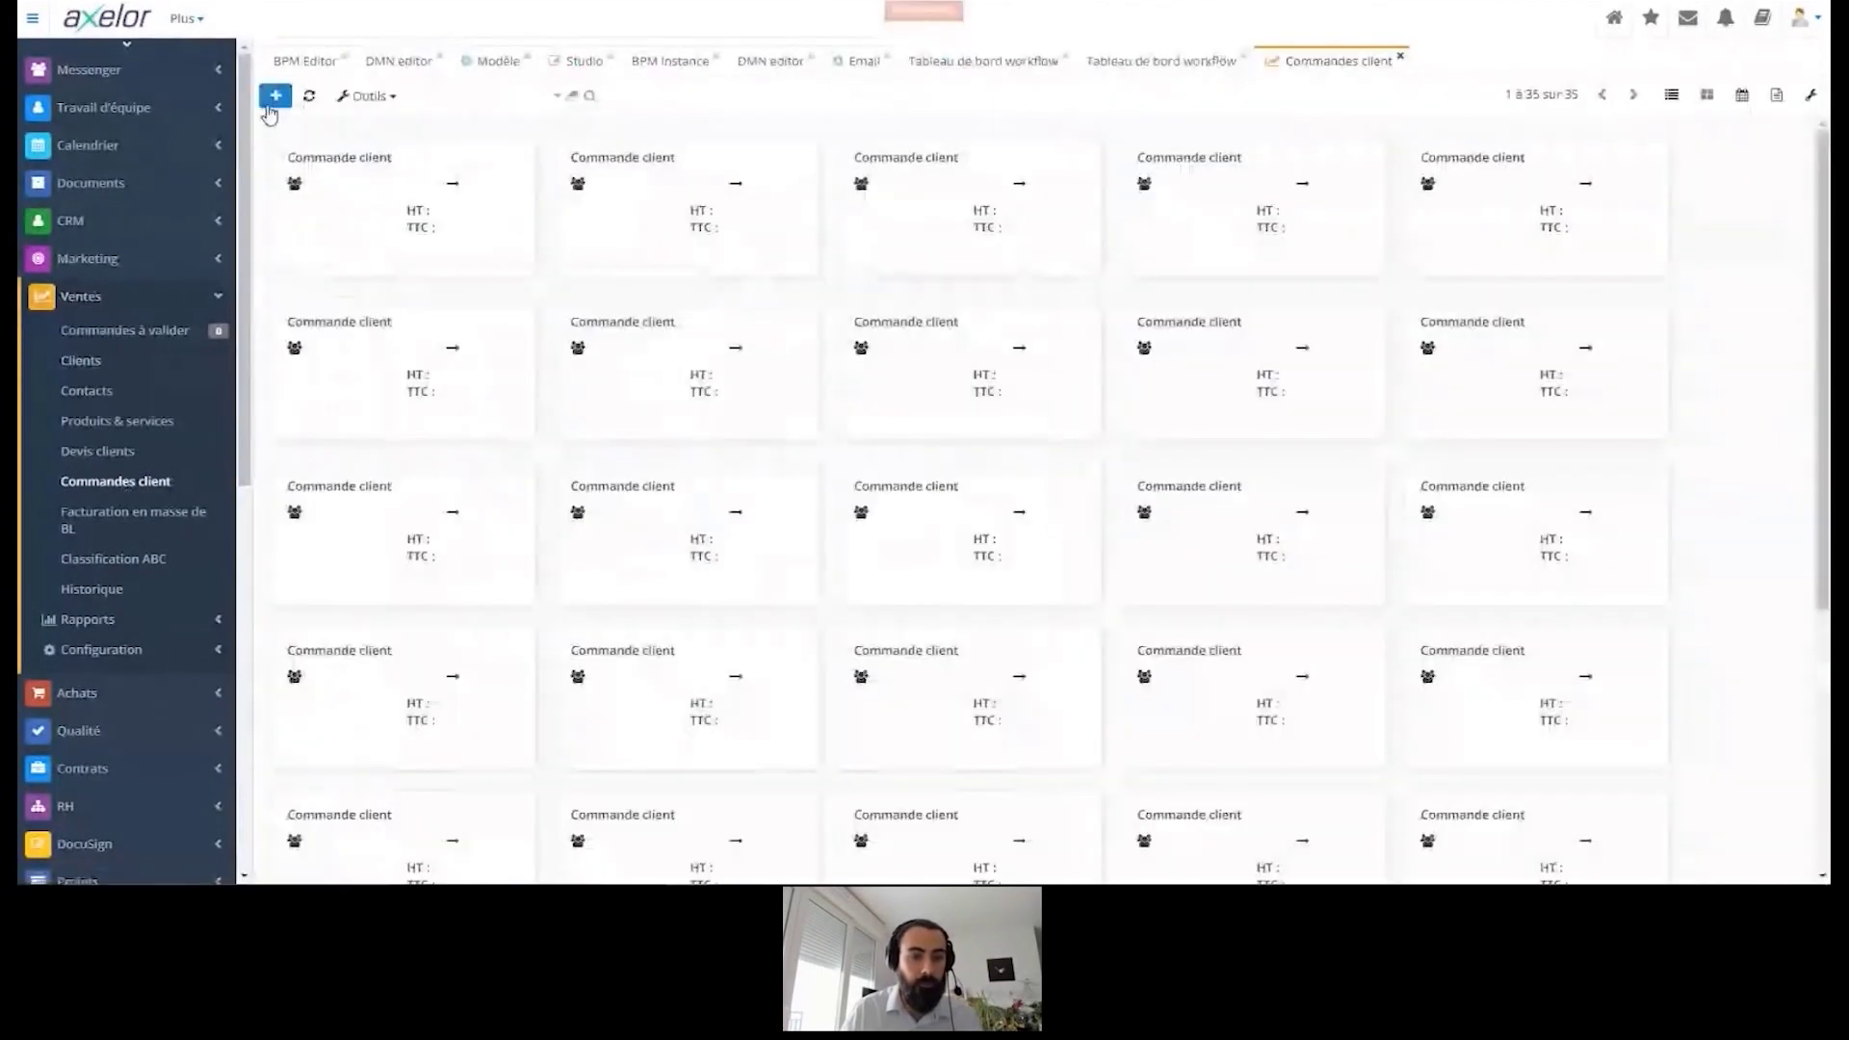
{"action": "left_click", "coordinate": [273, 100]}
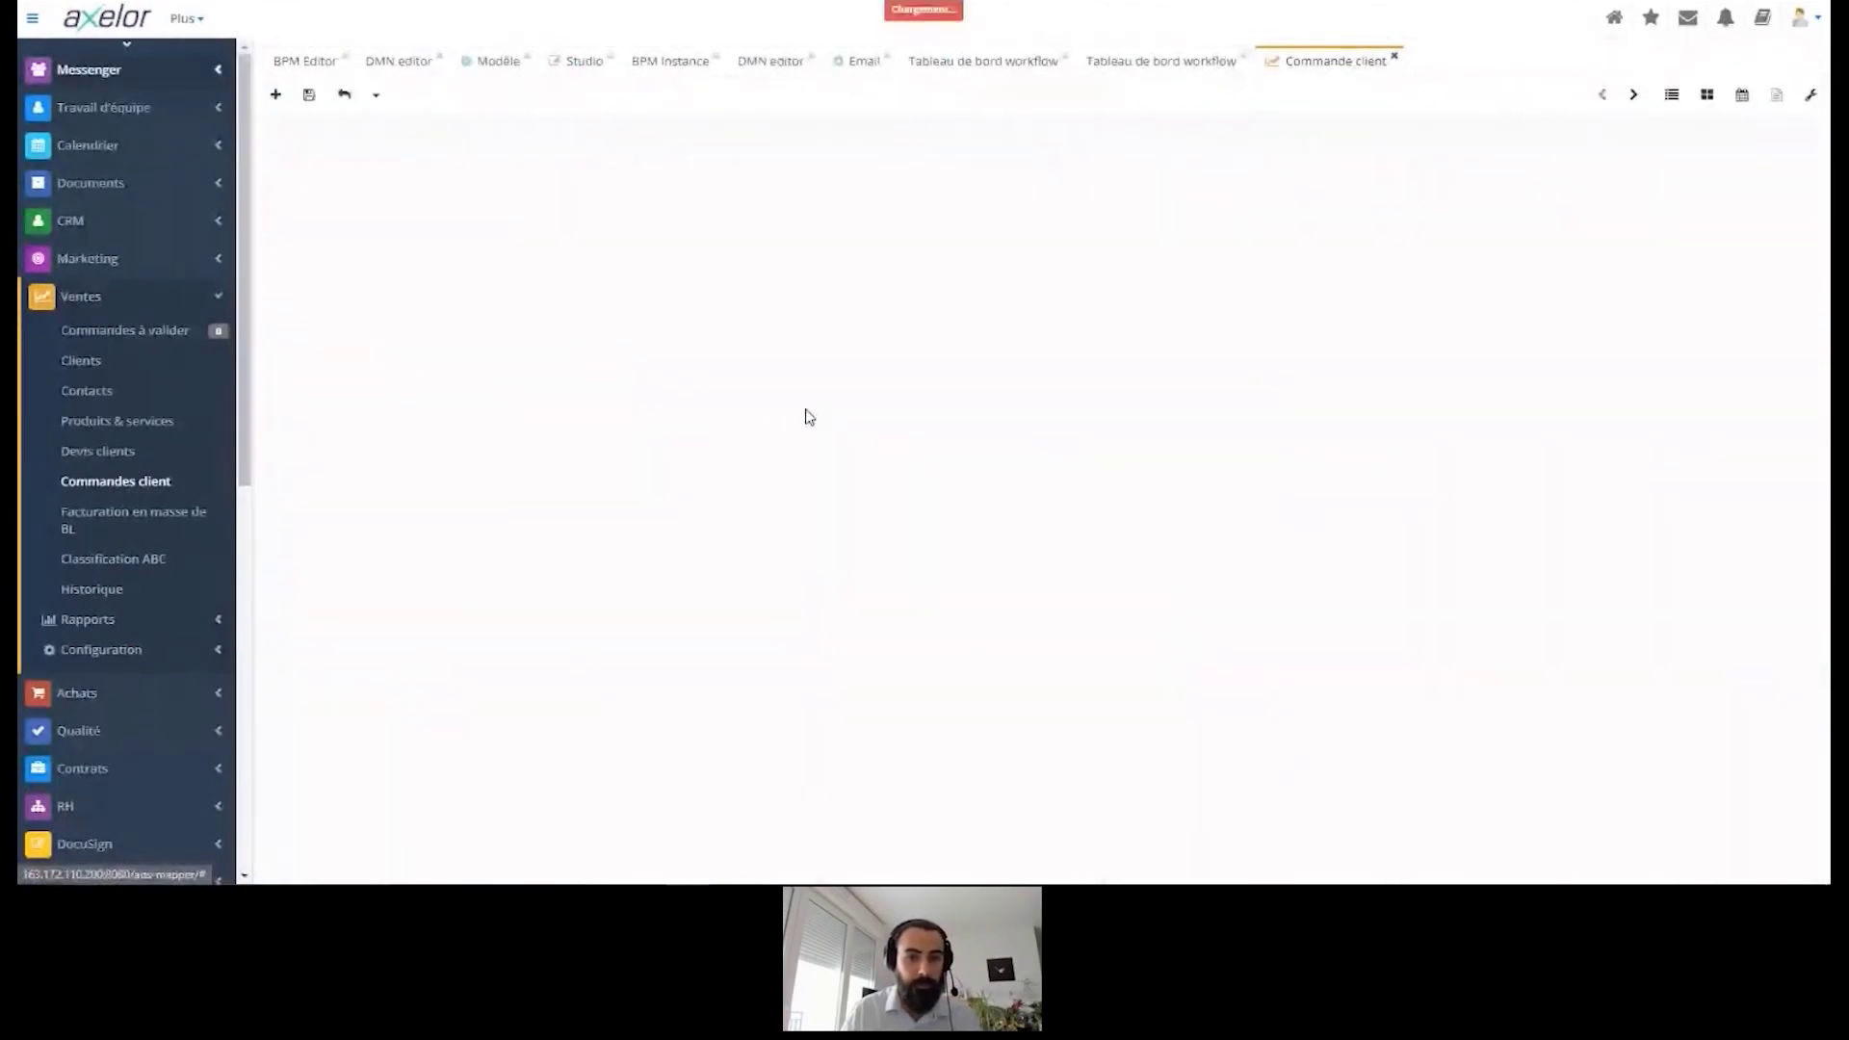
{"action": "left_click", "coordinate": [439, 350]}
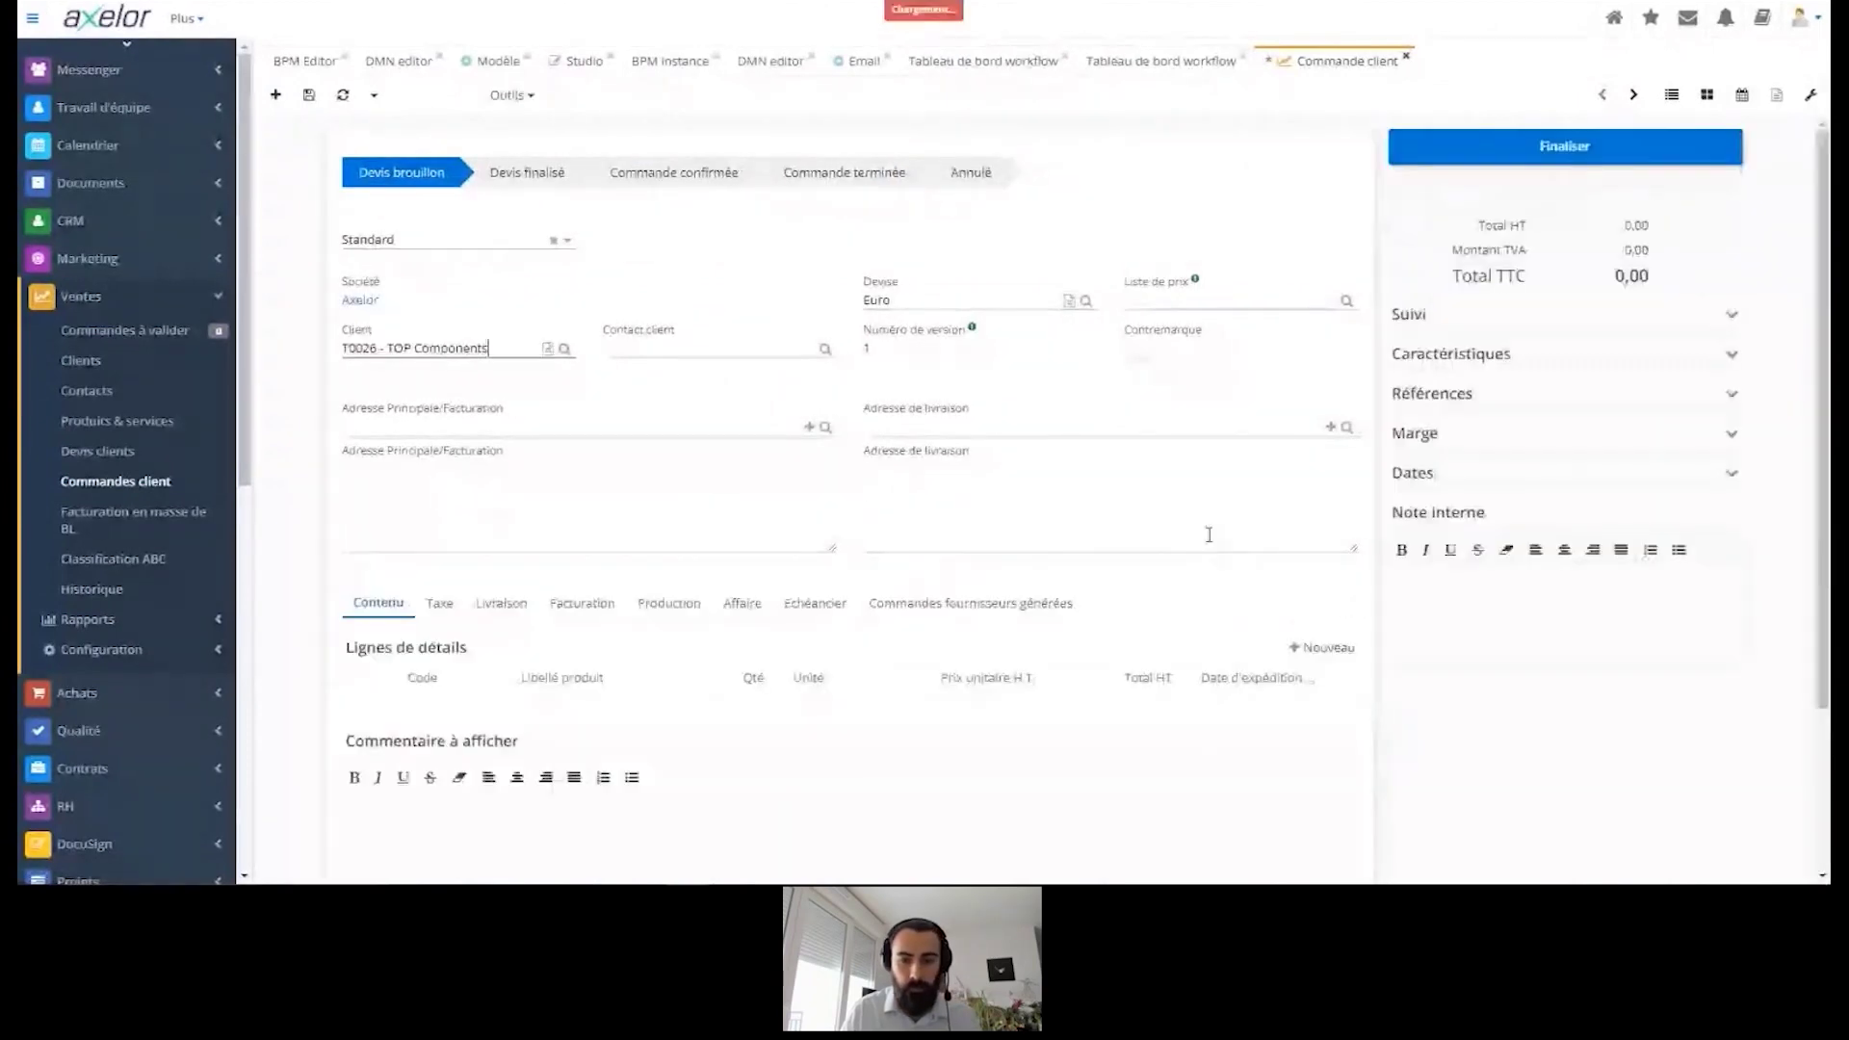
Step: Add an order line for the product Serveur haute performance and finalise the quote
{"action": "left_click", "coordinate": [669, 232]}
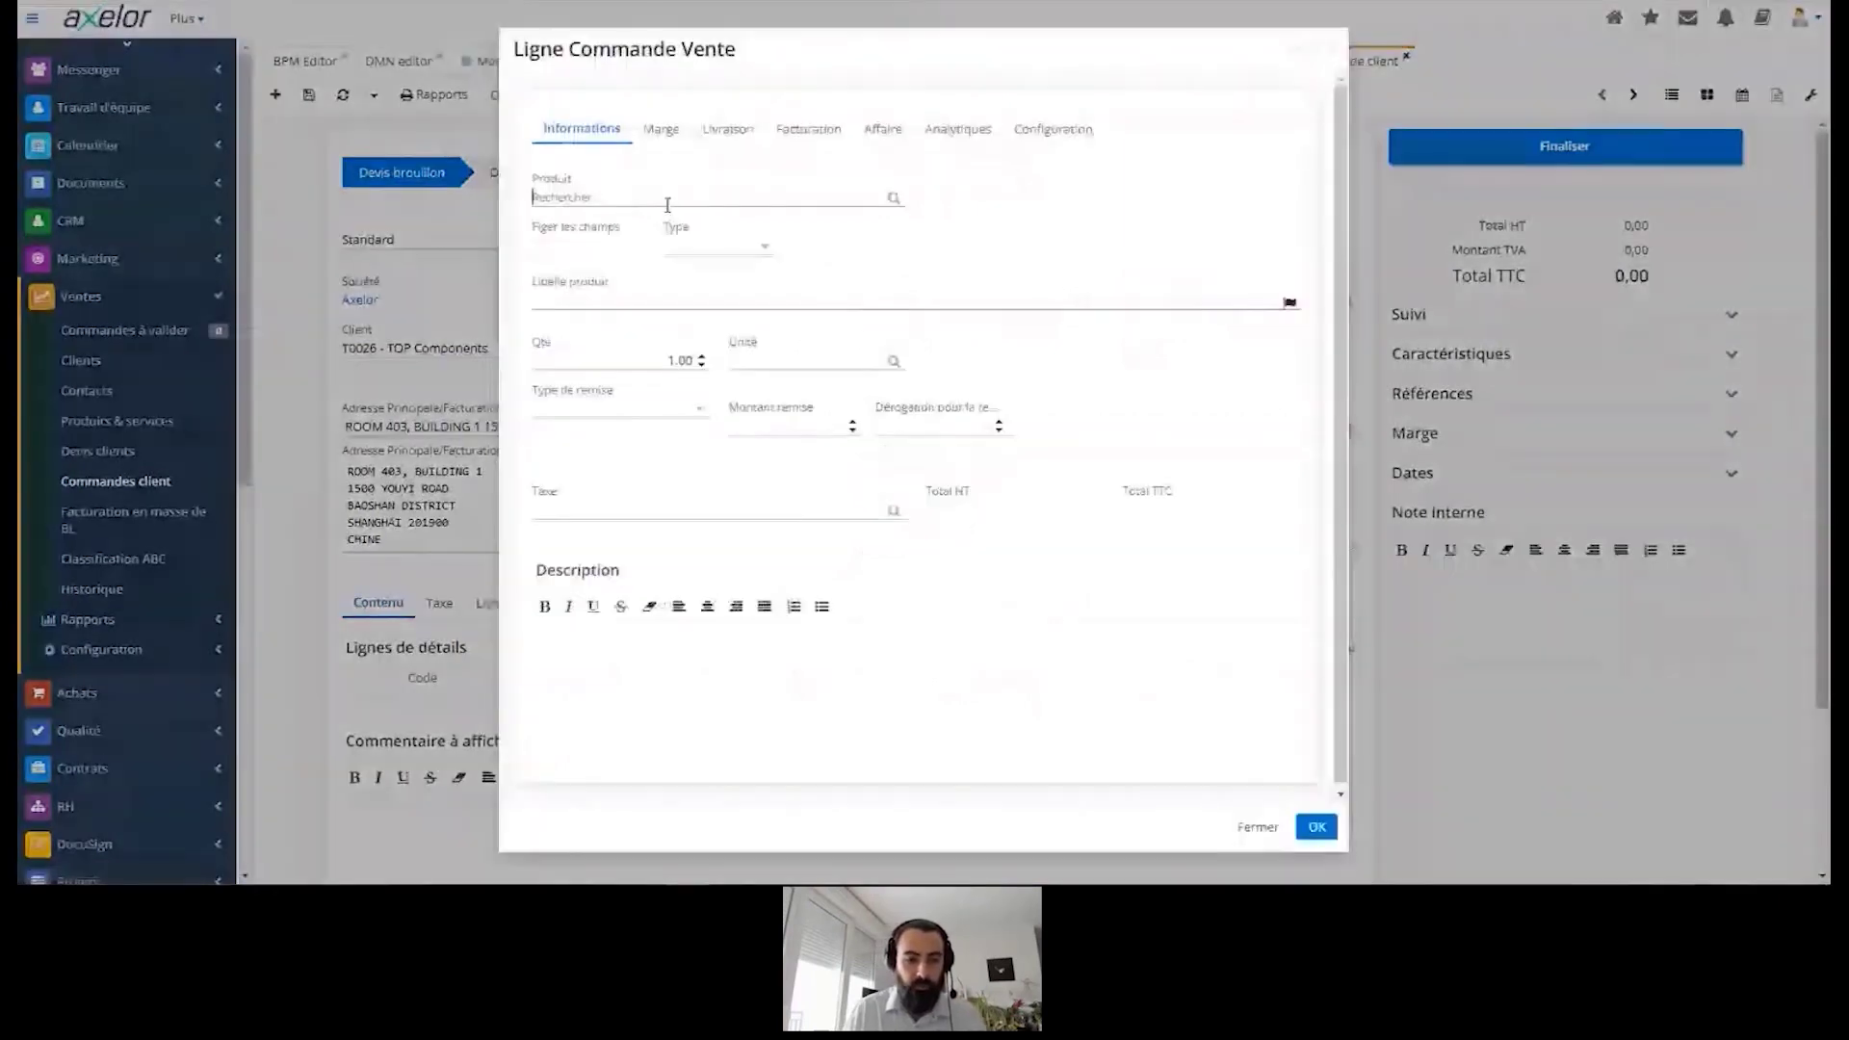
{"action": "left_click", "coordinate": [667, 199]}
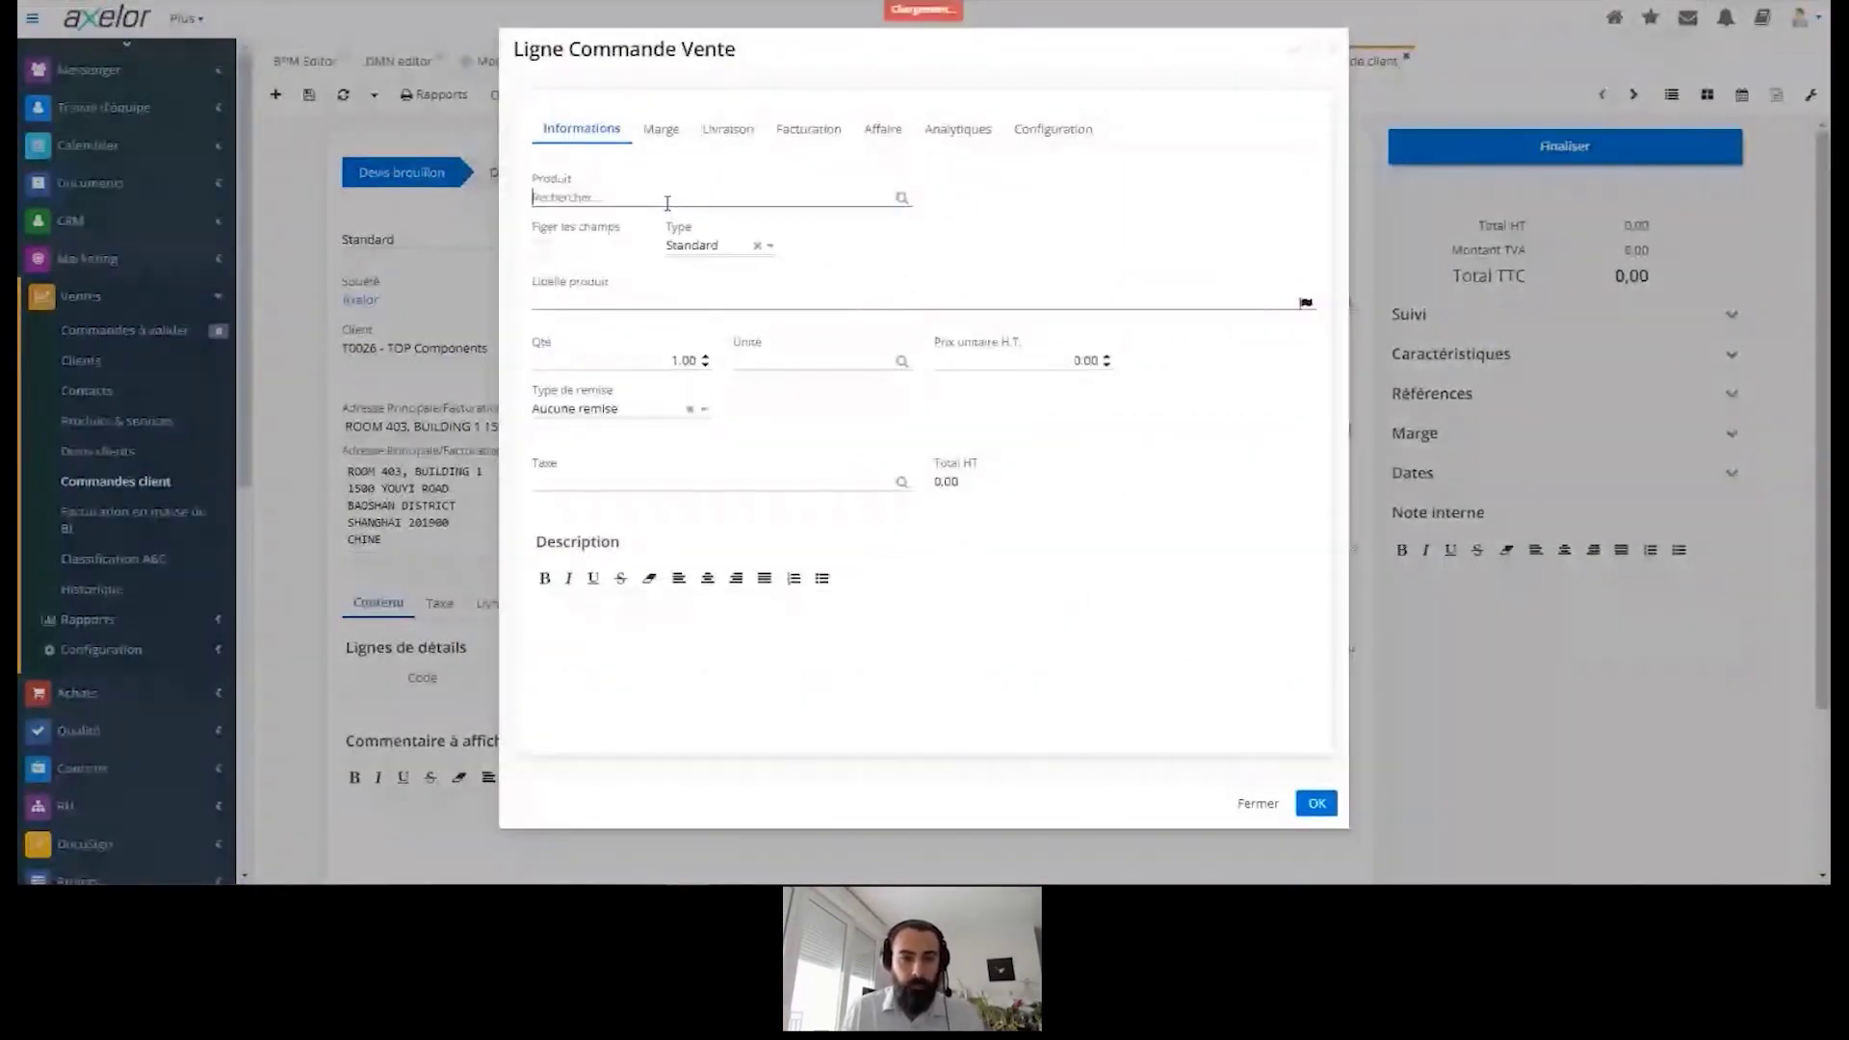
{"action": "type", "text": "serv"}
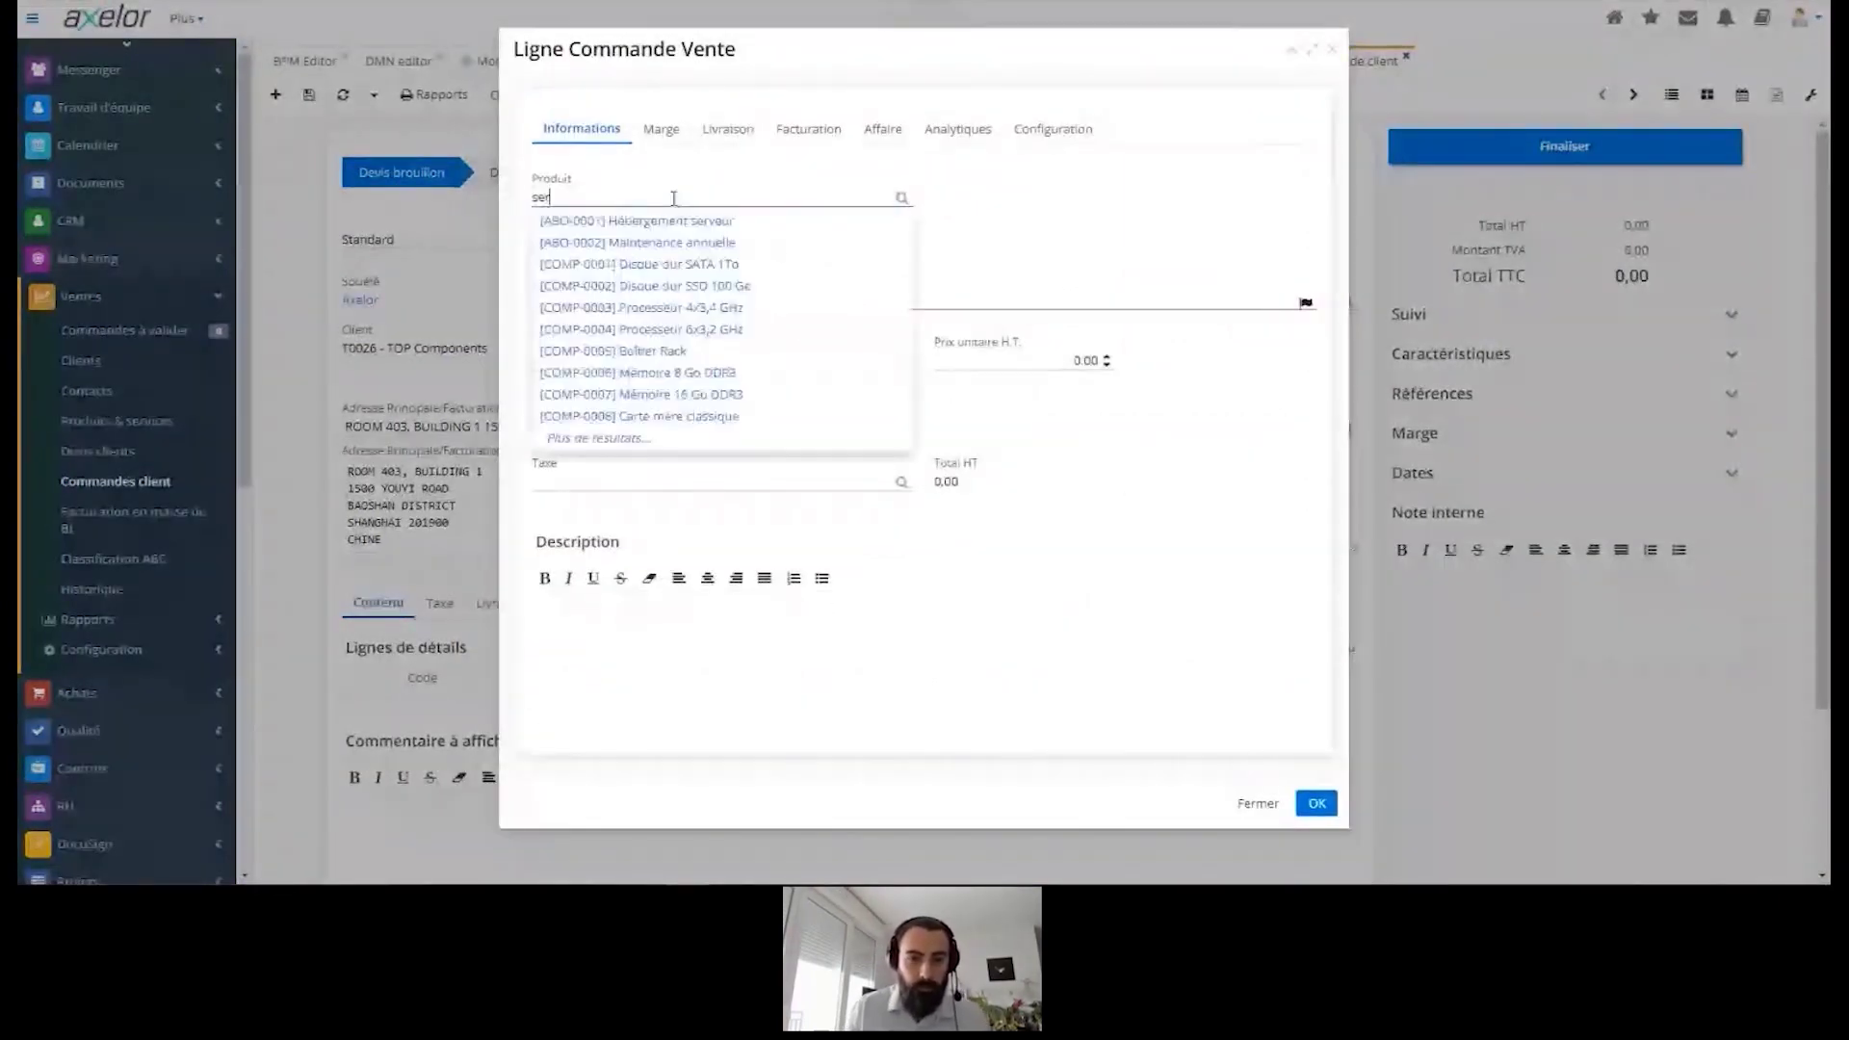
{"action": "left_click", "coordinate": [710, 286]}
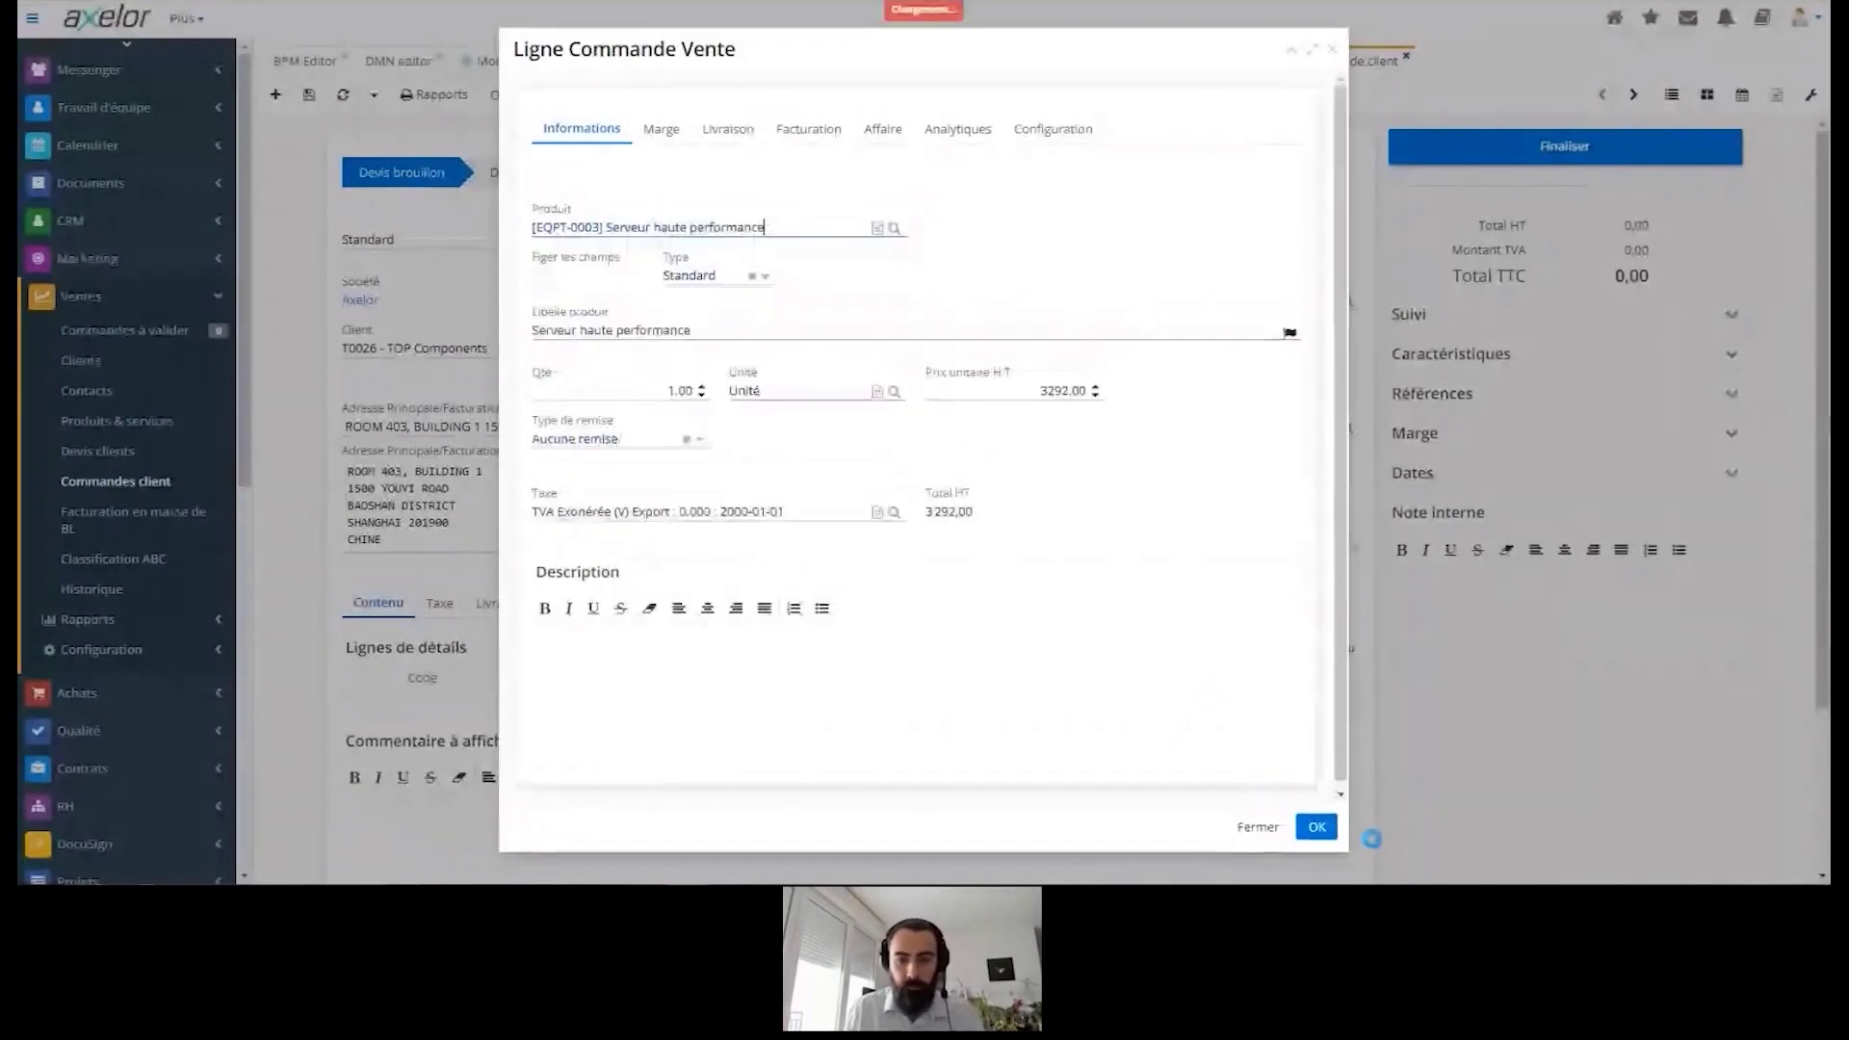
{"action": "left_click", "coordinate": [1316, 826]}
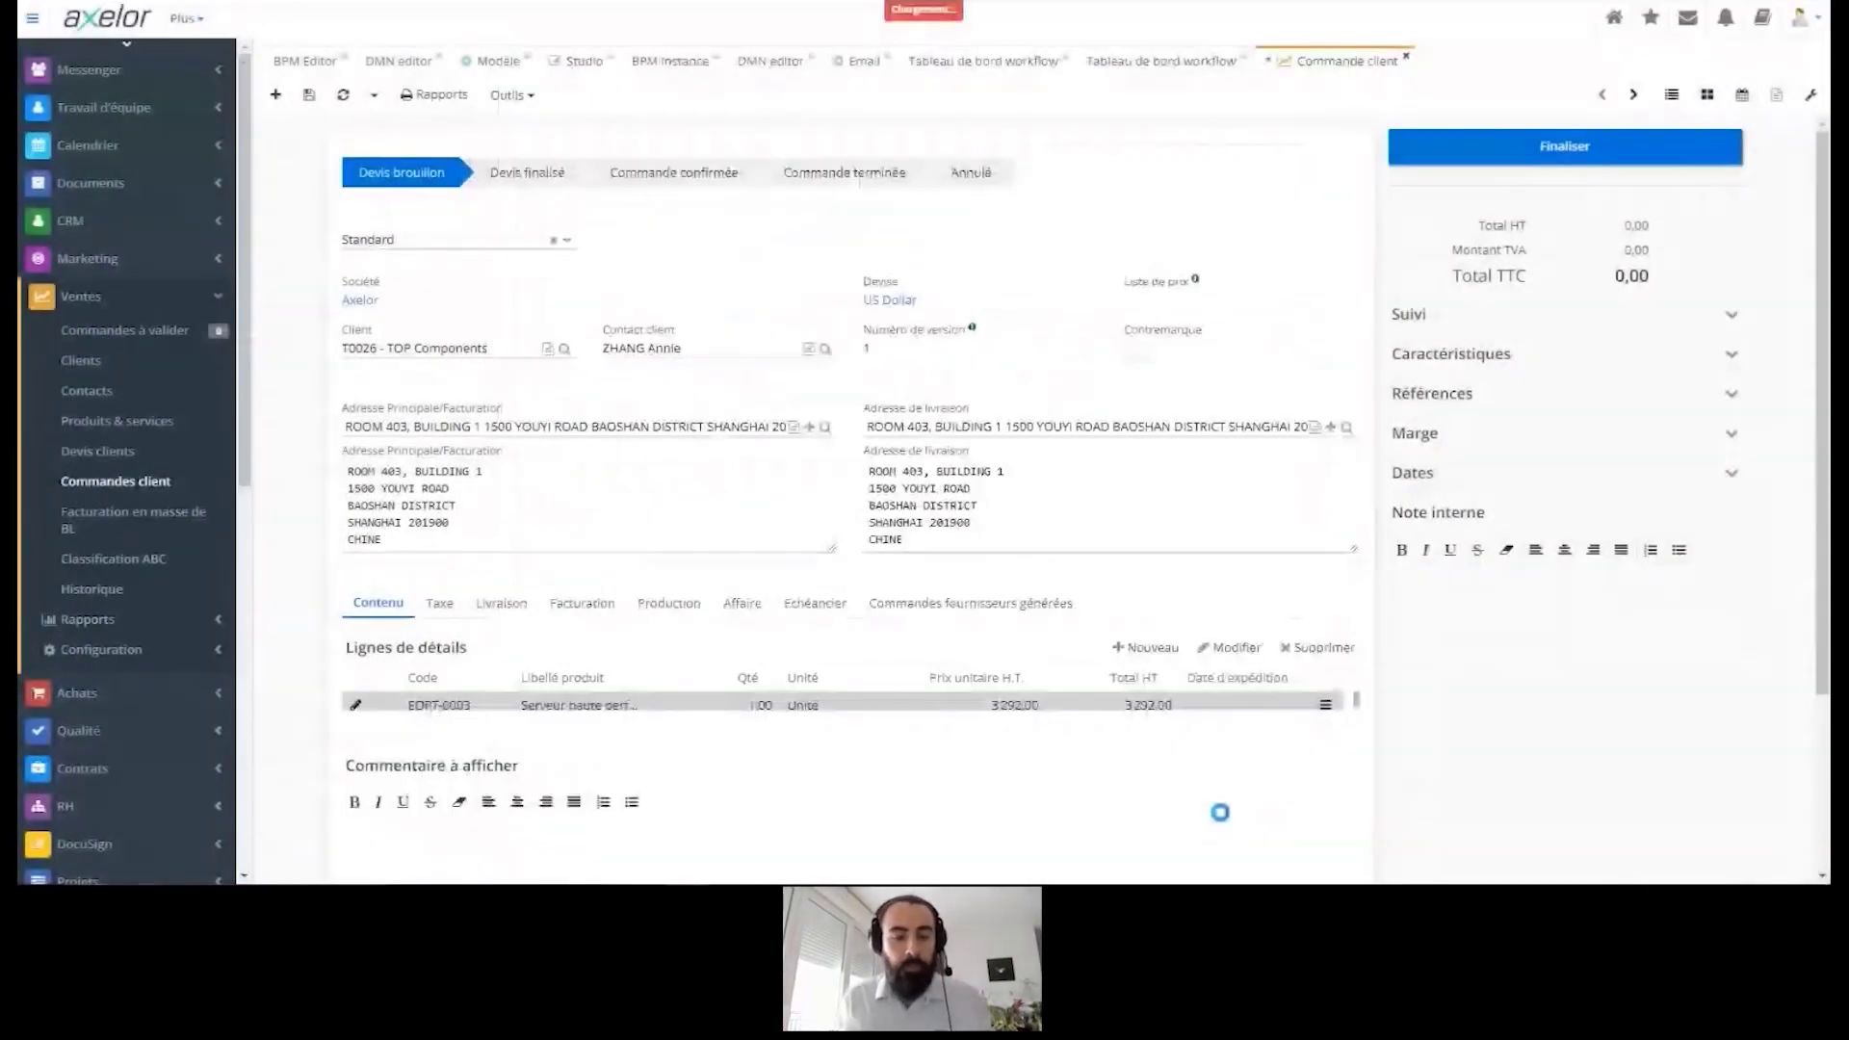
{"action": "left_click", "coordinate": [1491, 146]}
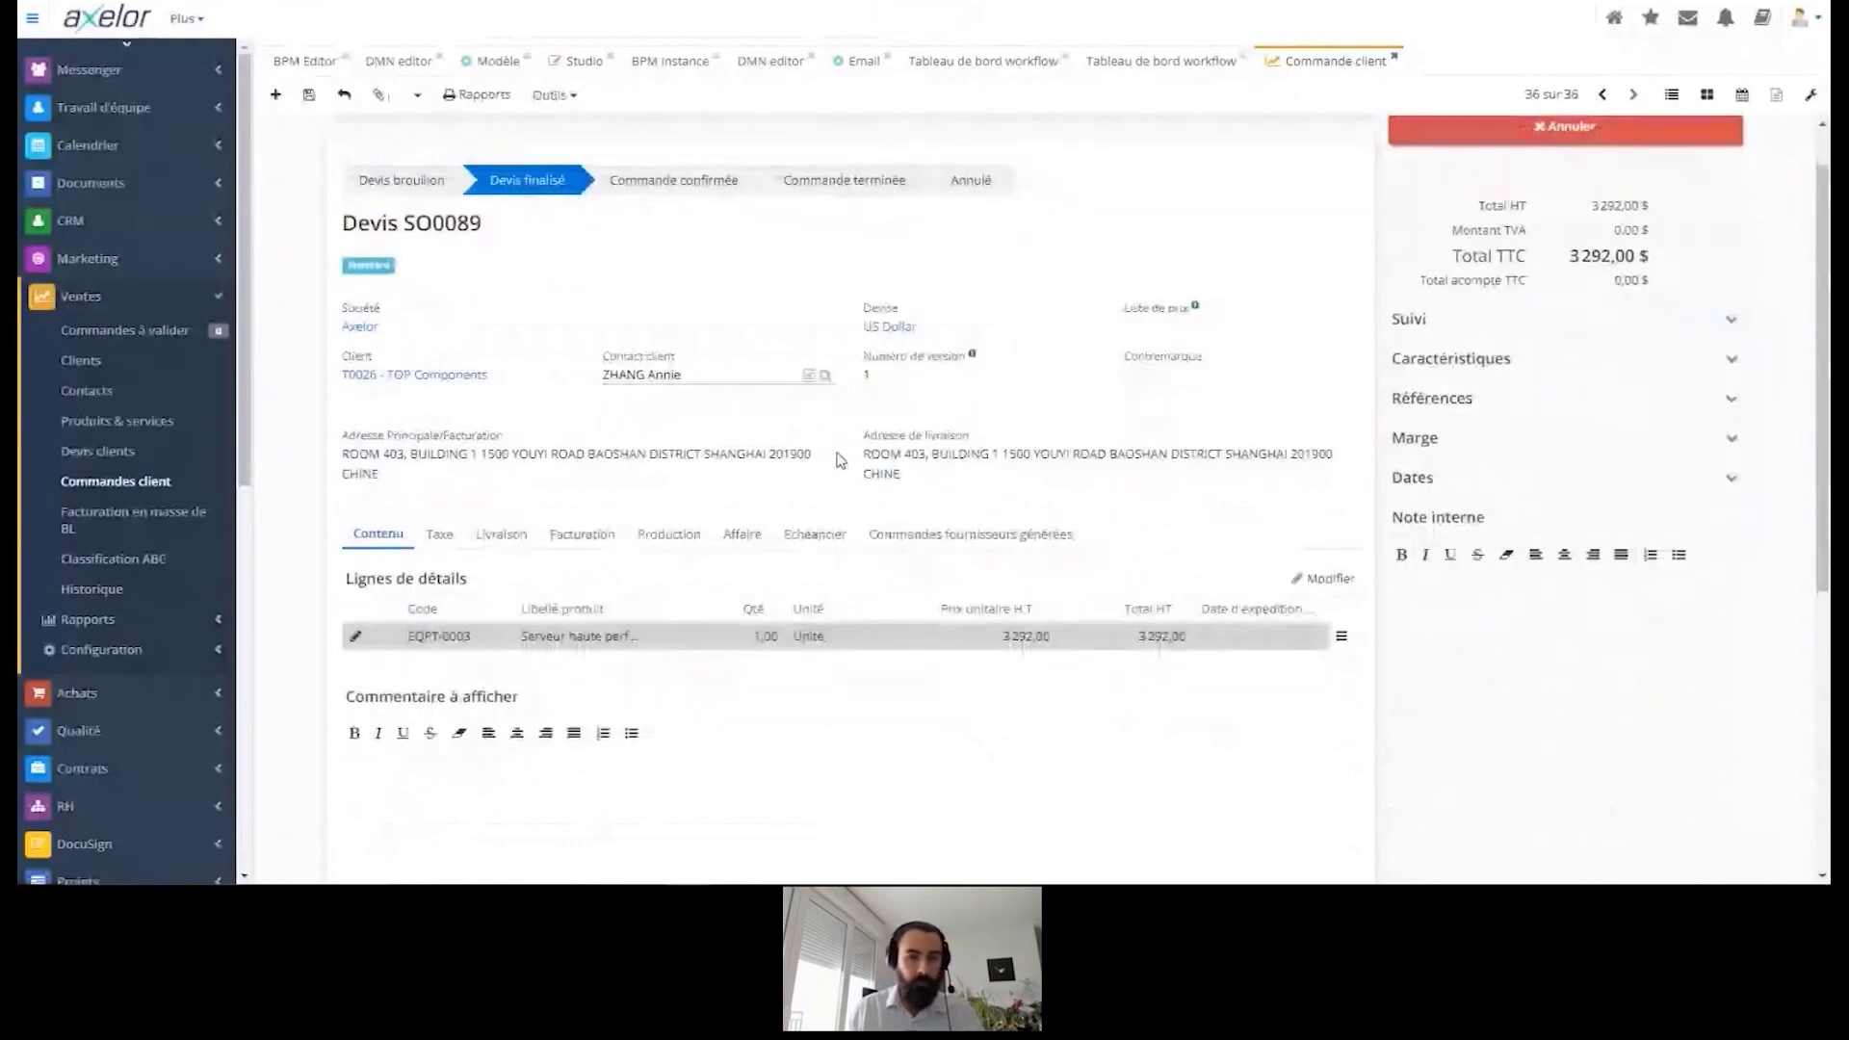
Step: Set the quote's Type de commande to Standard and Commande prioritaire to Oui, and save it
{"action": "scroll", "coordinate": [699, 557], "scroll_direction": "down", "scroll_amount": 3}
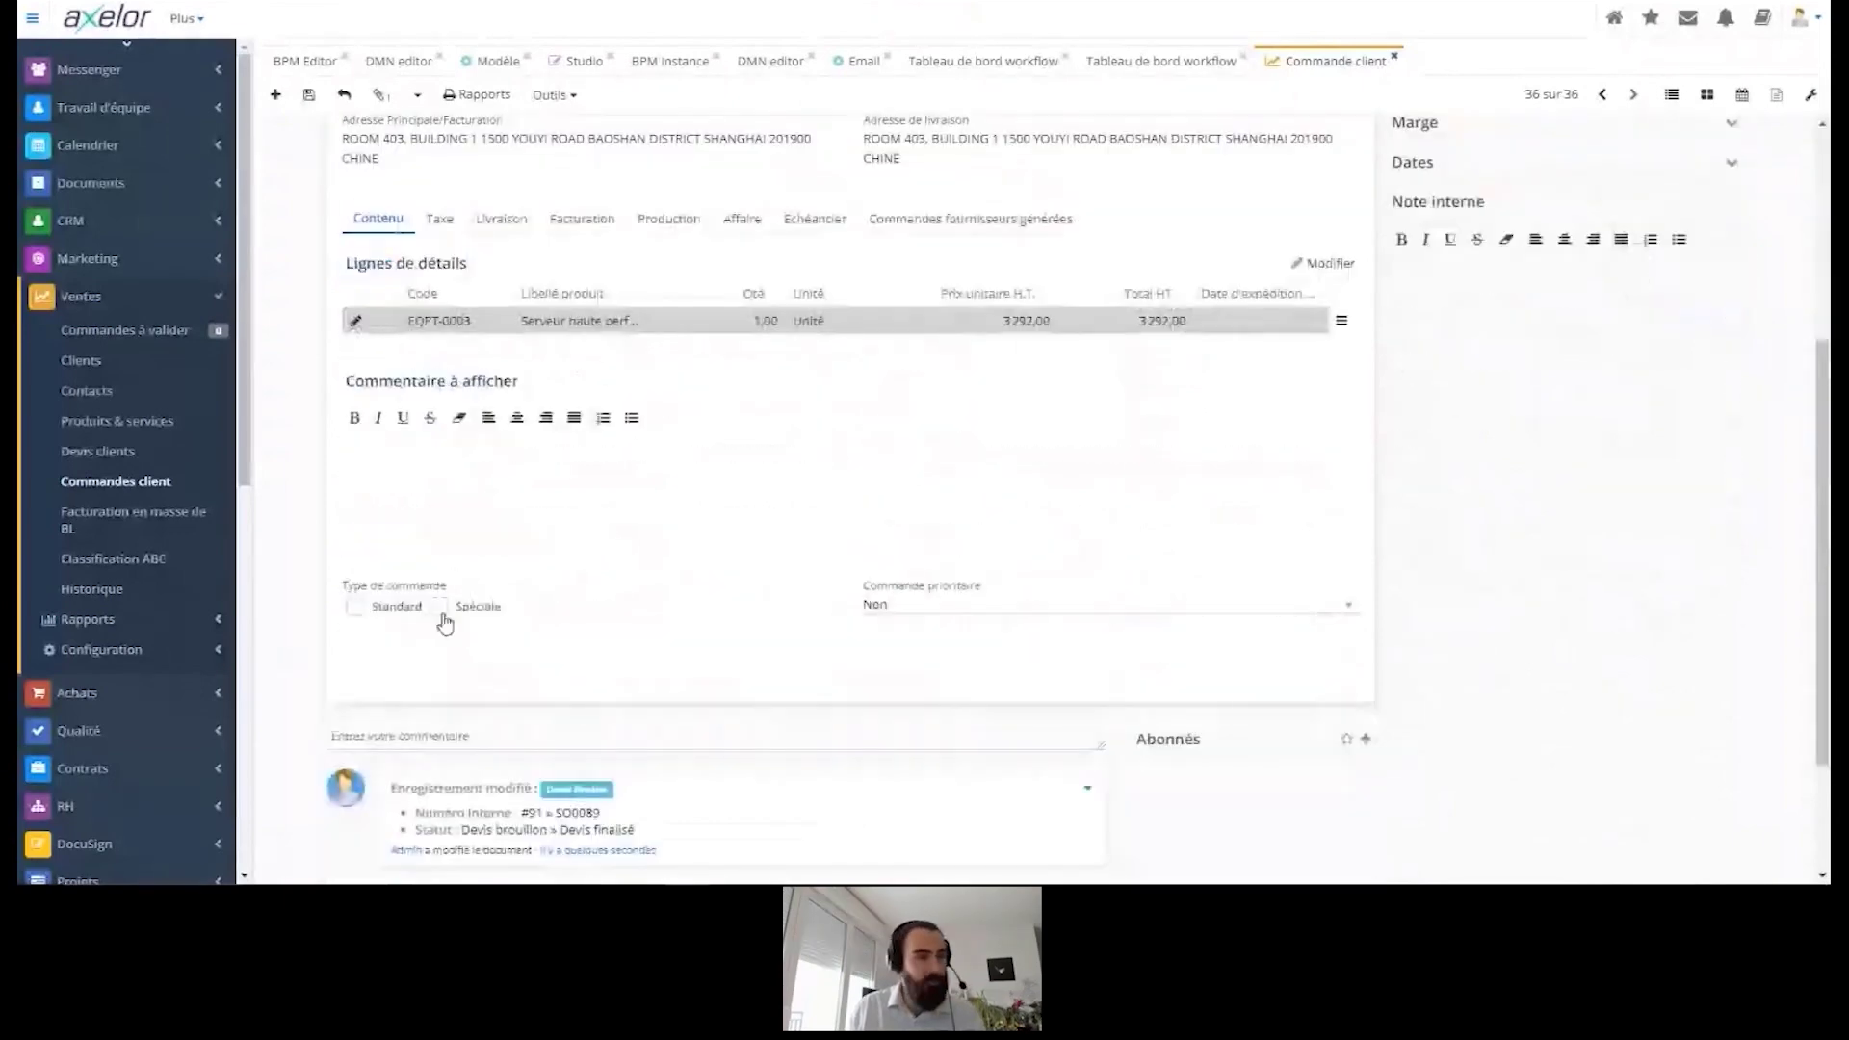
{"action": "left_click", "coordinate": [355, 606]}
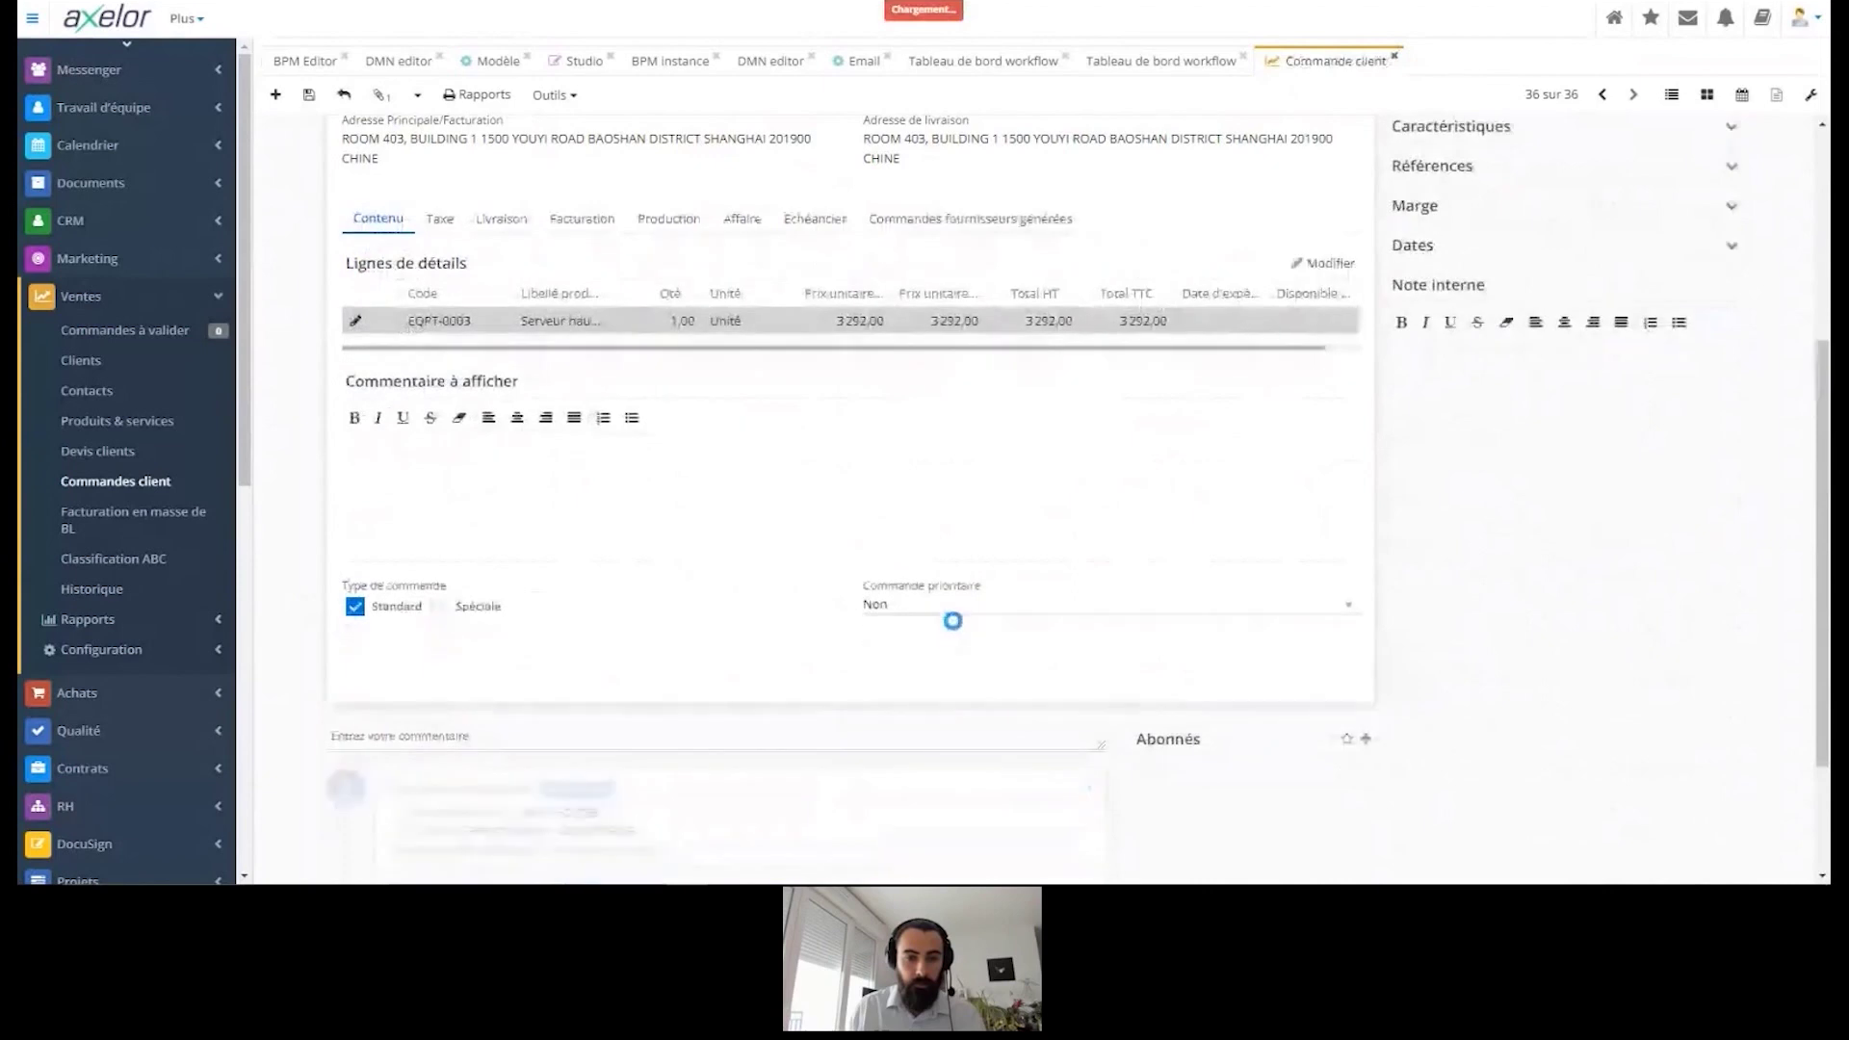
{"action": "left_click", "coordinate": [917, 614]}
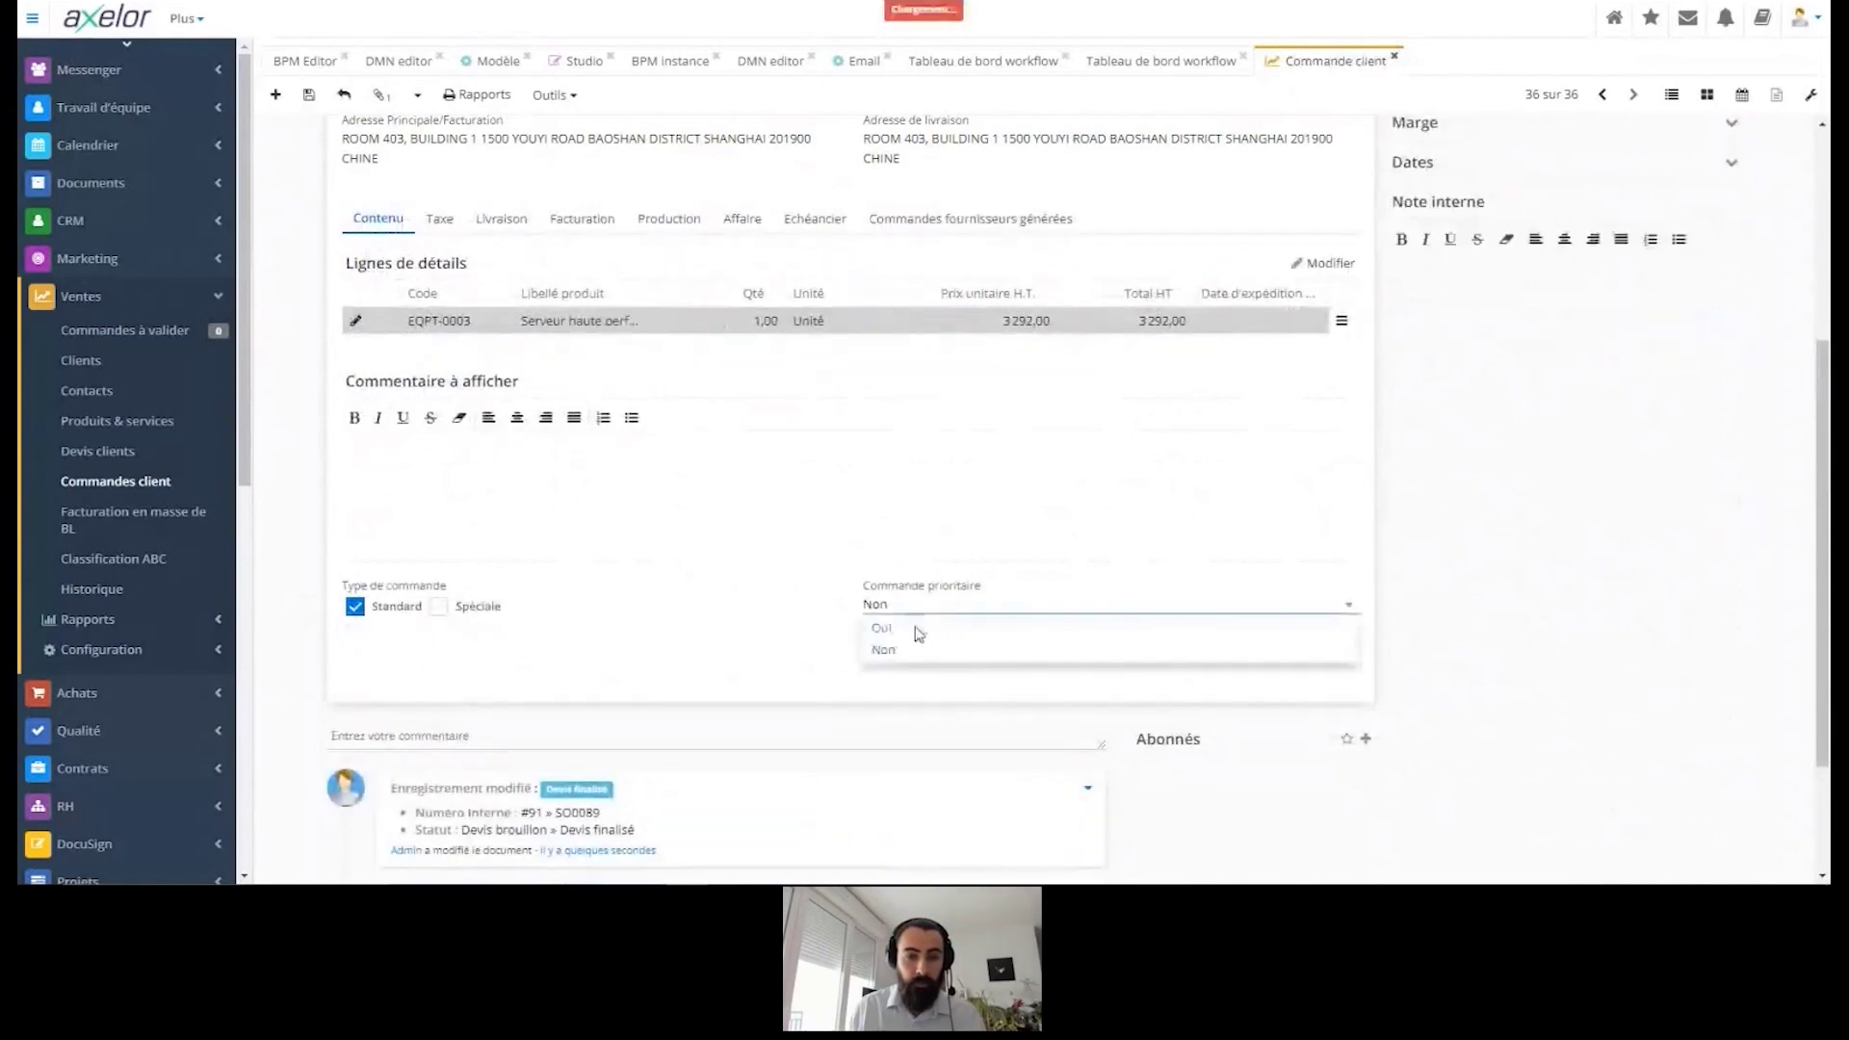
{"action": "left_click", "coordinate": [914, 646]}
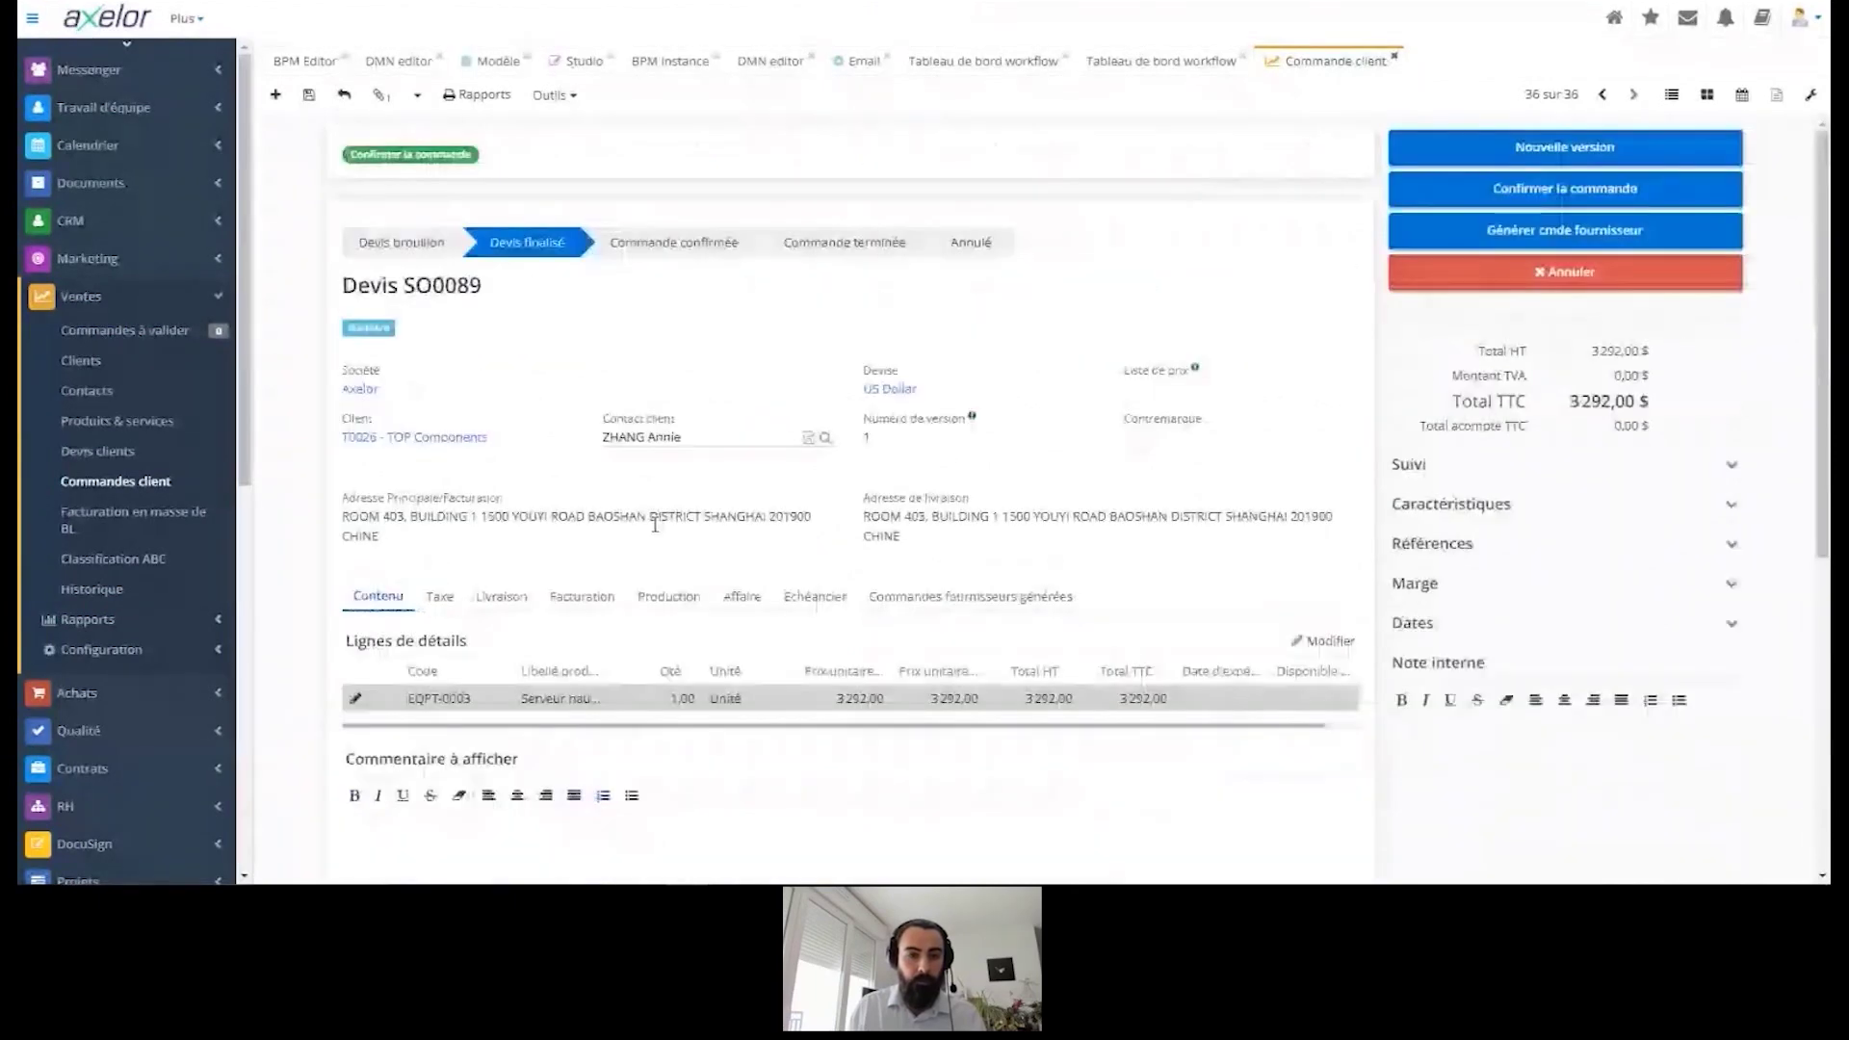
{"action": "key", "text": "ctrl+s"}
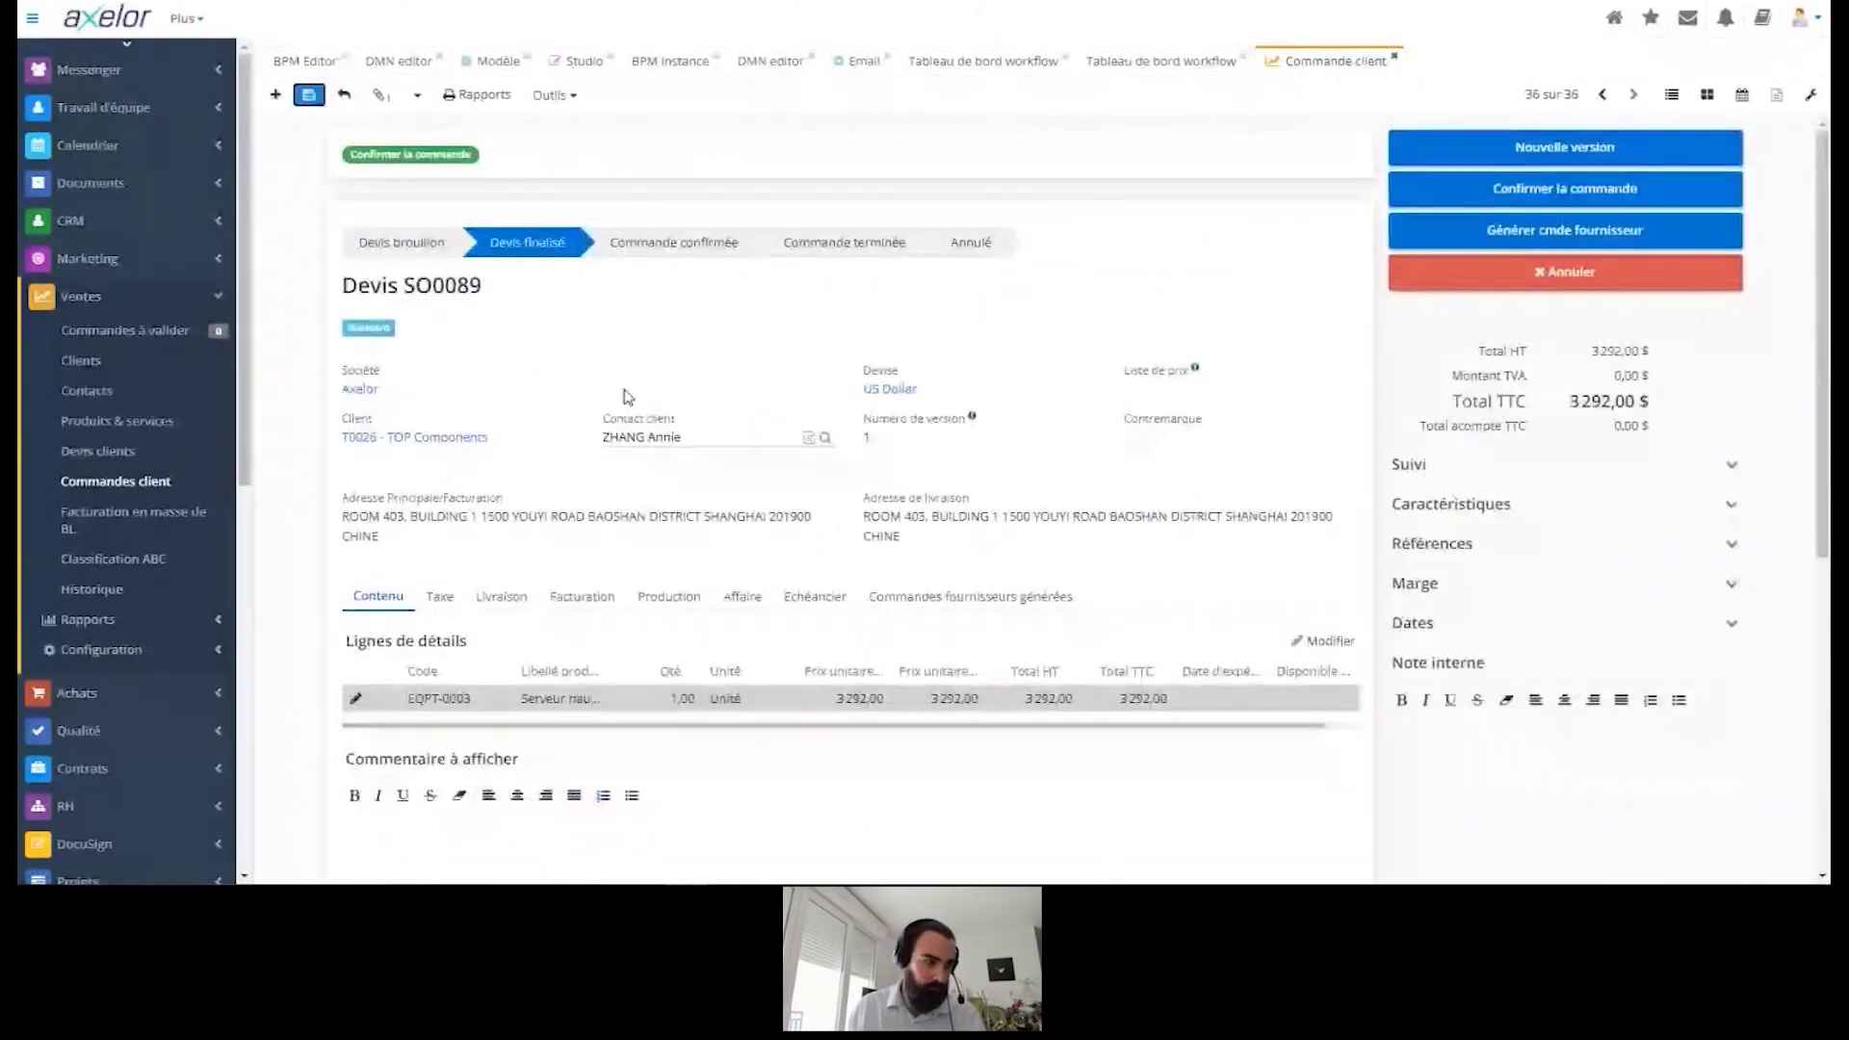
Step: Compare the order's delivery details with the shipment mode, carrier mode and delivery date lines in the Renseigner le moyen de transport script
{"action": "left_click", "coordinate": [502, 597]}
{"action": "scroll", "coordinate": [746, 610], "scroll_direction": "down", "scroll_amount": 5}
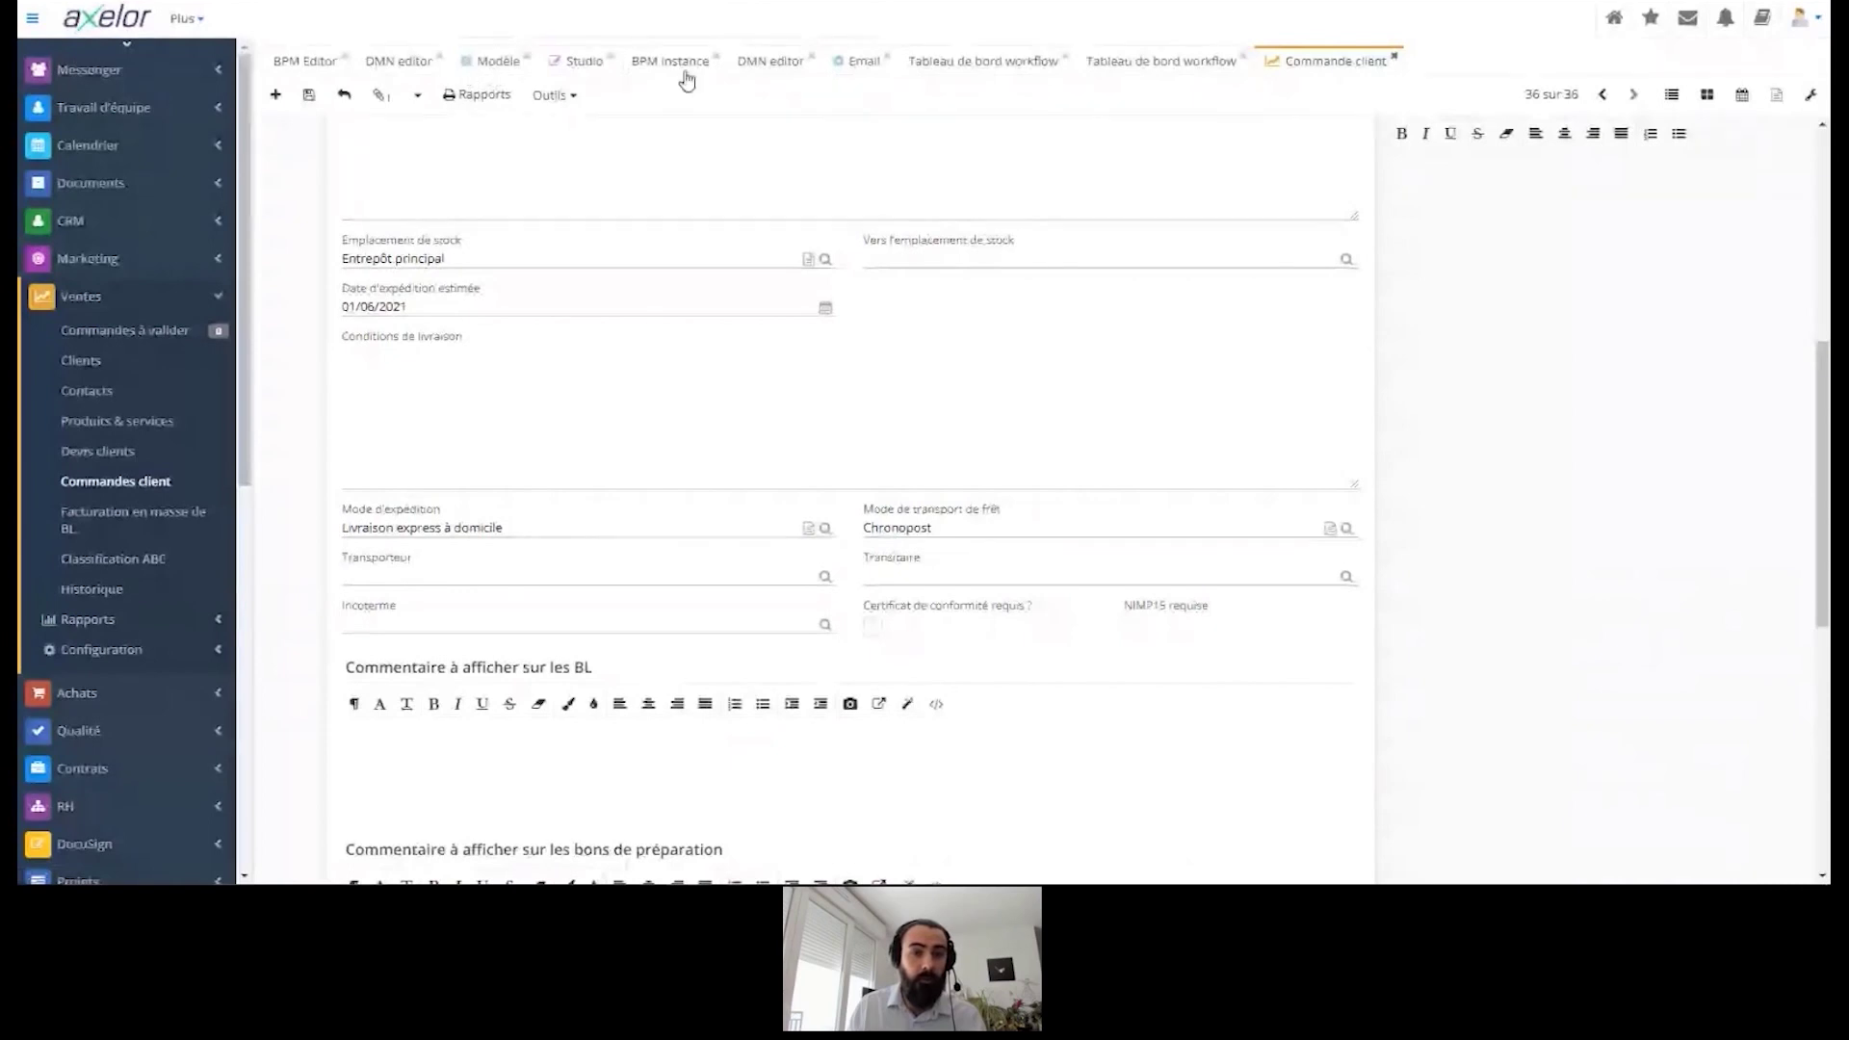
{"action": "left_click", "coordinate": [304, 60]}
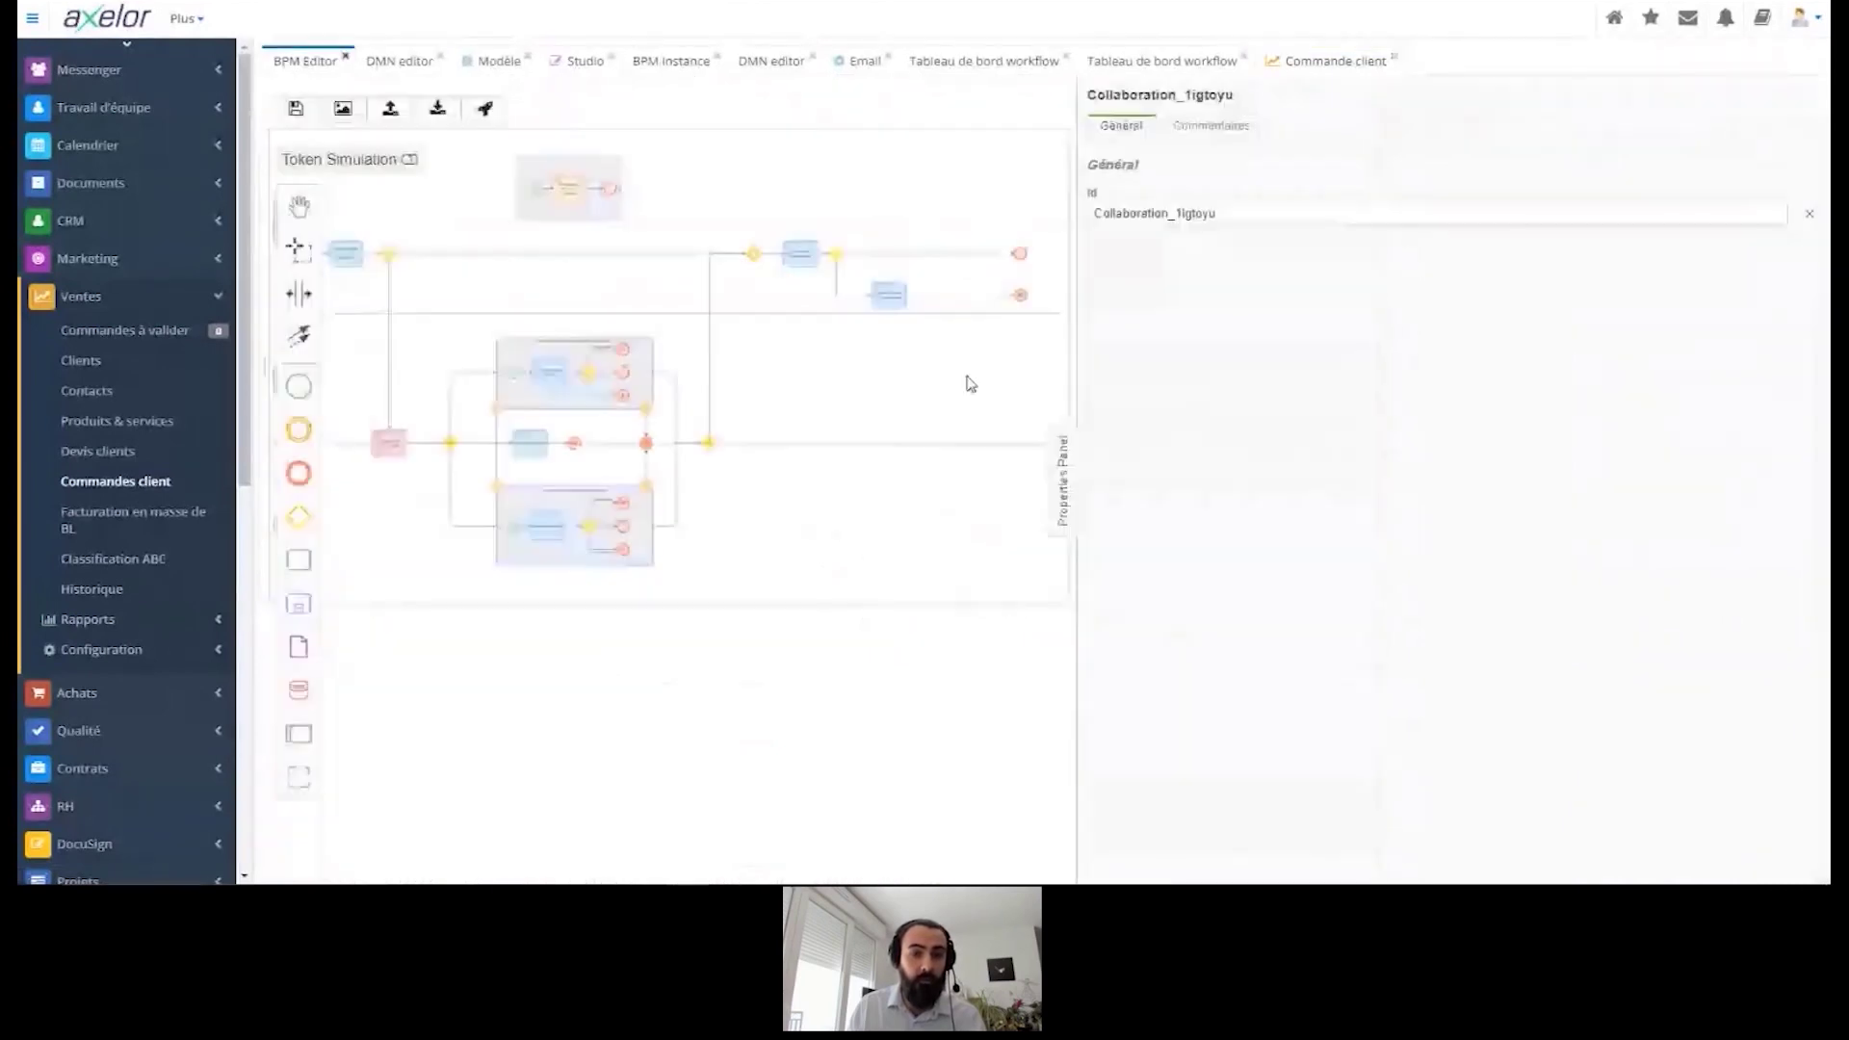
{"action": "left_click", "coordinate": [568, 190]}
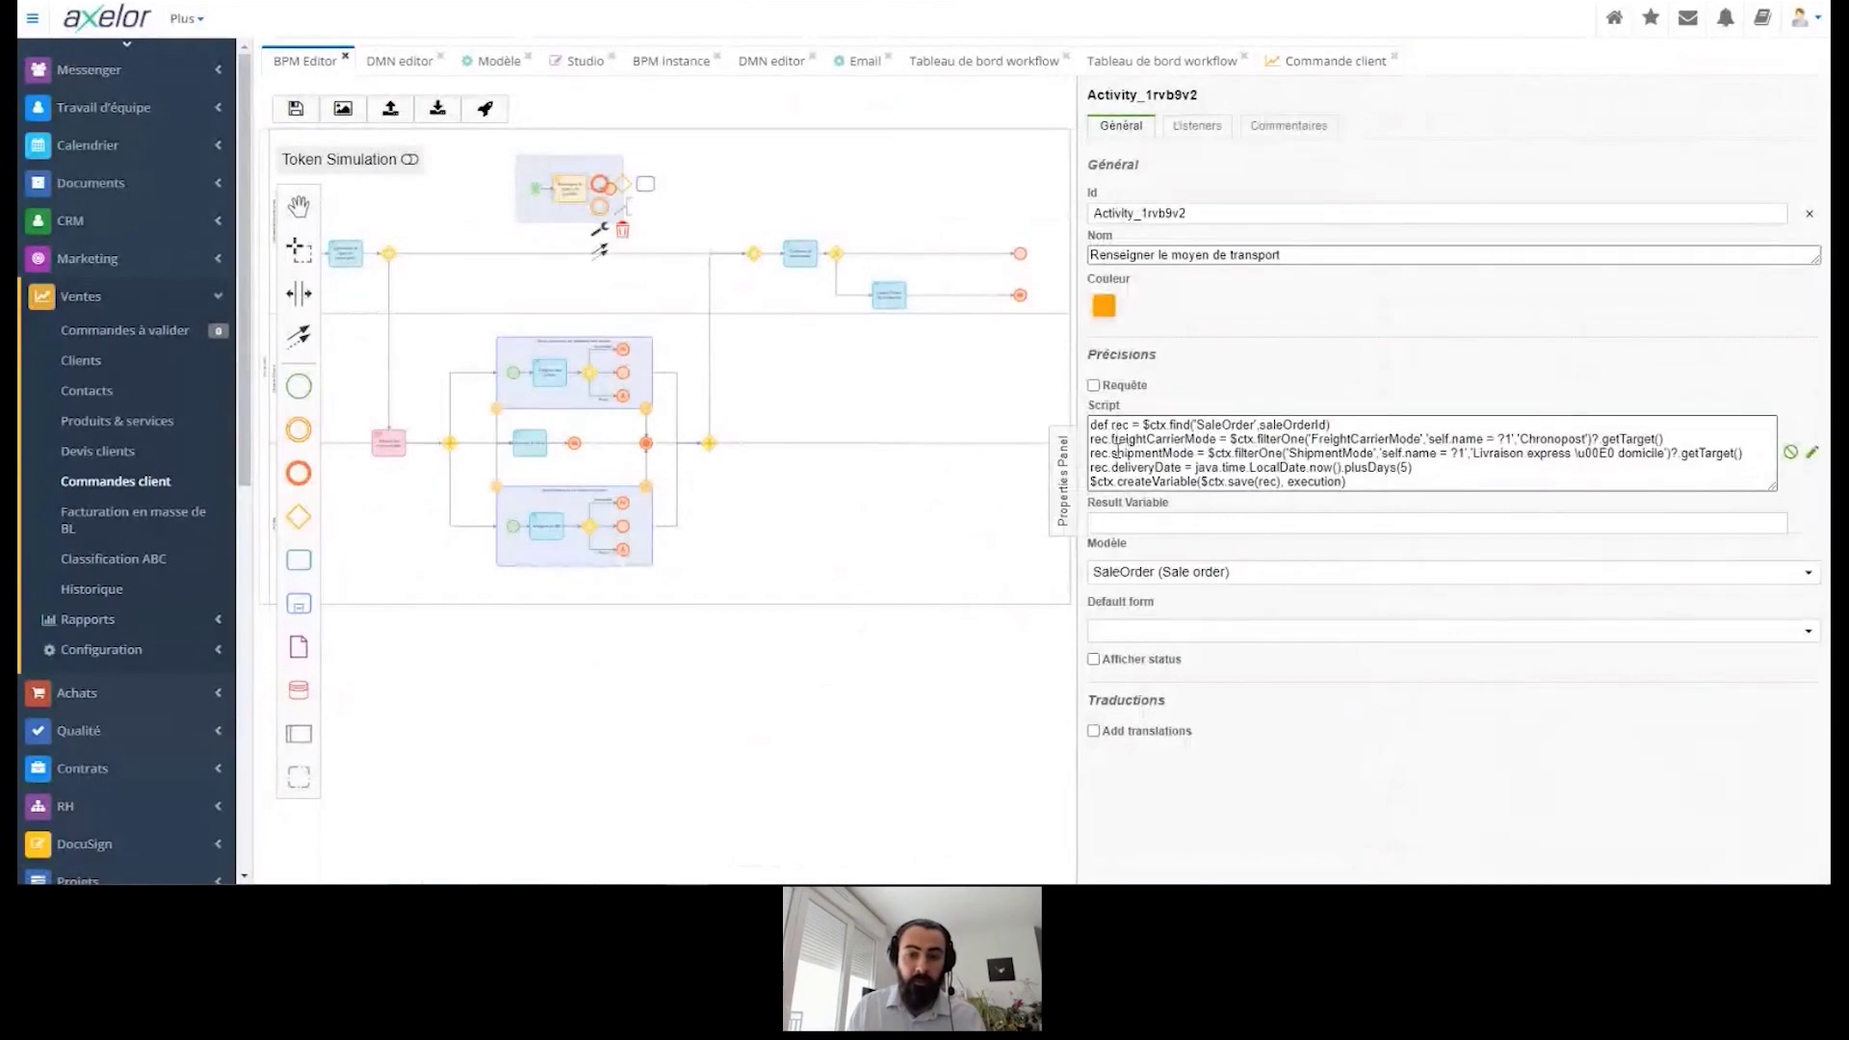
{"action": "left_click_drag", "start_coordinate": [1111, 452], "coordinate": [1196, 454]}
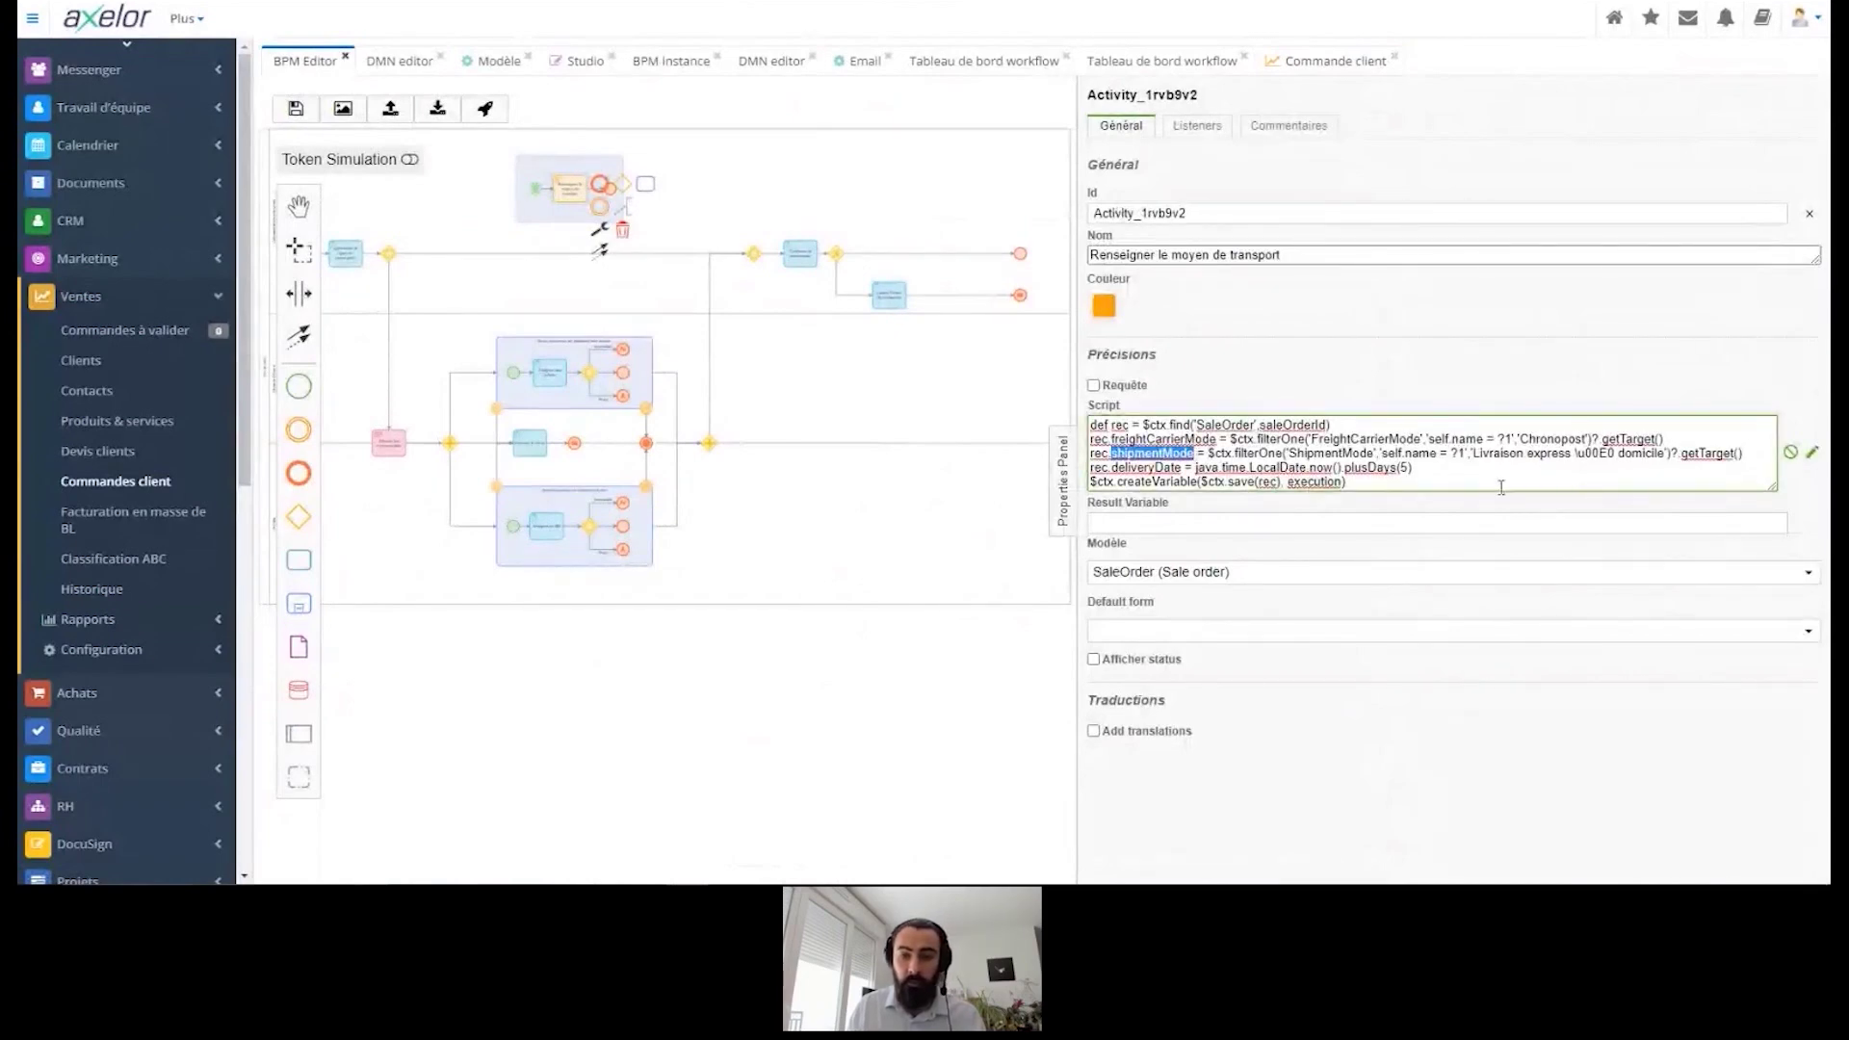
{"action": "left_click_drag", "start_coordinate": [1619, 453], "coordinate": [1656, 452]}
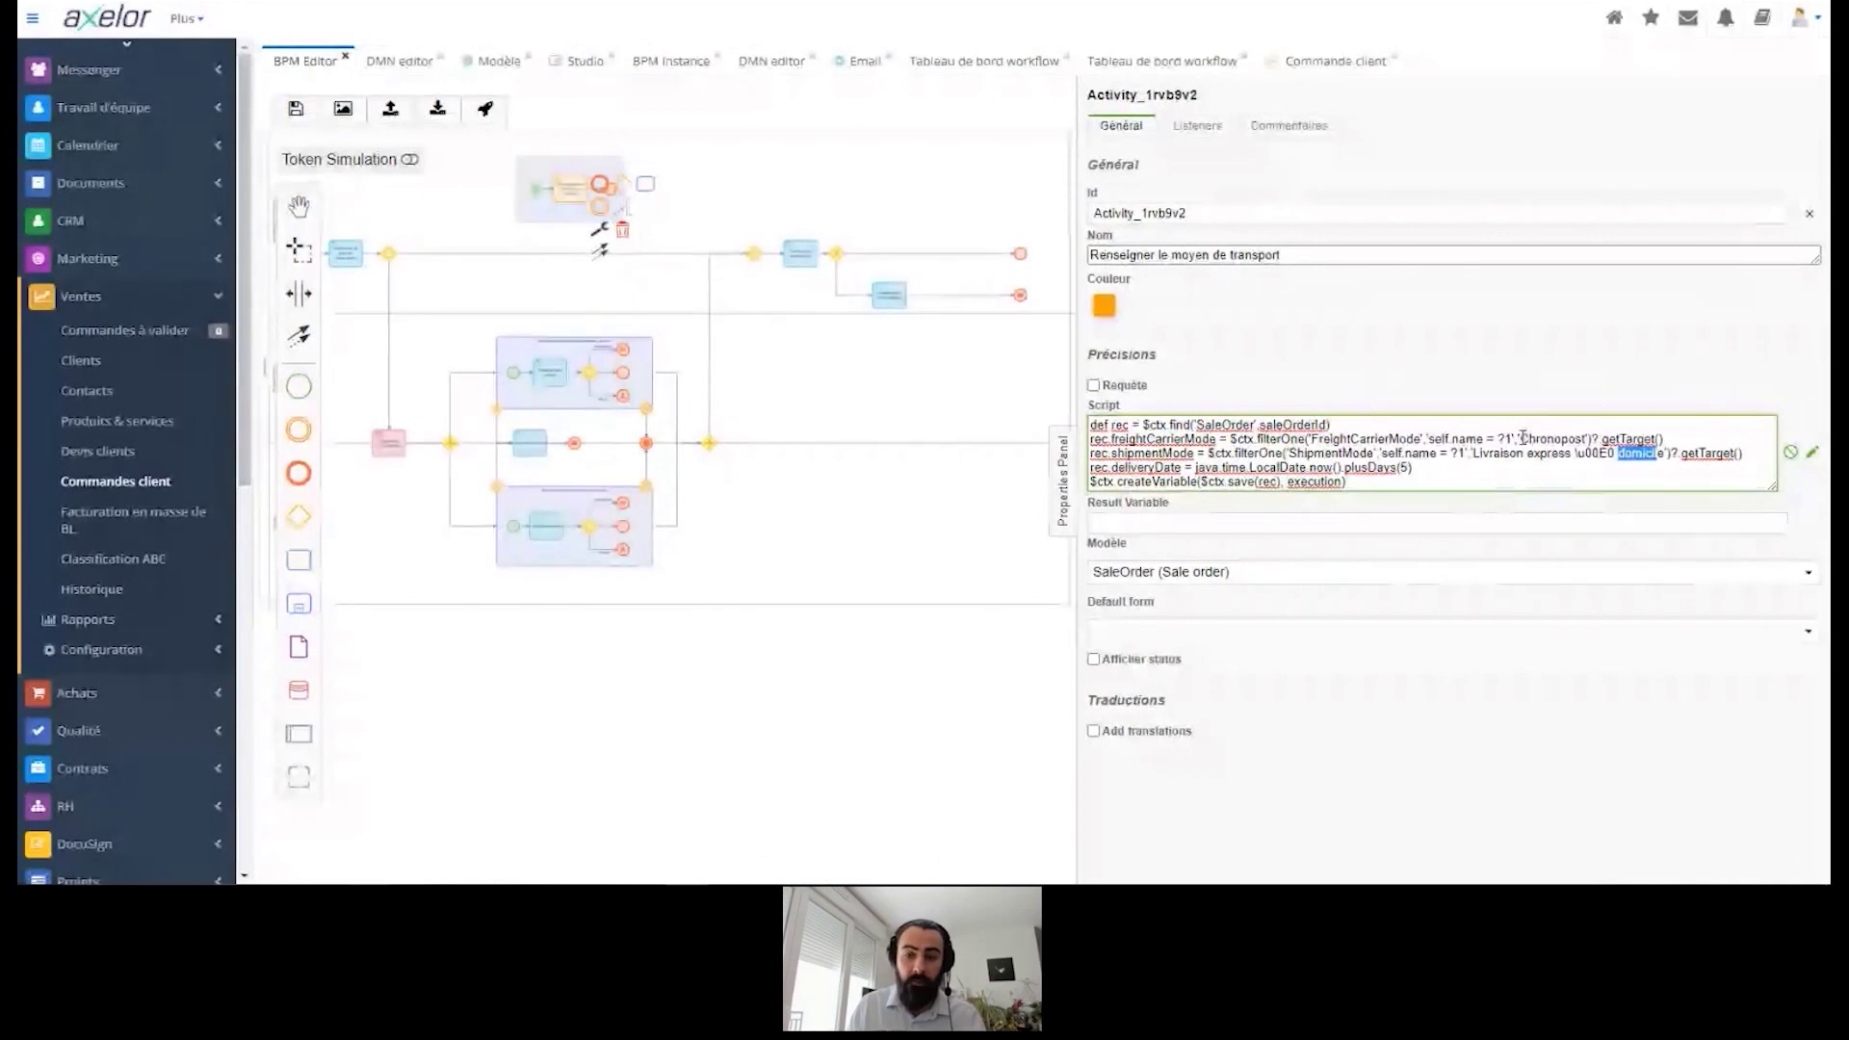
{"action": "left_click_drag", "start_coordinate": [1522, 438], "coordinate": [1586, 438]}
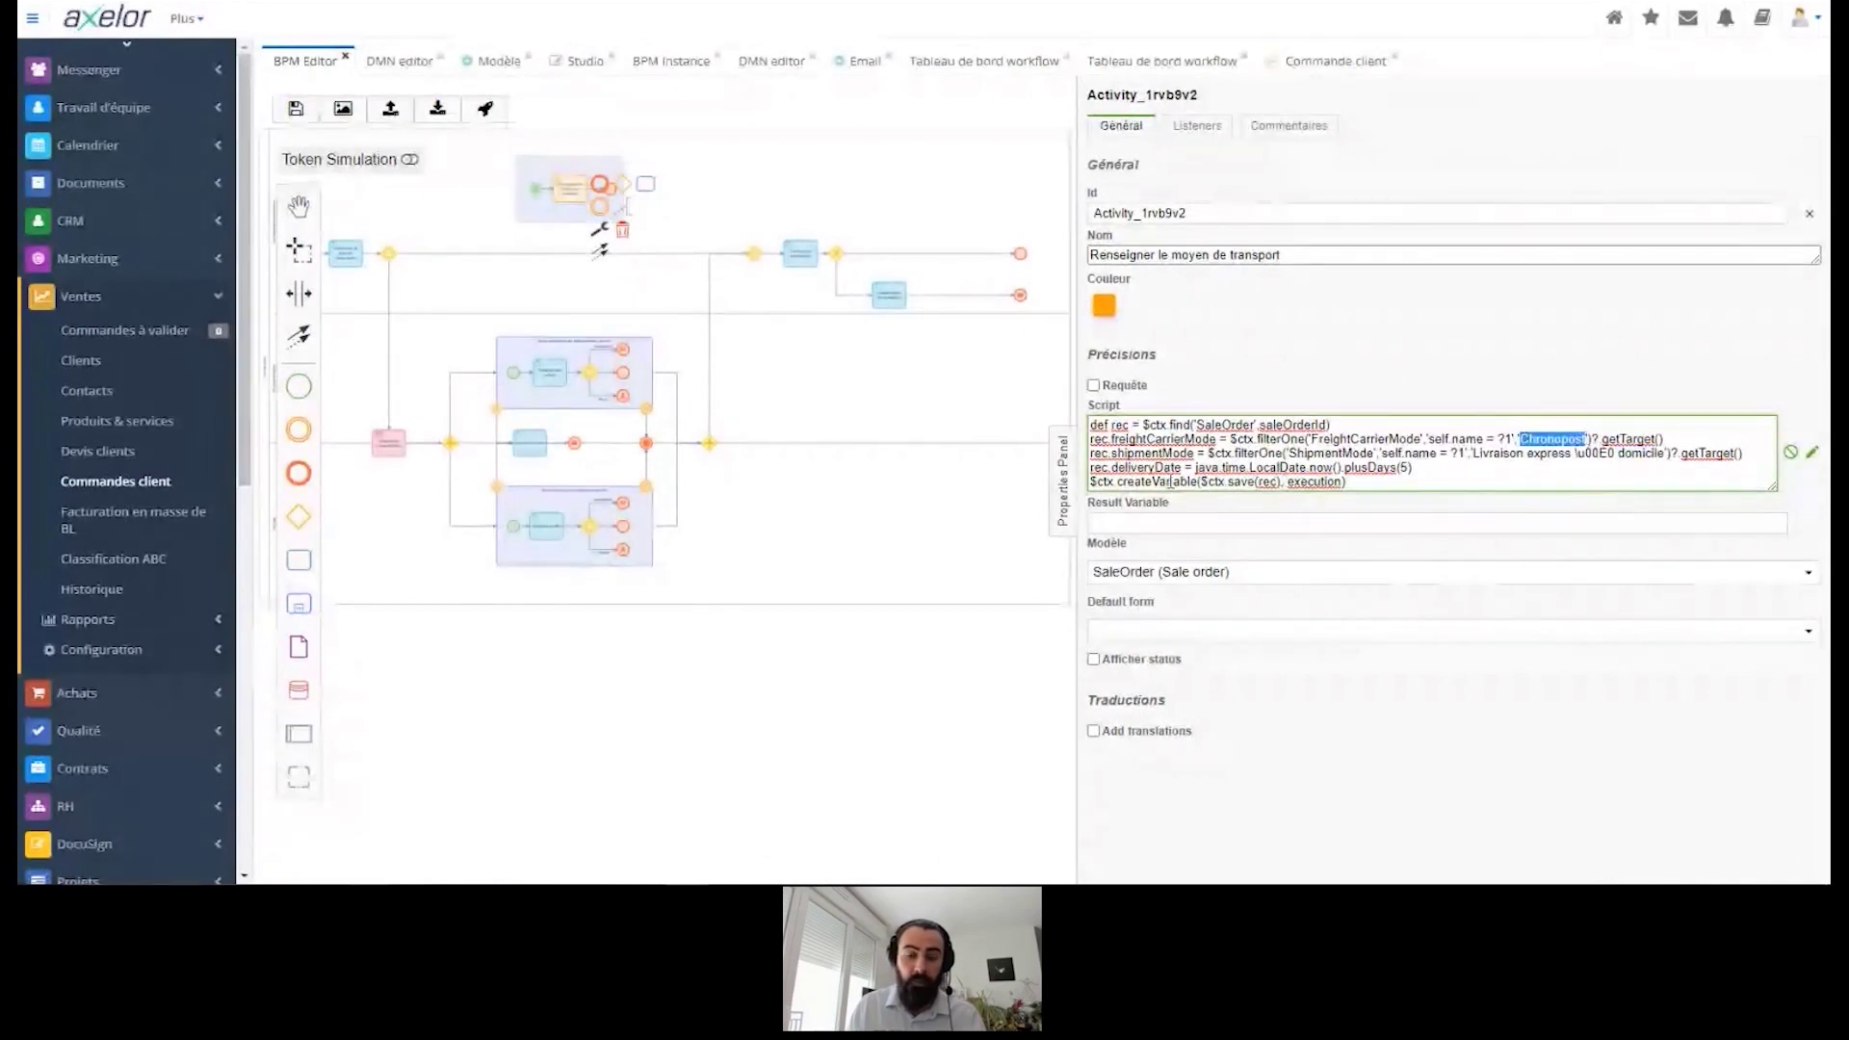
{"action": "left_click", "coordinate": [1114, 467]}
{"action": "left_click_drag", "start_coordinate": [1112, 467], "coordinate": [1184, 467]}
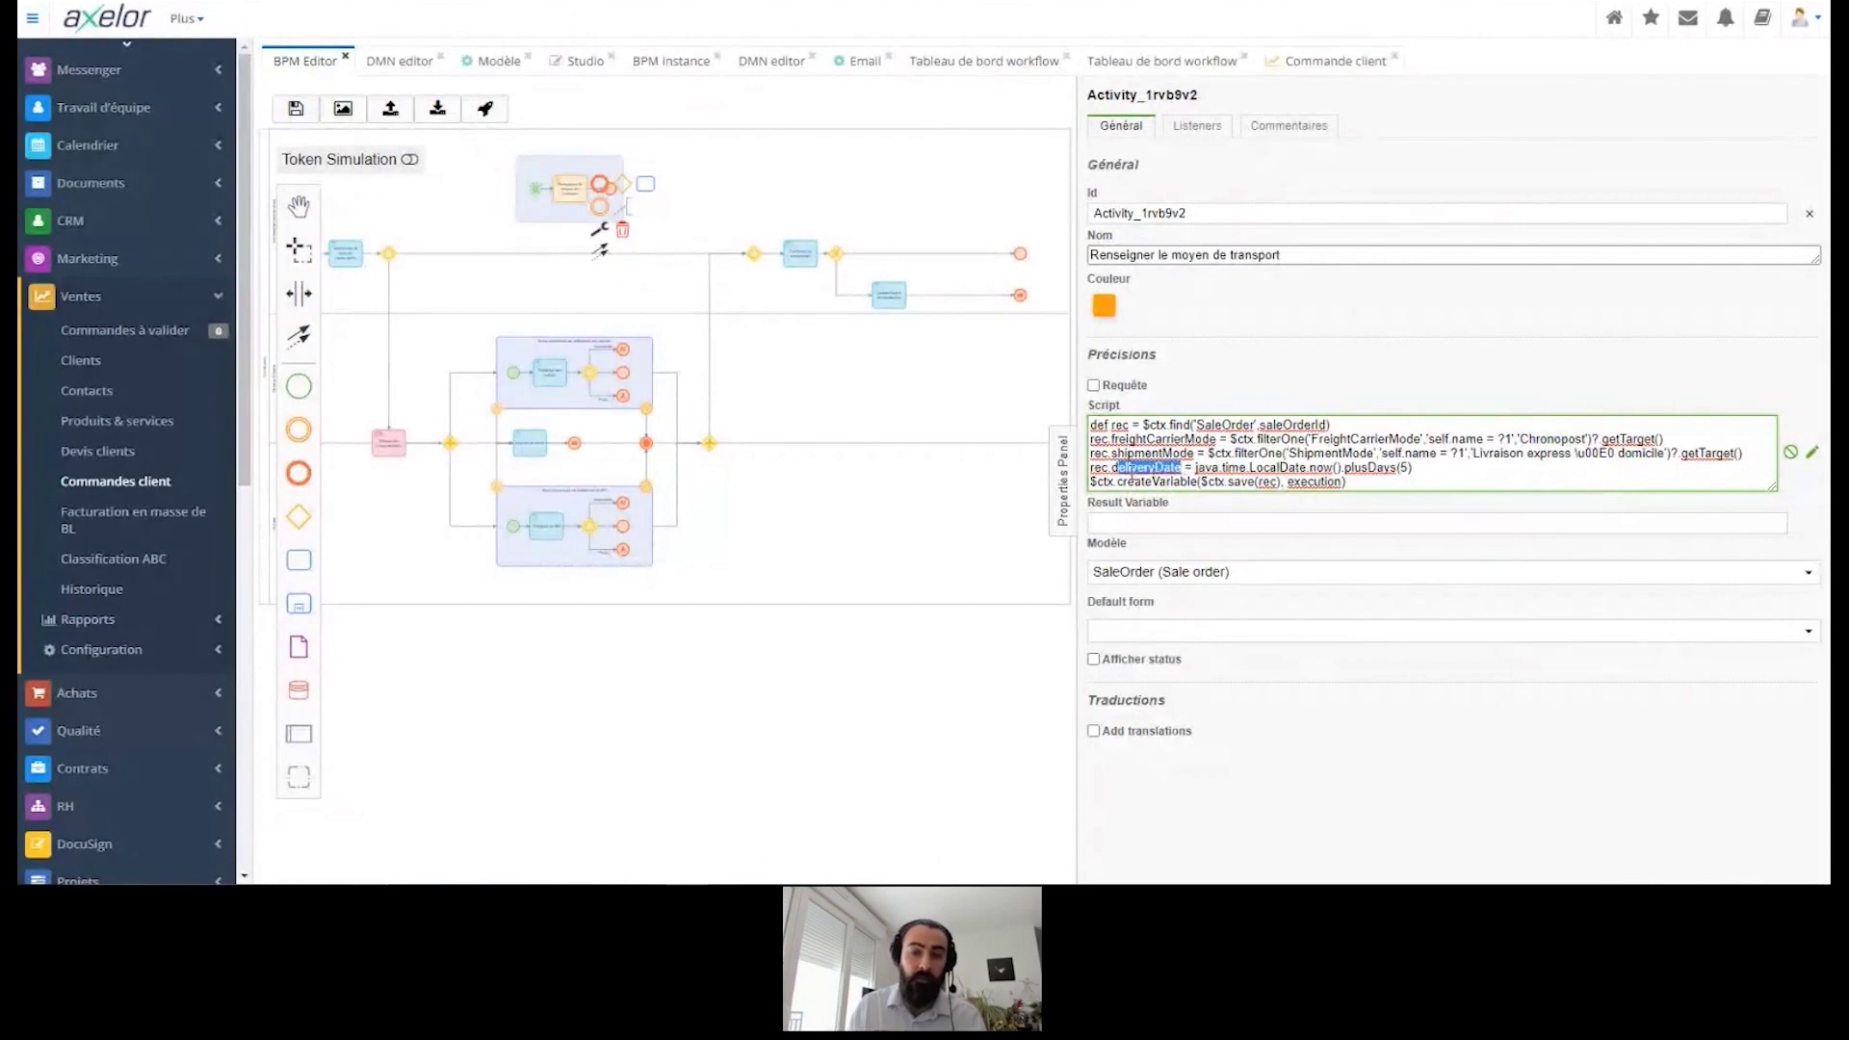